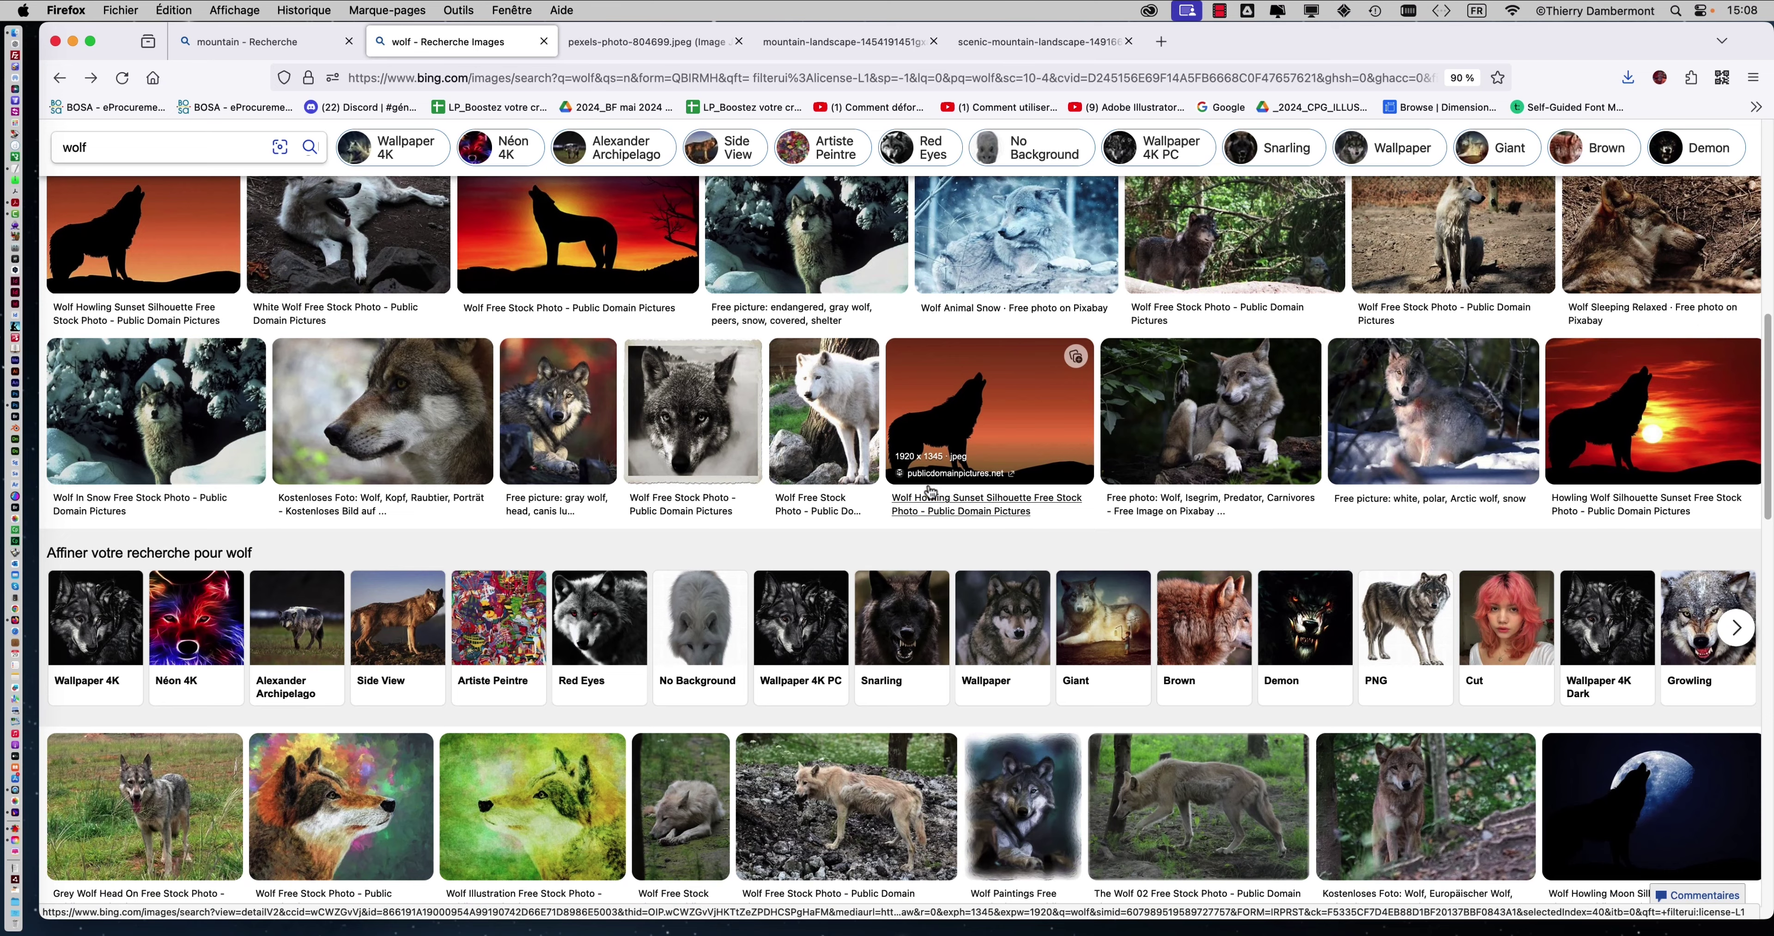
- Browse the wolf image results, and search the public-domain images for "cat looking up" instead
scroll(929, 490, "down", 6)
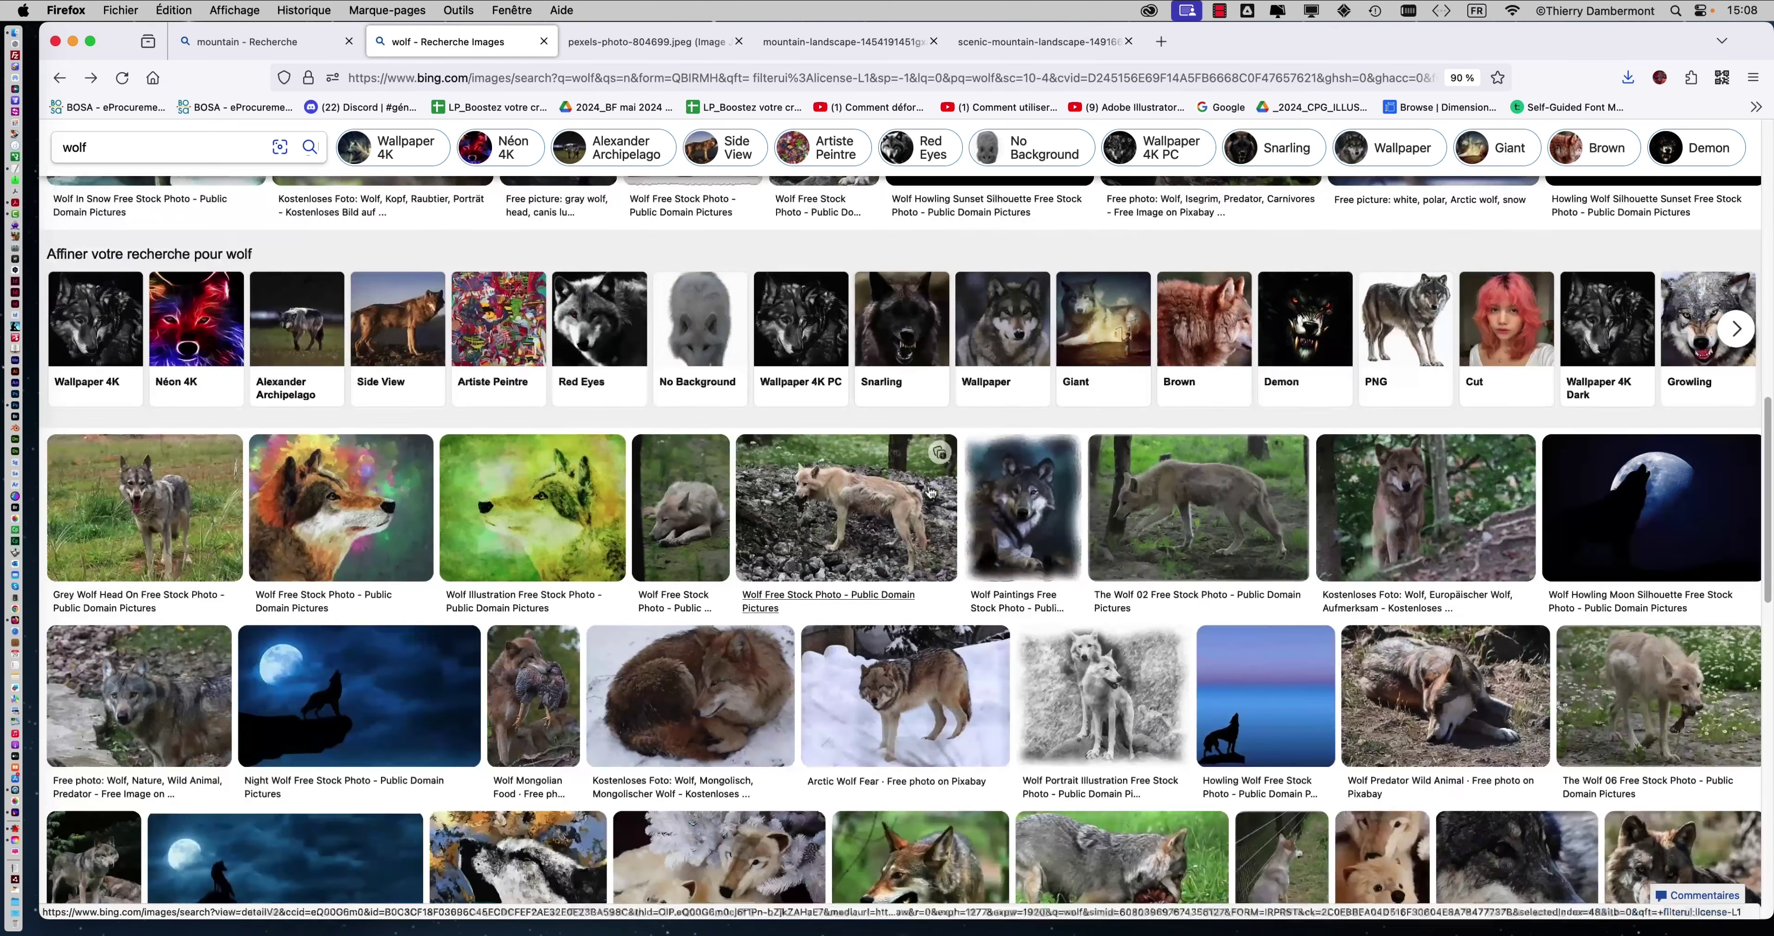
scroll(929, 491, "up", 10)
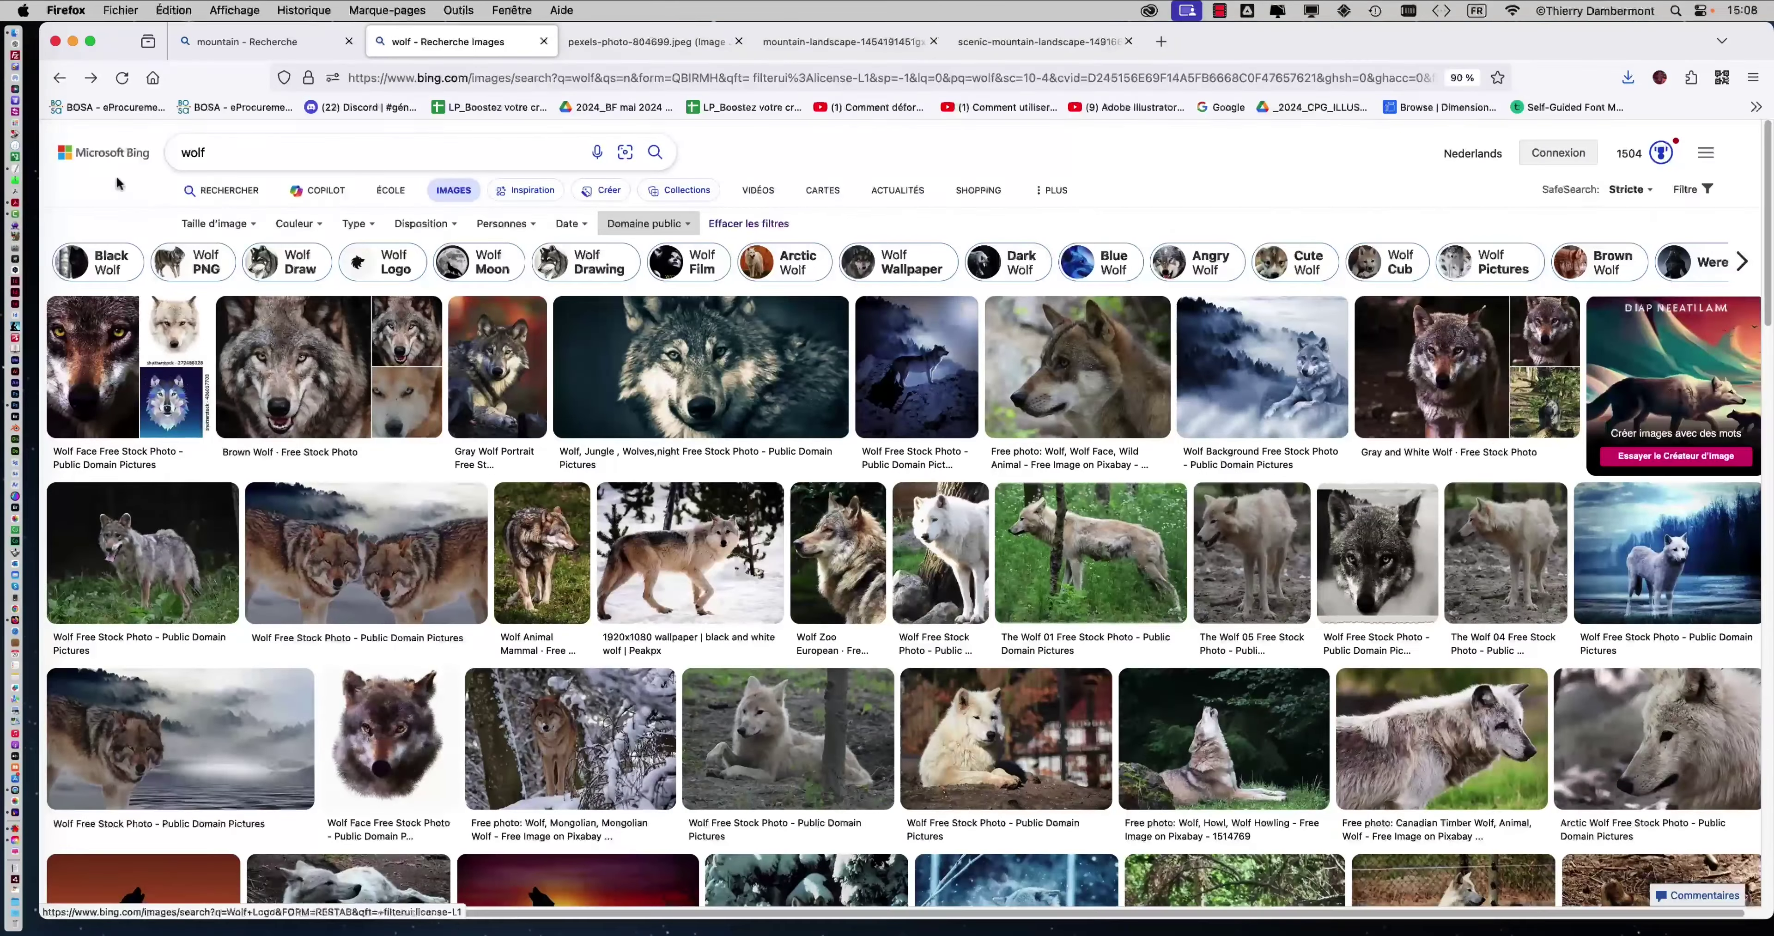
left_click(166, 152)
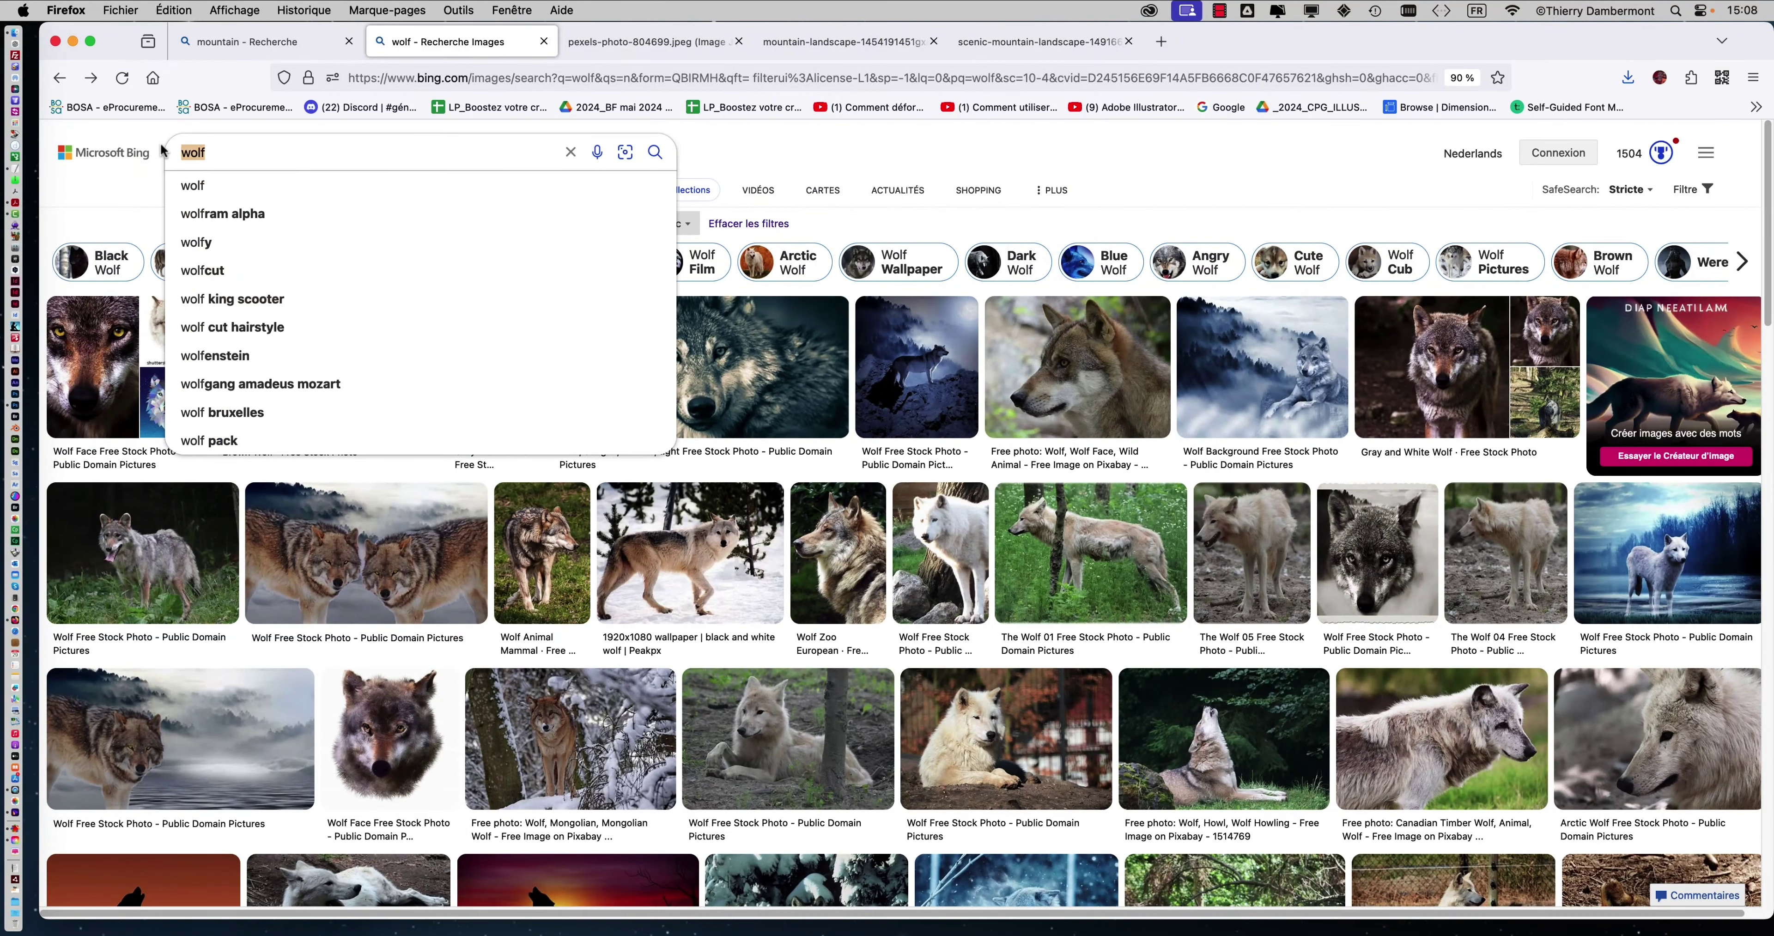
type("cat loo")
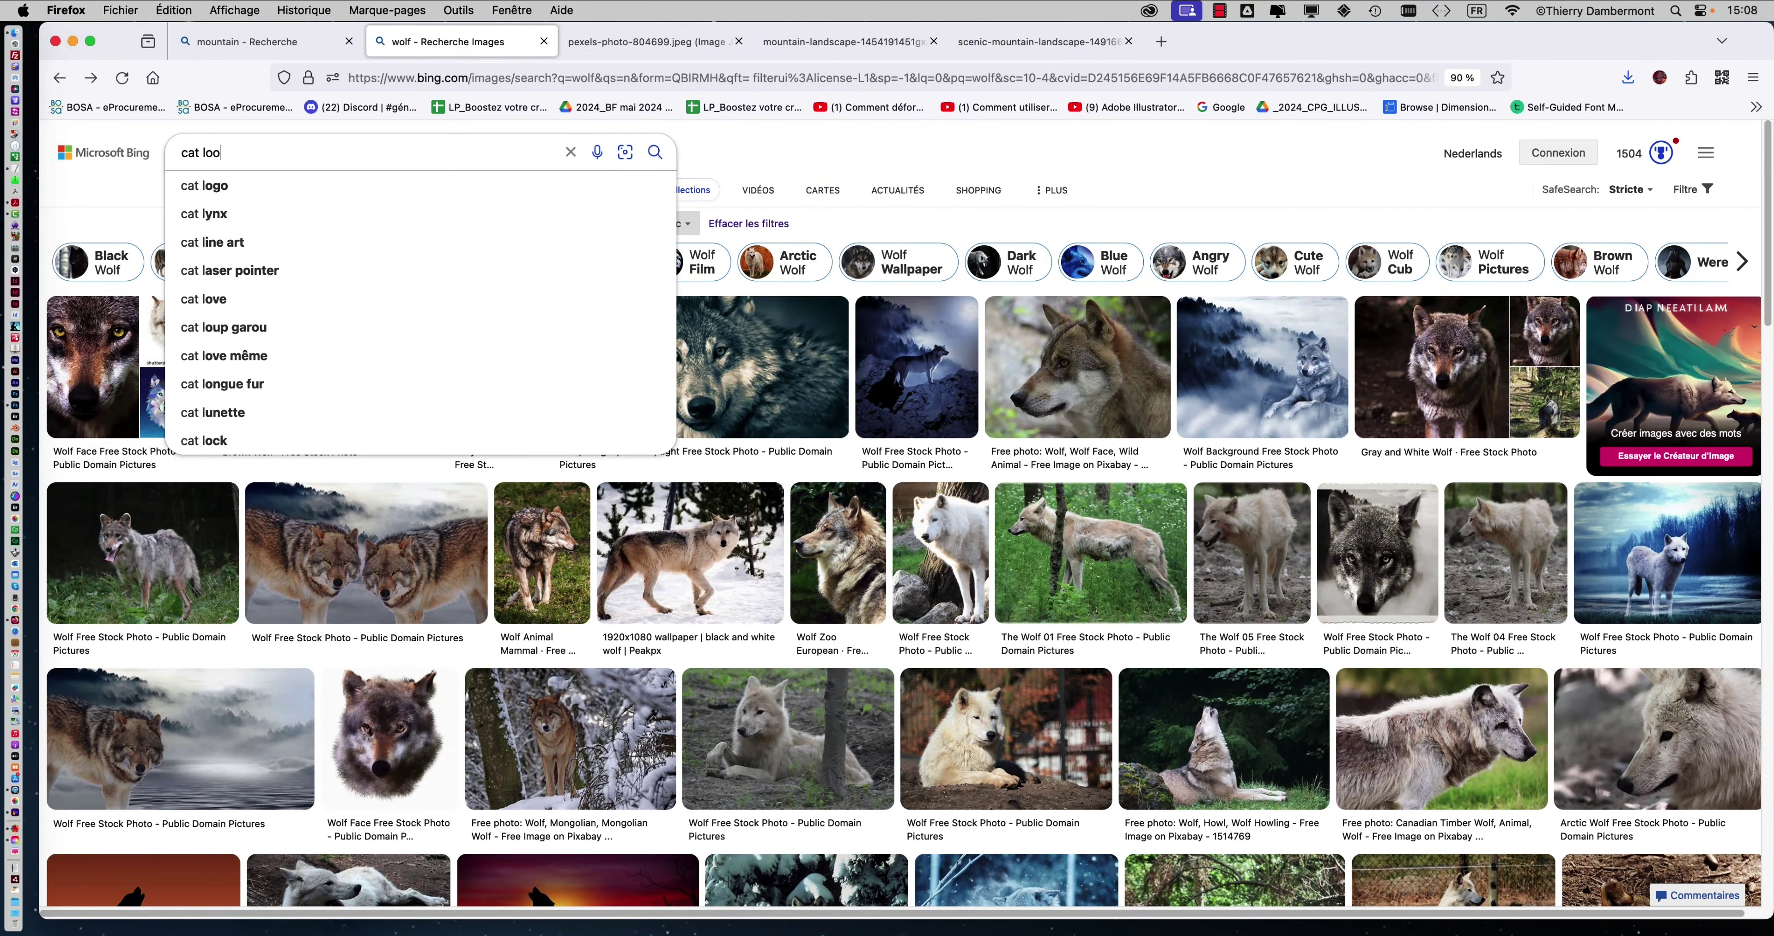
type("king up")
key("Return")
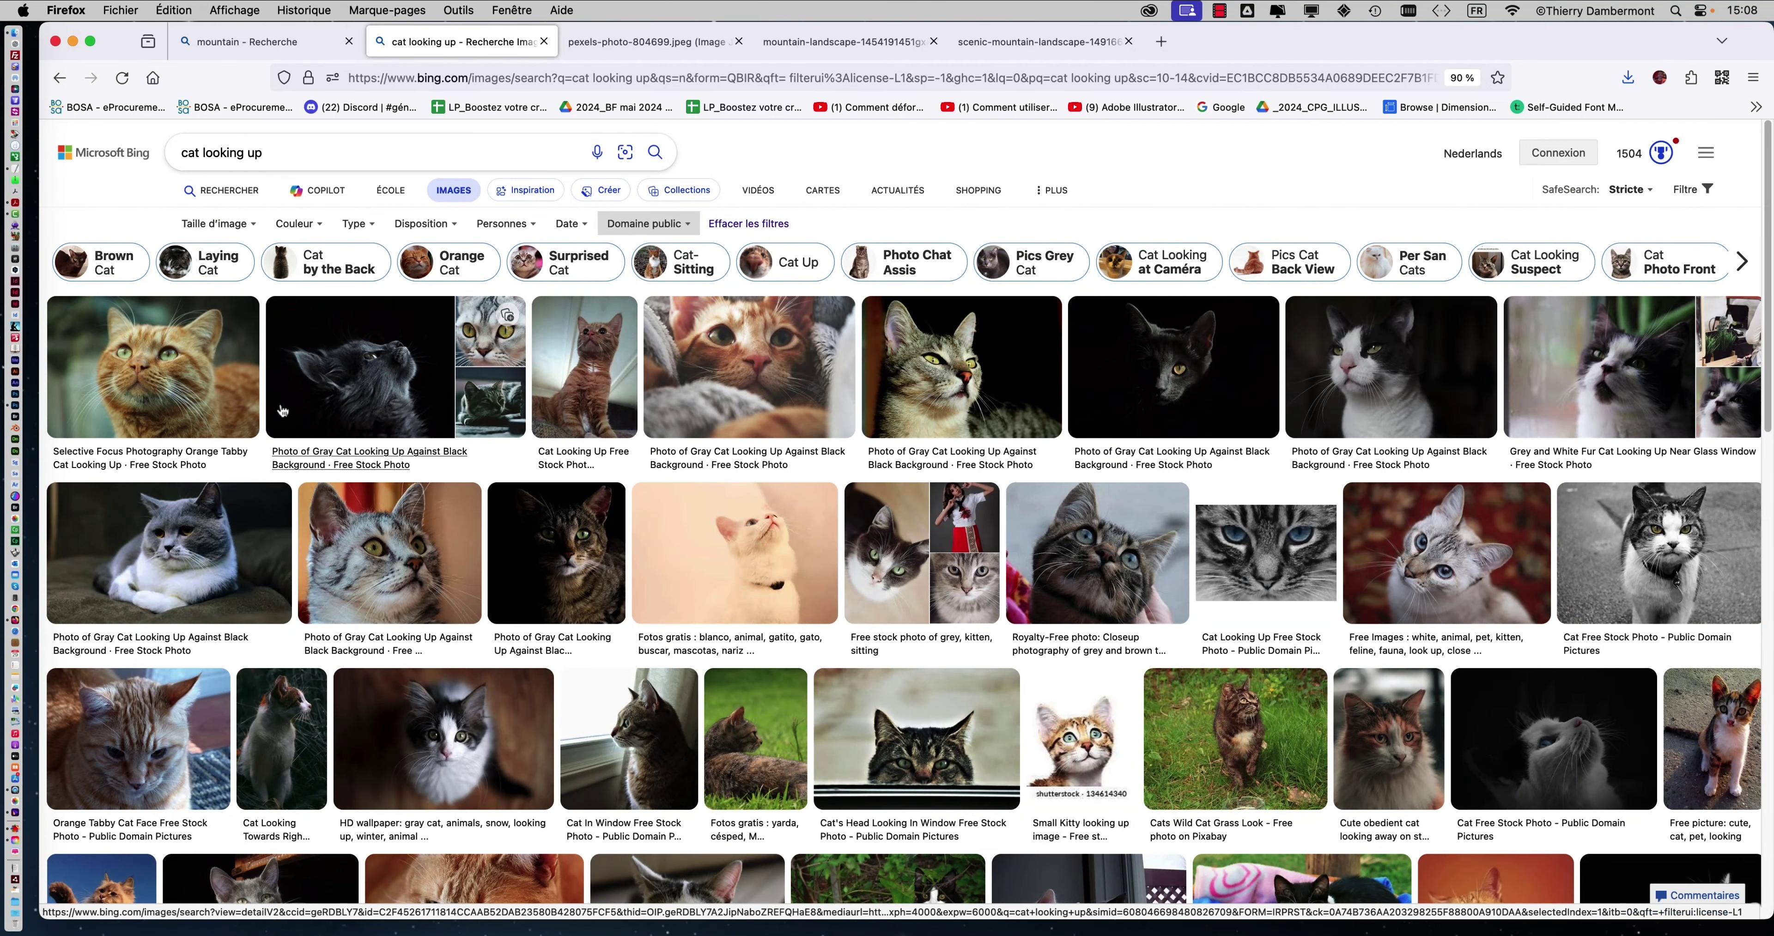
- Save the orange tabby cat photo as a JPEG in the fusion d'images folder within 02 PHOTOSHOP MERCREDI, and close its preview
left_click(153, 375)
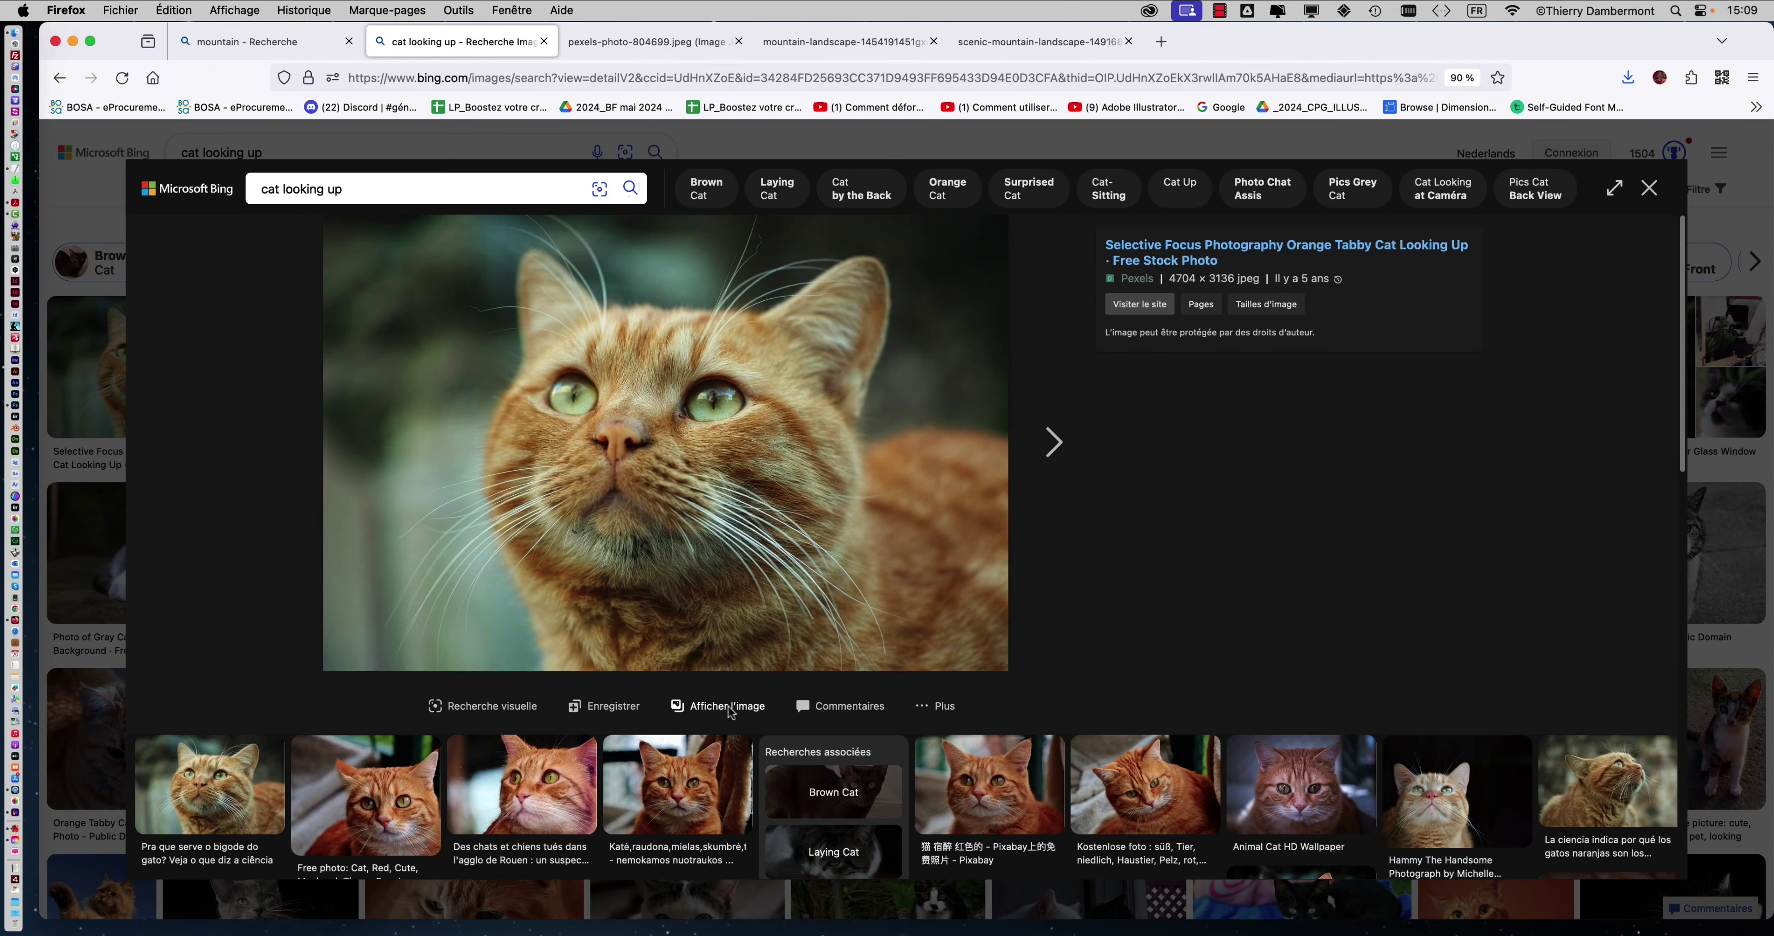
right_click(939, 475)
left_click(944, 540)
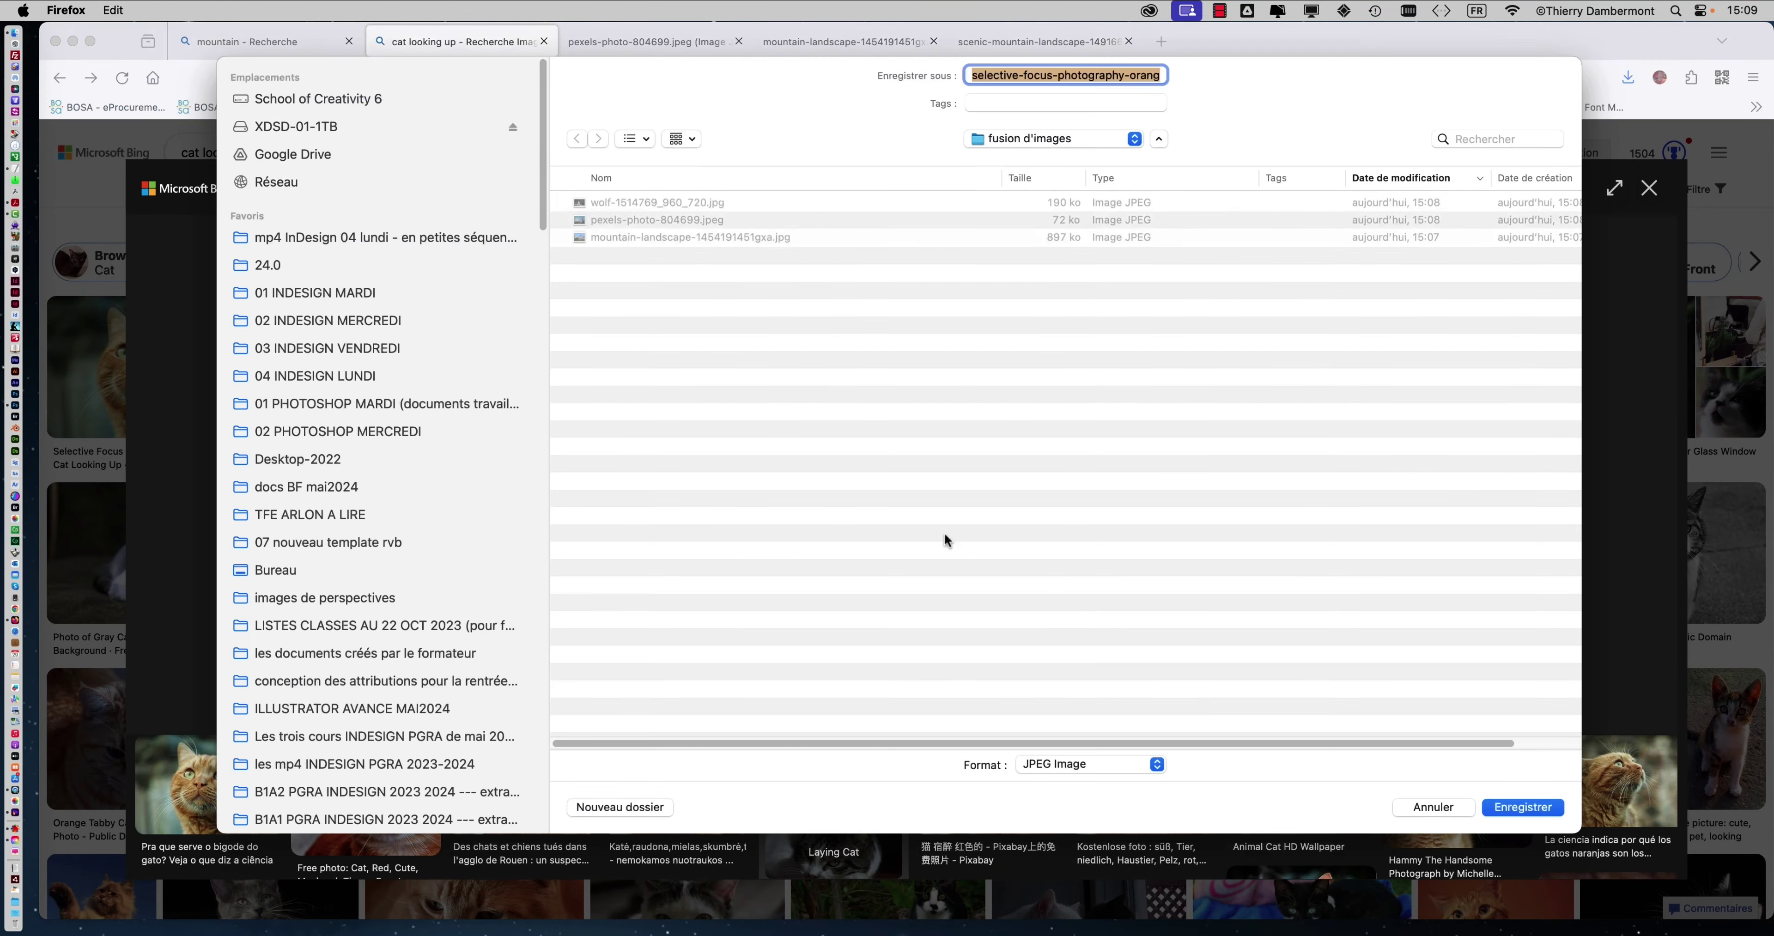
left_click(401, 434)
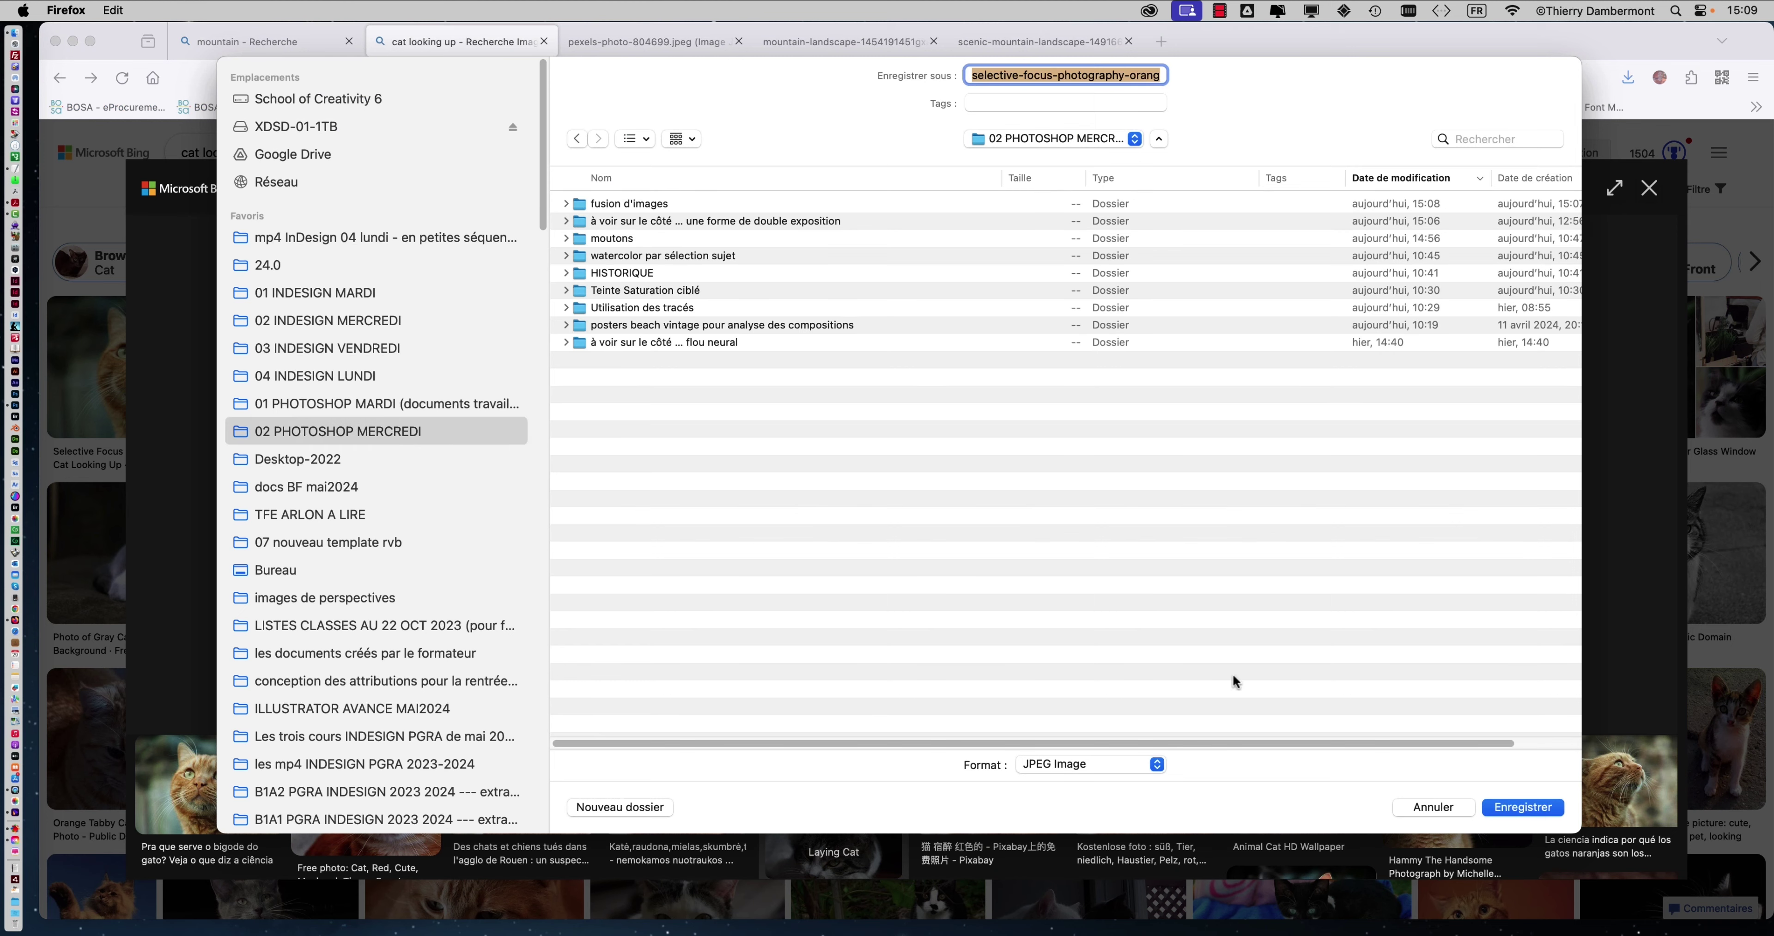
double_click(628, 204)
left_click(1527, 804)
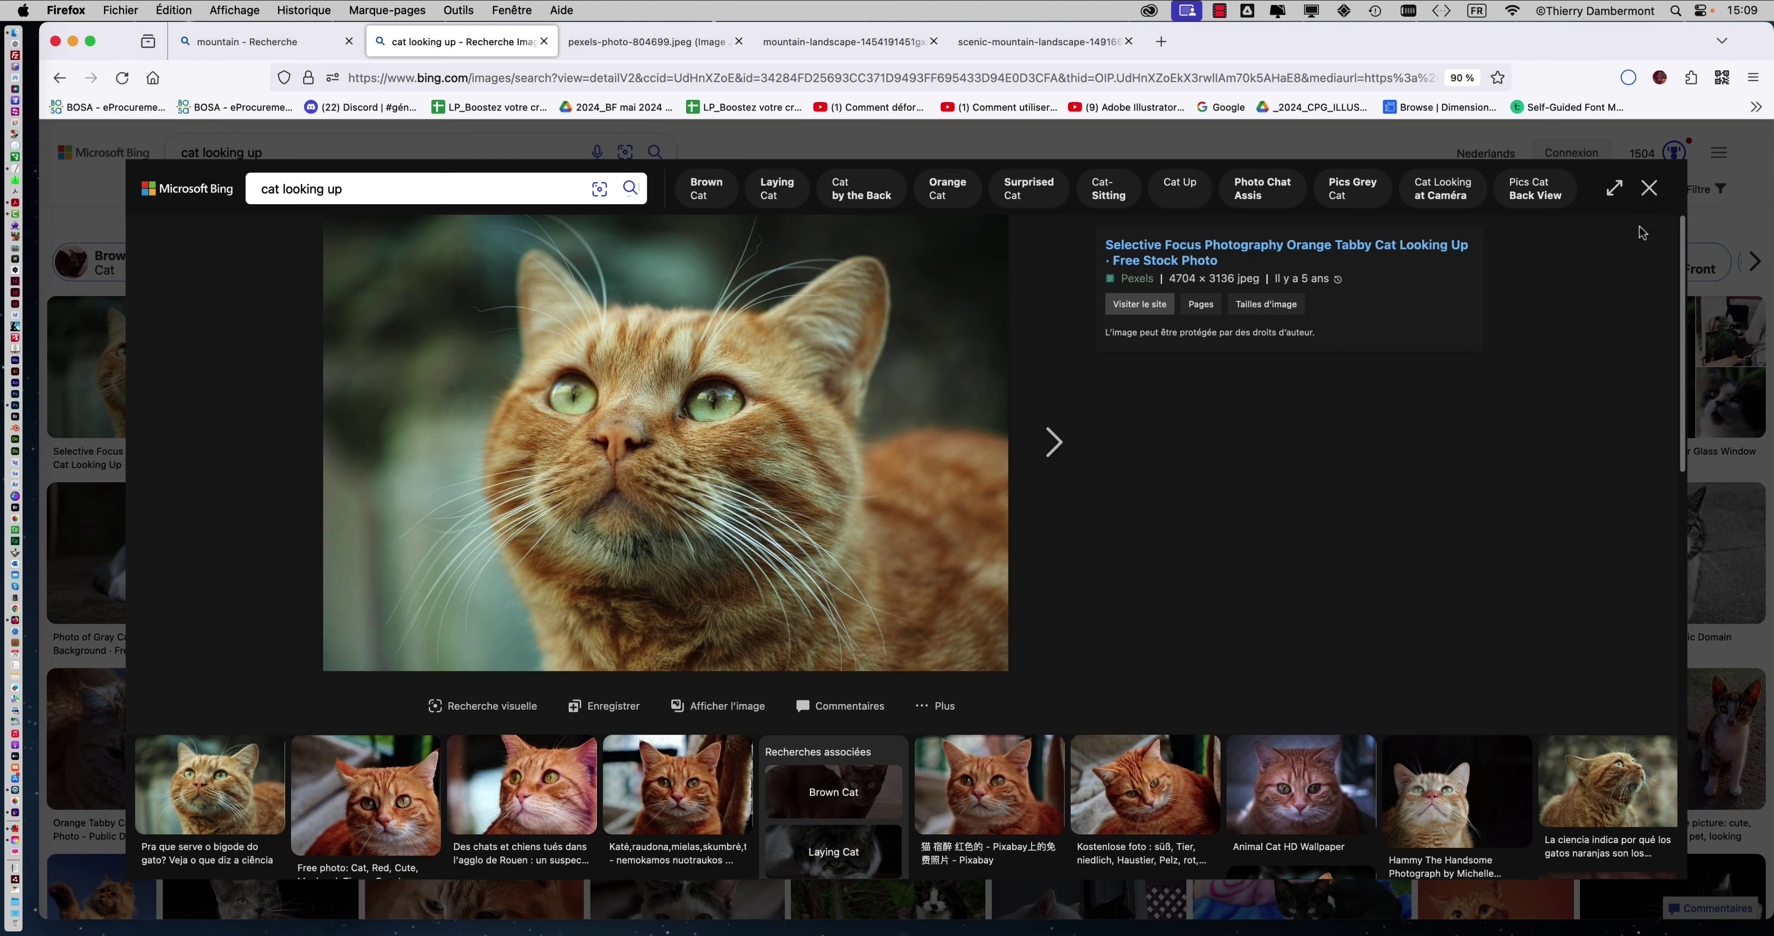
left_click(1645, 193)
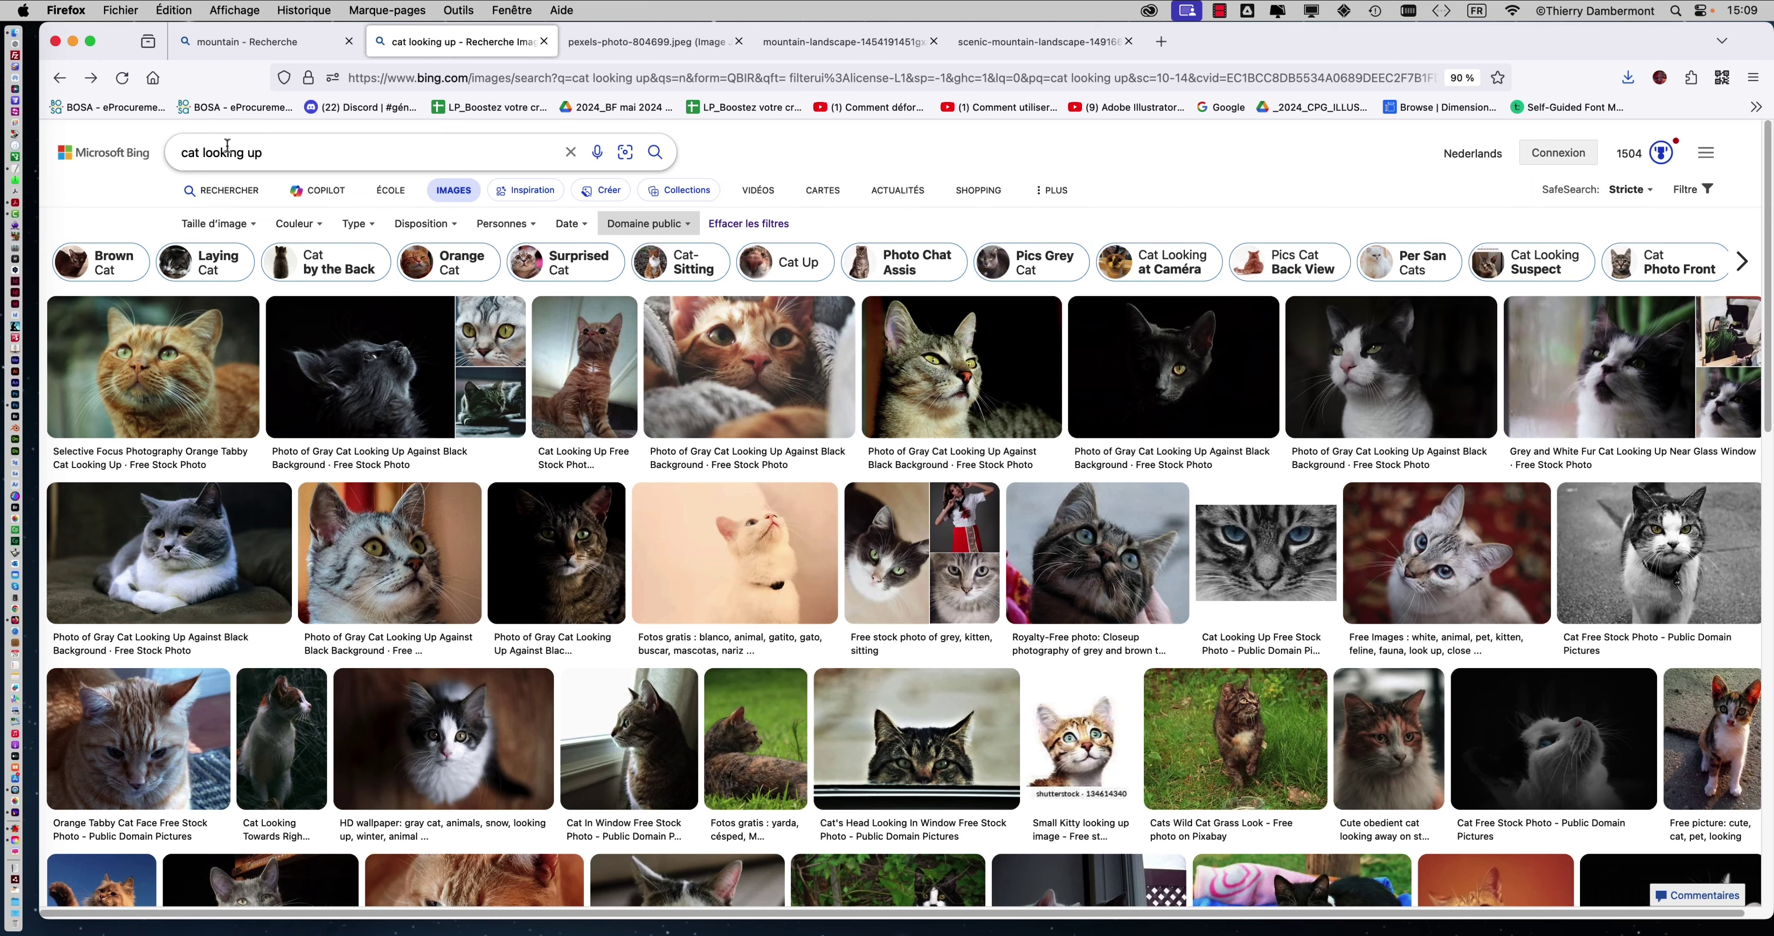
- Search the public-domain images for "forest", replacing the cat query
left_click(654, 42)
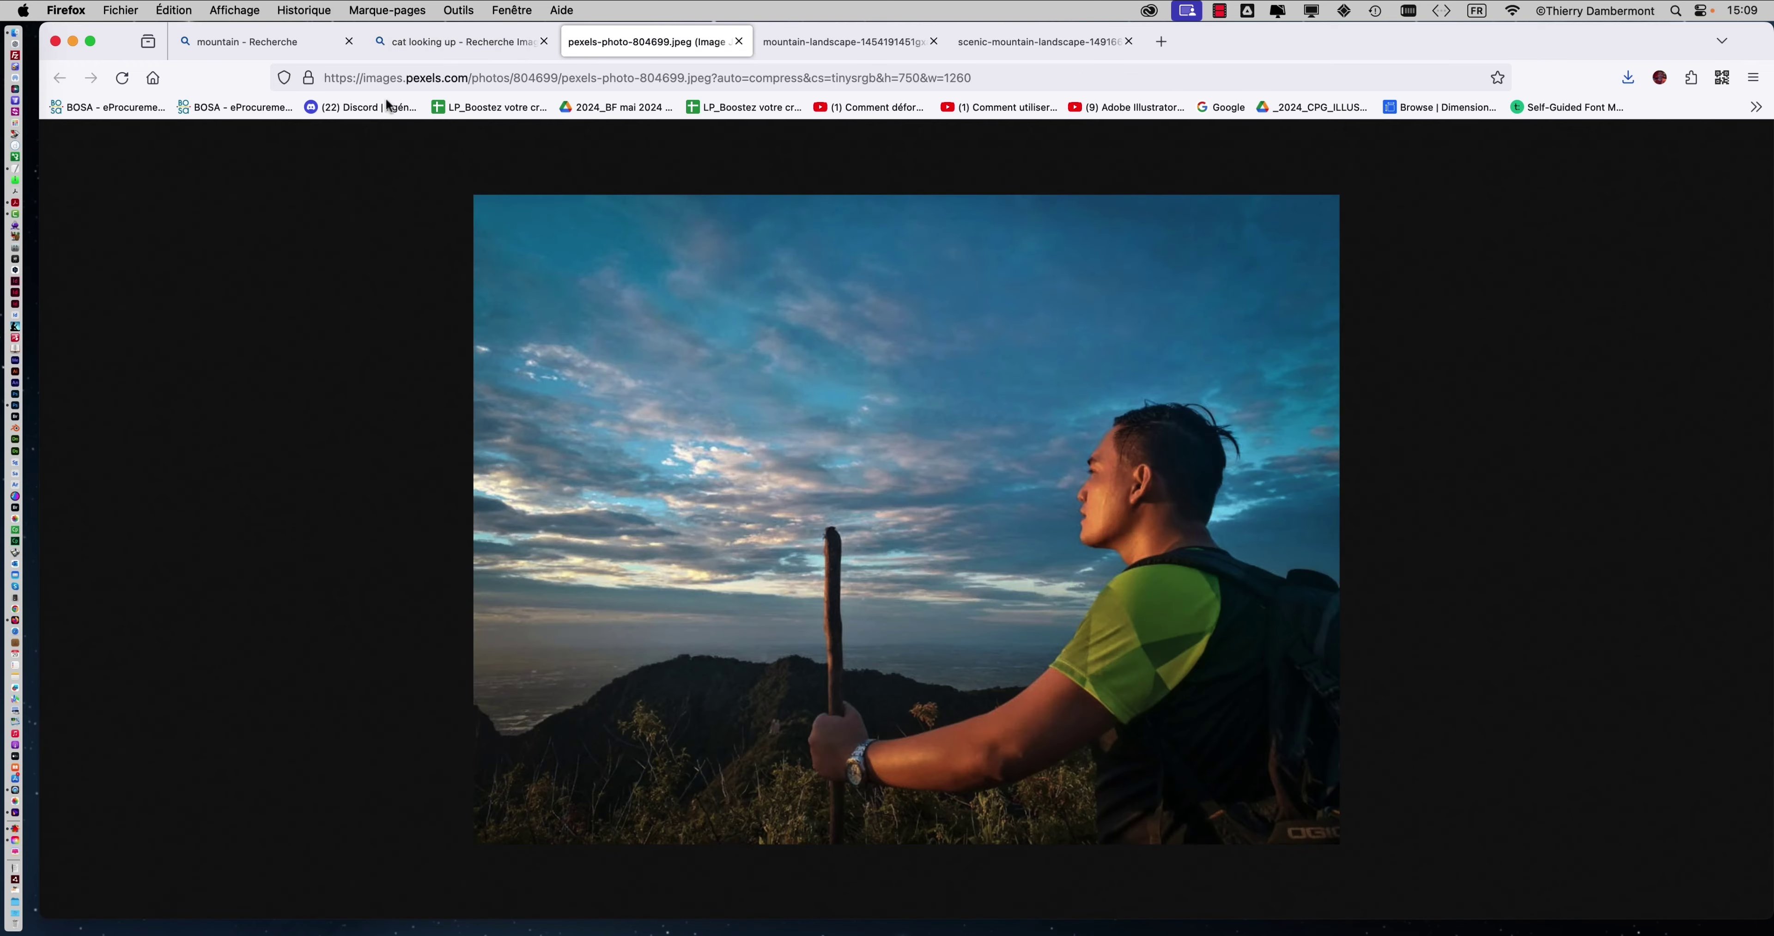
left_click(414, 40)
left_click_drag(296, 146, 133, 138)
type("forst")
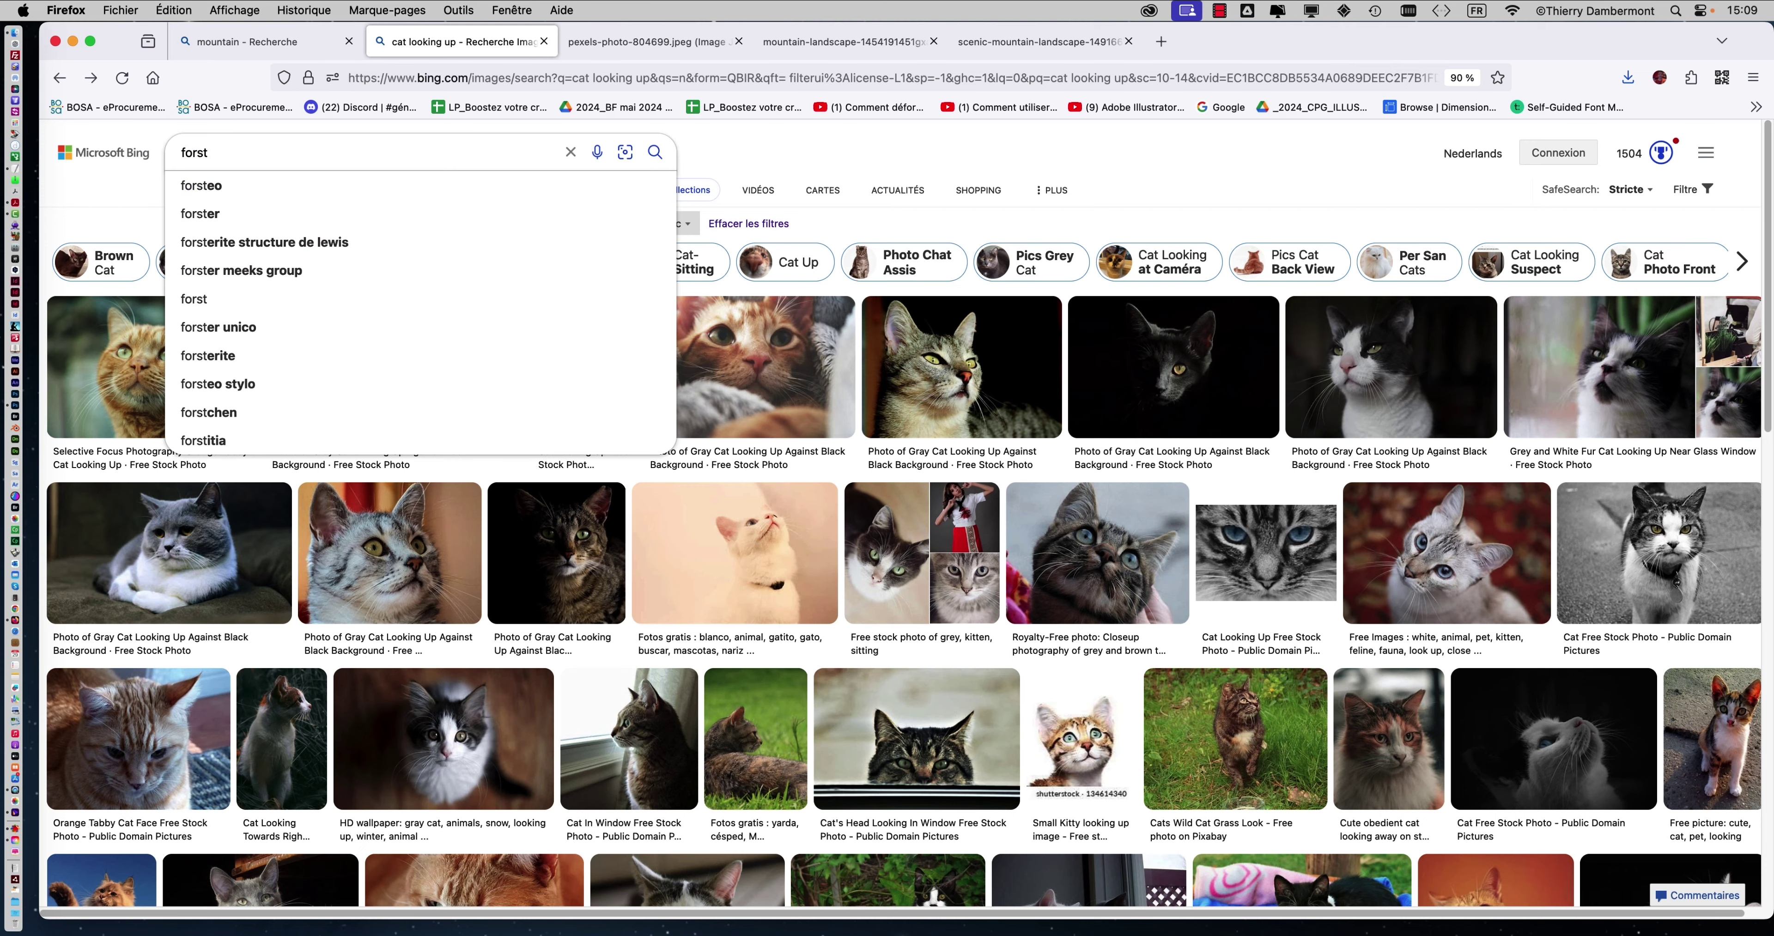
key("BackSpace")
key("BackSpace")
key("BackSpace")
type("rest")
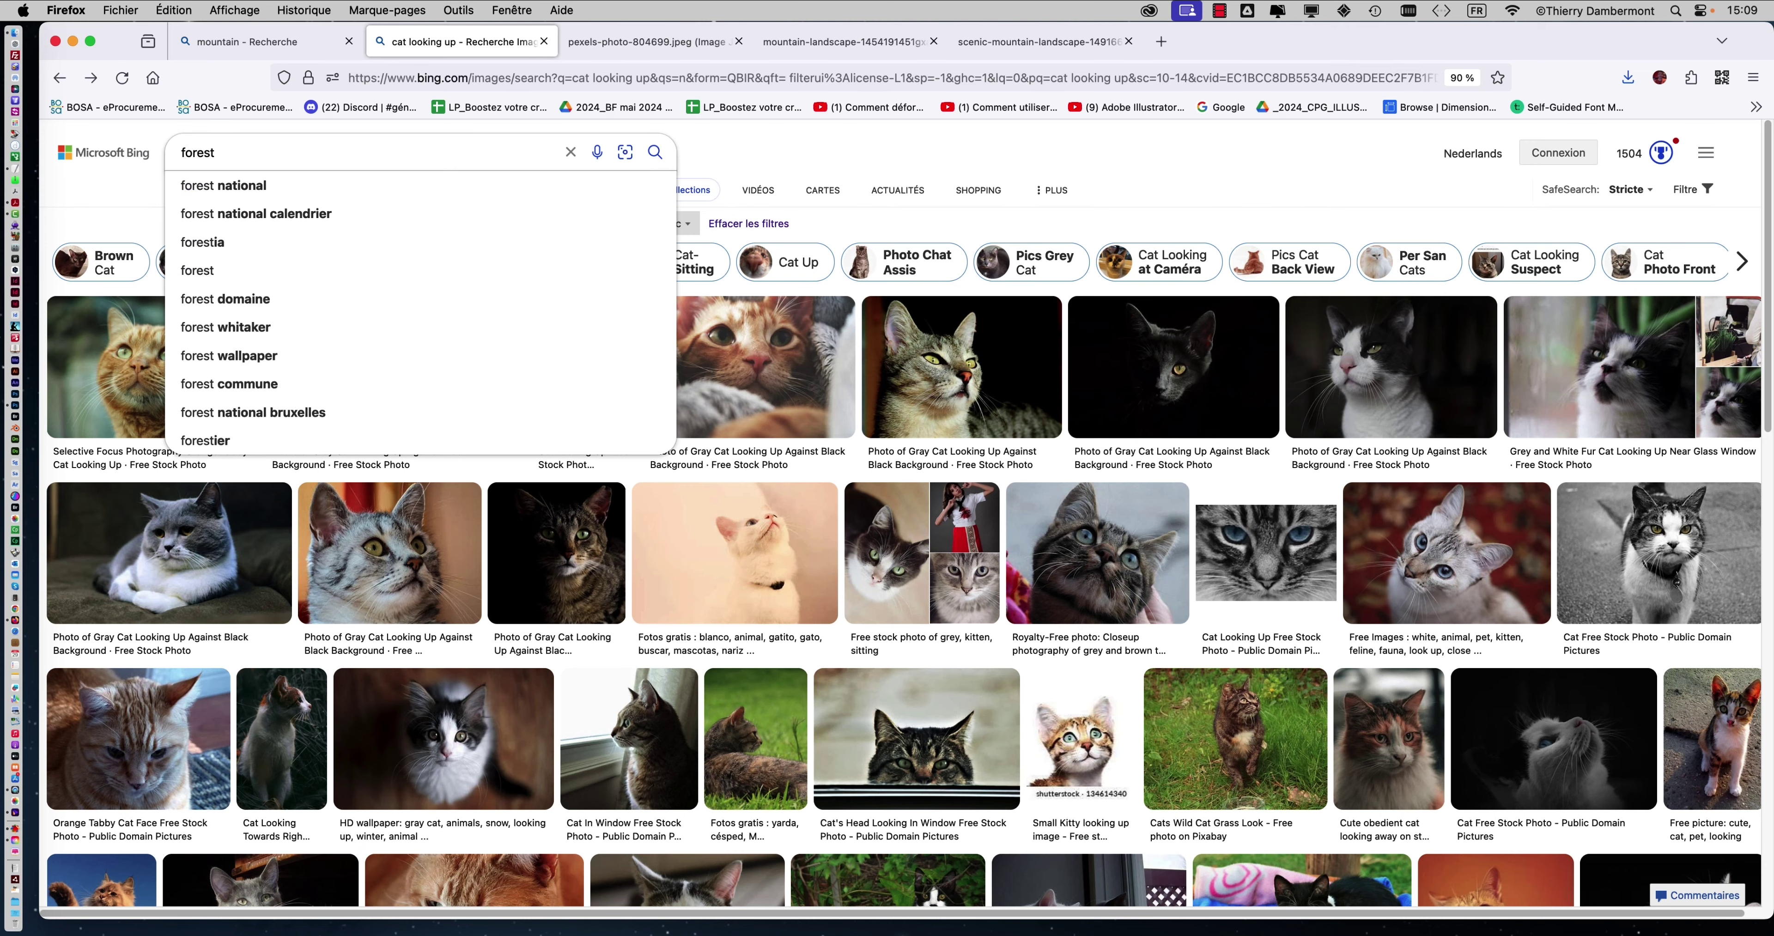
key("Return")
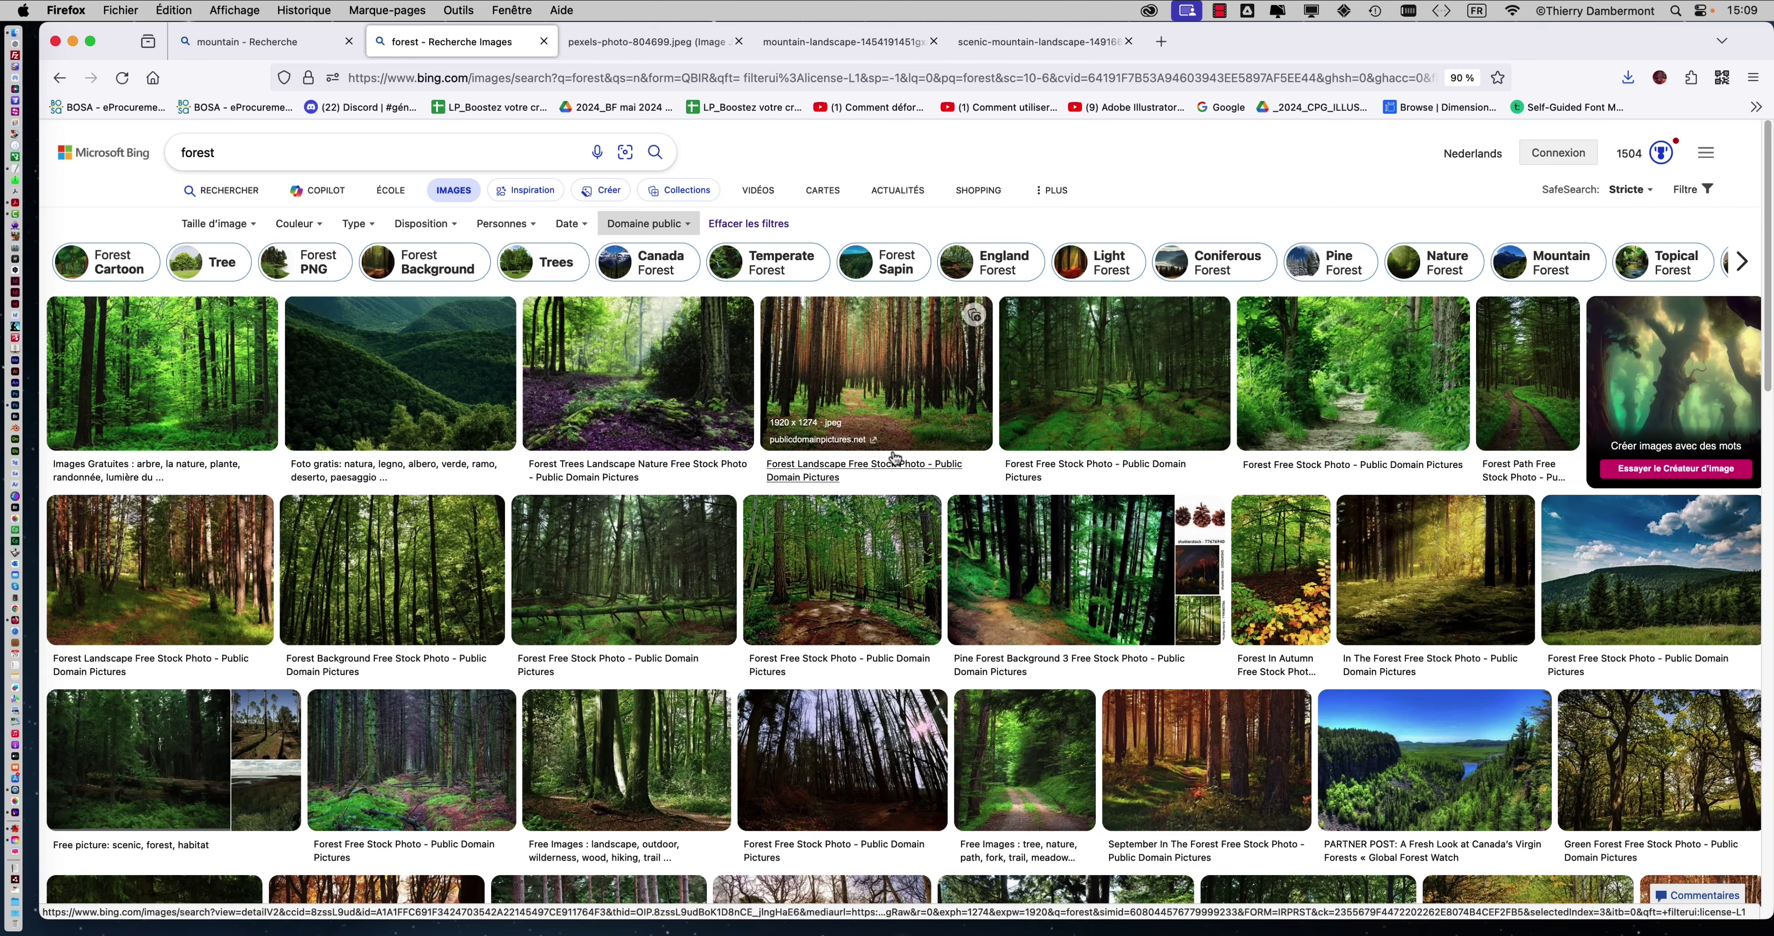
- Find the red autumn forest photo with the lake, view it at full size and save it in the fusion d'images folder
scroll(964, 547, "down", 1)
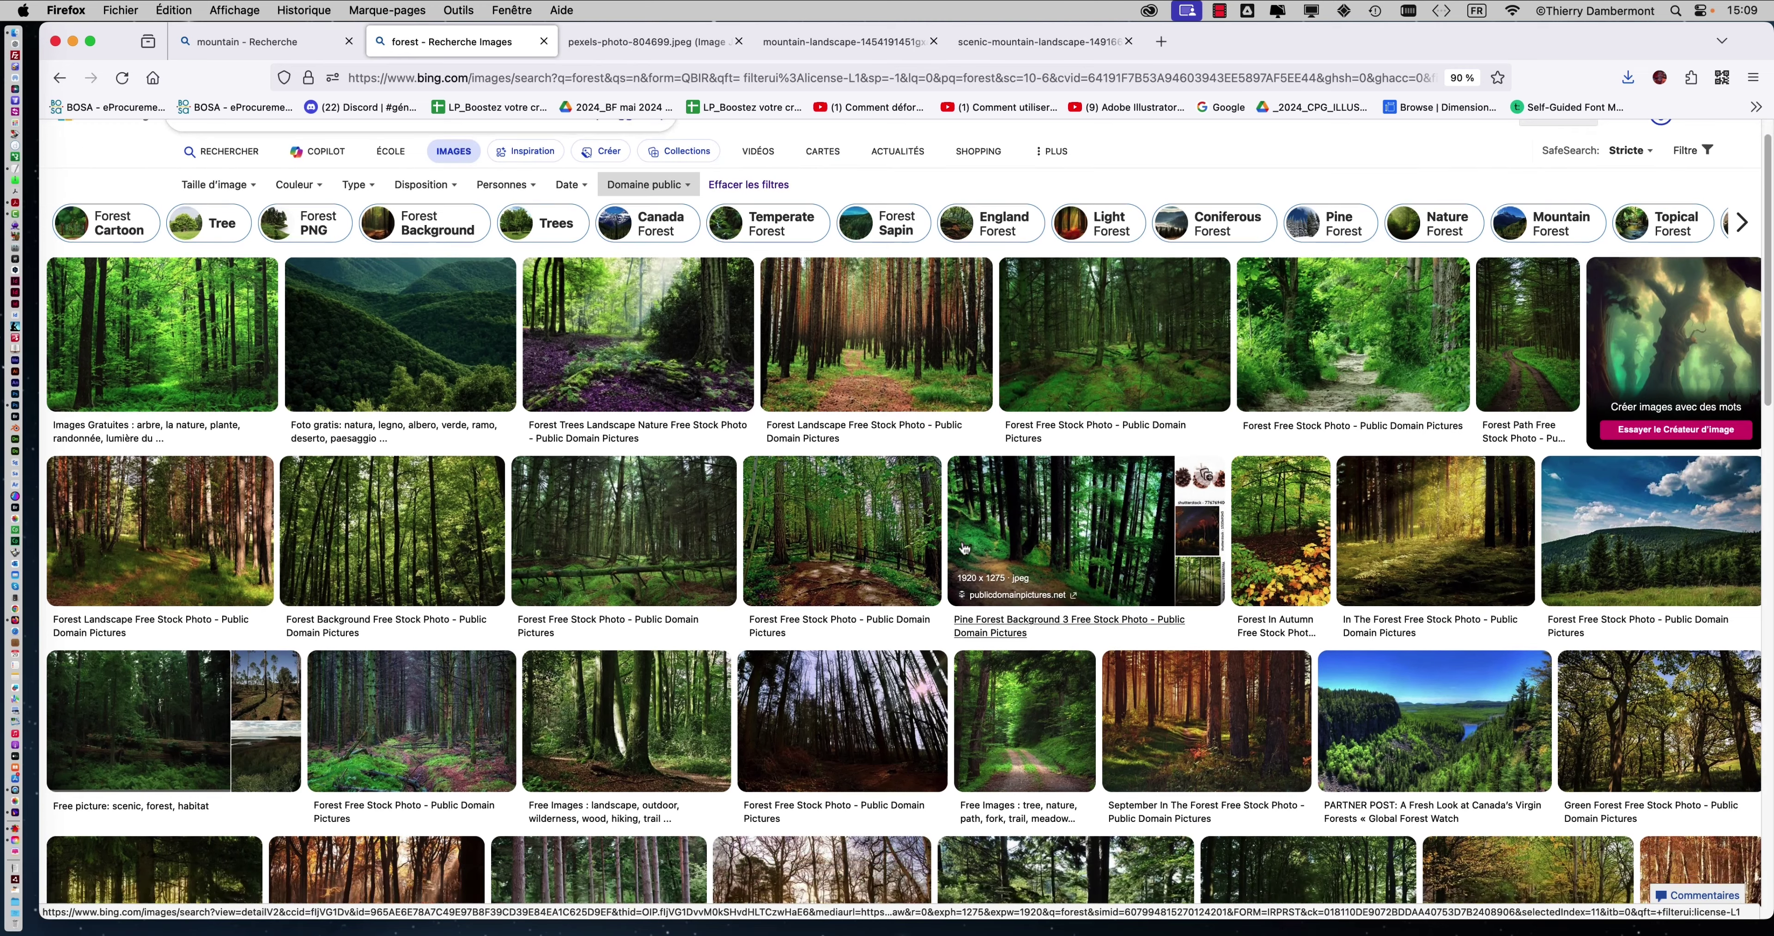
scroll(964, 546, "down", 10)
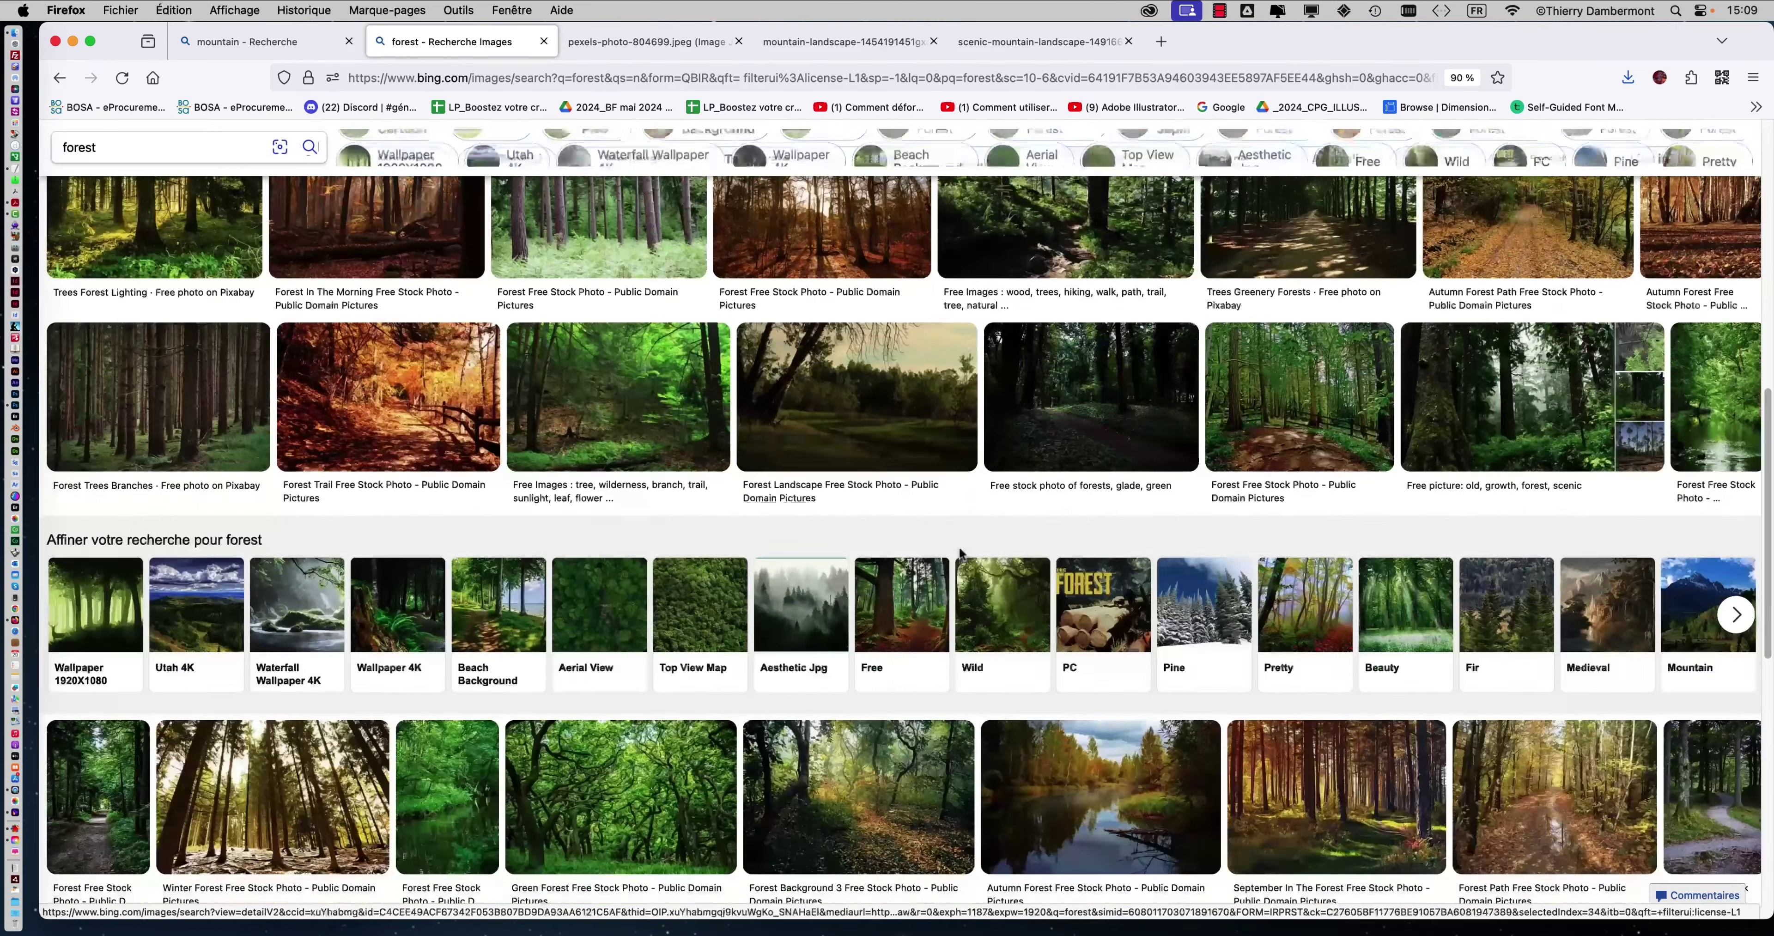
scroll(961, 554, "down", 6)
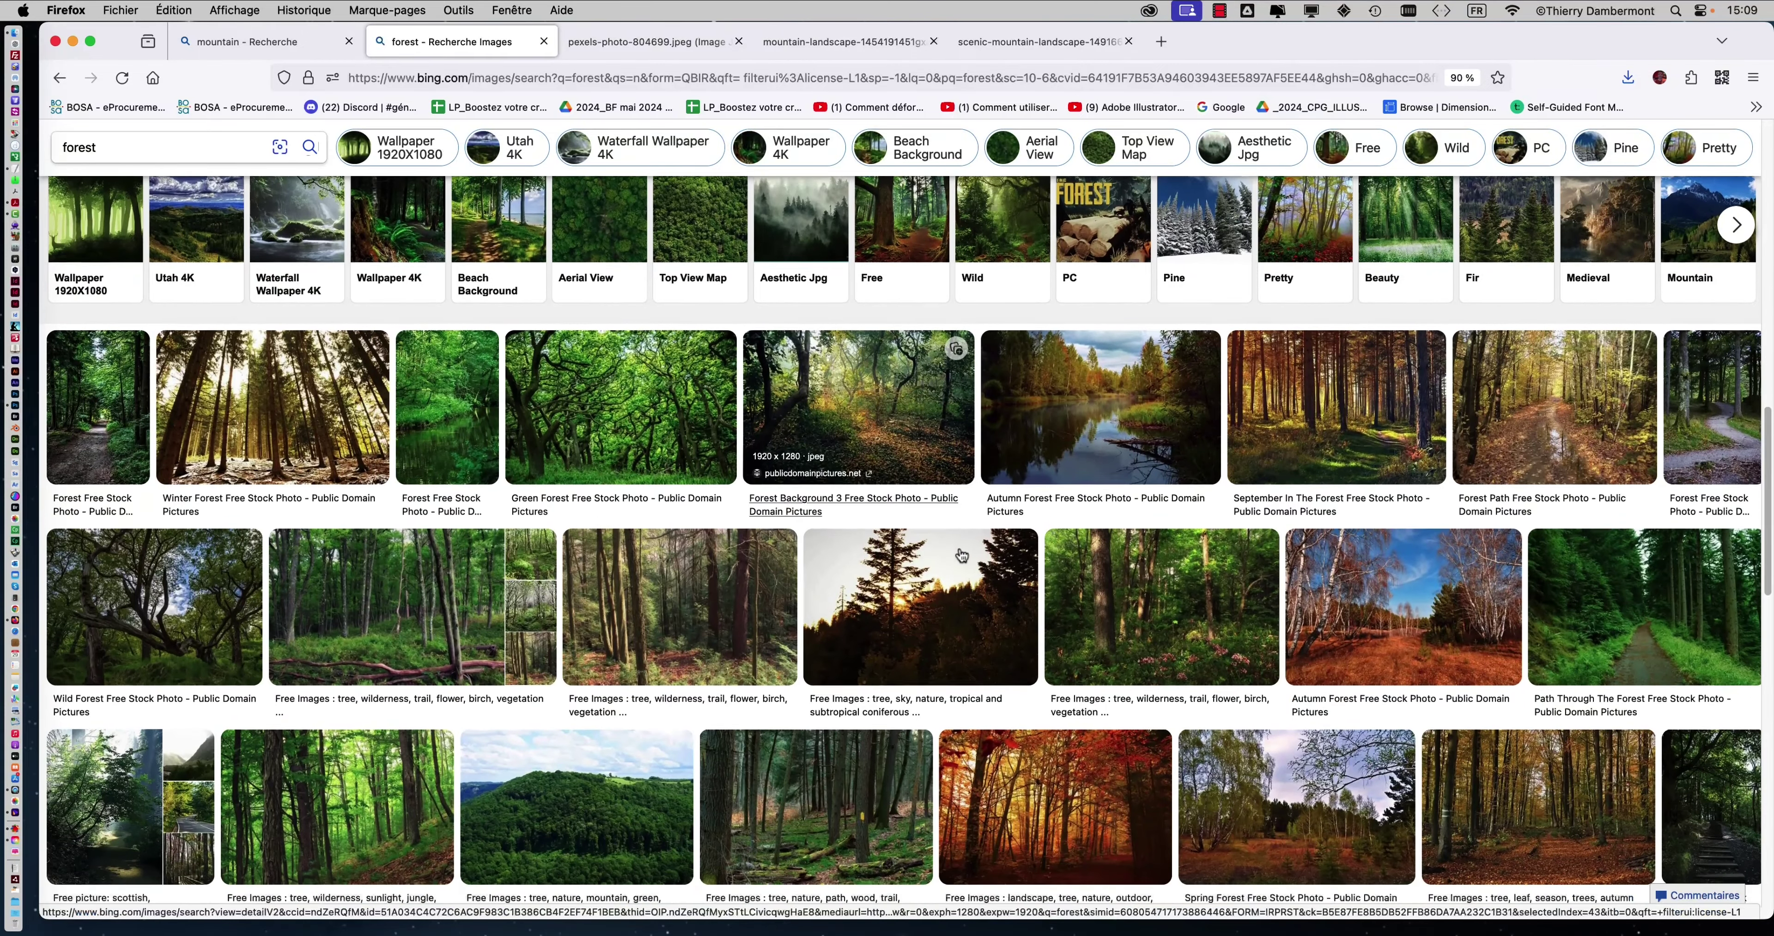
scroll(962, 555, "down", 2)
scroll(962, 554, "down", 5)
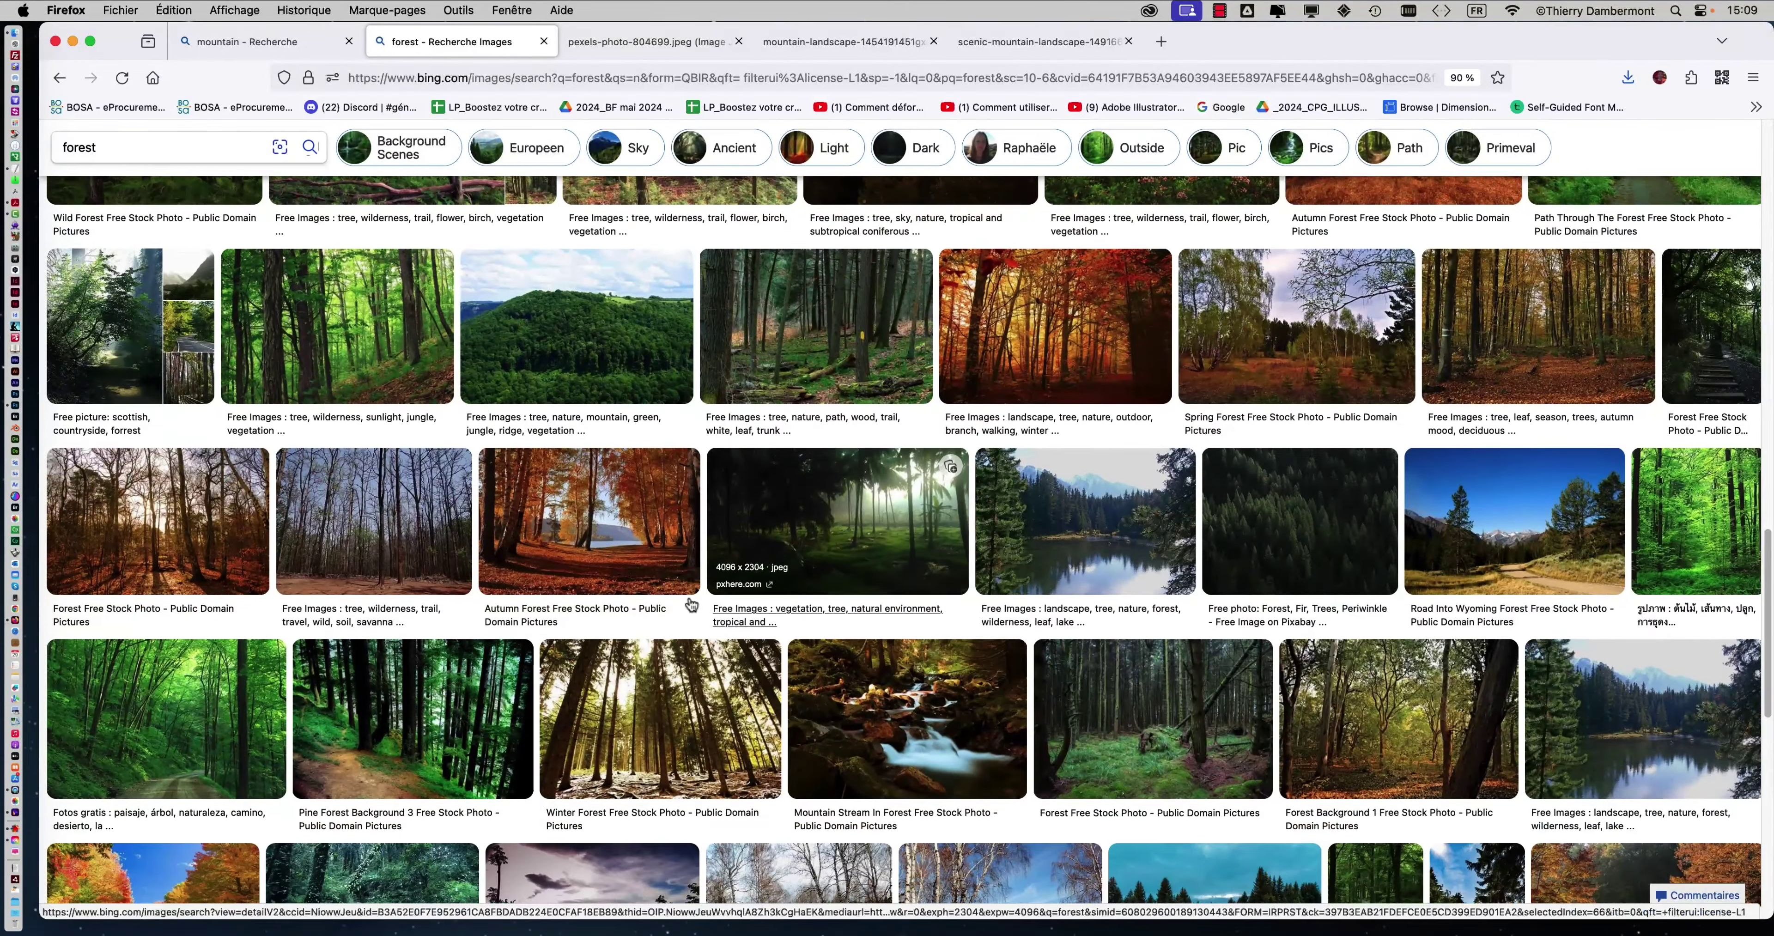
left_click(591, 526)
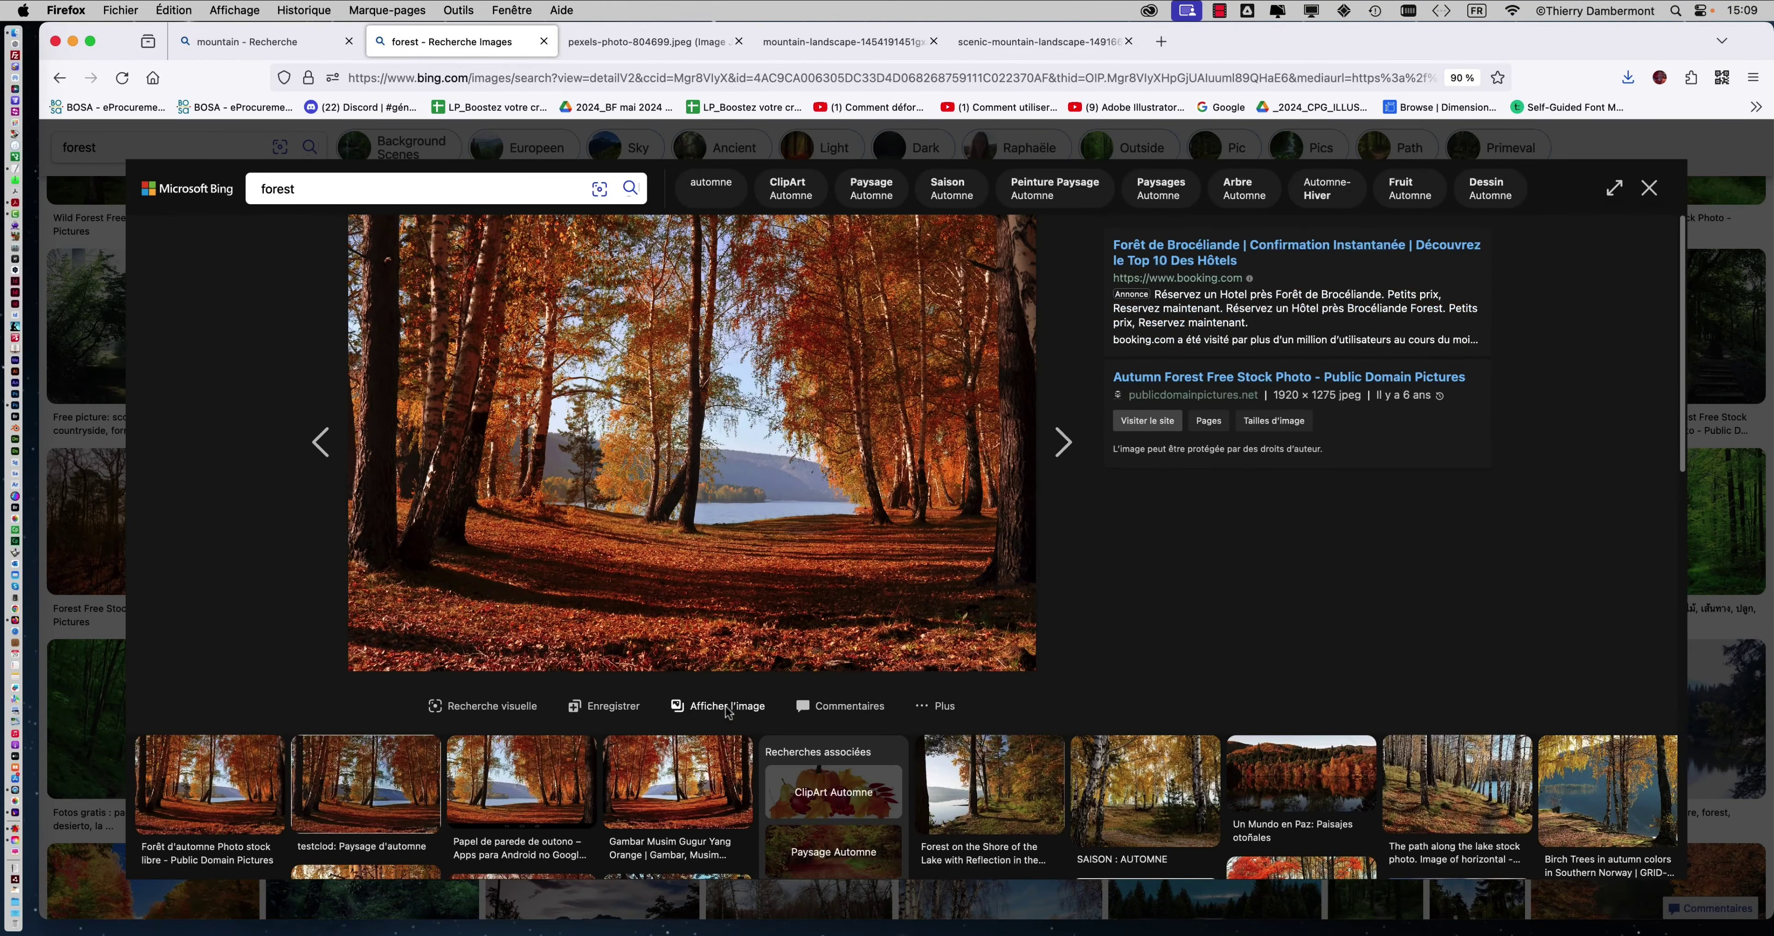
left_click(723, 707)
right_click(852, 477)
left_click(888, 481)
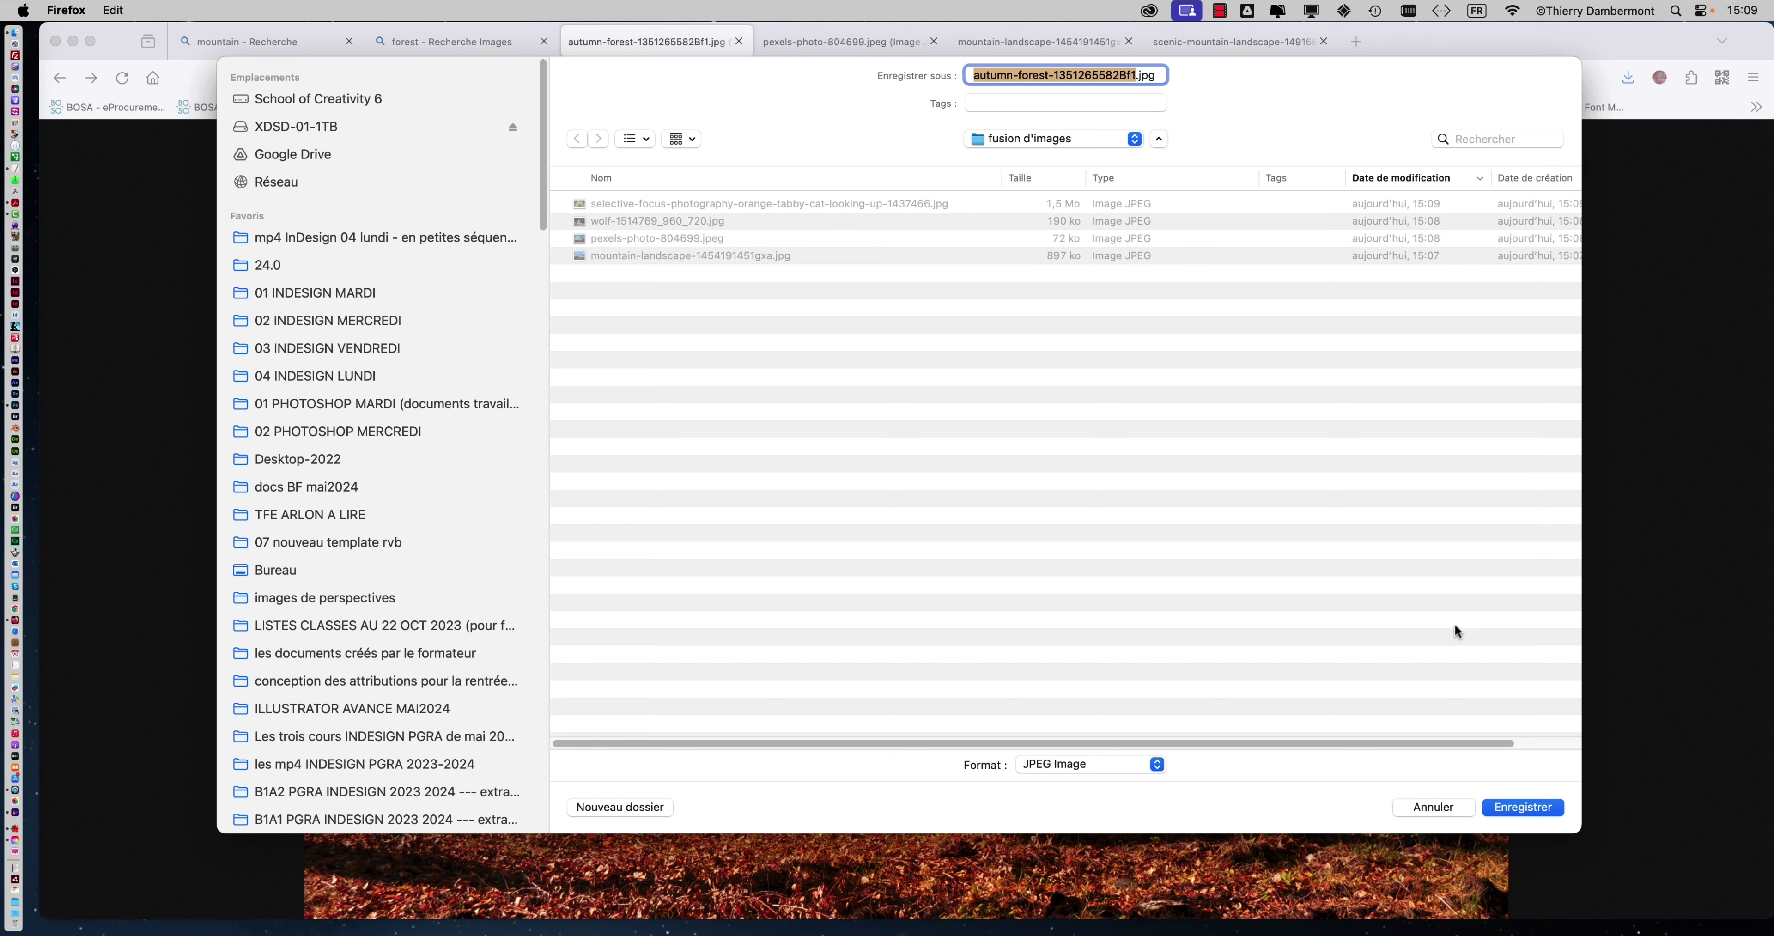
left_click(1531, 807)
- Switch to Finder and add the fusion d'images folder to the sidebar favourites
key("super+Tab")
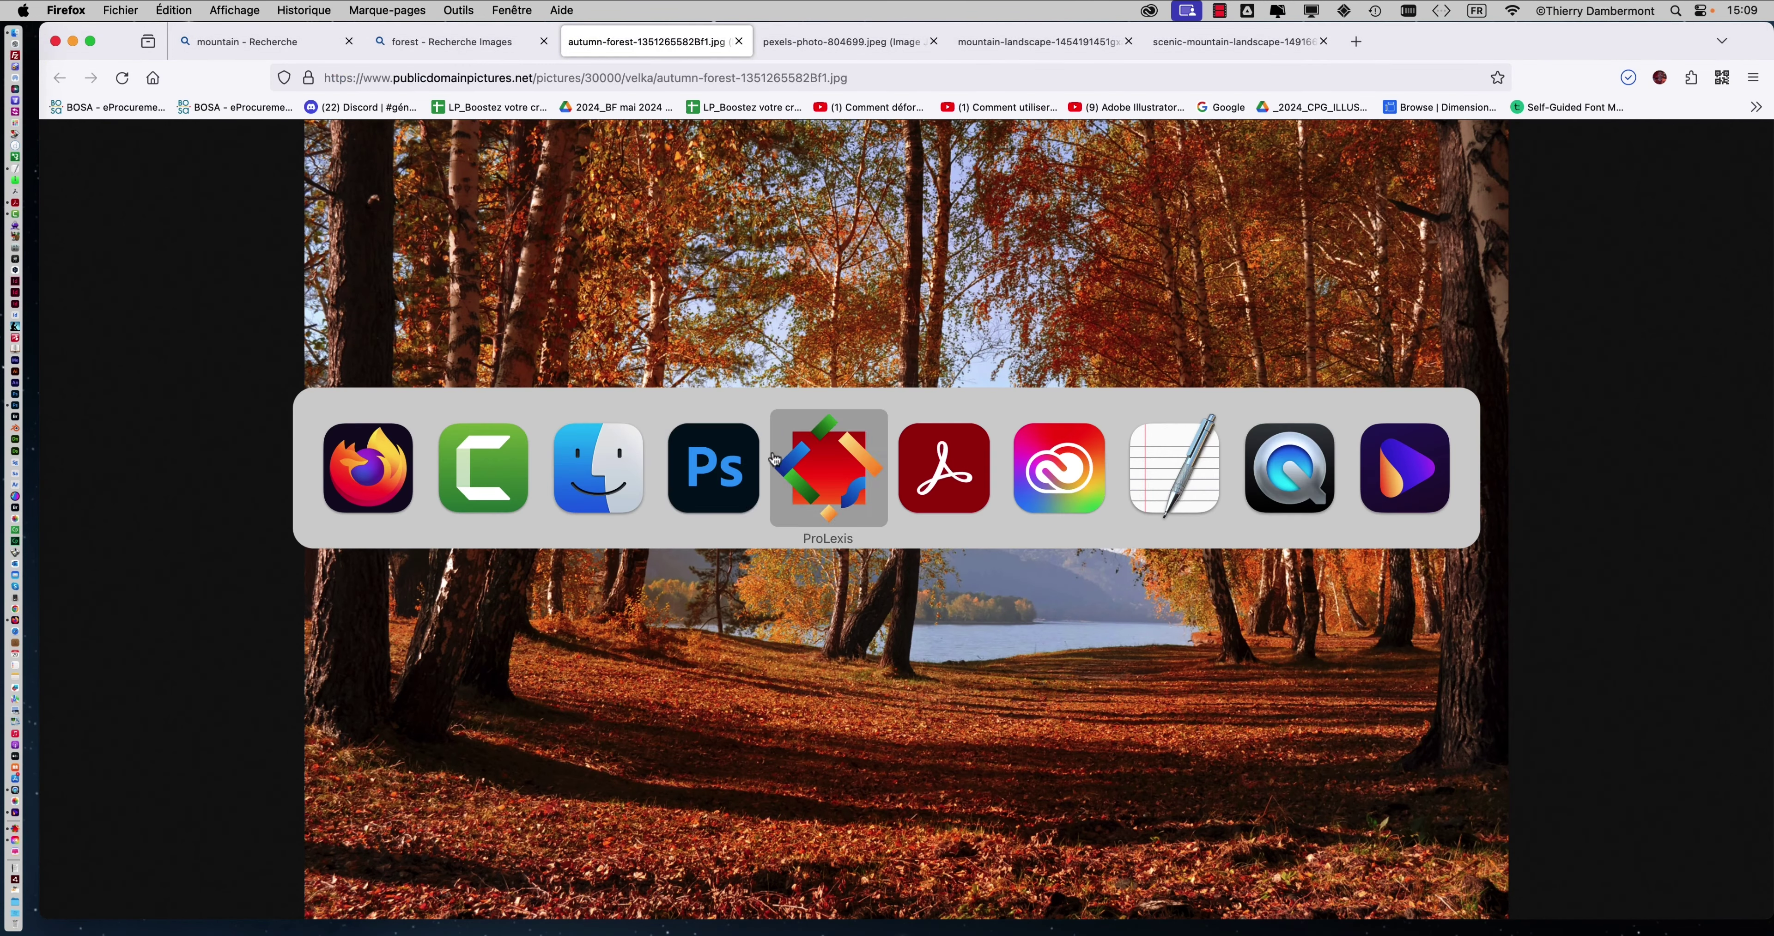
left_click(626, 434)
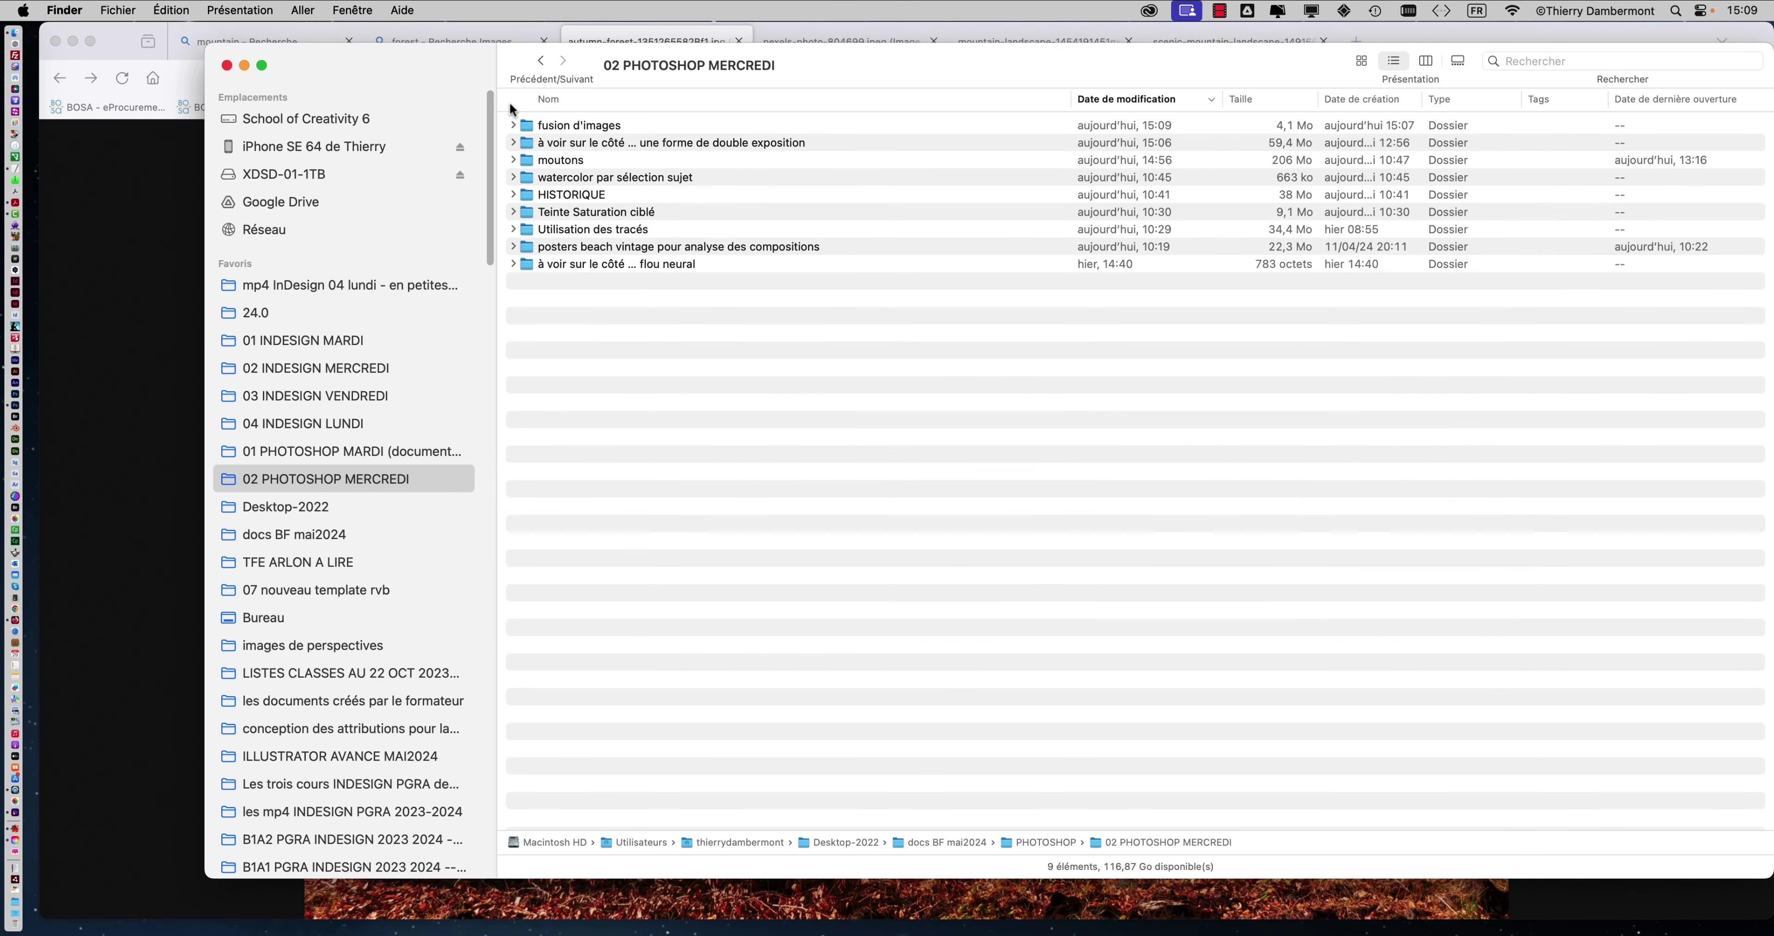
left_click_drag(541, 127, 317, 280)
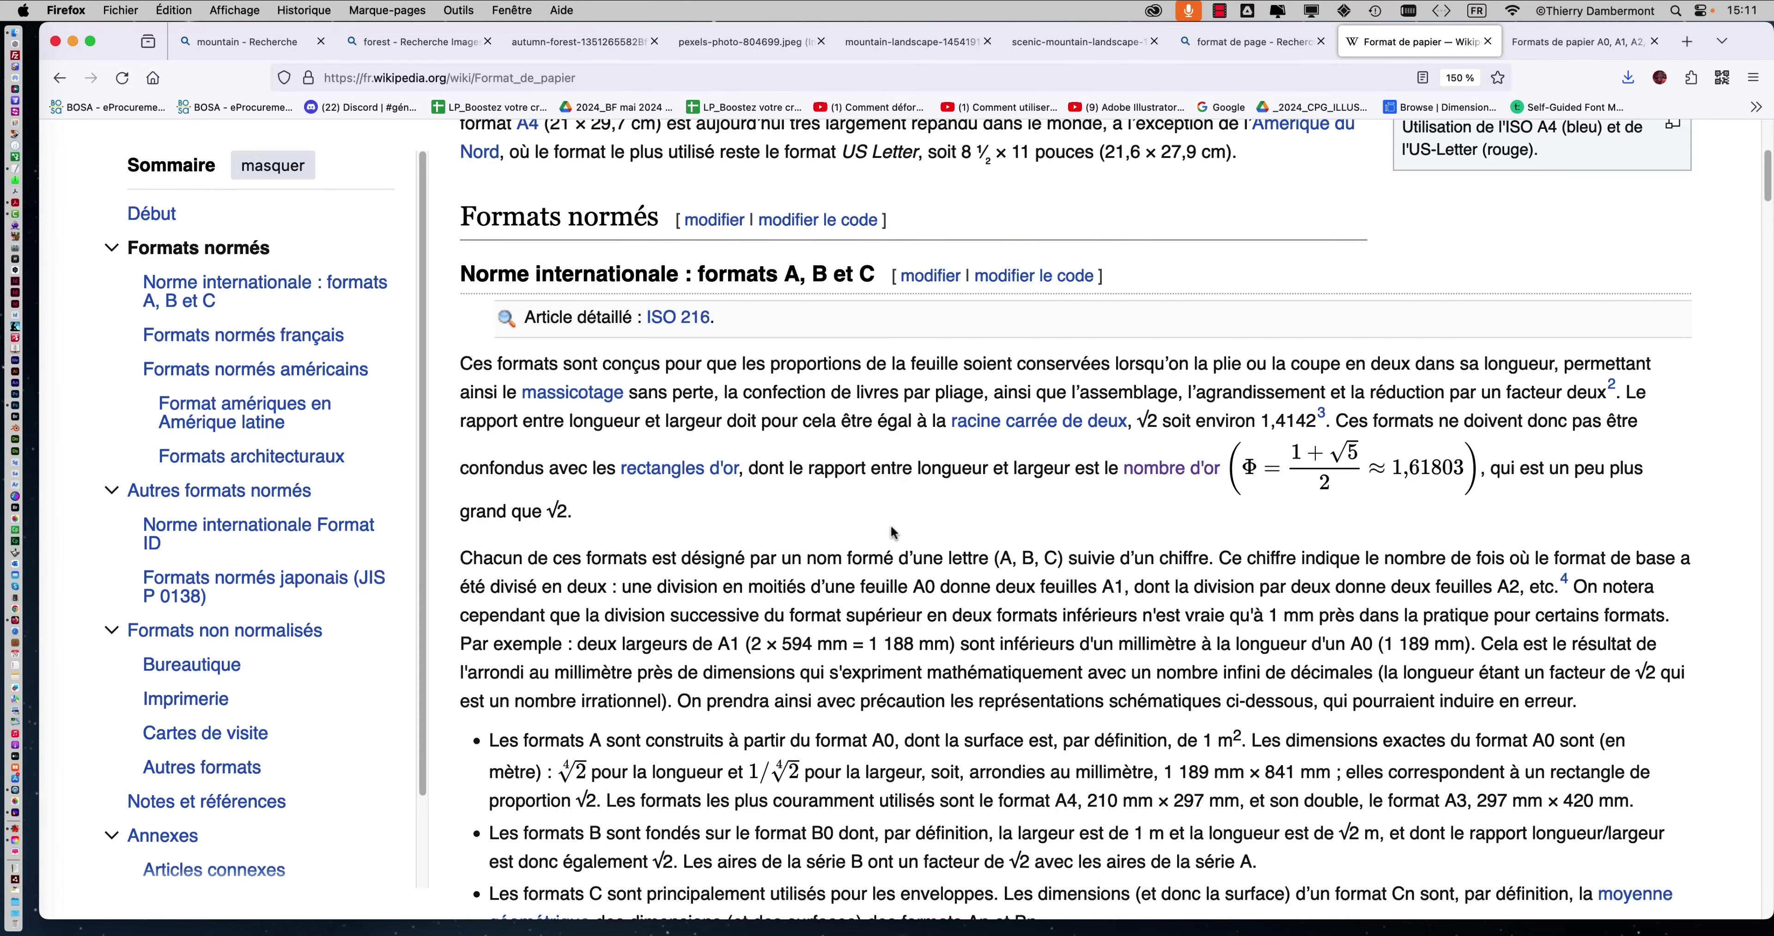
- Examine the A, B and C paper format diagrams and the ISO 216 table of sizes in millimetres, inches and pixels
scroll(891, 534, "down", 5)
scroll(892, 539, "down", 5)
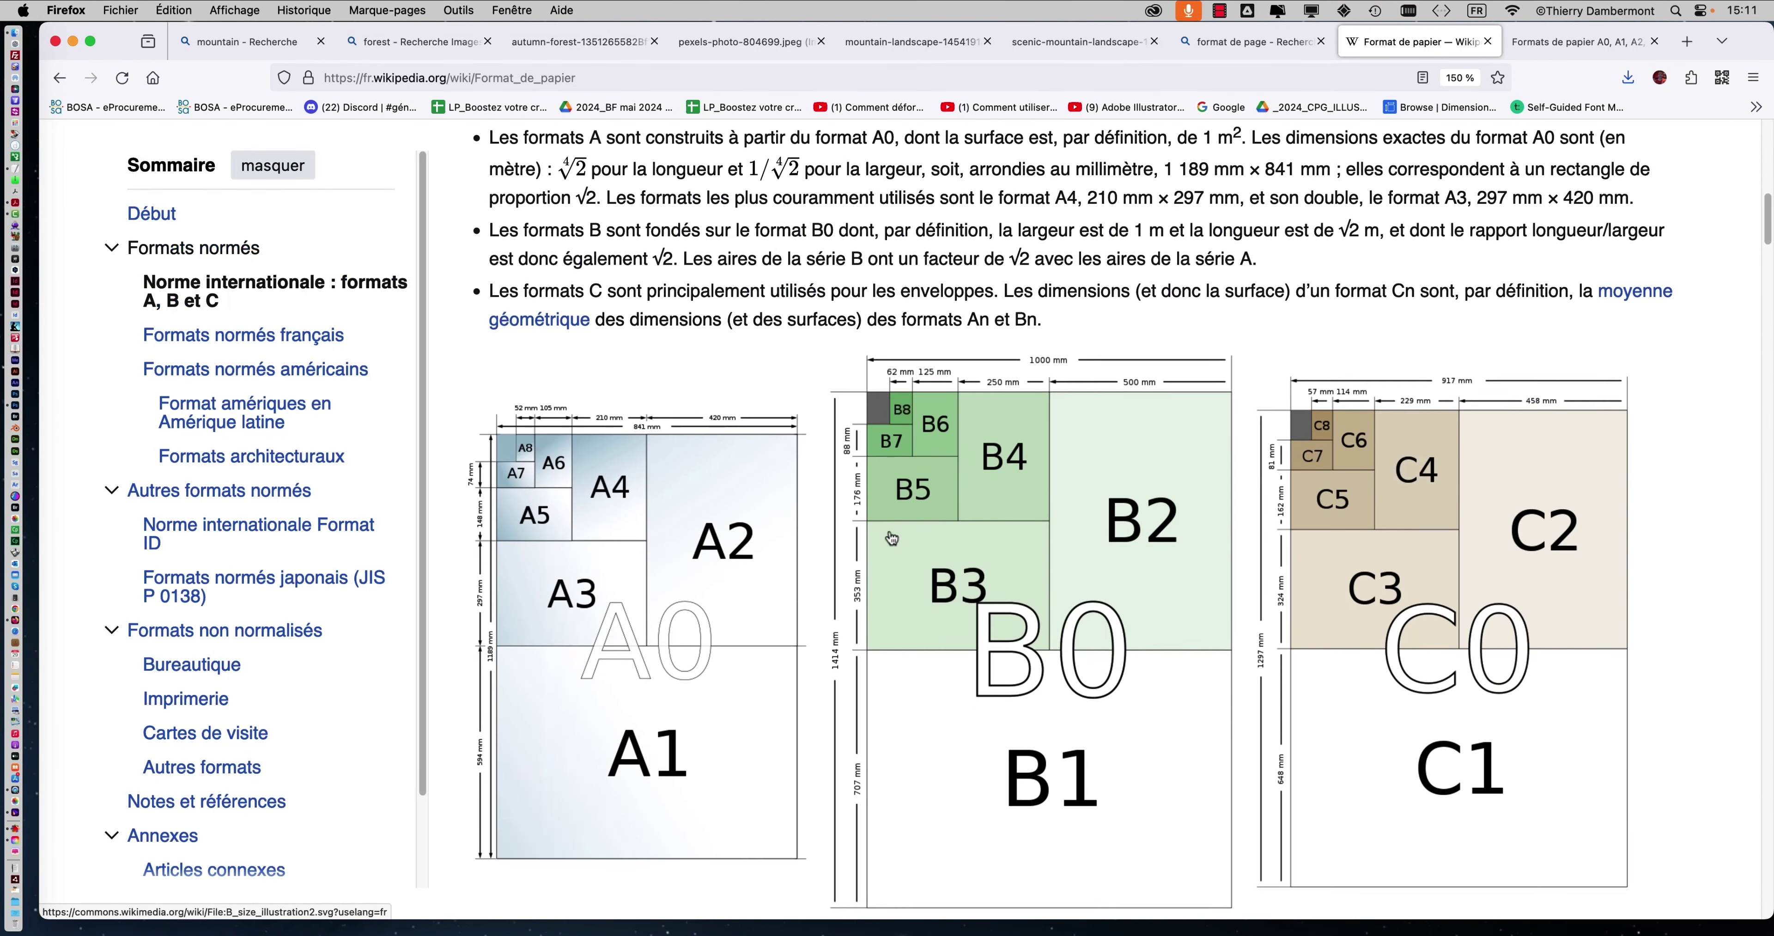
scroll(890, 539, "down", 2)
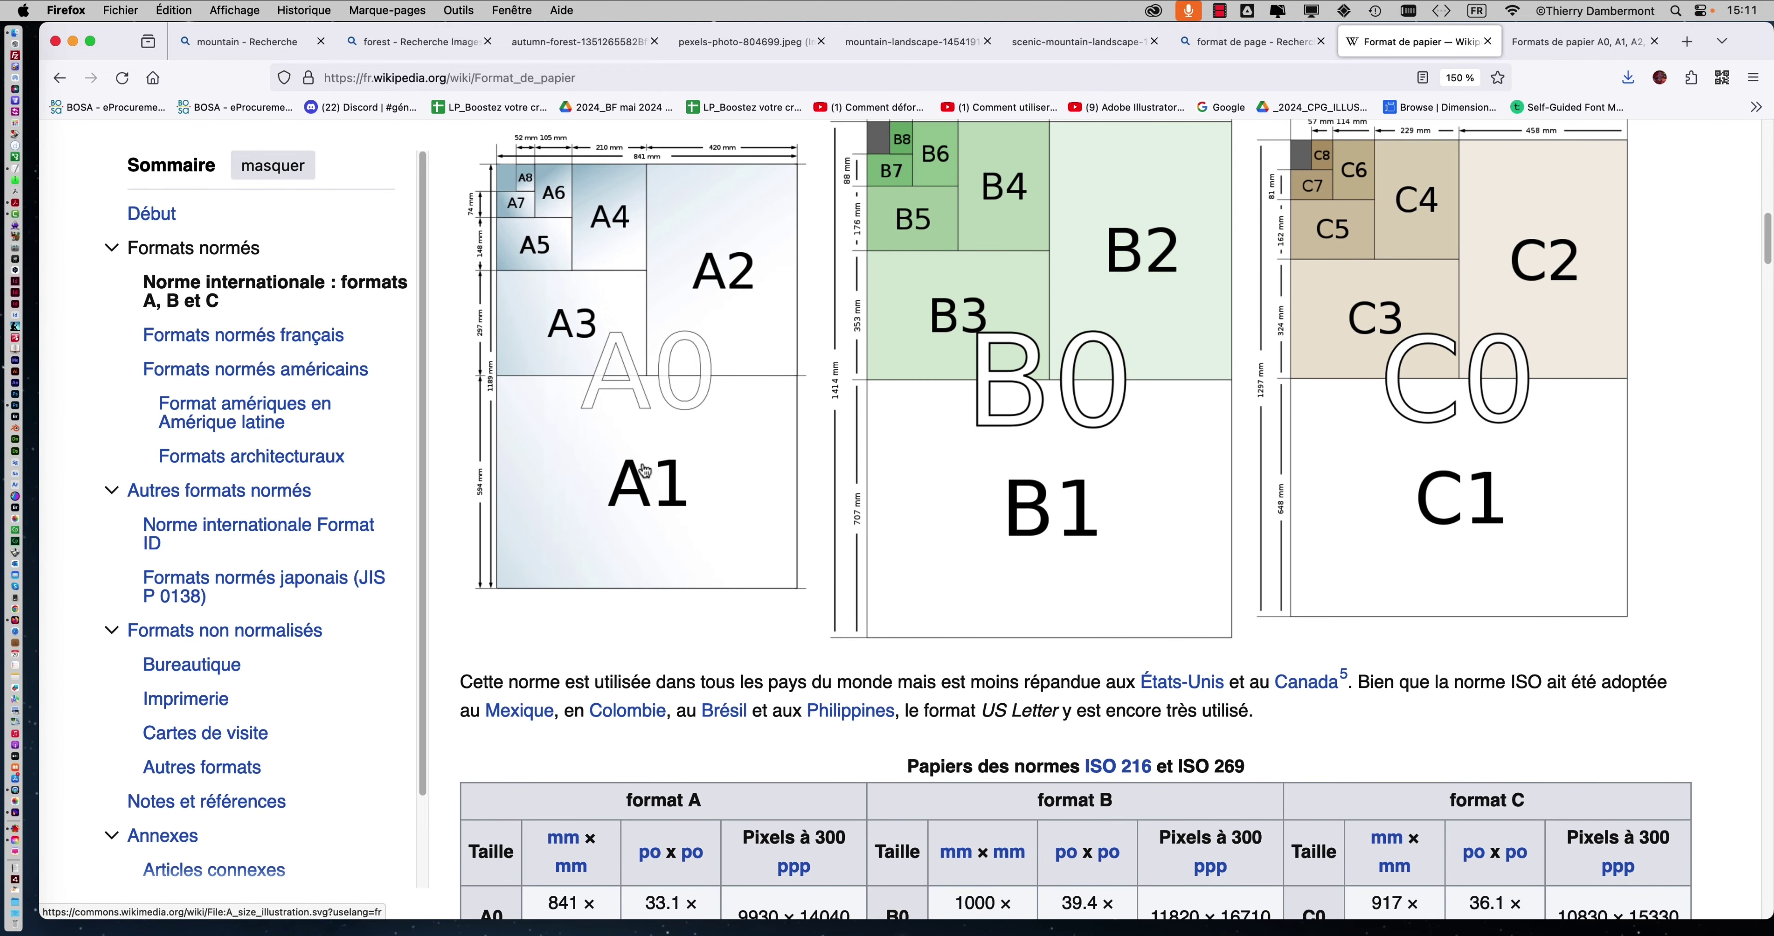
scroll(640, 474, "down", 1)
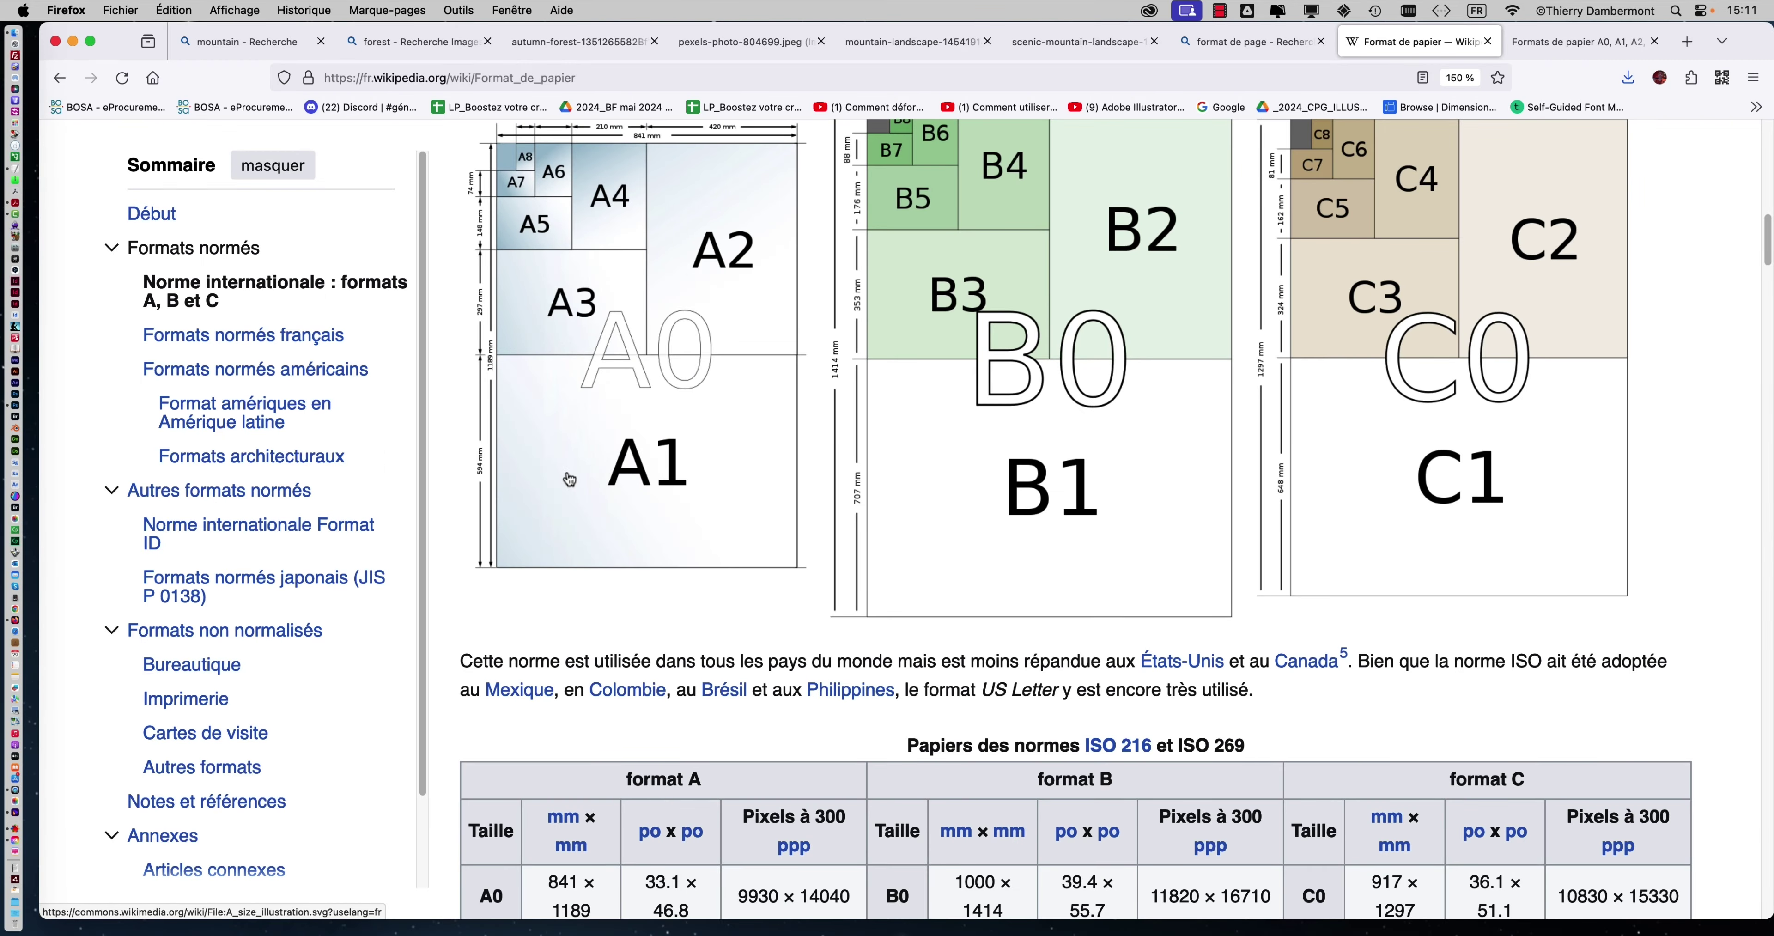
scroll(618, 479, "down", 5)
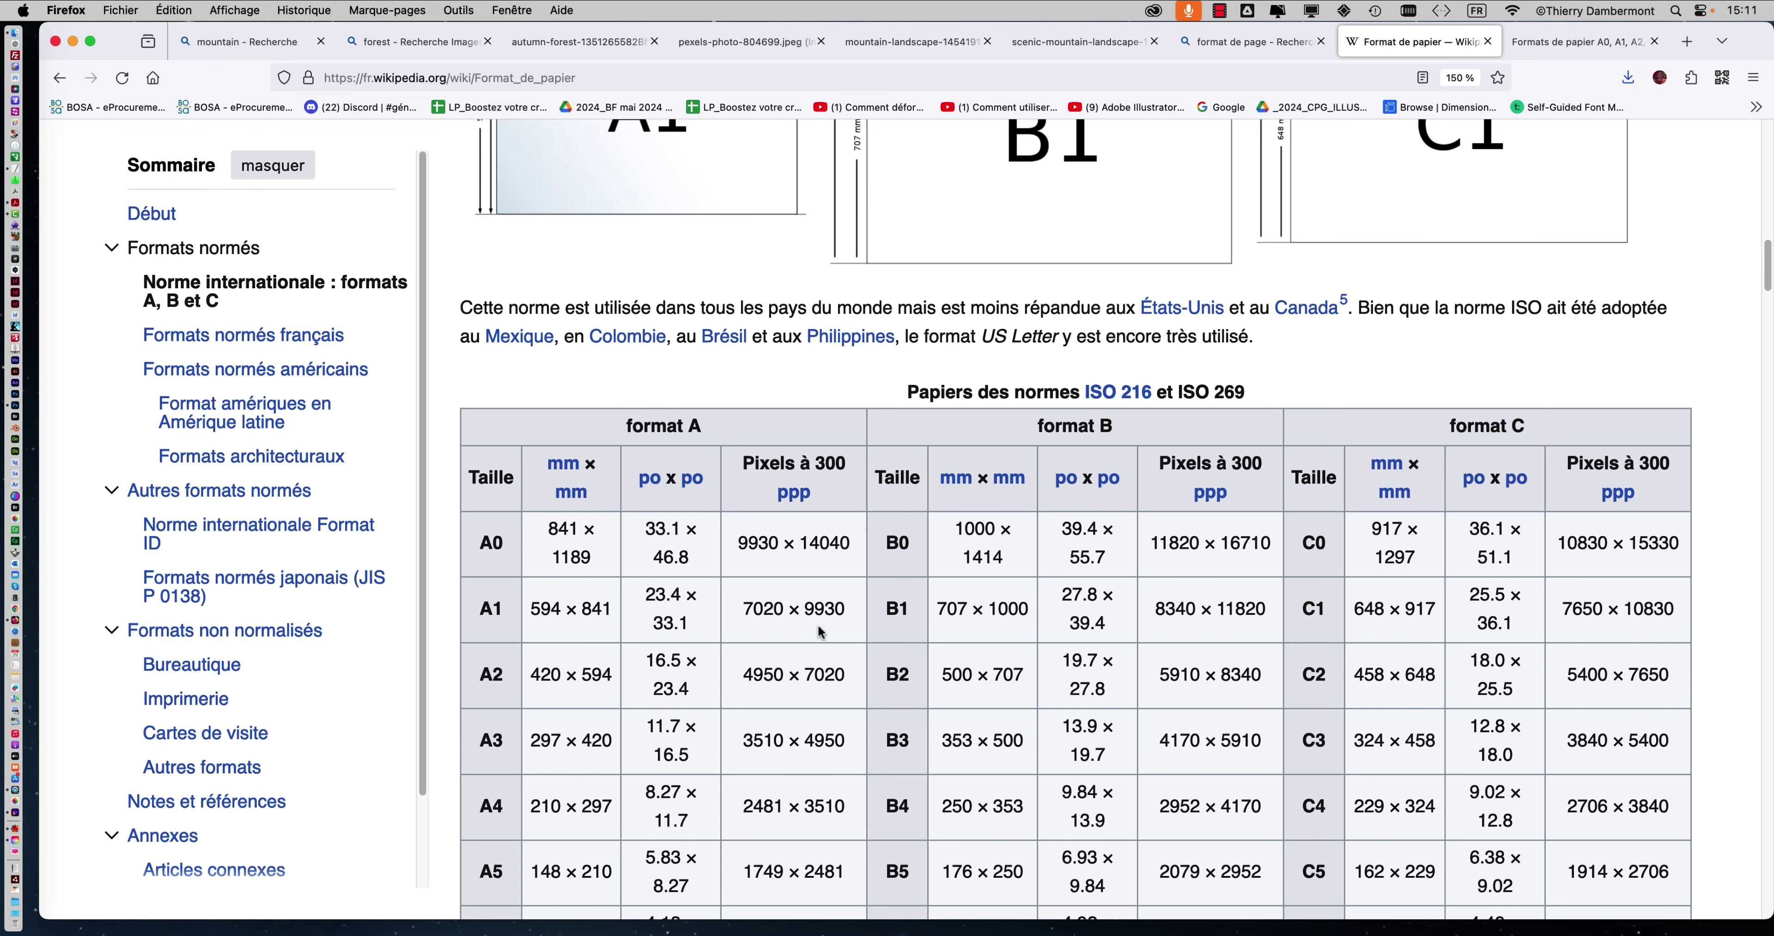
- Switch to Photoshop, hide all other applications, and clear the workspace by moving the toolbox aside and closing the Layers panel
key("super+Tab")
left_click(713, 469)
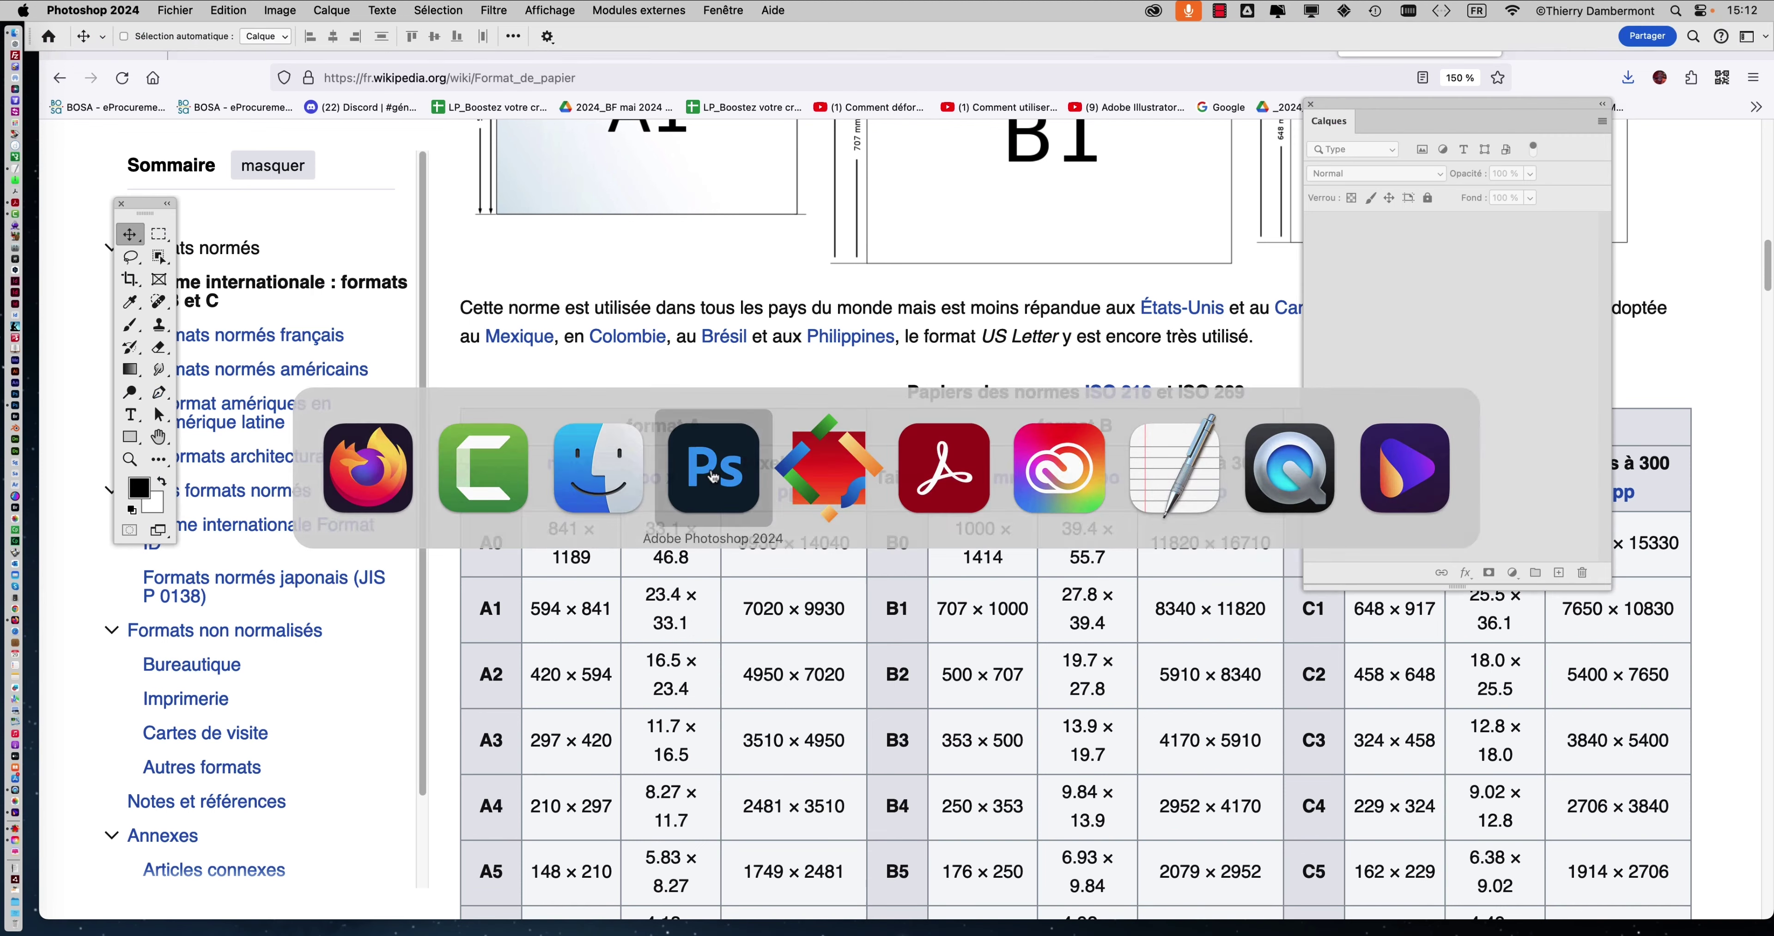
key("super+alt+h")
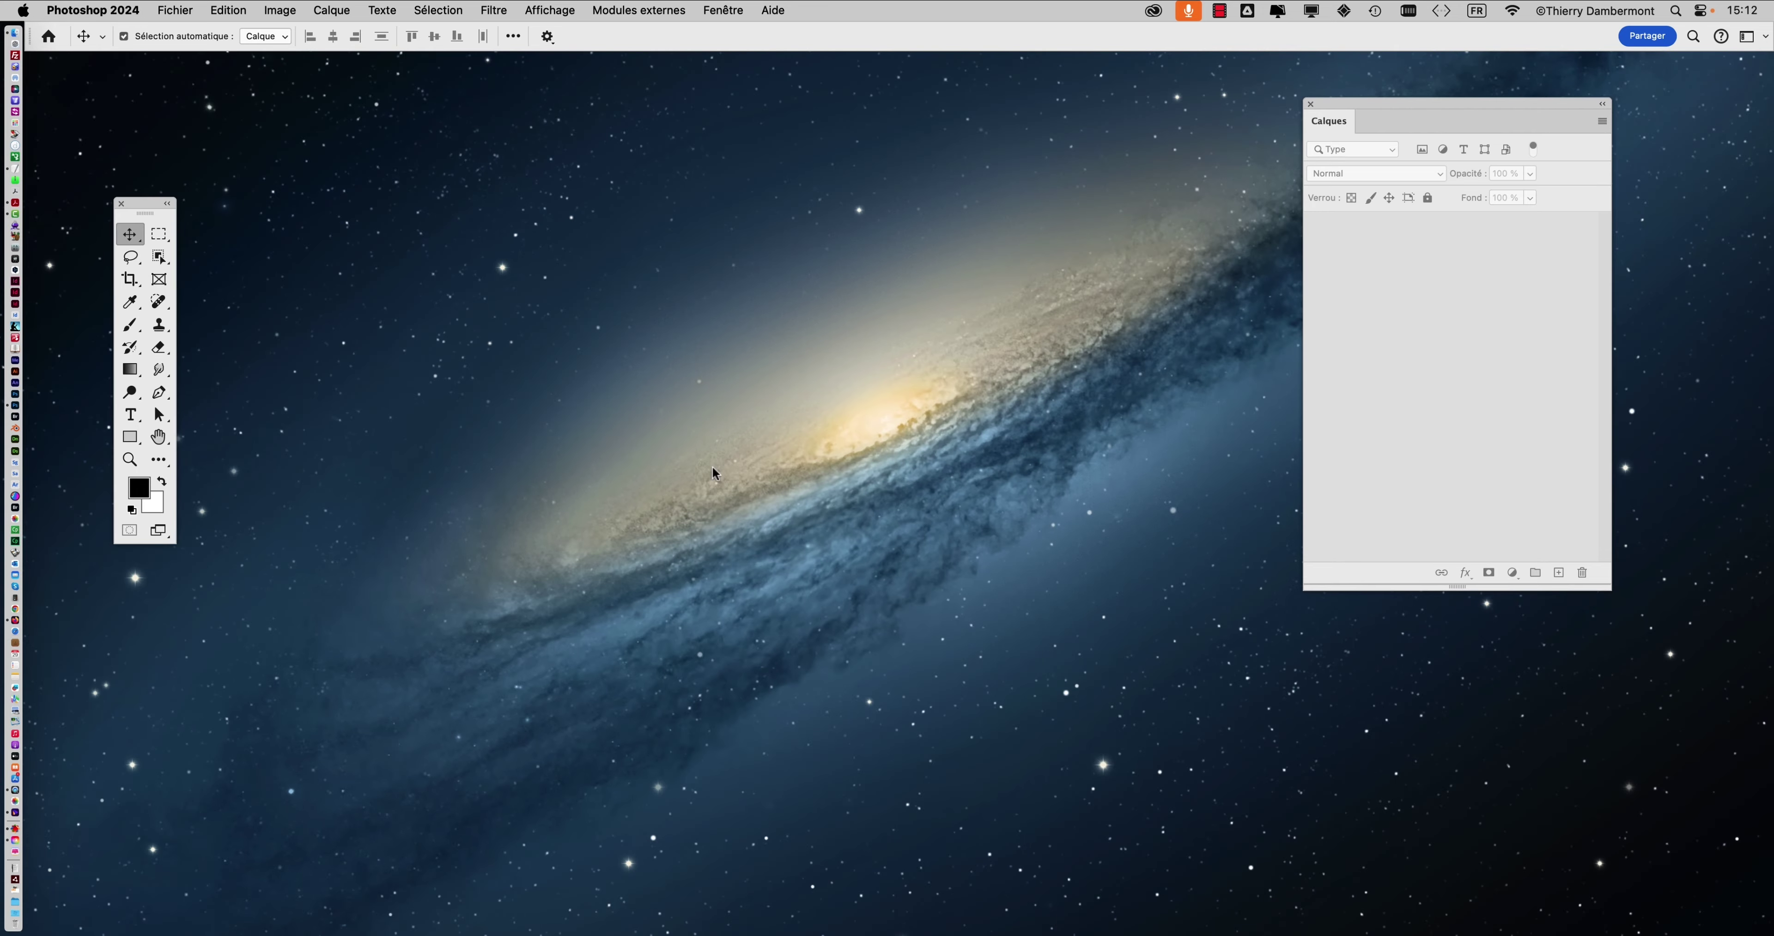
left_click_drag(147, 204, 106, 93)
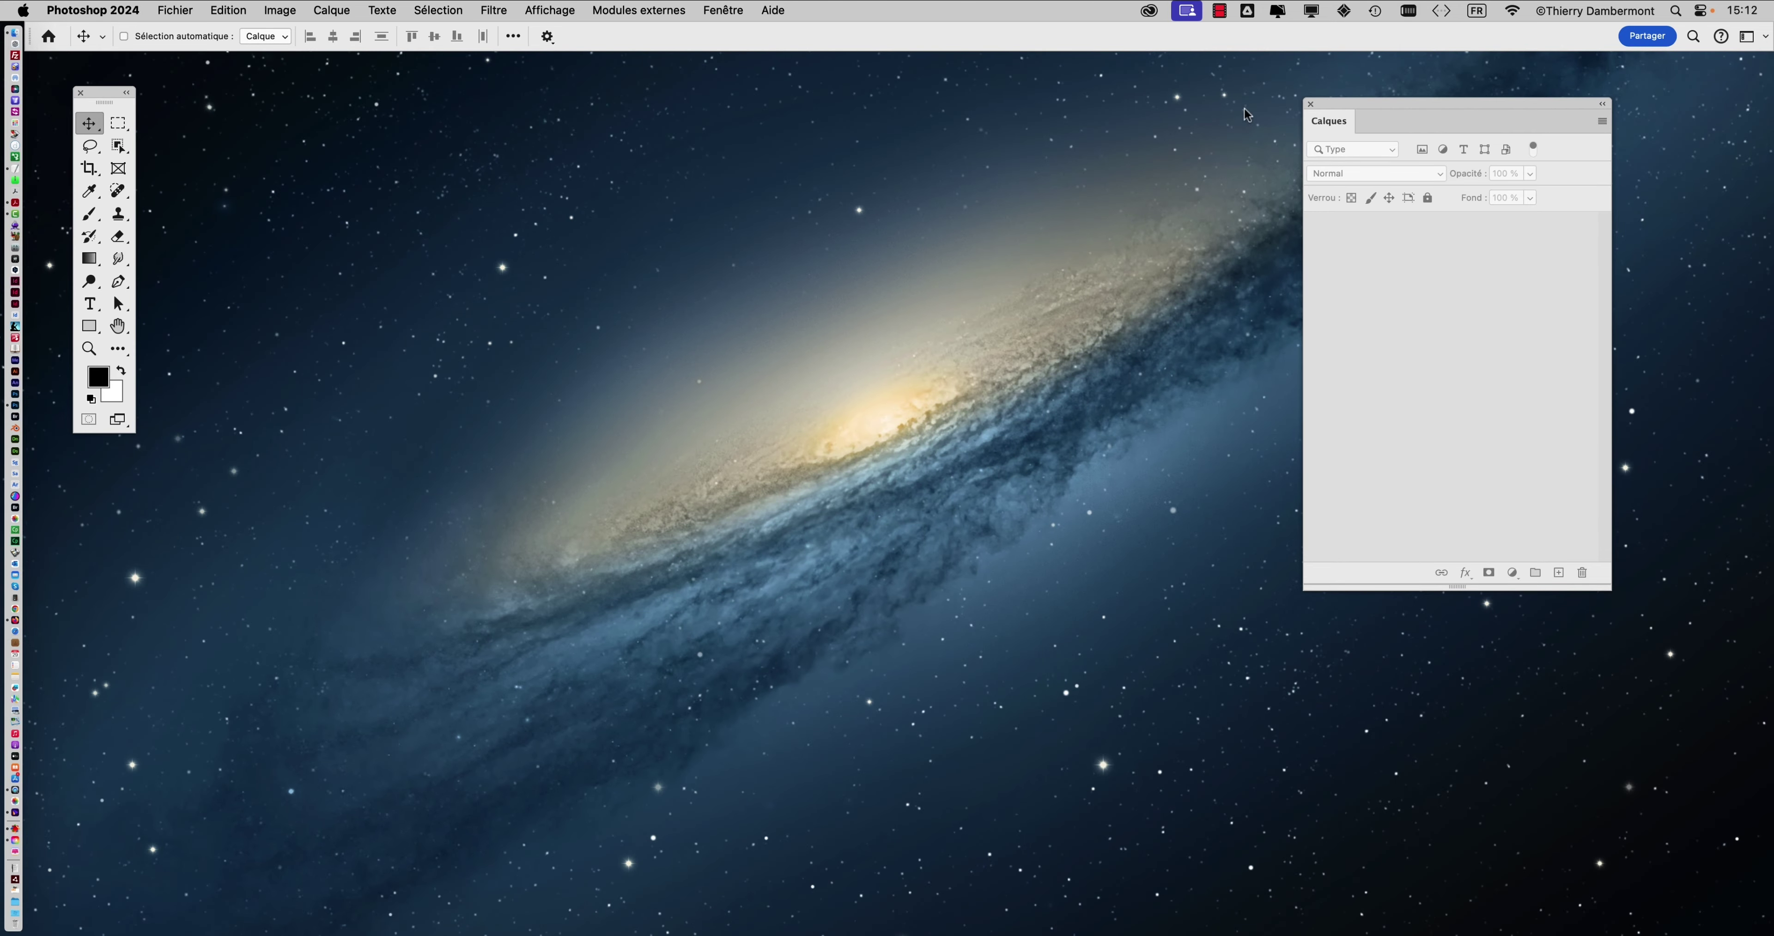
left_click(1308, 103)
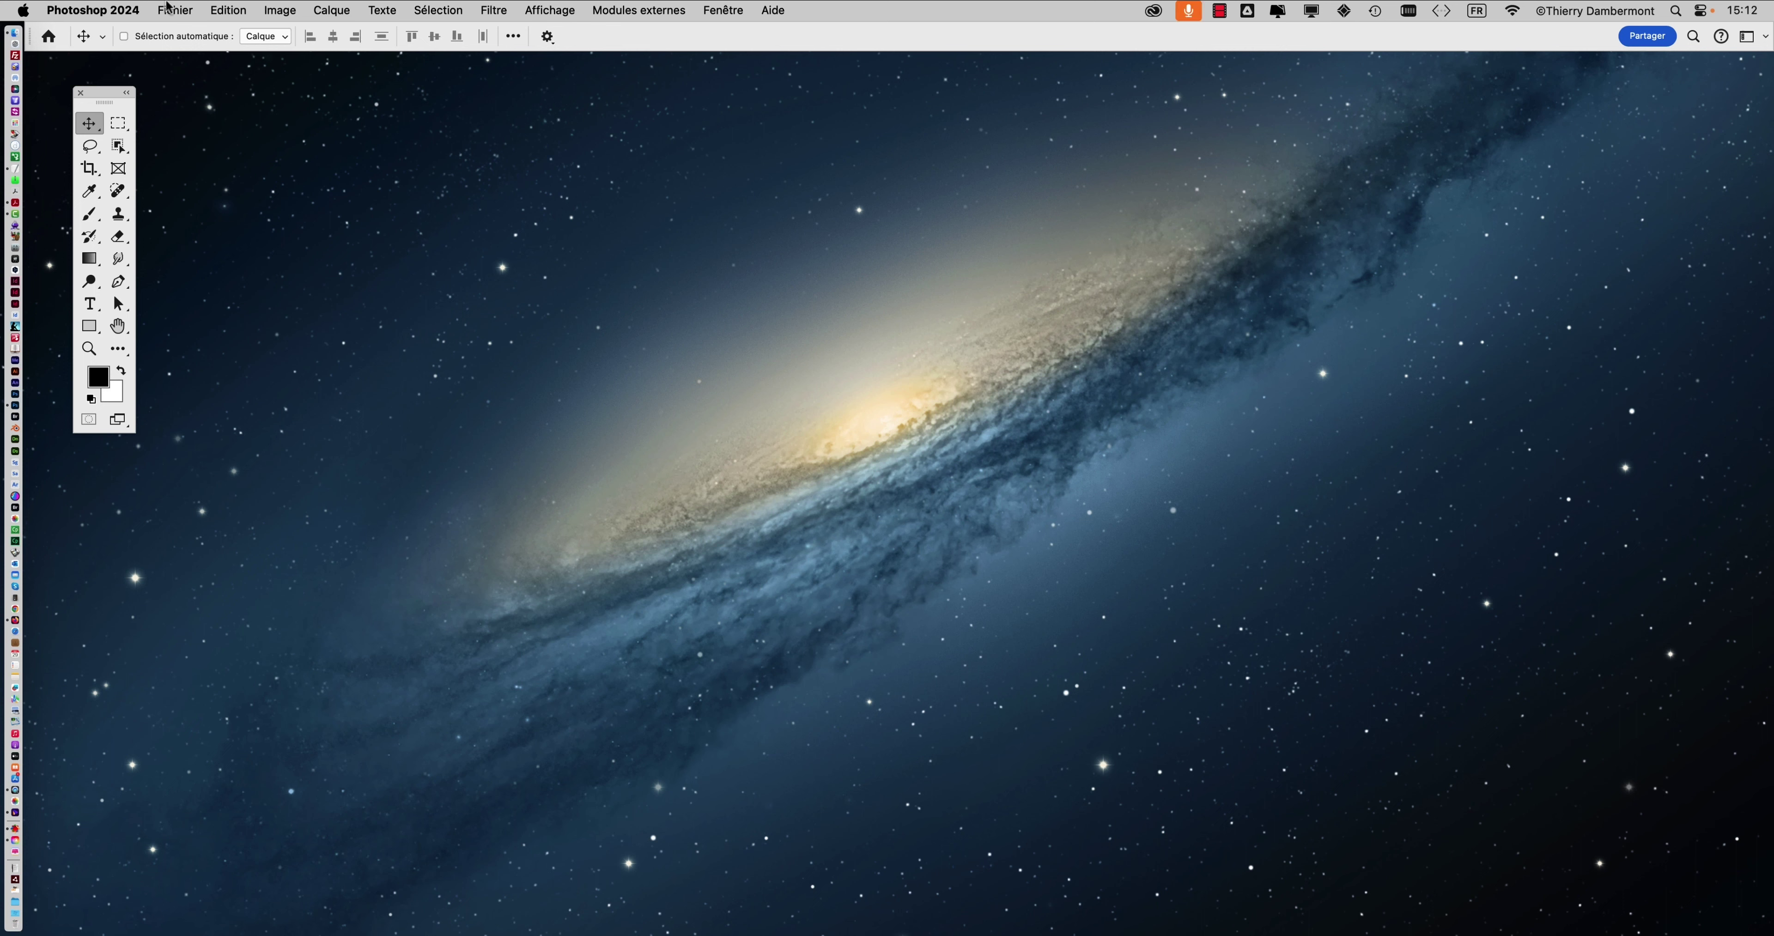
- Start a new document, move its setup dialog toward the middle of the screen, and set the width unit to centimetres
left_click(167, 7)
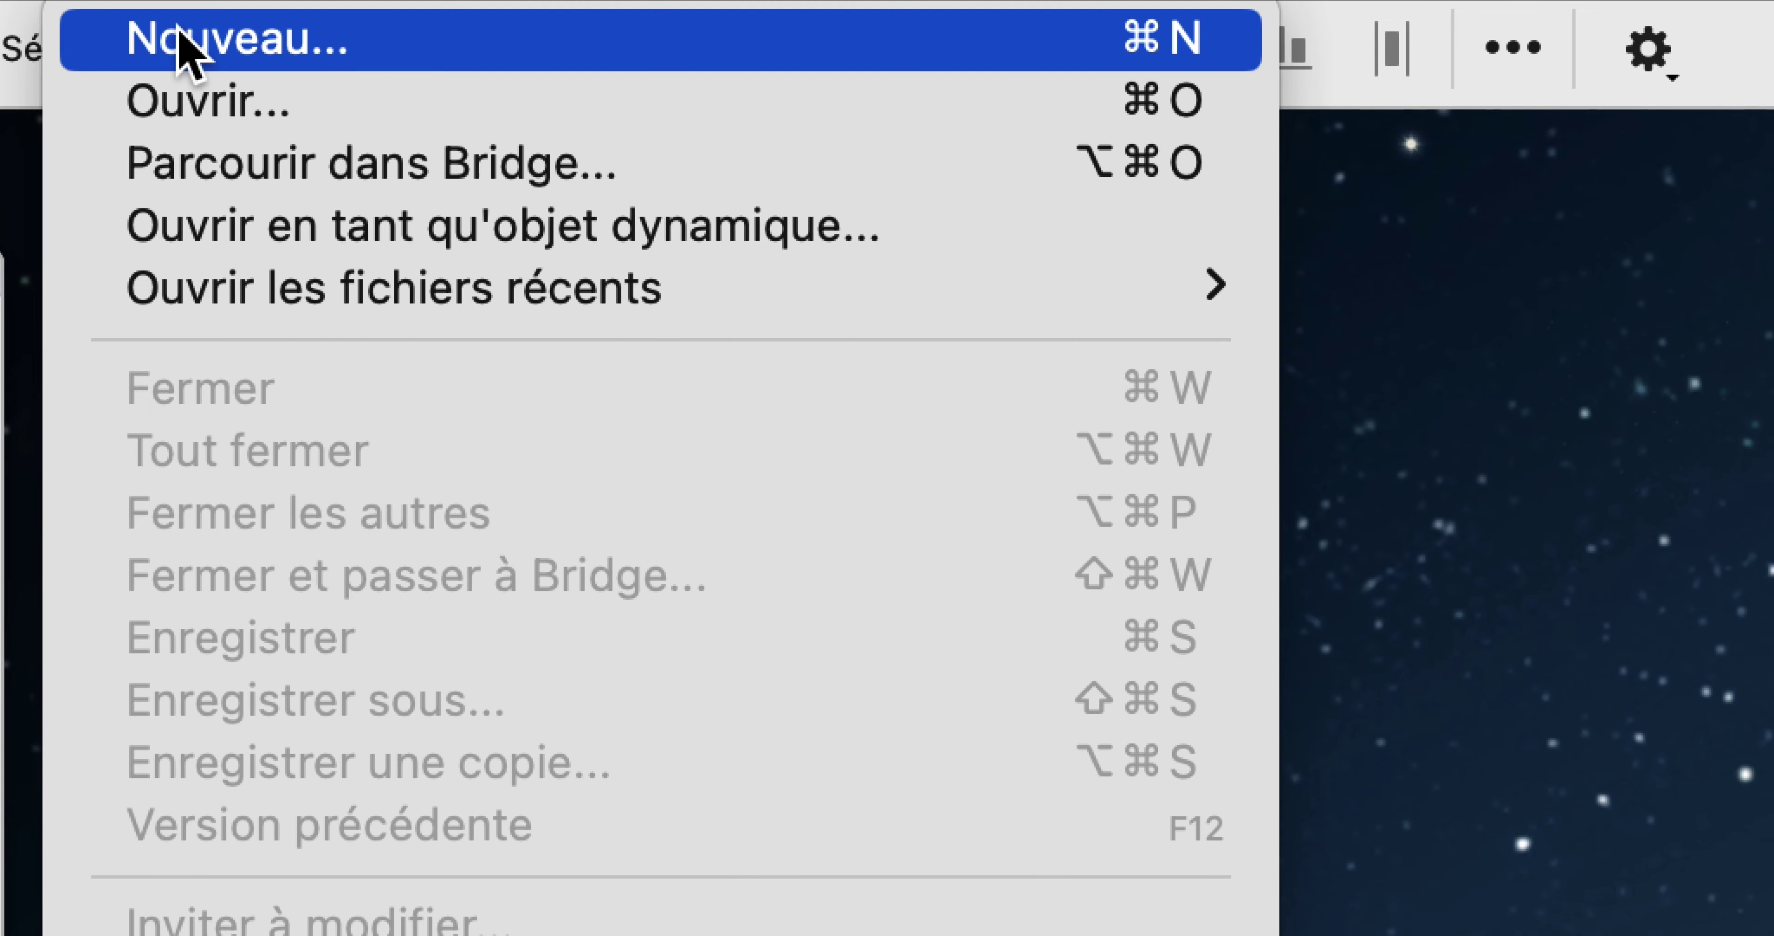
left_click(183, 45)
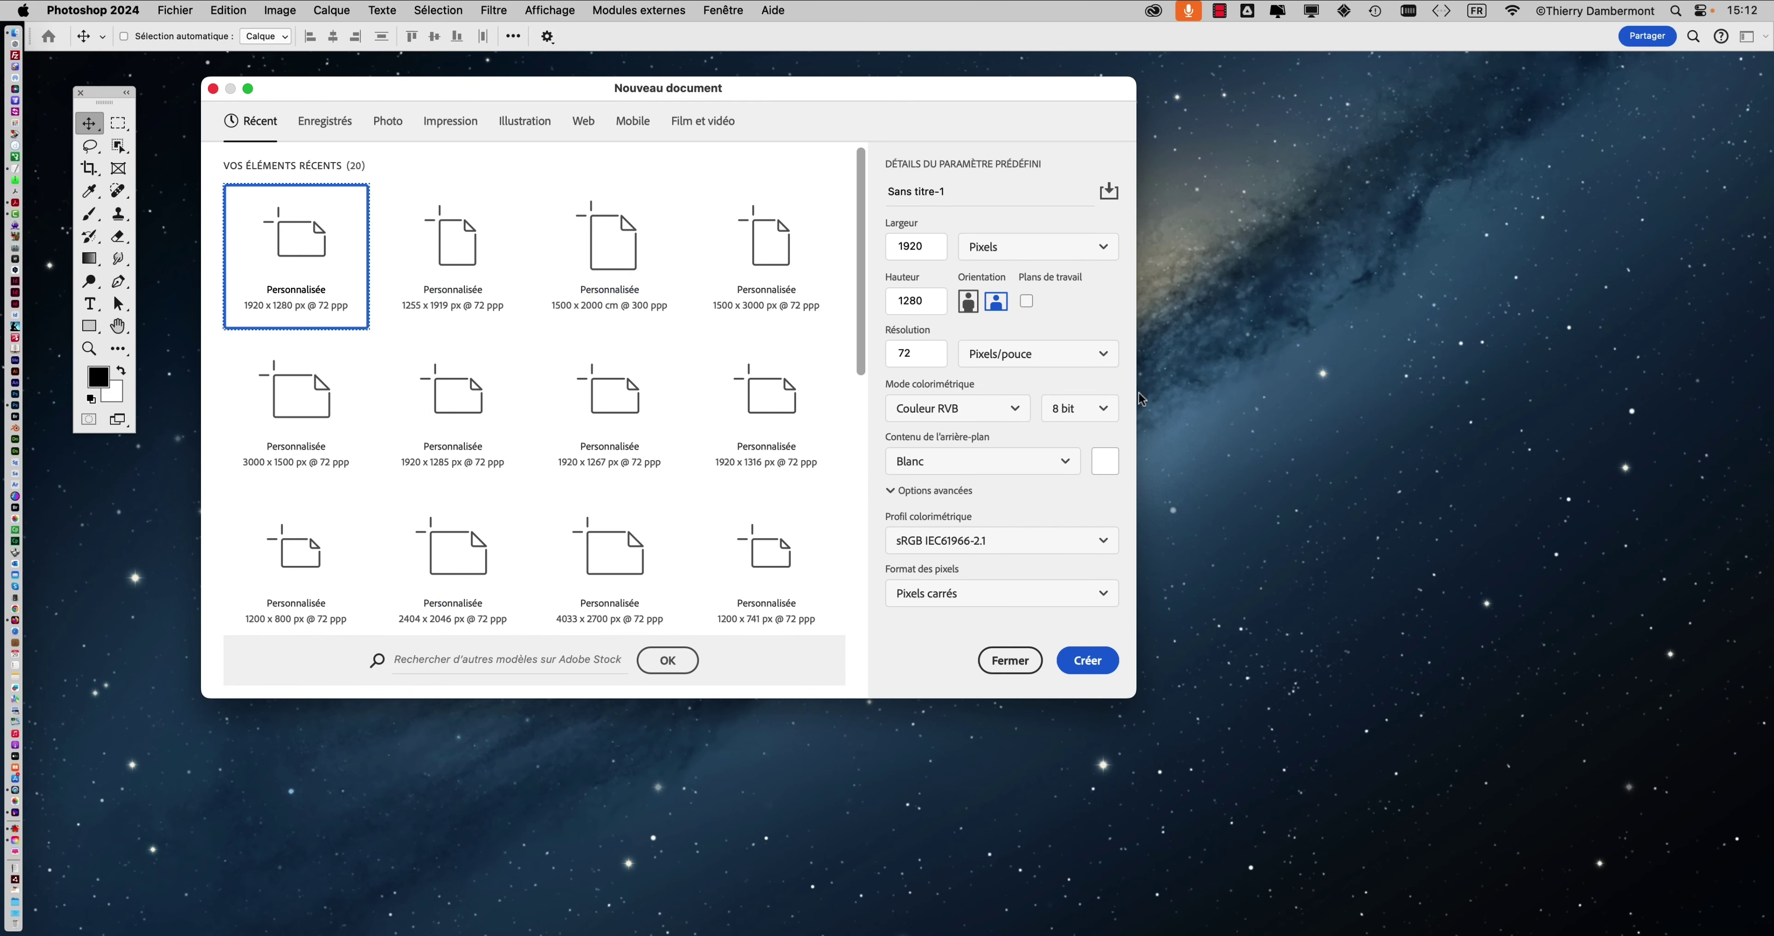
left_click_drag(775, 90, 1062, 111)
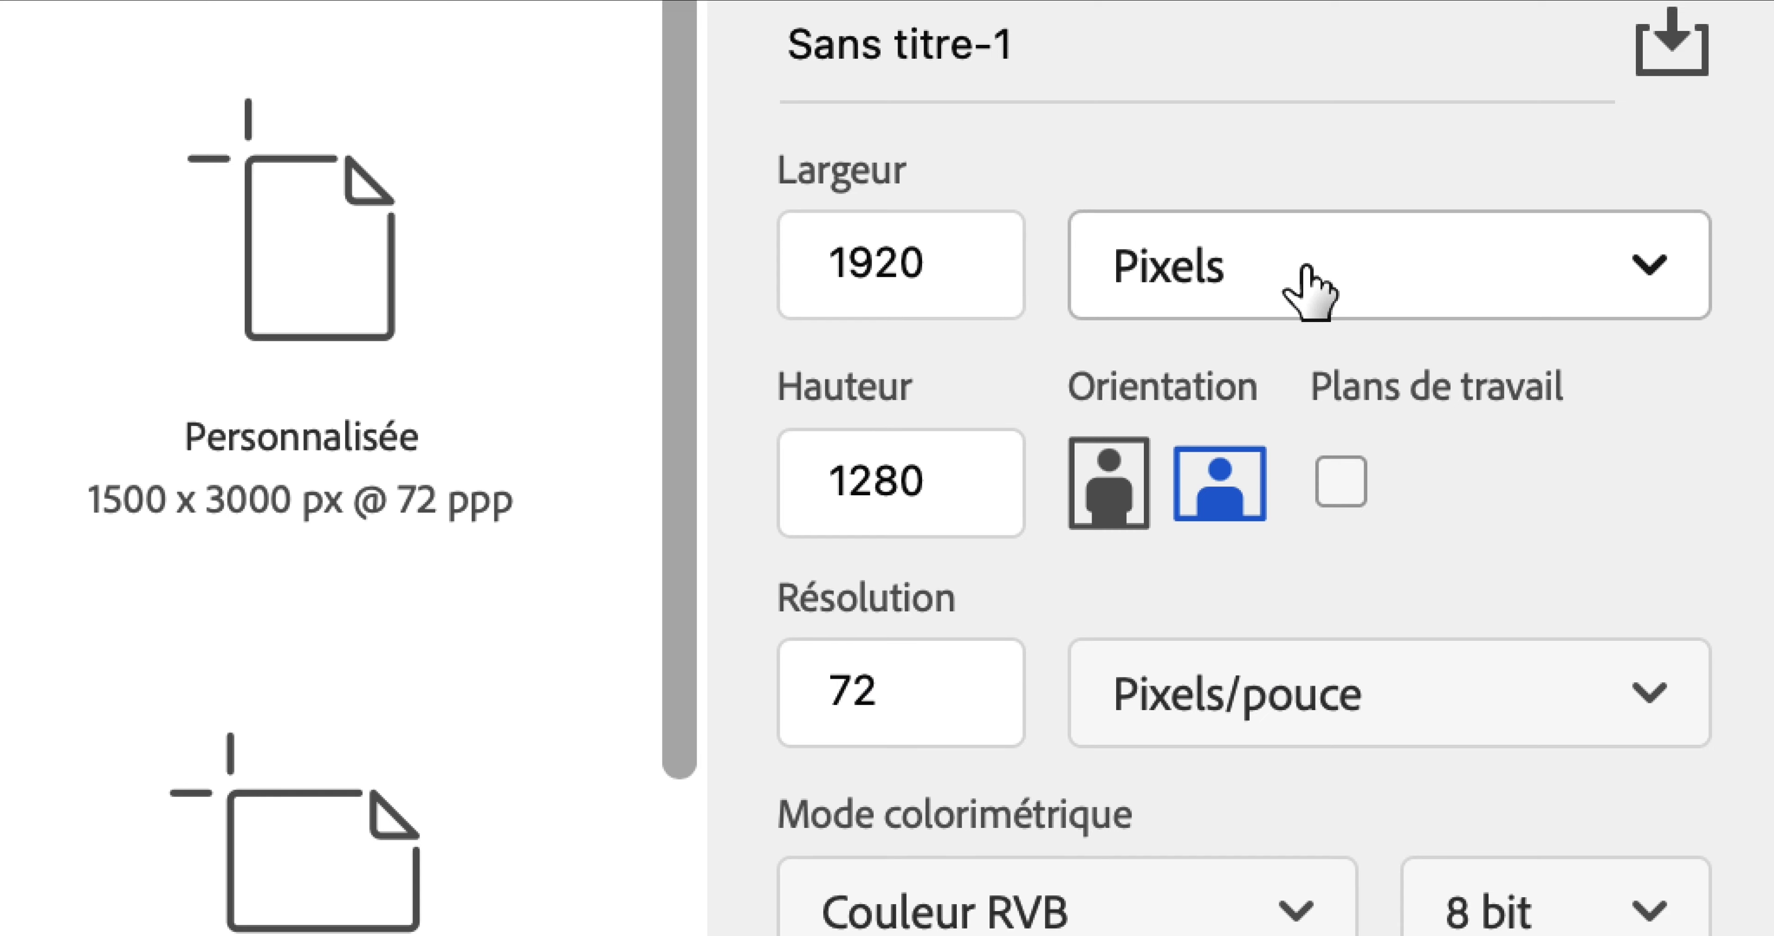
left_click(1305, 276)
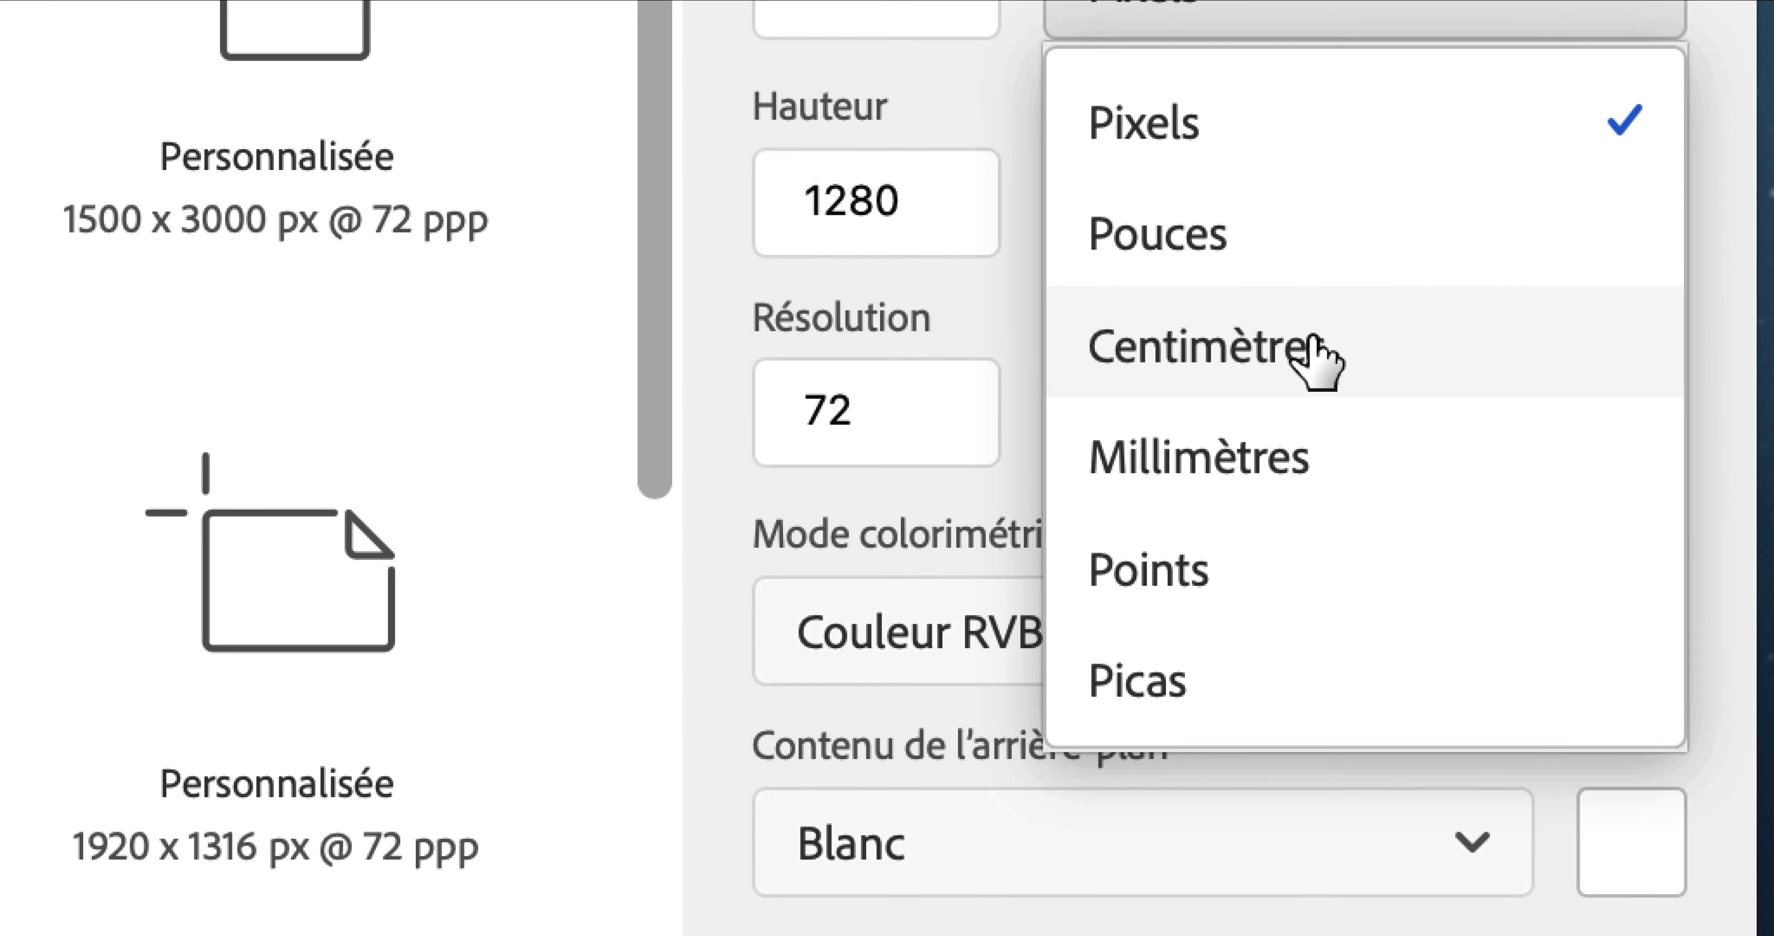
left_click(1277, 591)
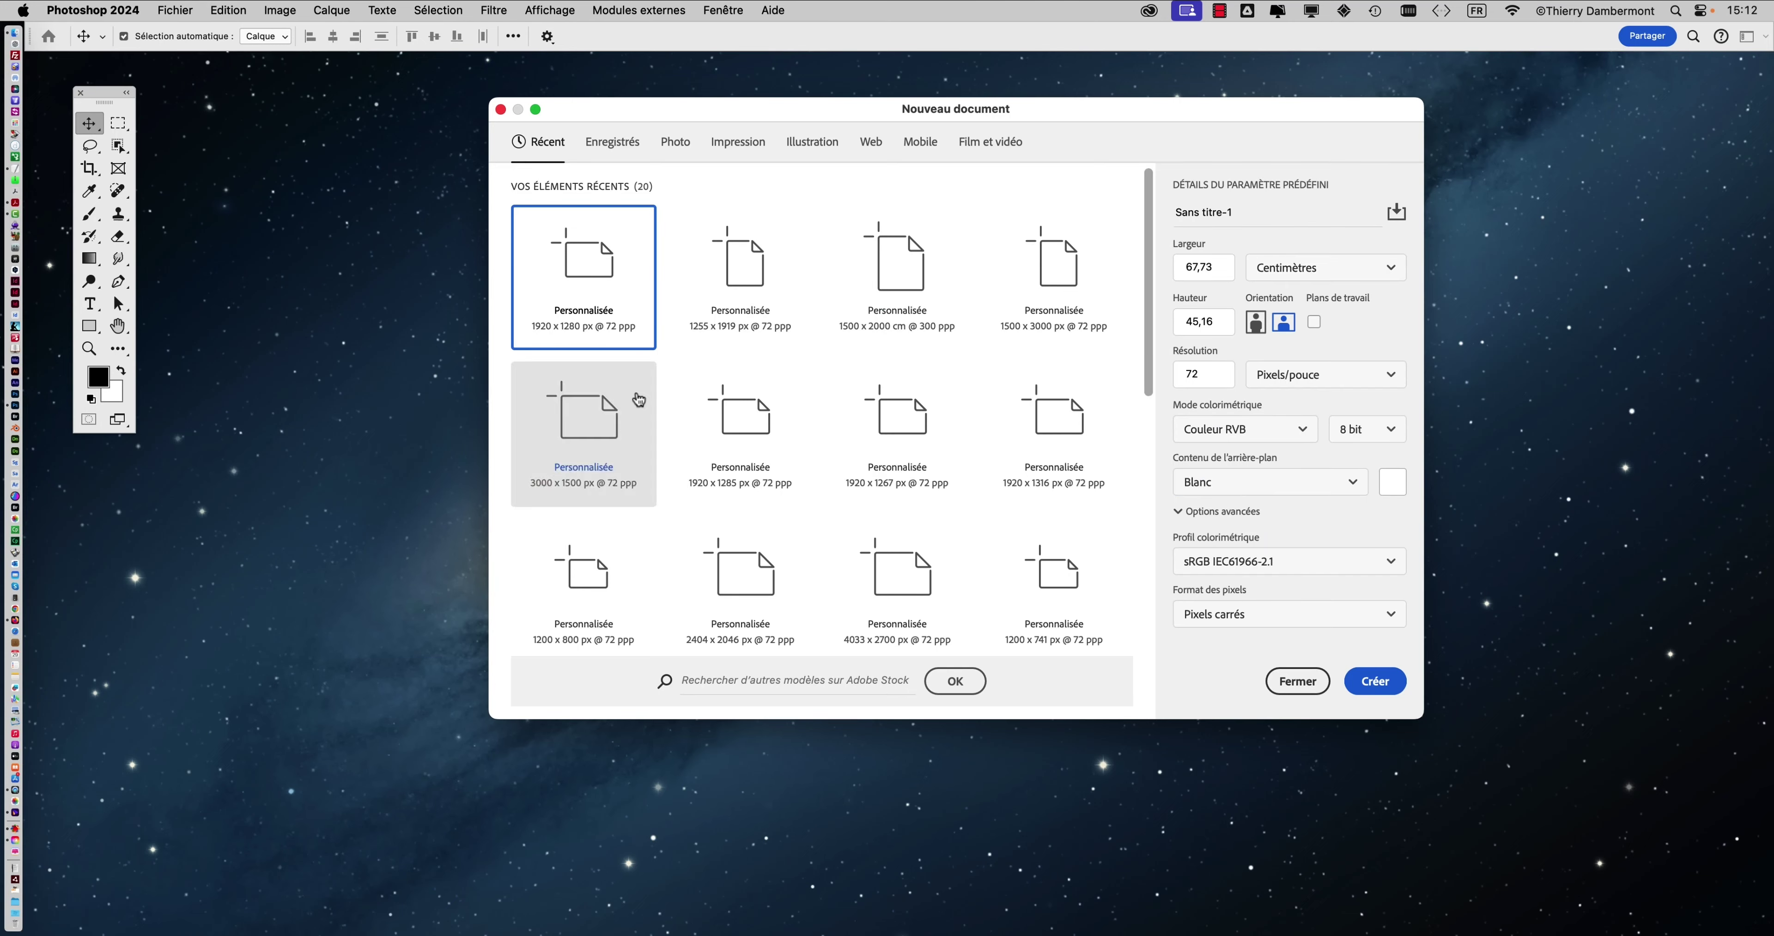
- Switch to Firefox to check the A1 size in millimetres in the paper format table, and return to Photoshop
key("super+Tab")
left_click(512, 486)
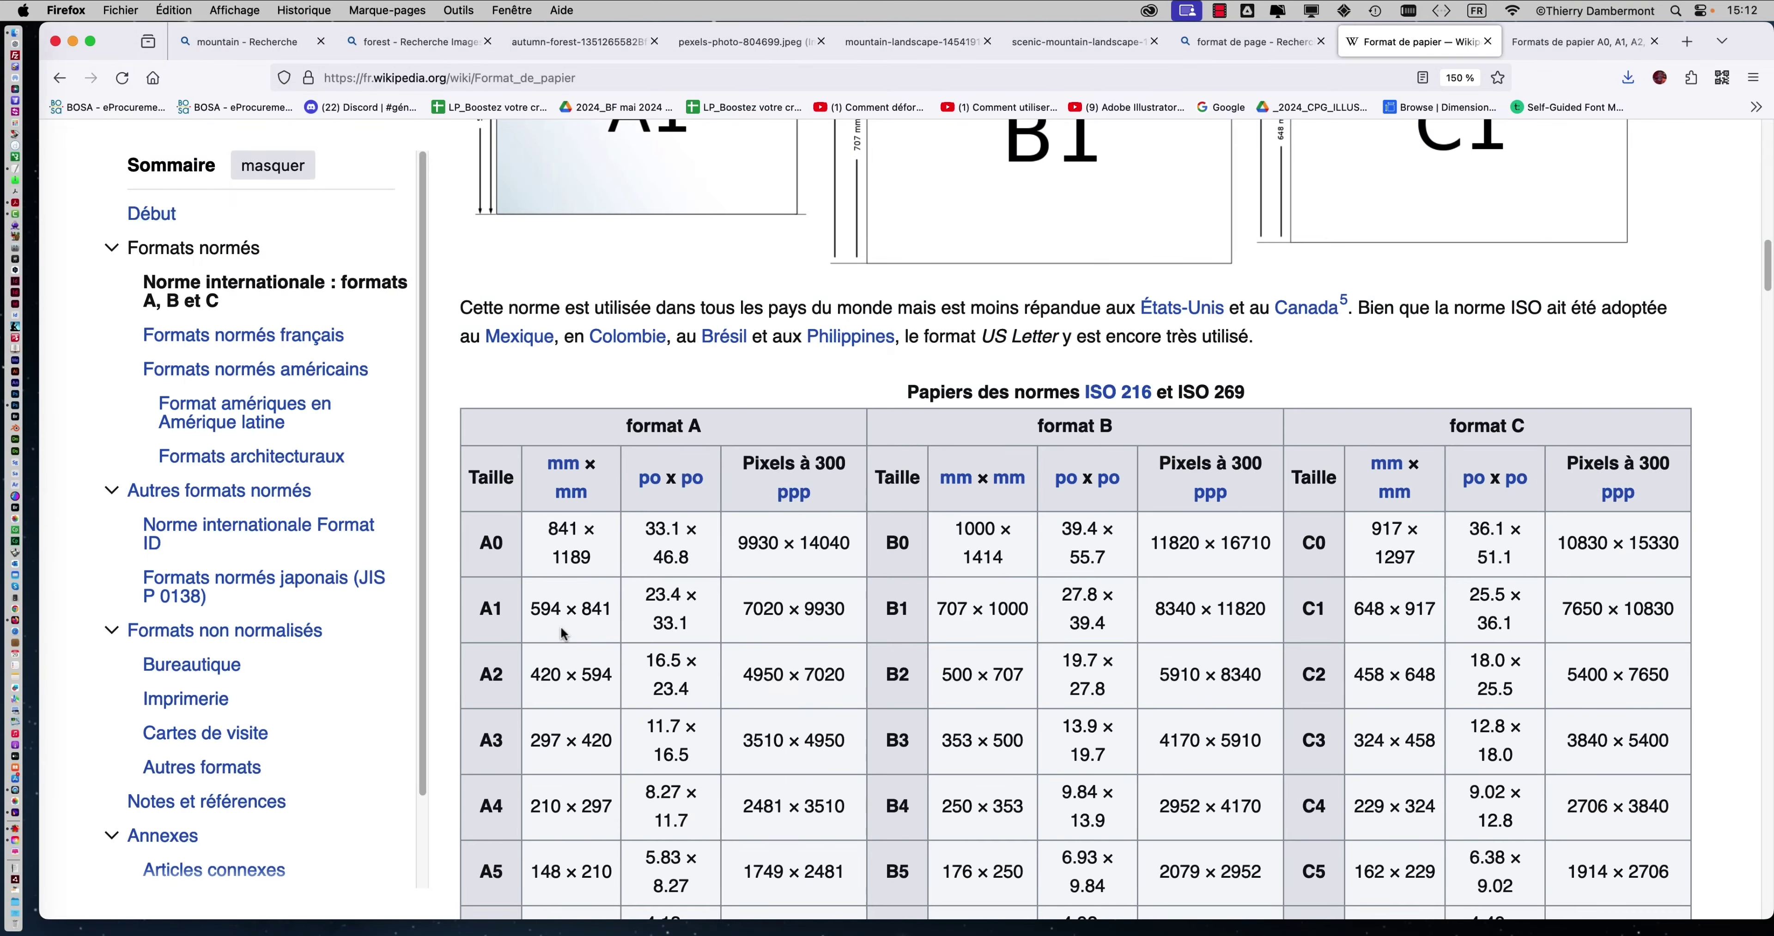
key("super+Tab")
key("super+n")
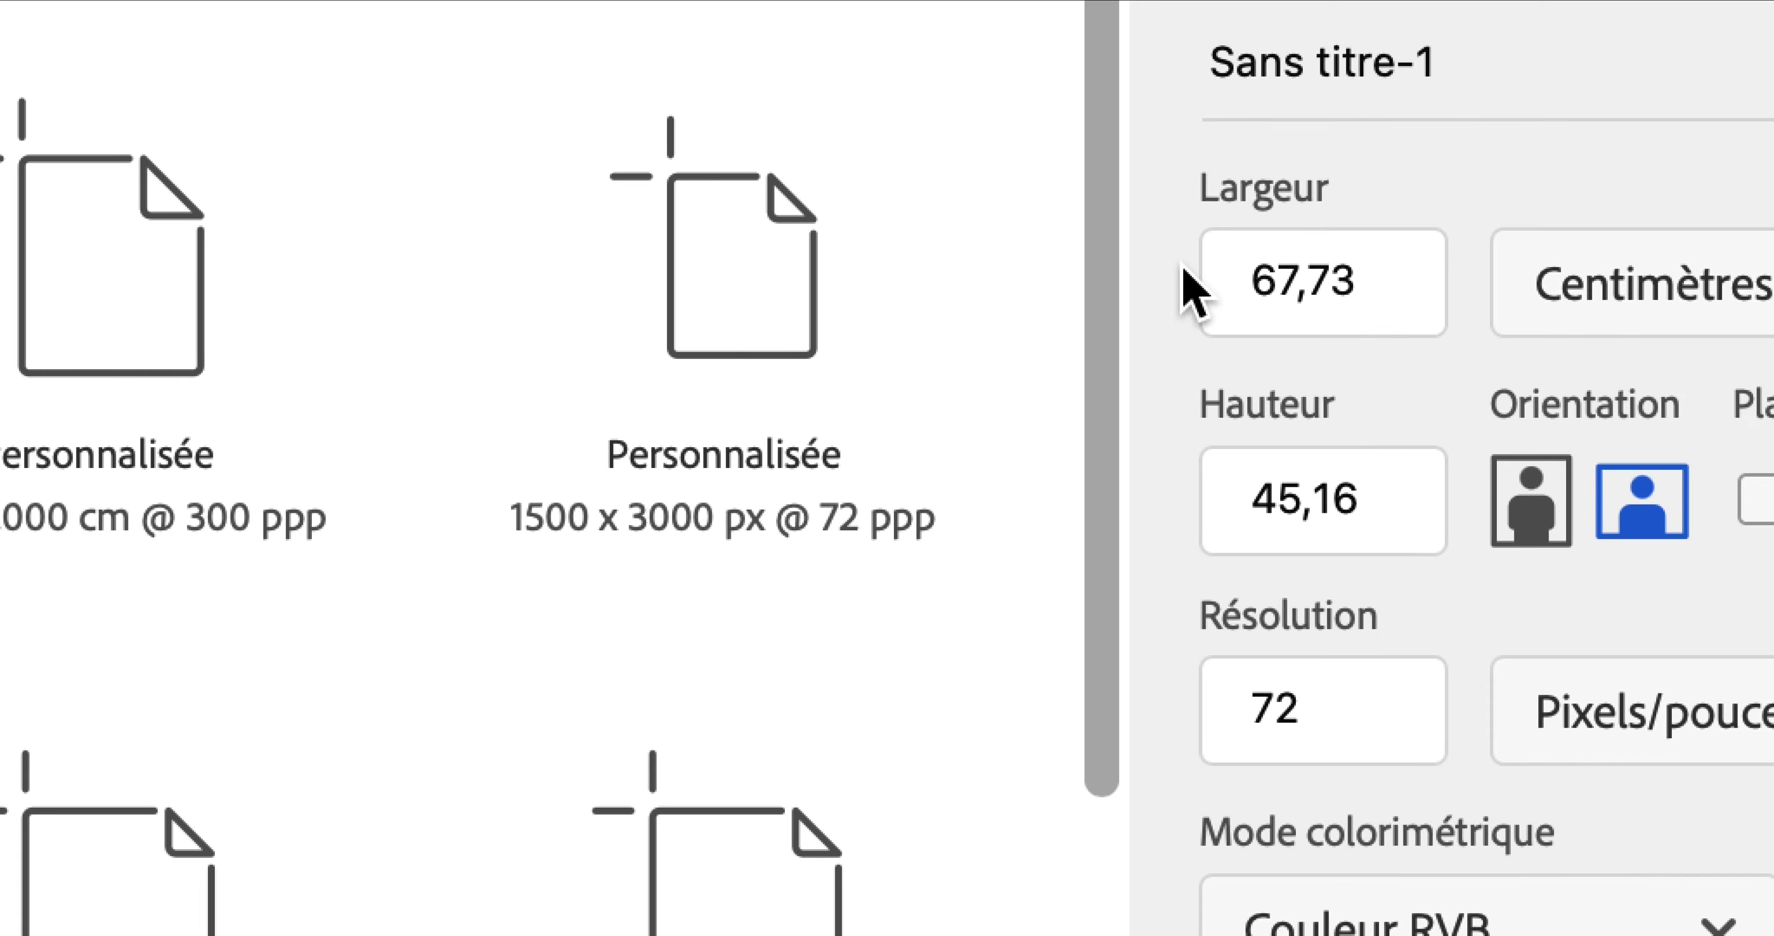
- Set the new document's width to 85 cm and height to 60 cm
left_click_drag(1170, 265, 1103, 256)
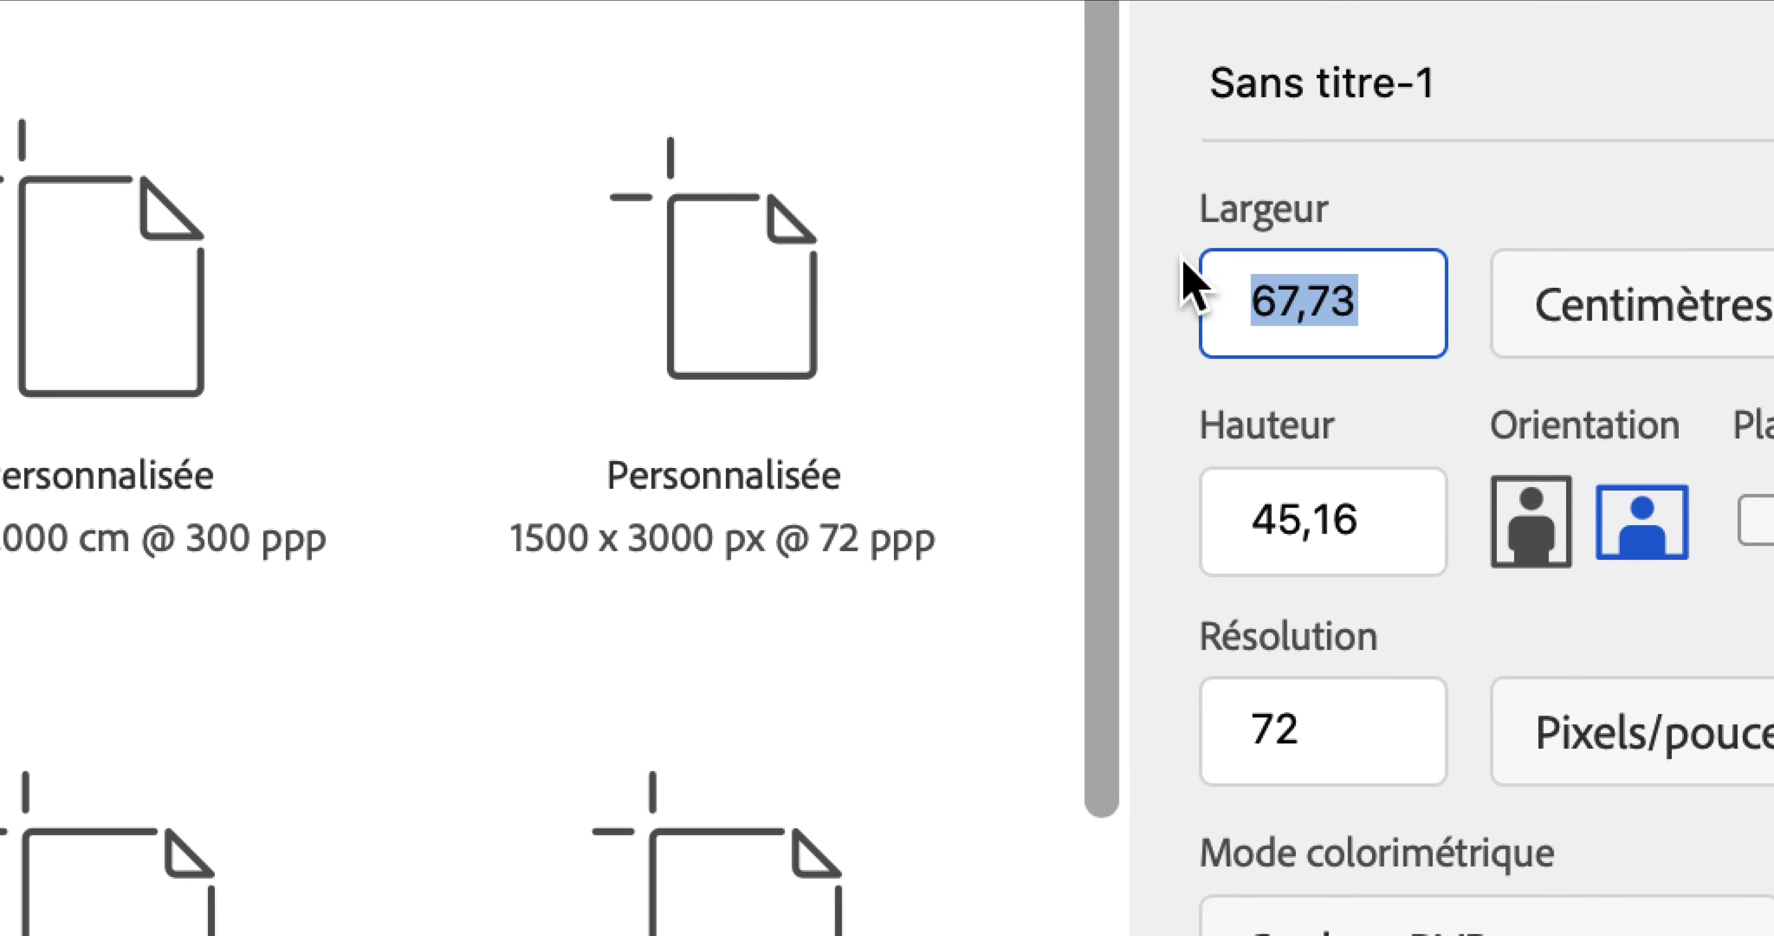
type("85")
key("Tab")
type("60")
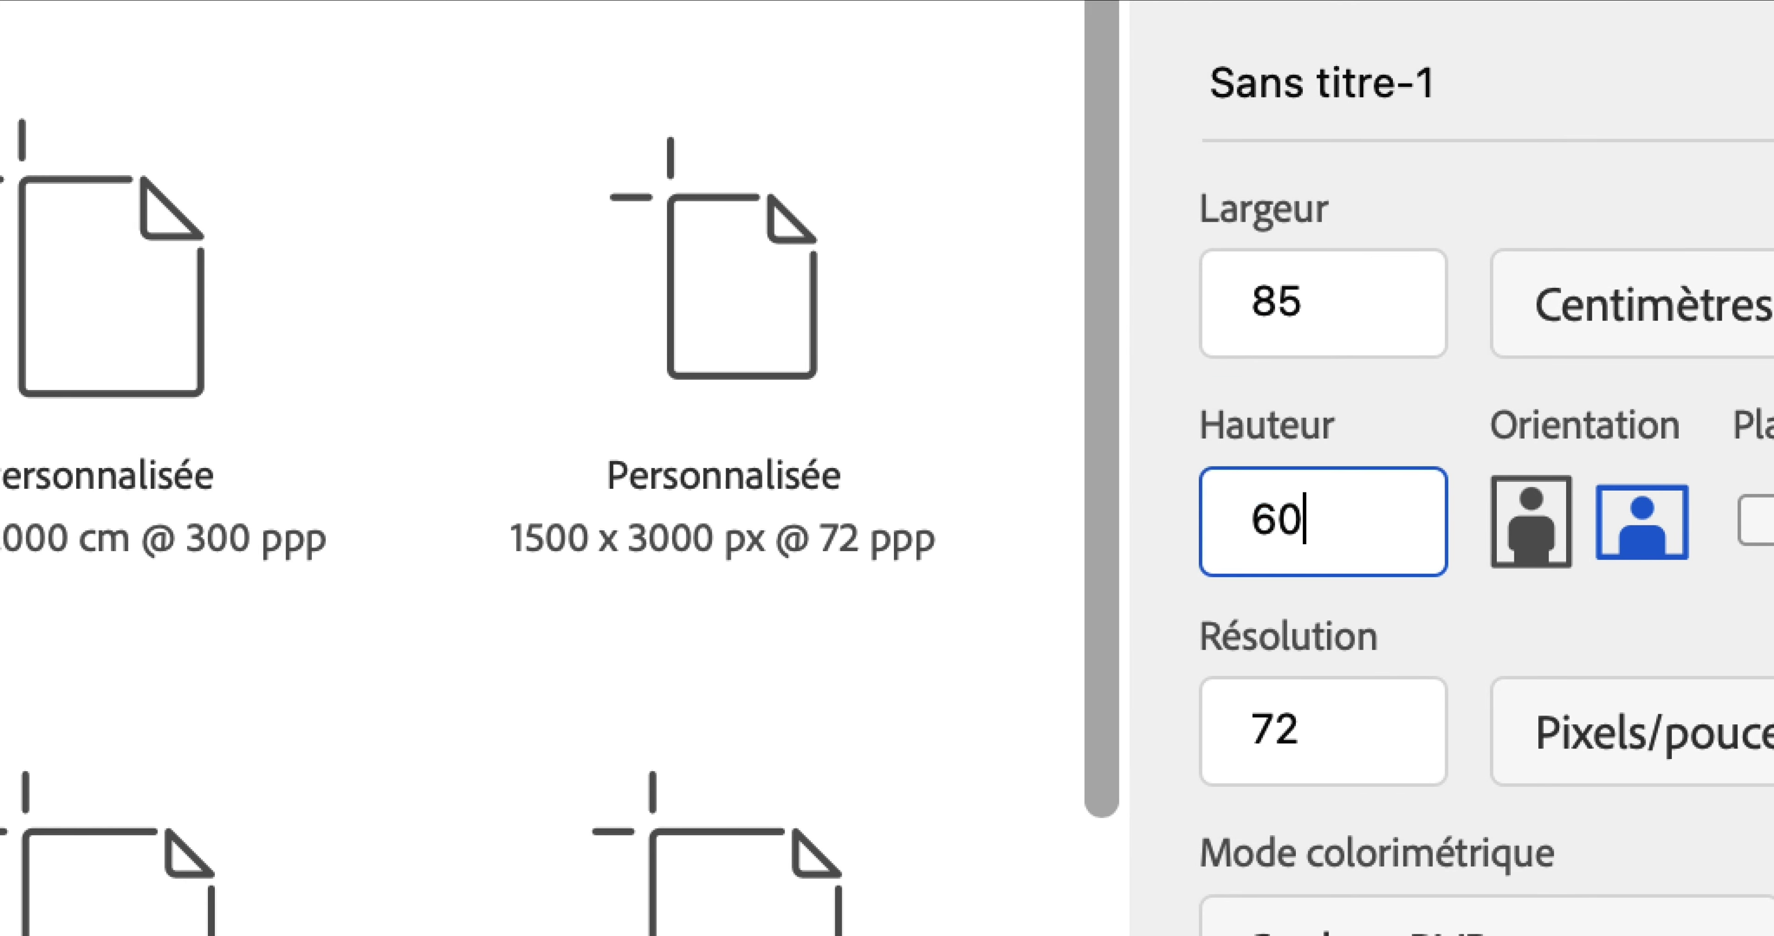
key("shift+Tab")
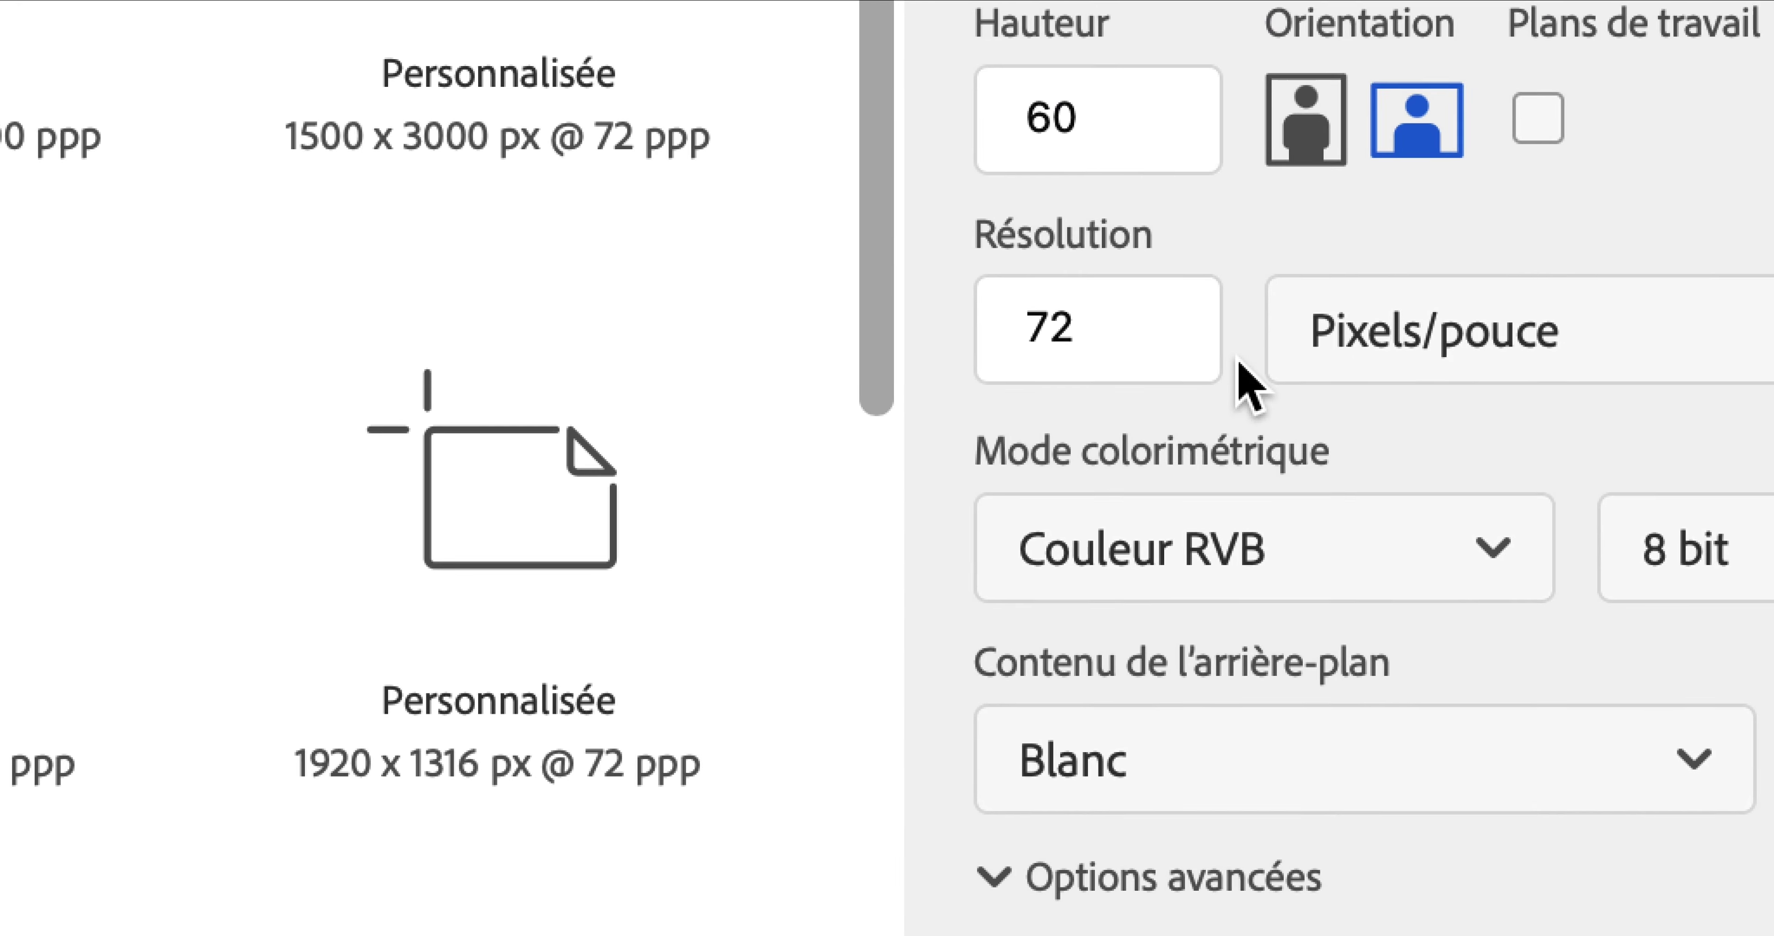
- Set the resolution to 300 pixels per inch and create the document with a white background
left_click_drag(959, 676, 810, 667)
left_click_drag(1197, 354, 1143, 363)
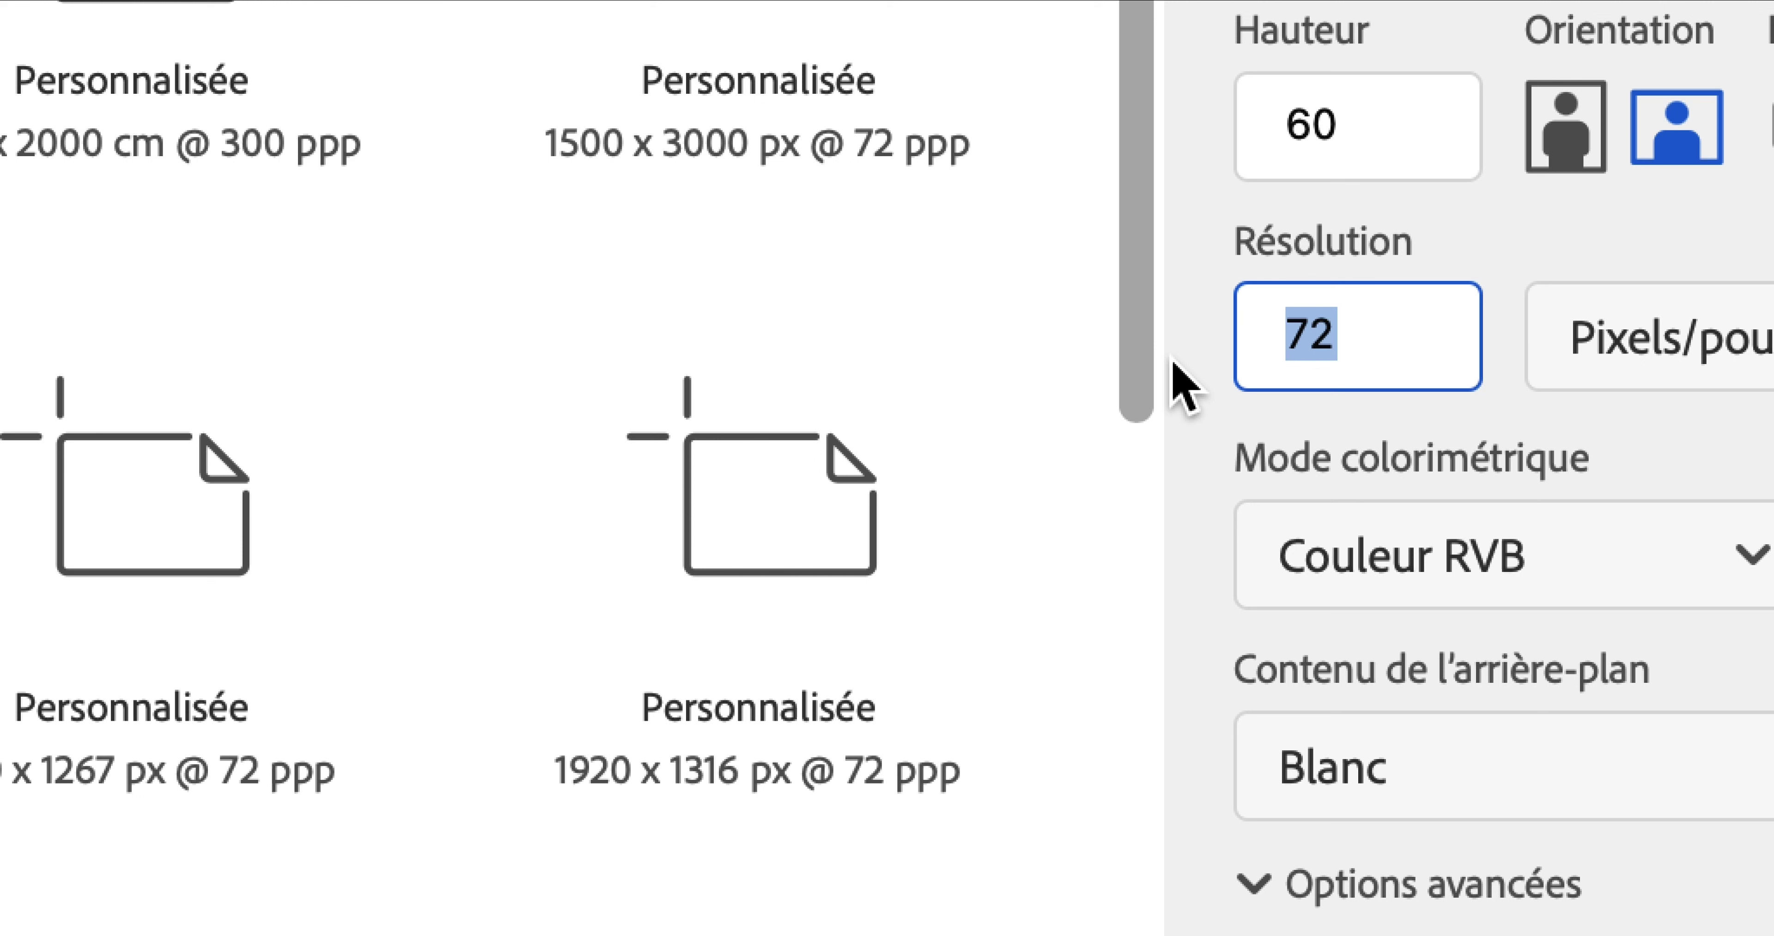
type("300")
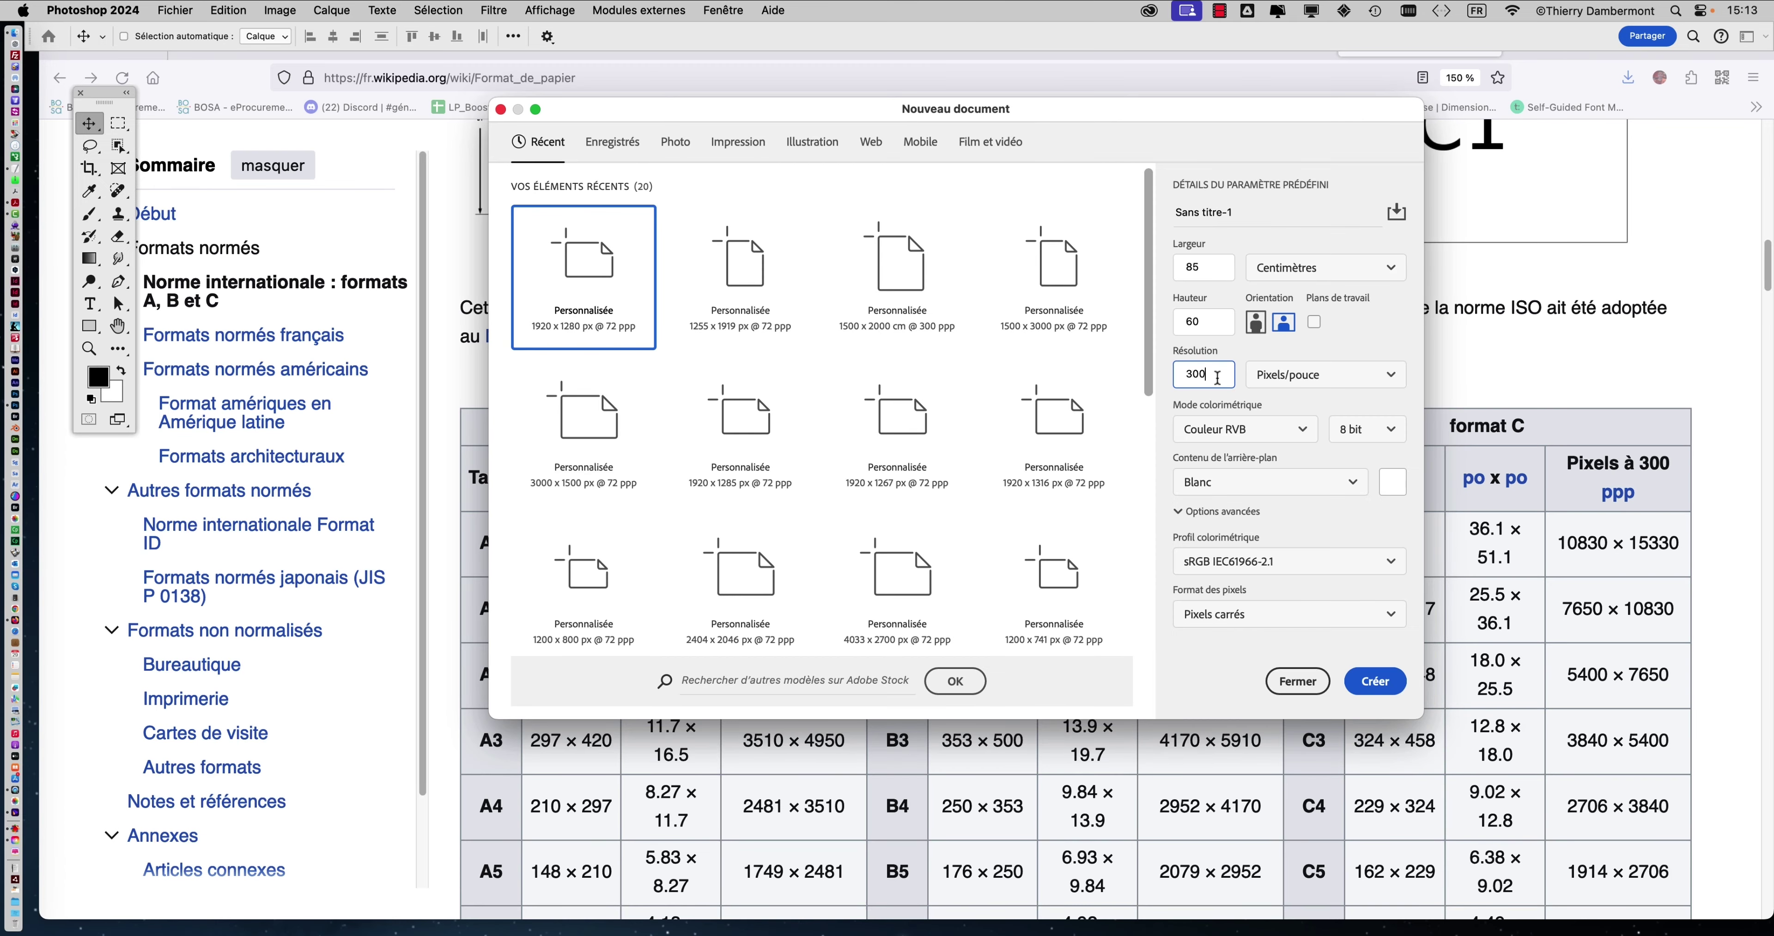
double_click(1218, 376)
left_click(1384, 685)
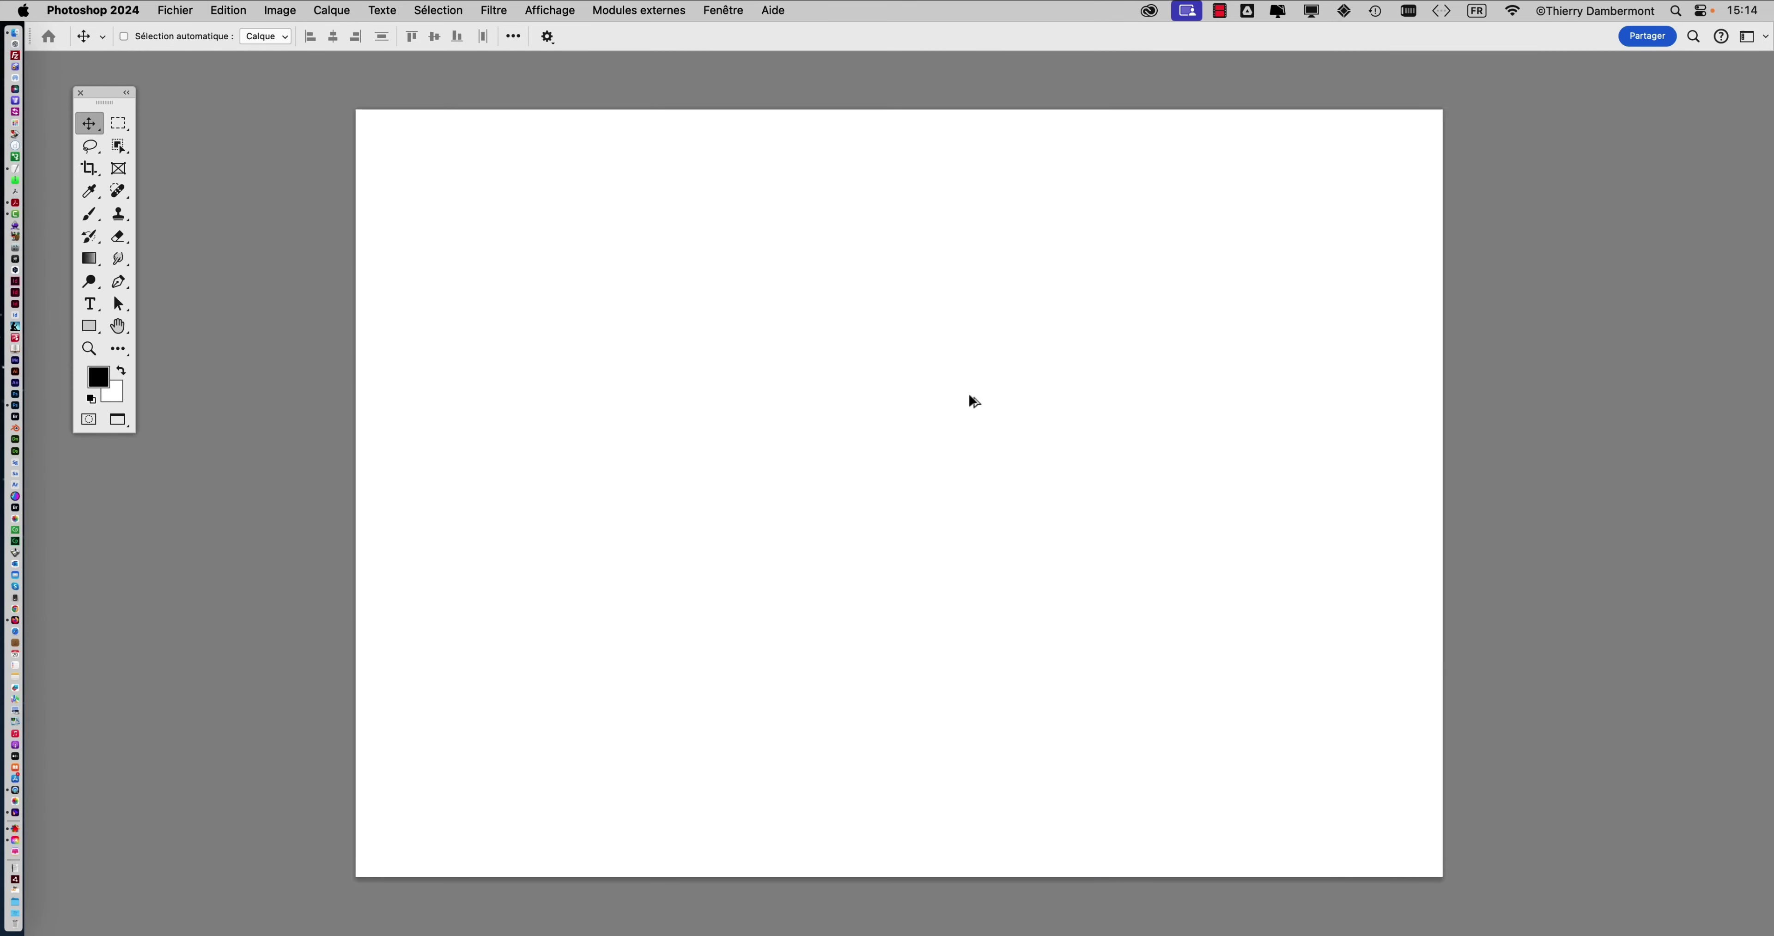
- Resample the image to a resolution of 150 pixels per inch
scroll(970, 406, "down", 1)
left_click_drag(812, 384, 692, 386)
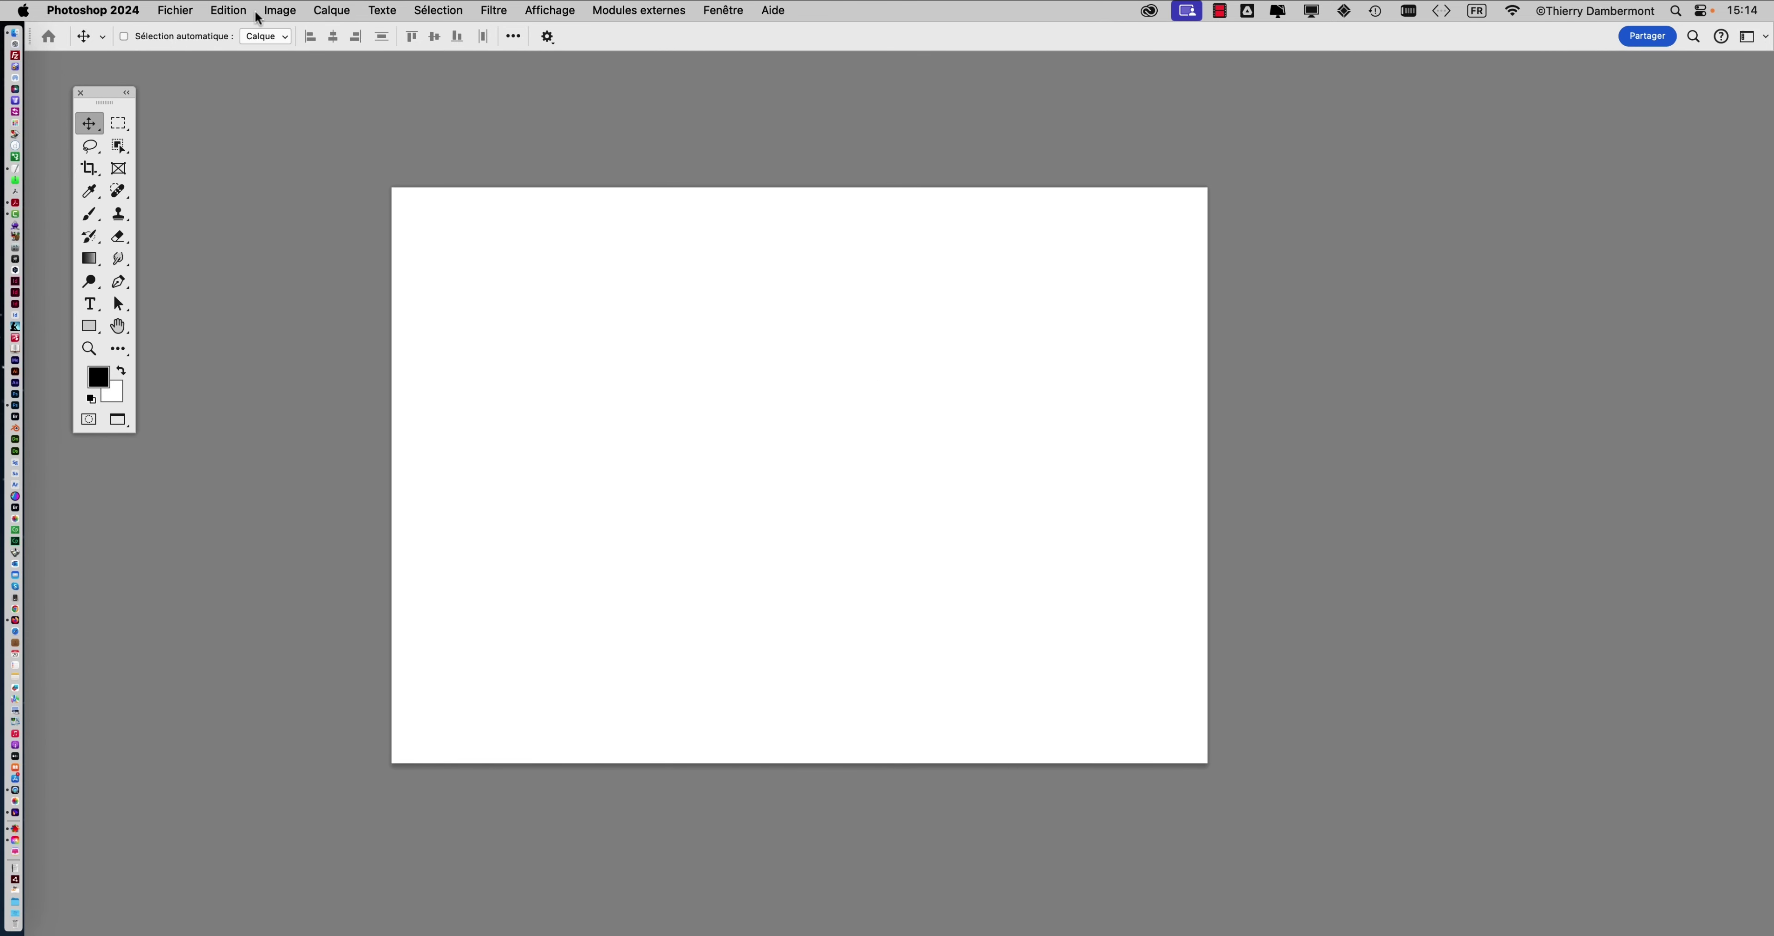
left_click(276, 10)
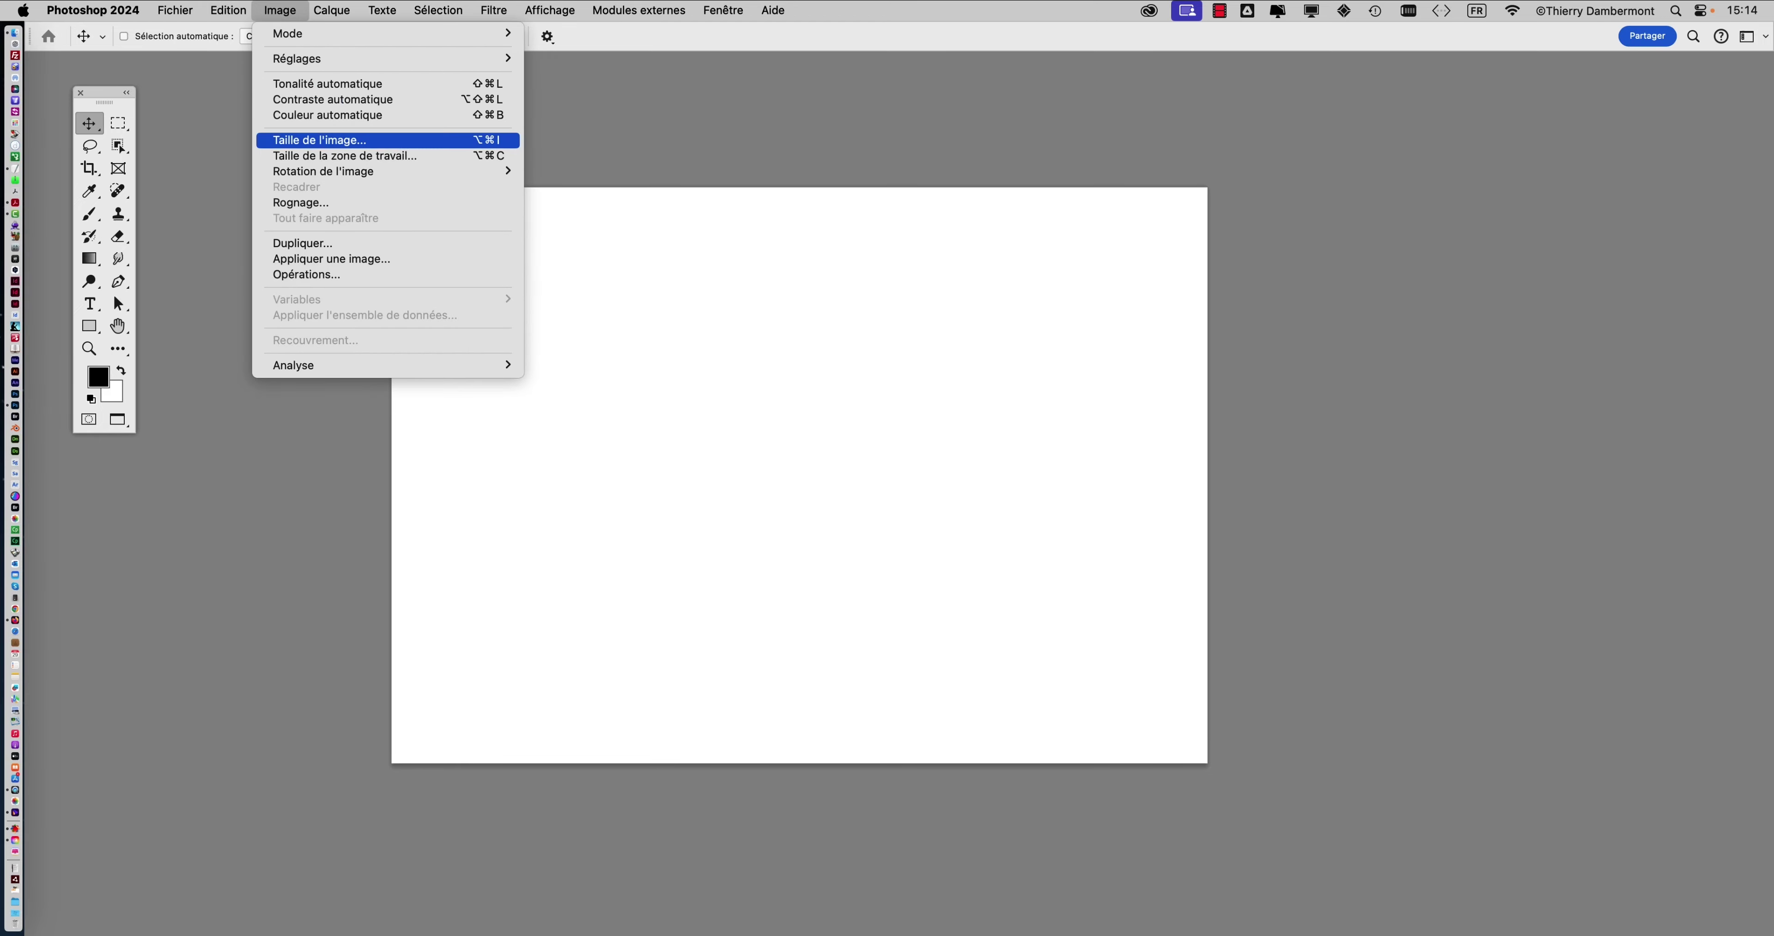
left_click(332, 141)
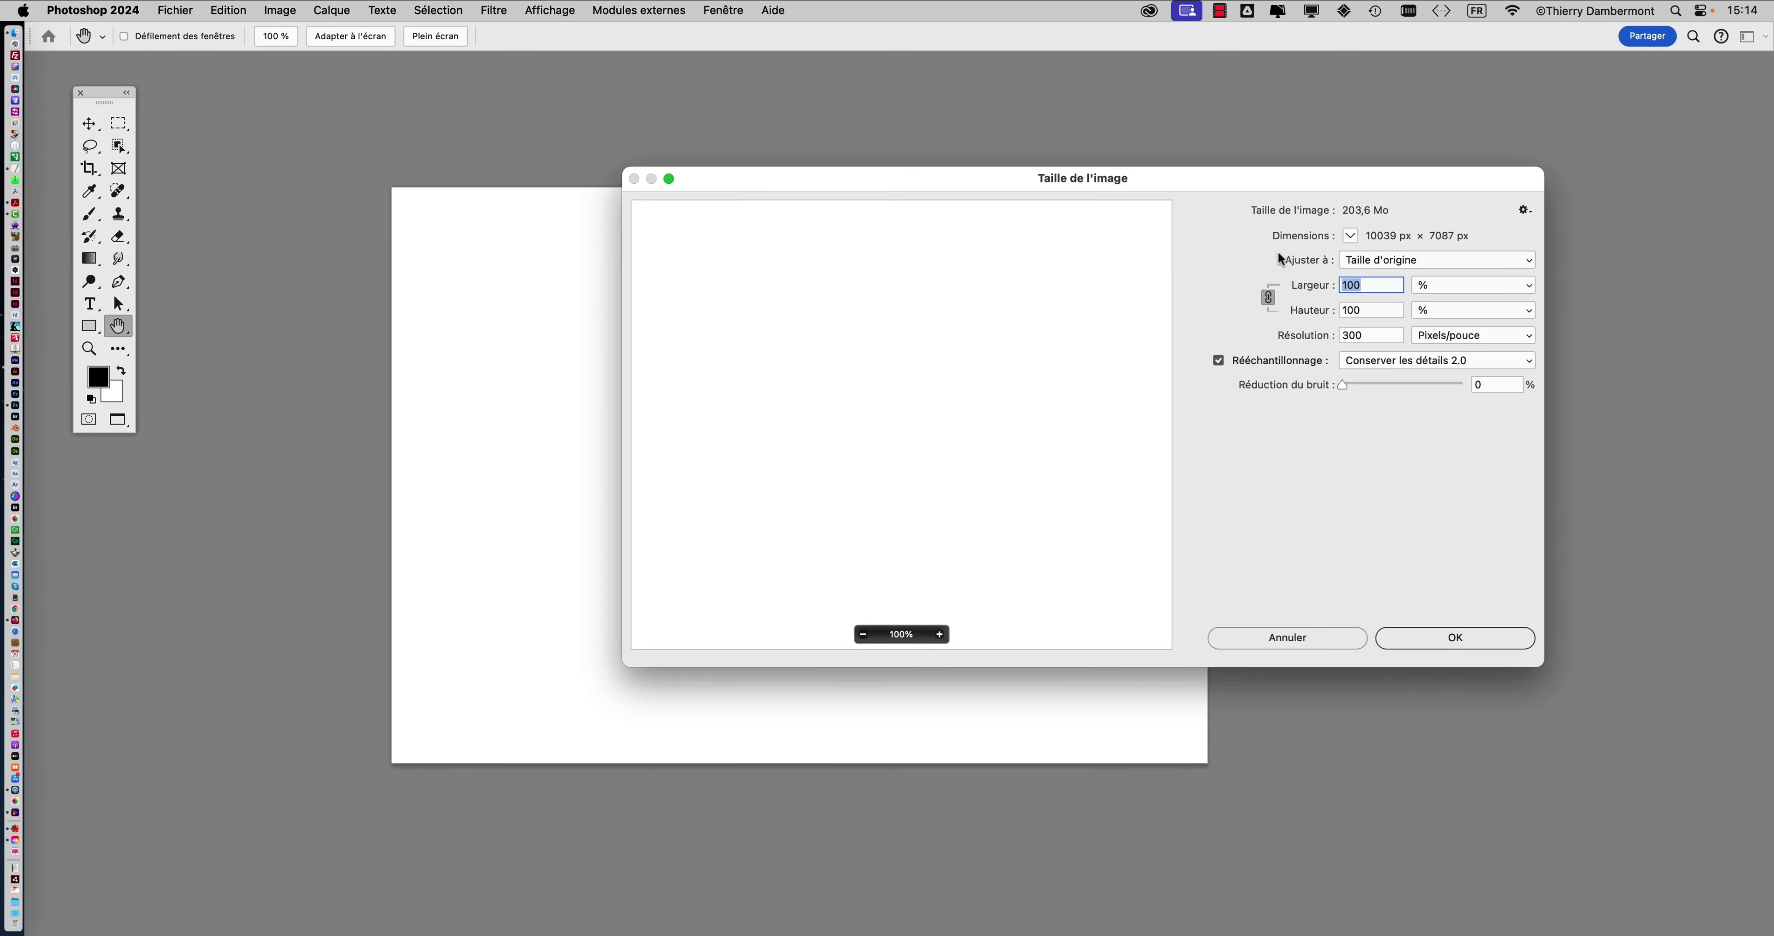
key("alt")
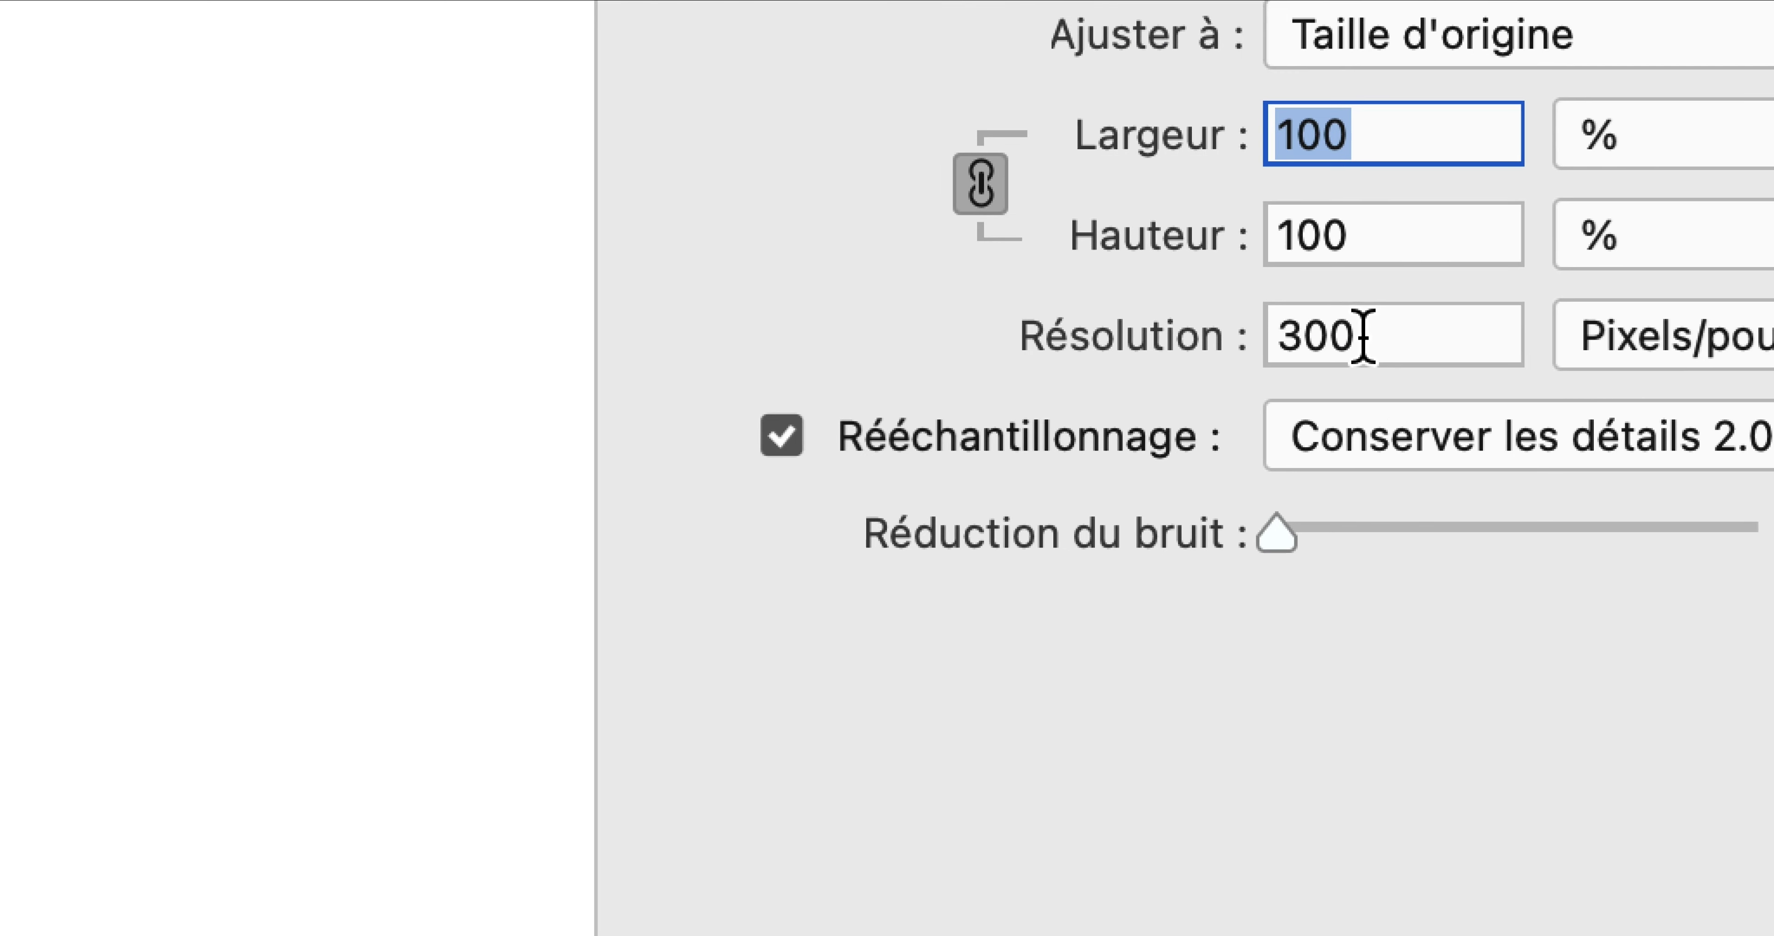
double_click(1353, 315)
type("150")
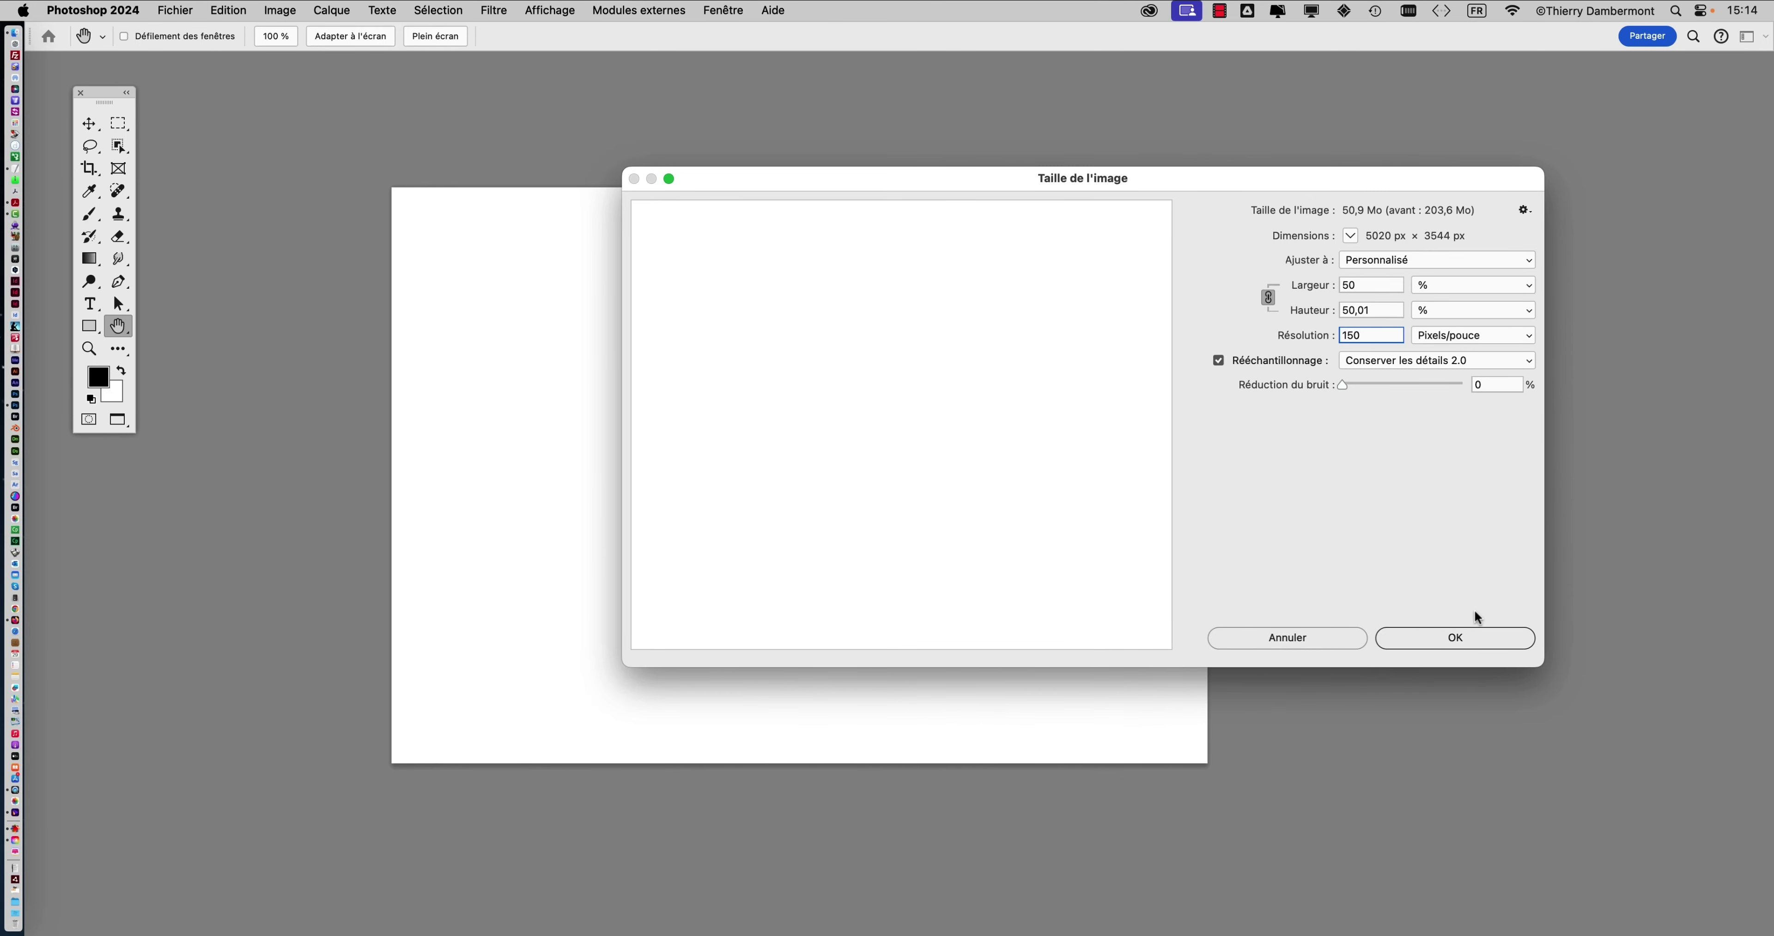
left_click(1472, 636)
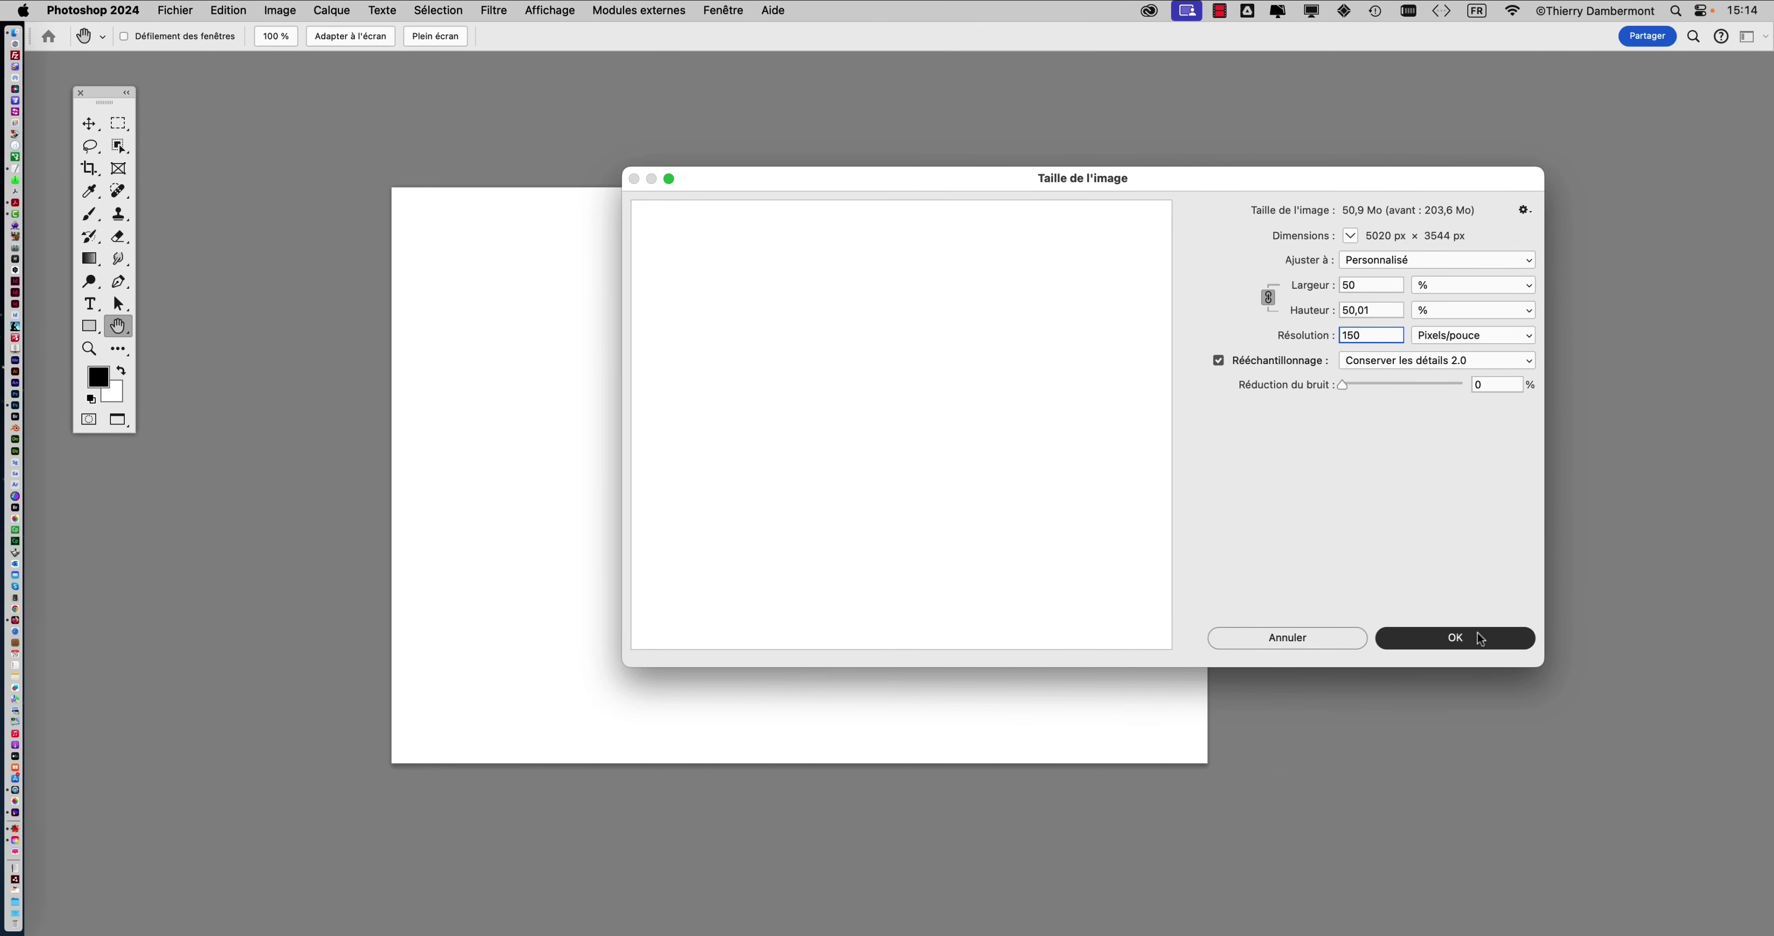
- Reopen the image size settings and display the width and height in centimetres to check the print dimensions
key("super+plus")
scroll(1003, 497, "up", 3)
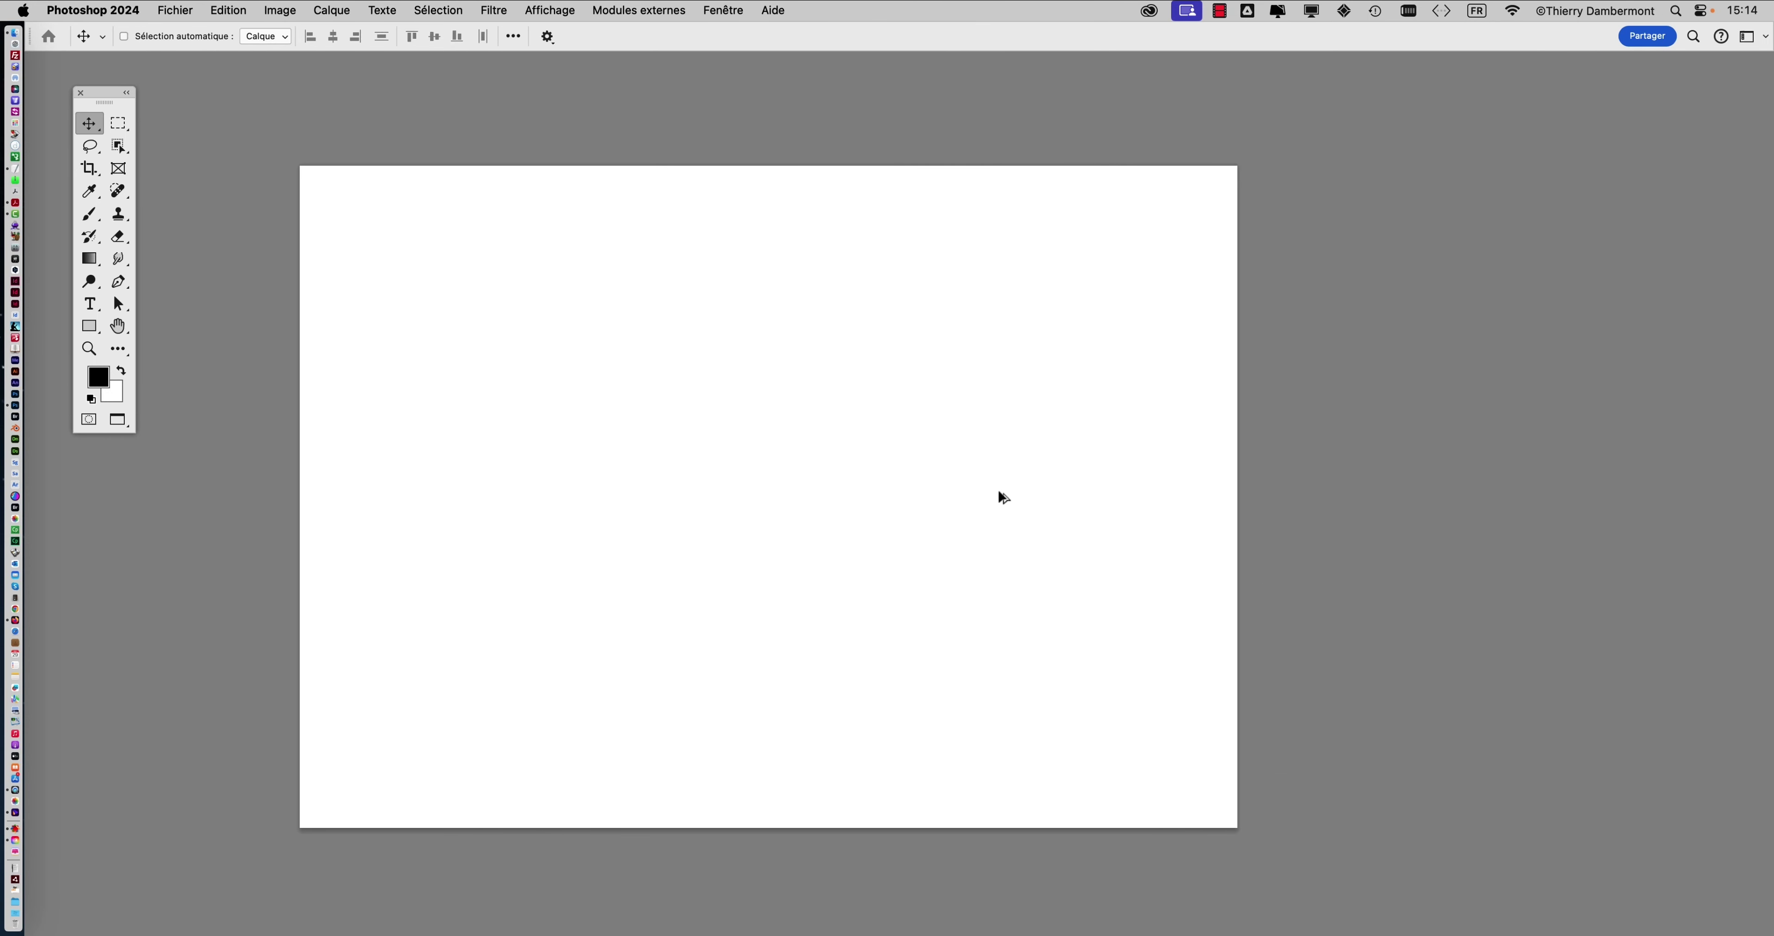
scroll(1002, 497, "down", 1)
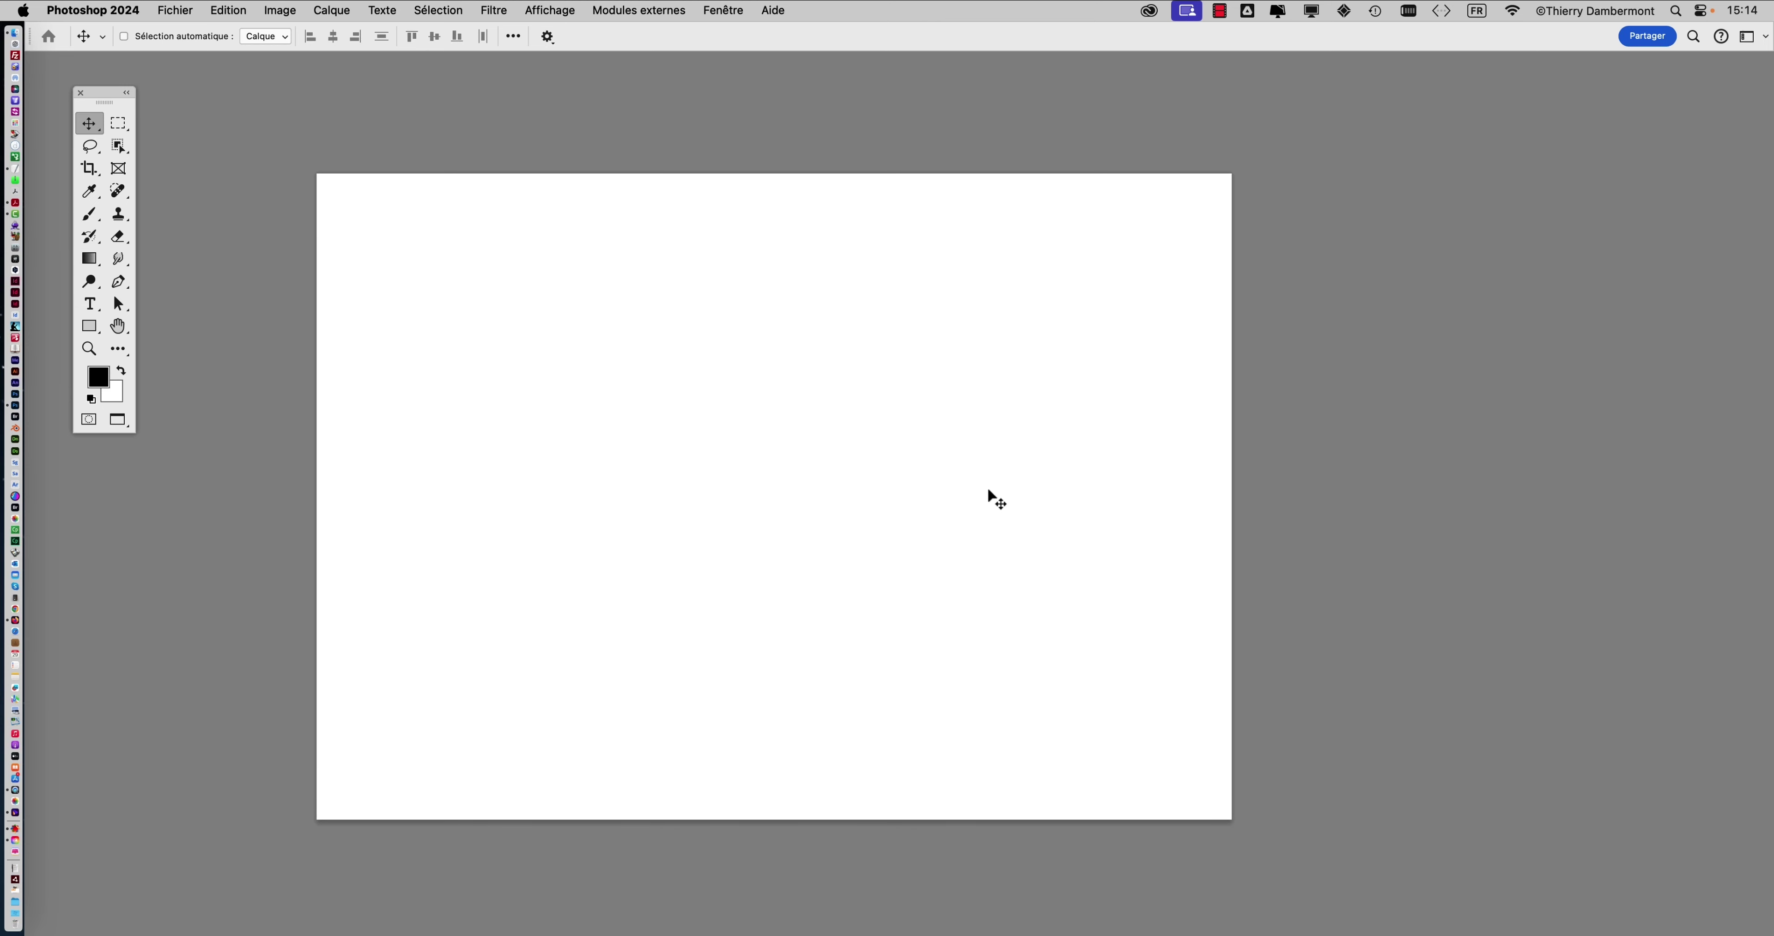
scroll(907, 455, "down", 1)
left_click(289, 9)
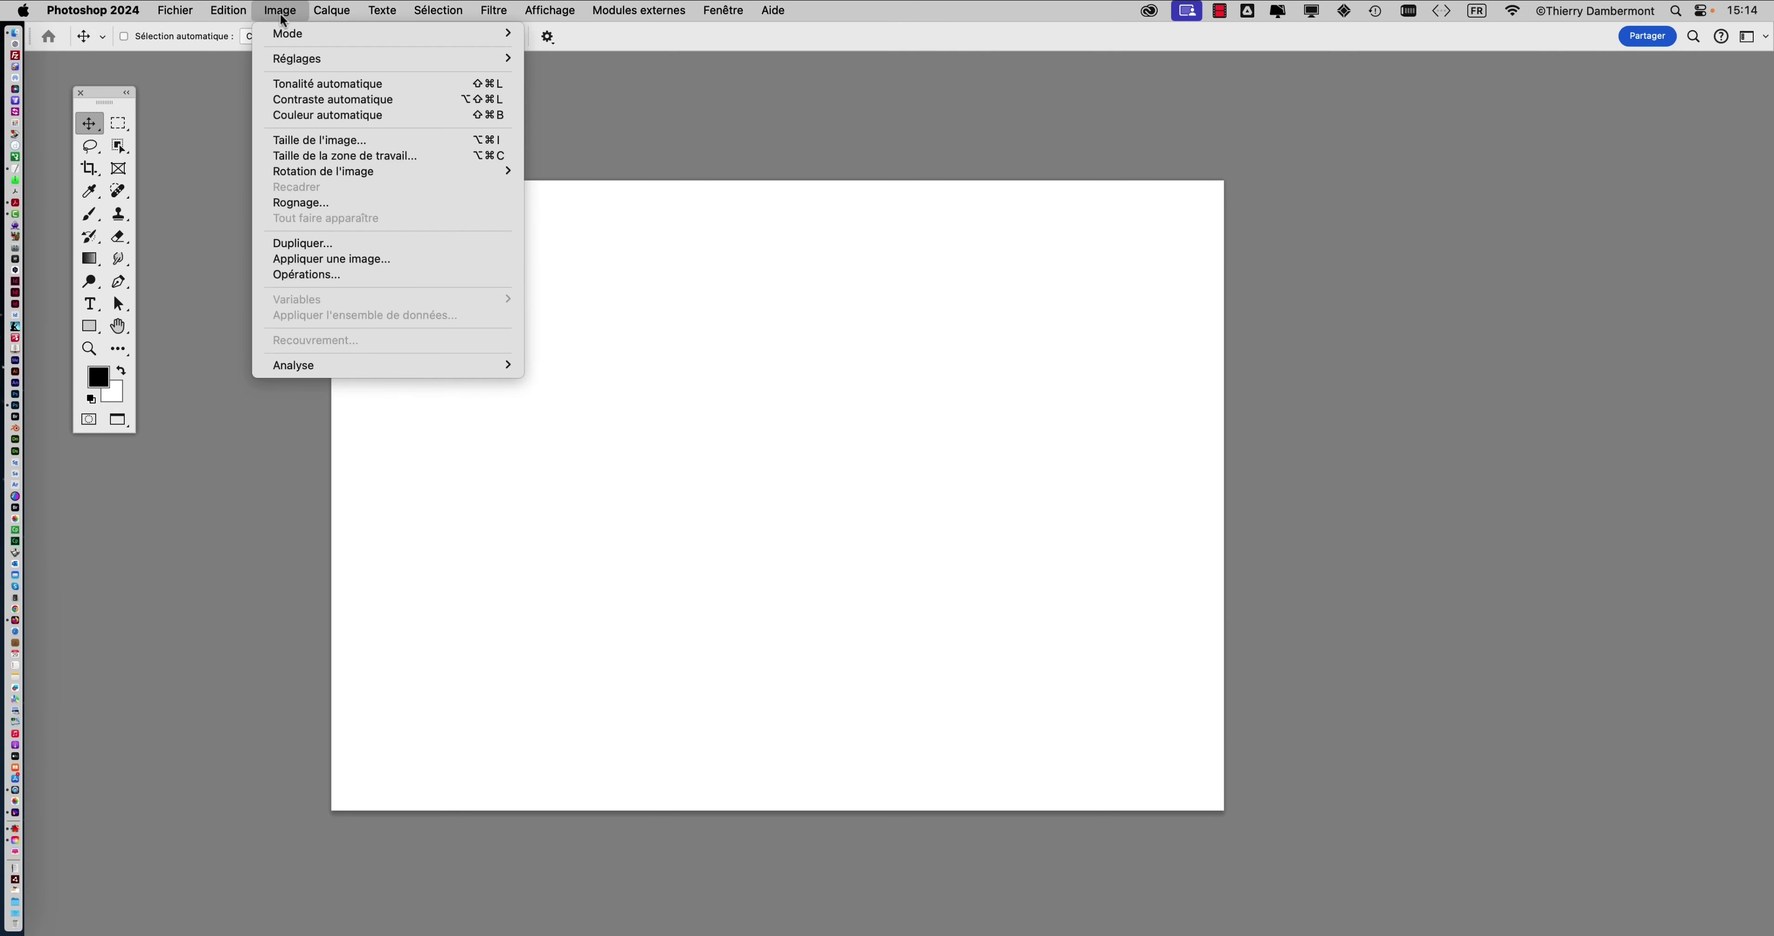
left_click(328, 141)
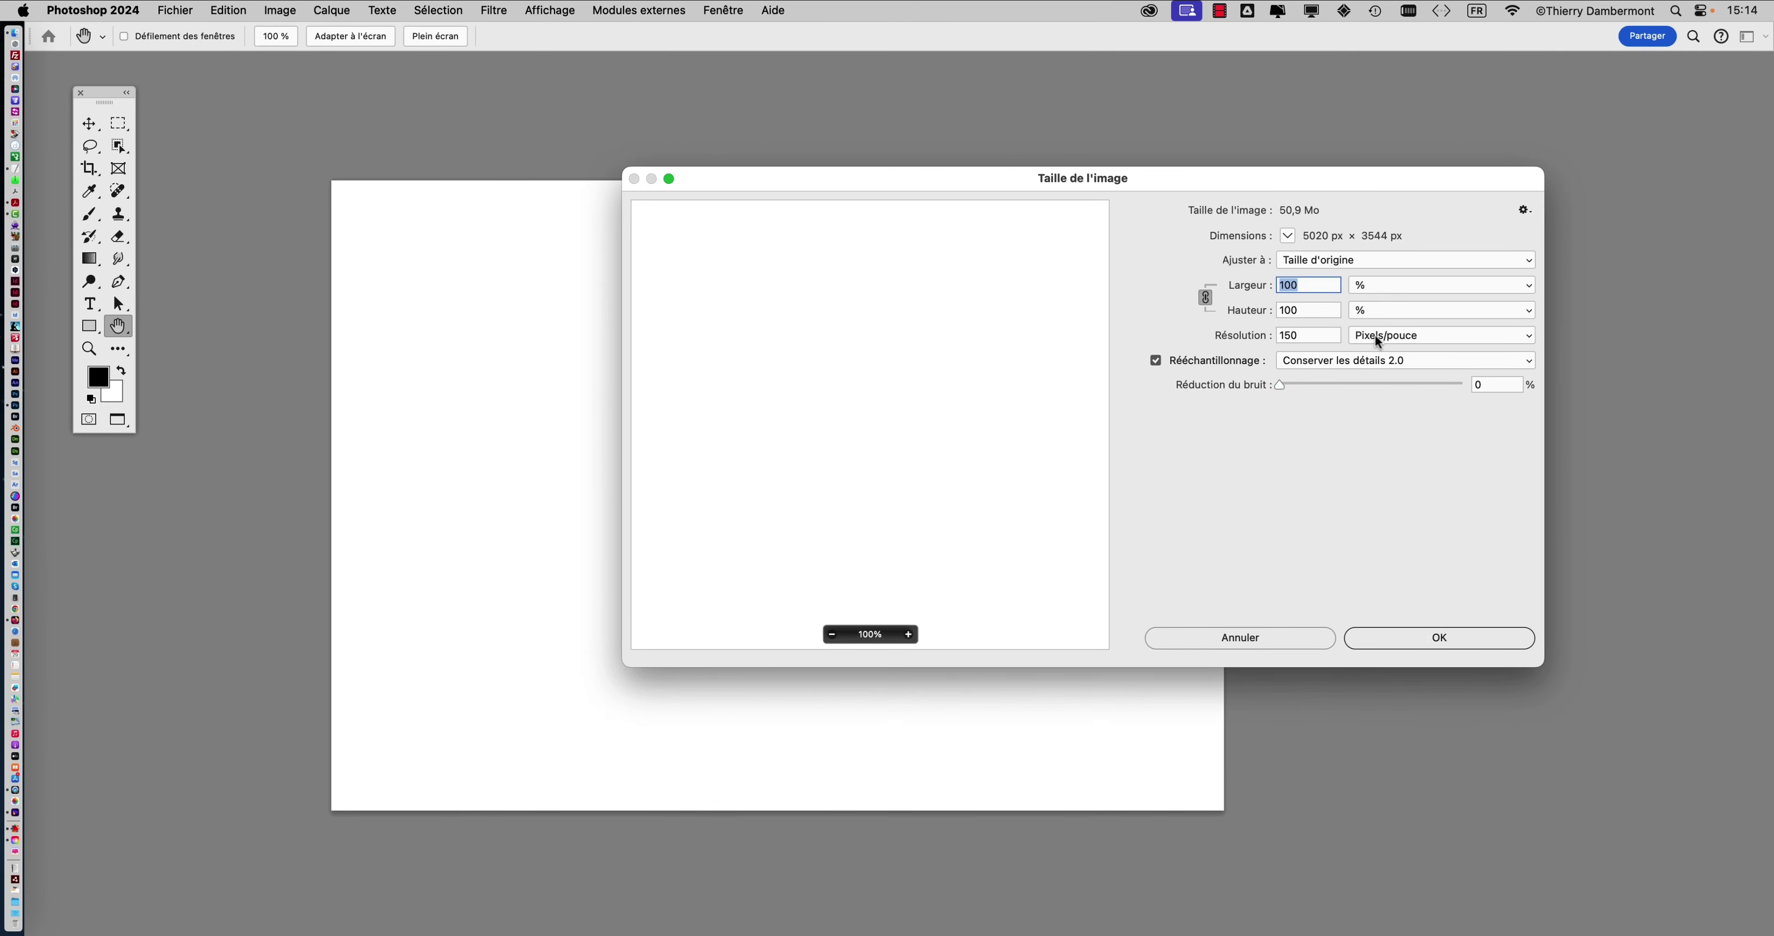
key("alt")
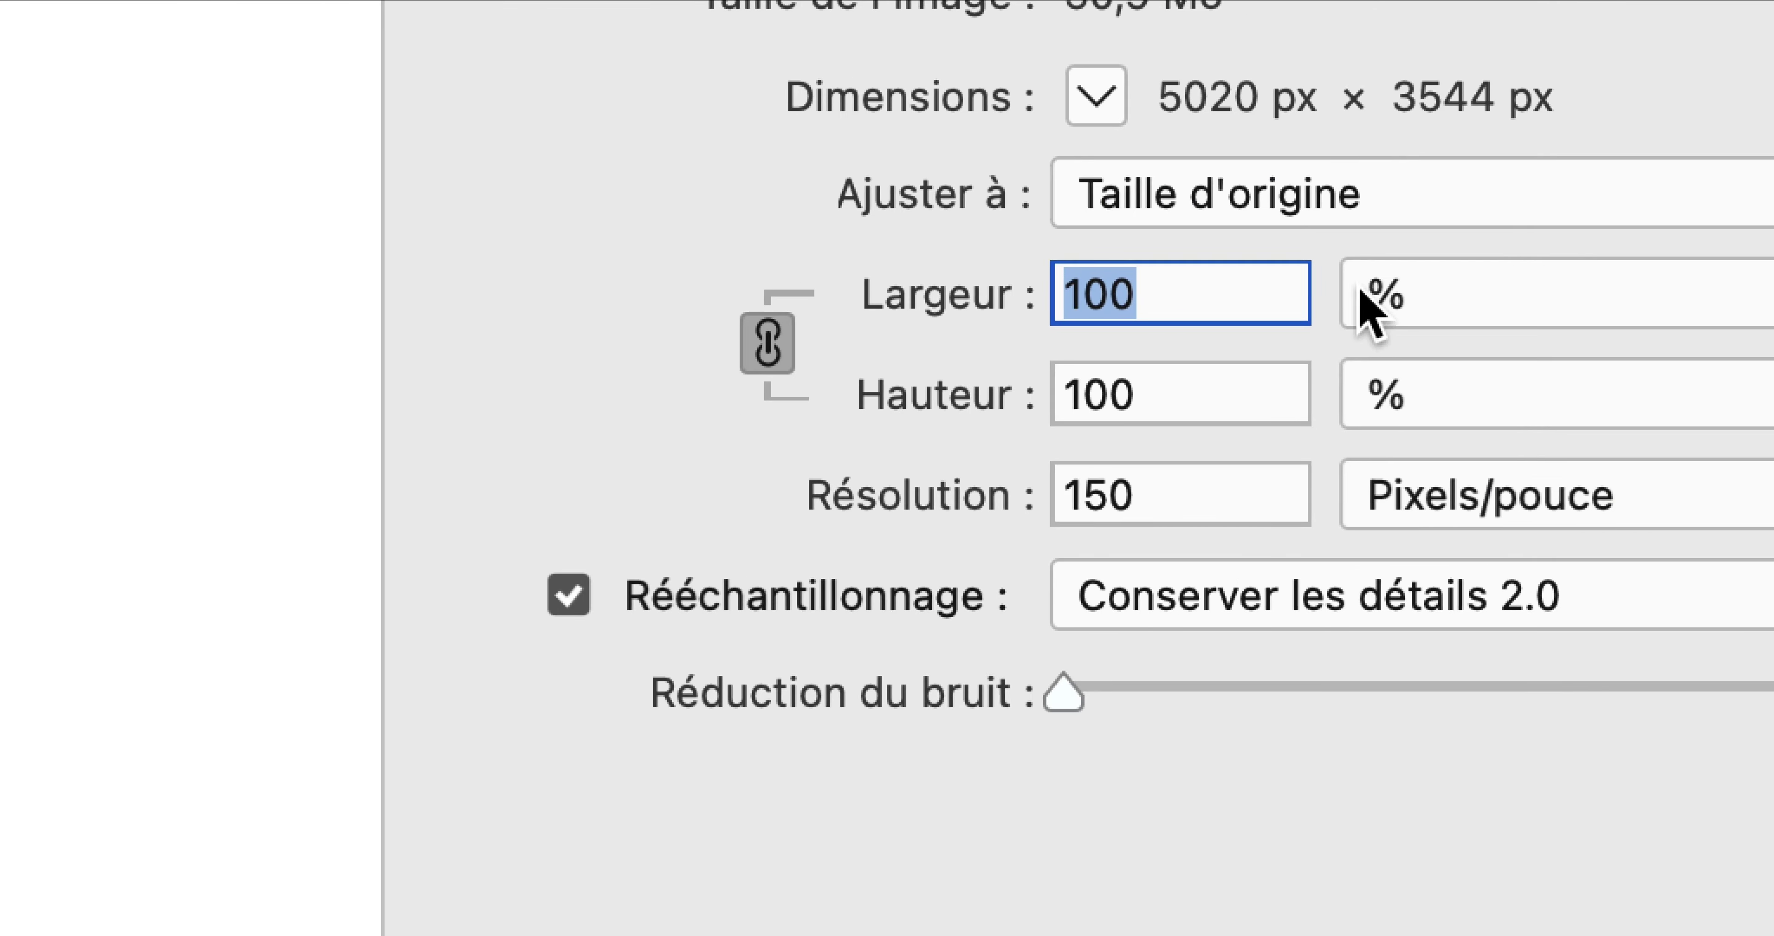
left_click(1309, 199)
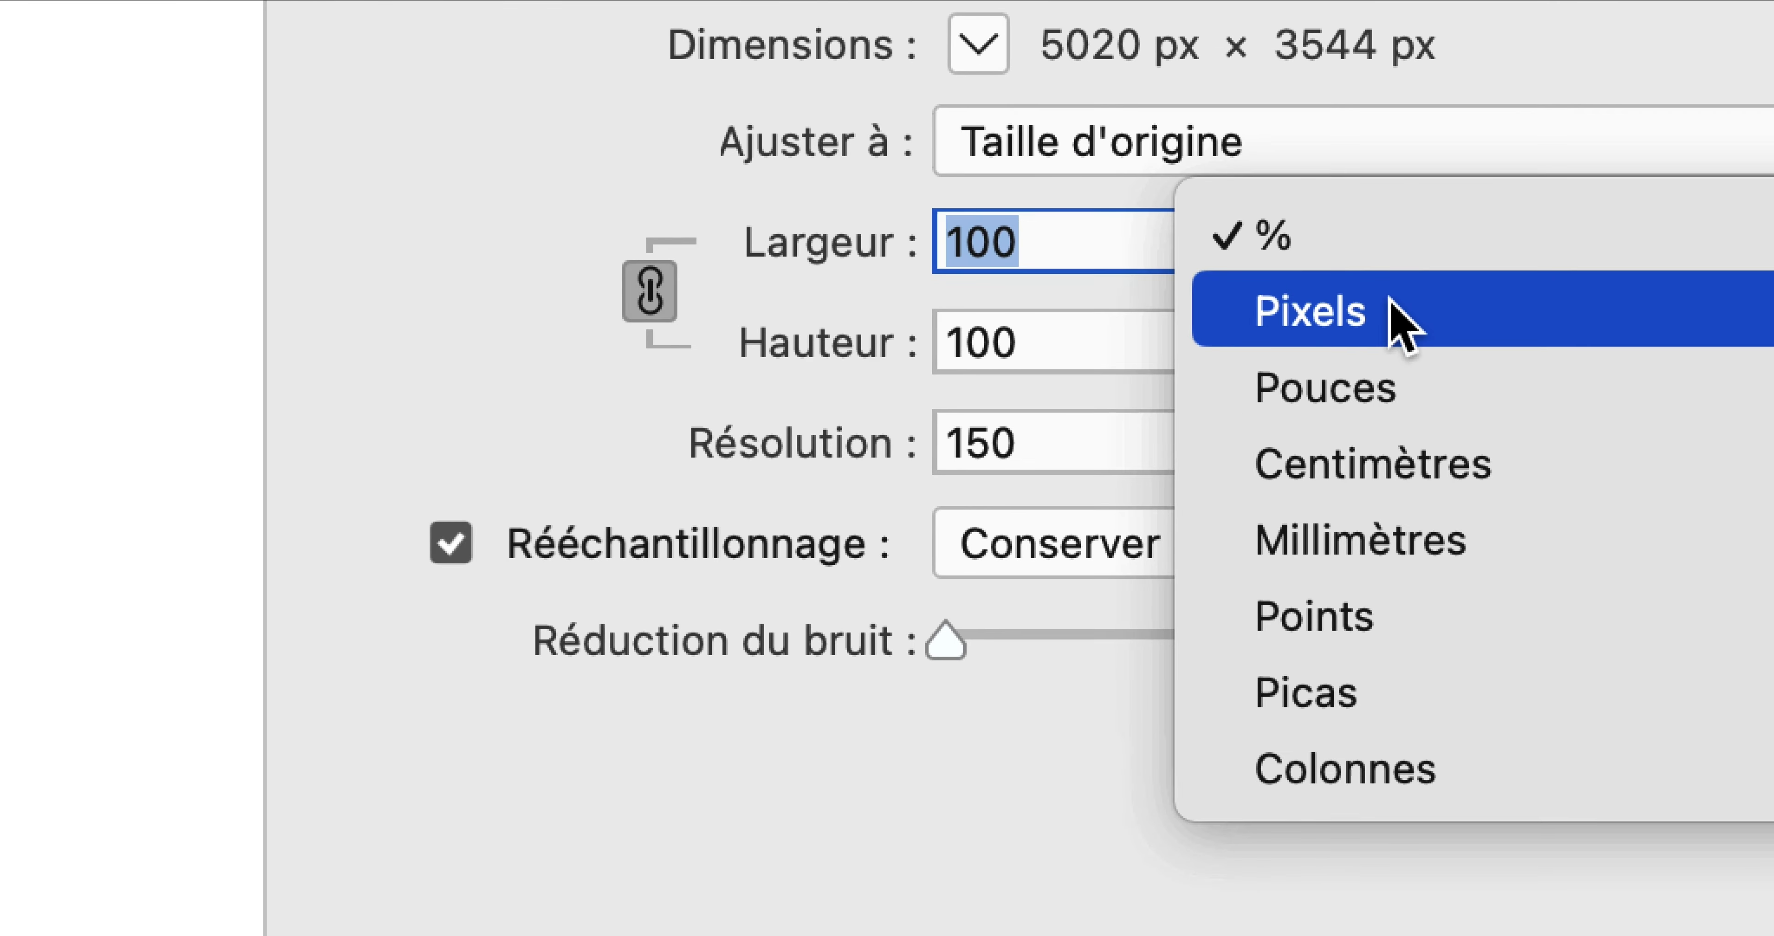
left_click(1397, 370)
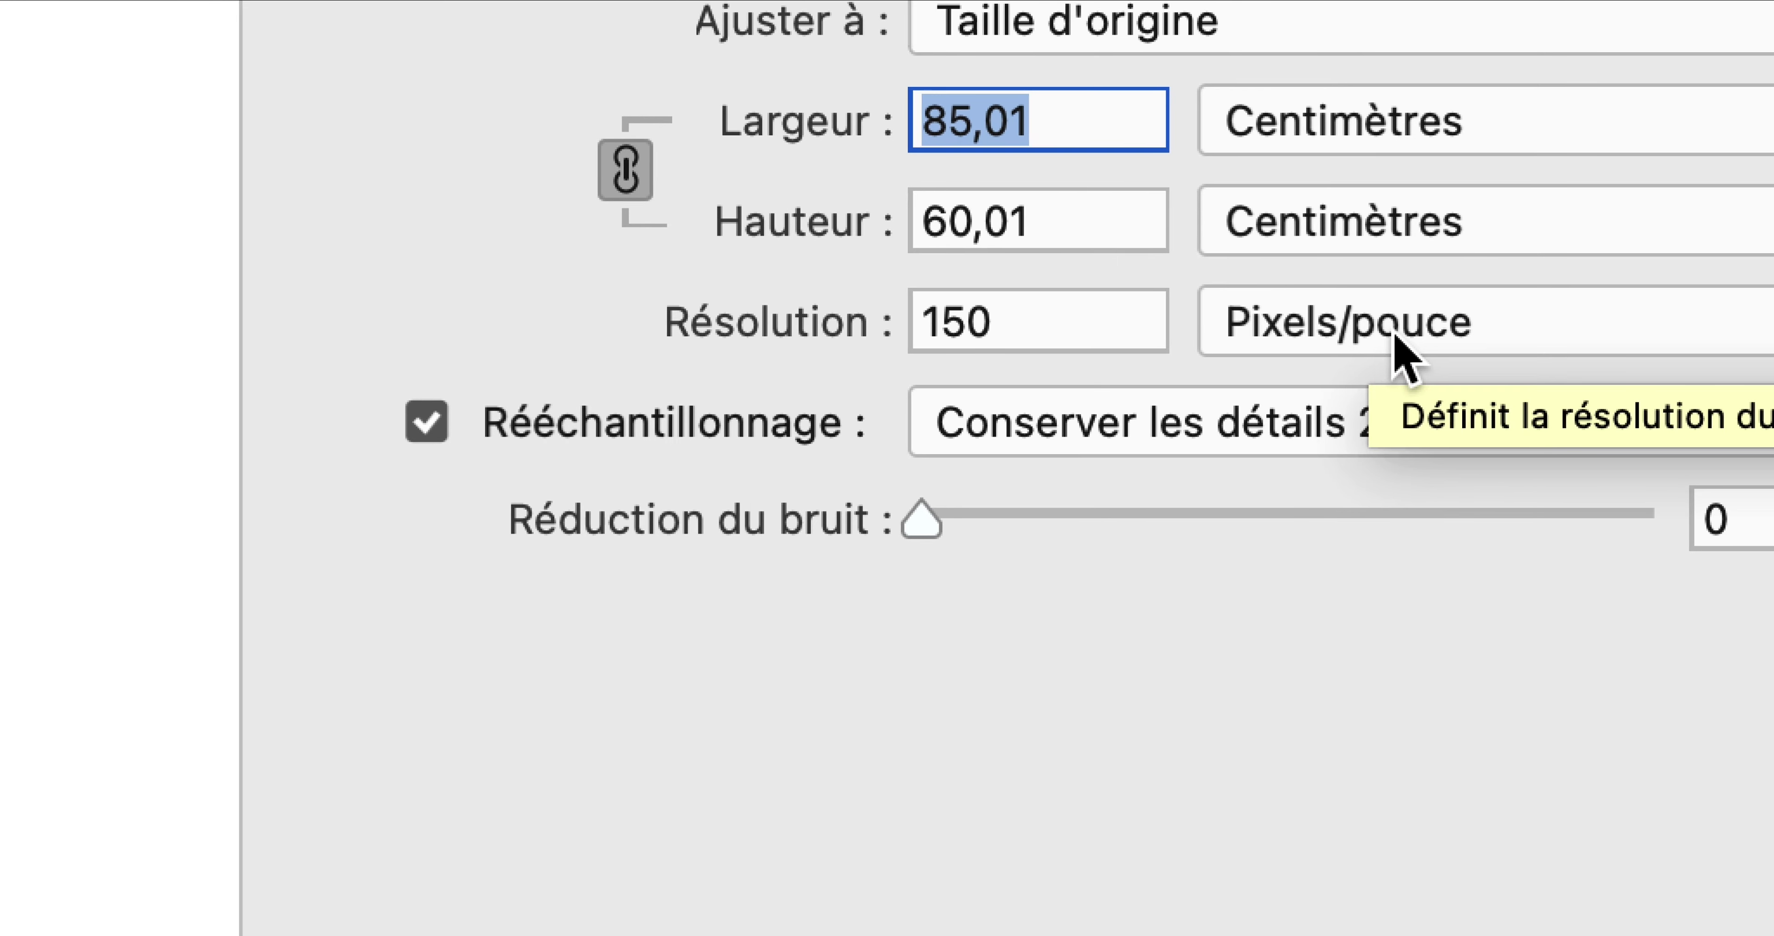
- View the resolution in pixels per centimetre, return it to pixels per inch, and close the image size settings
left_click(1394, 337)
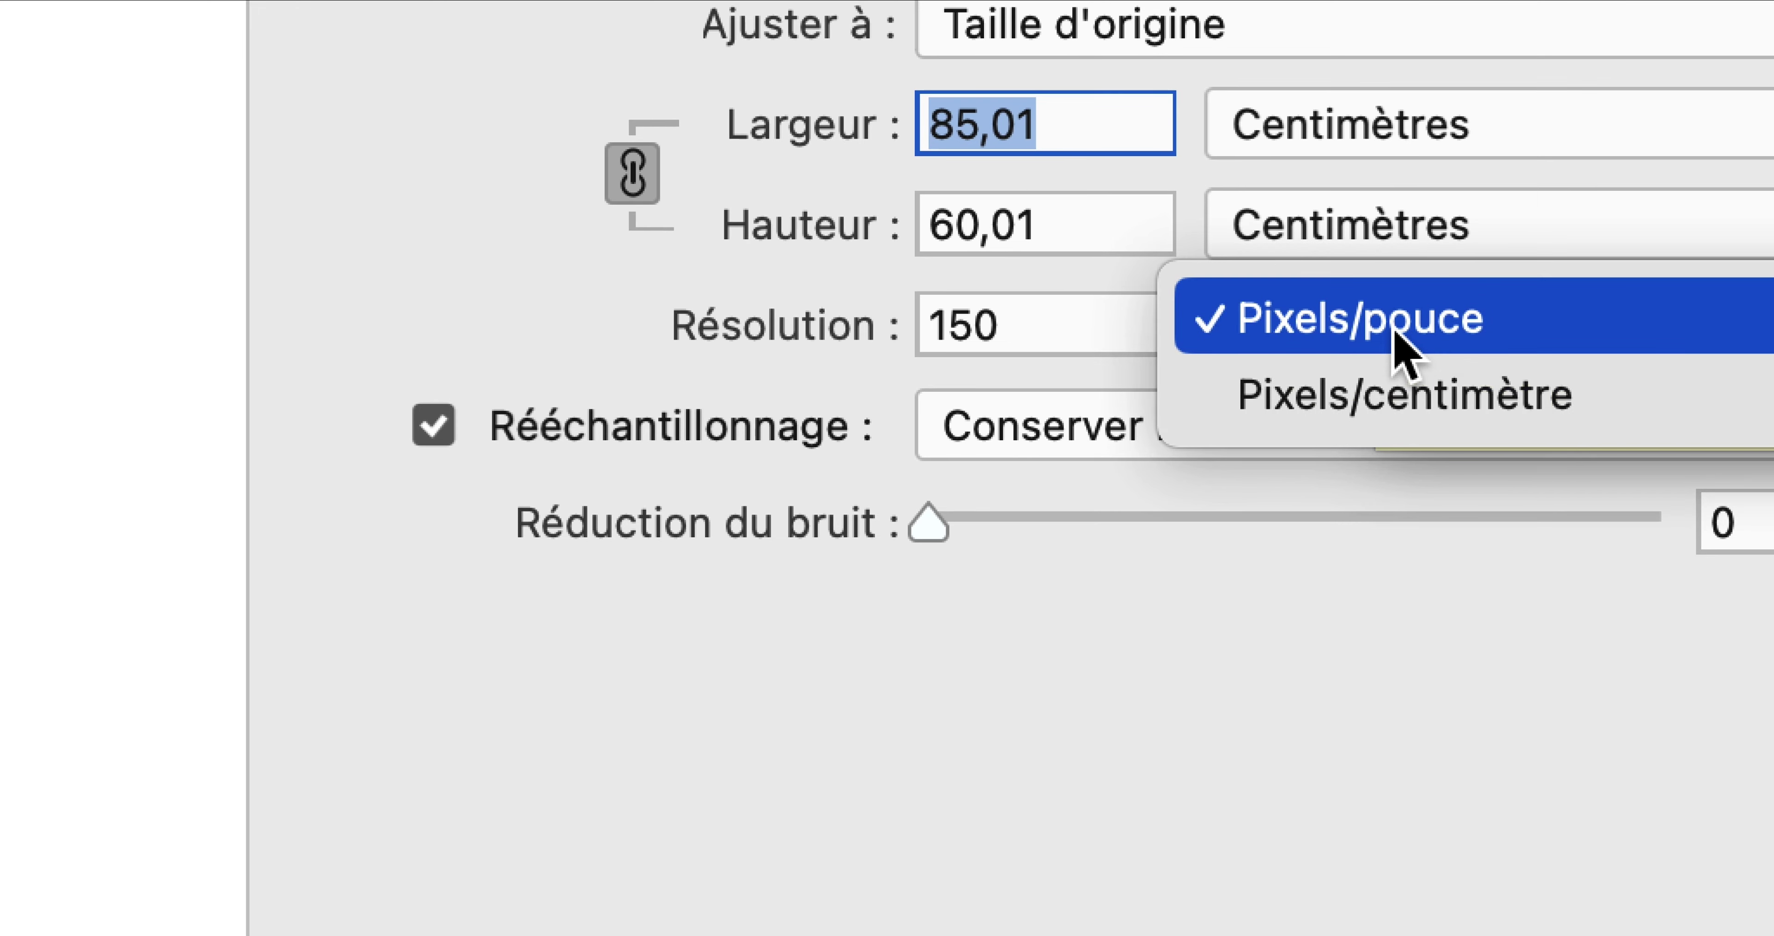
left_click(1366, 395)
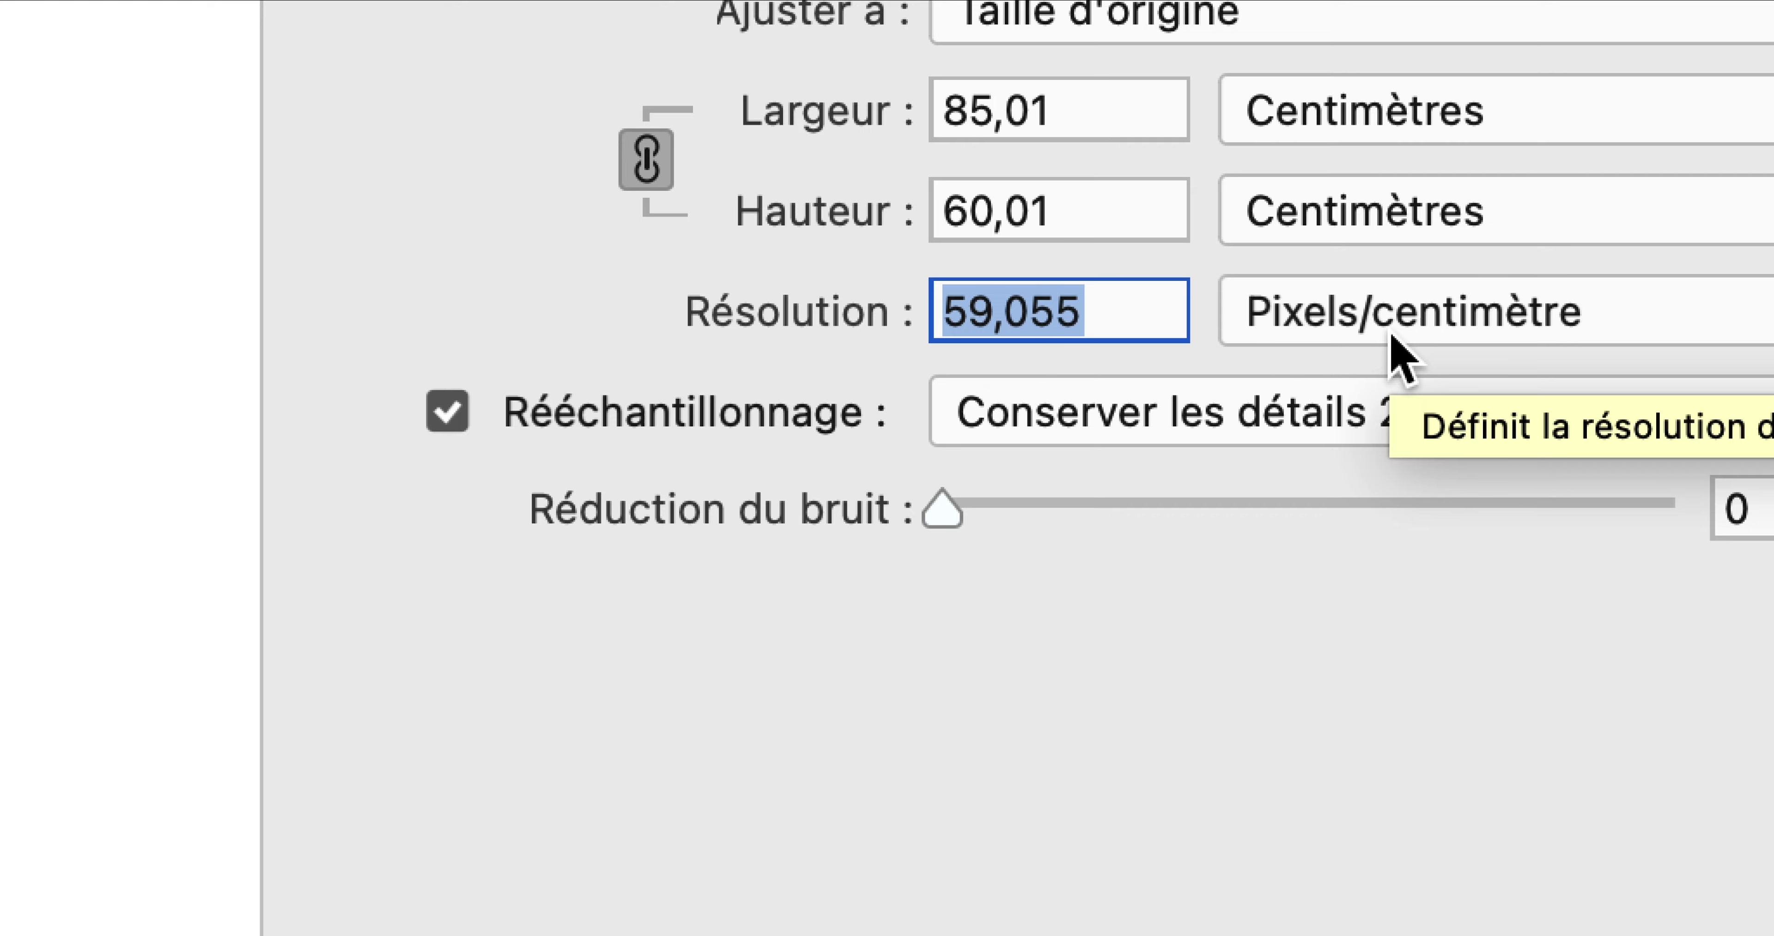
left_click(1391, 337)
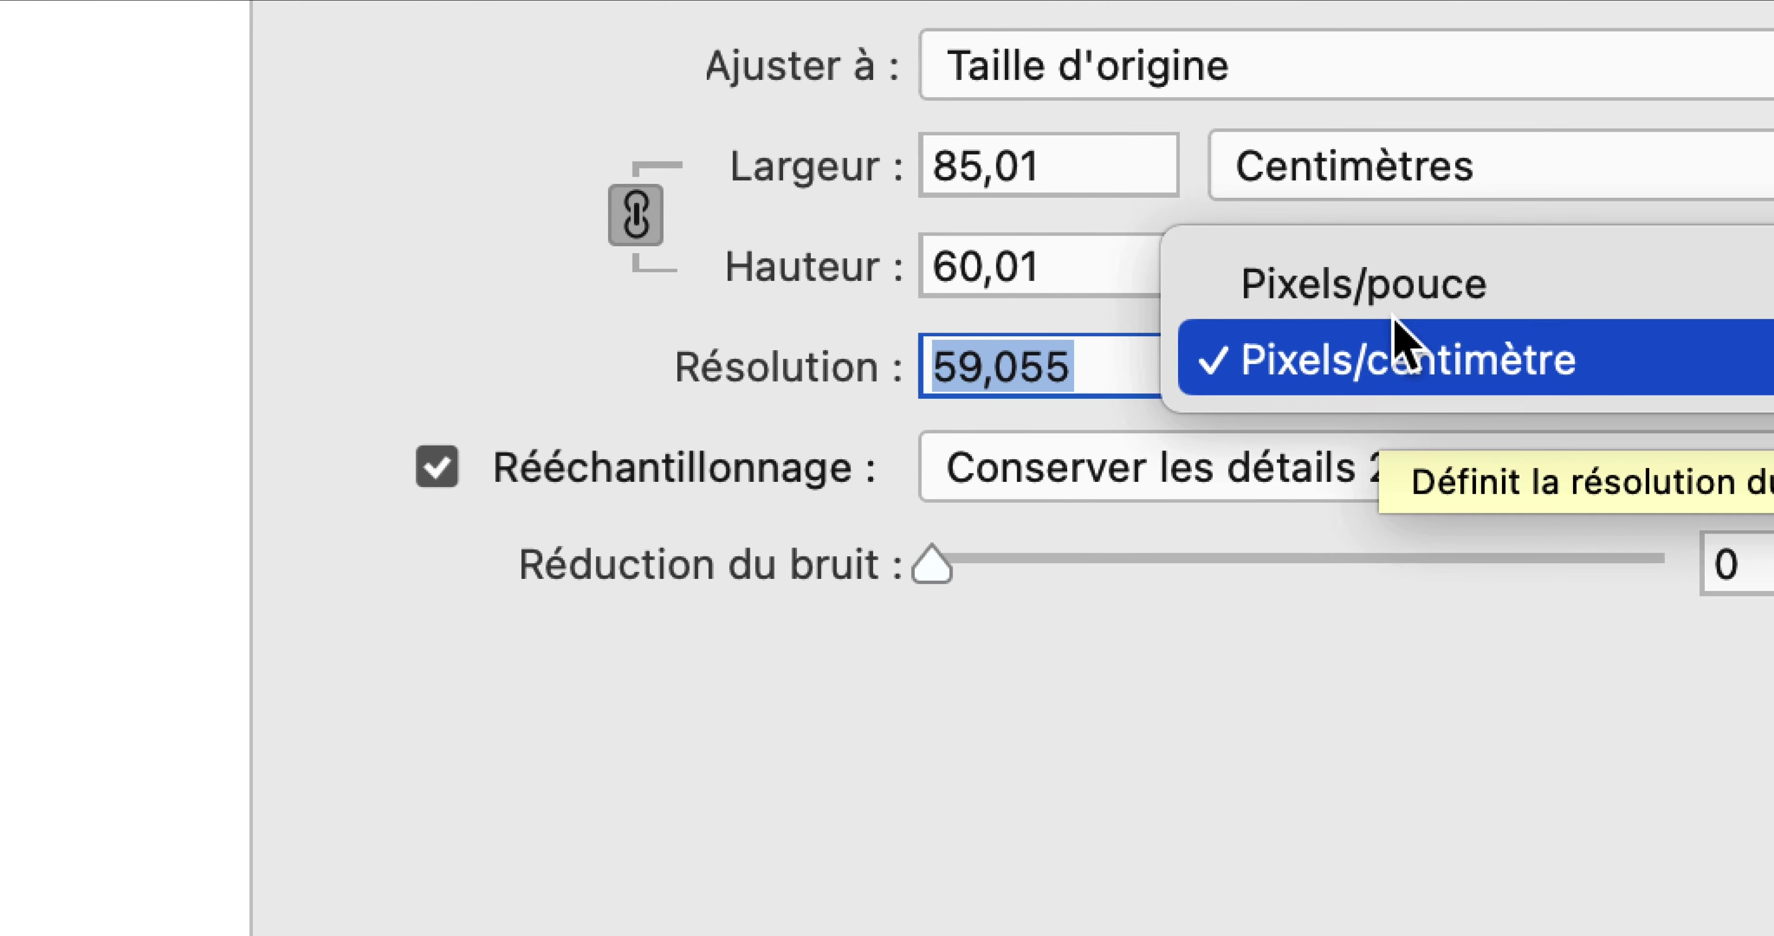
left_click(1405, 317)
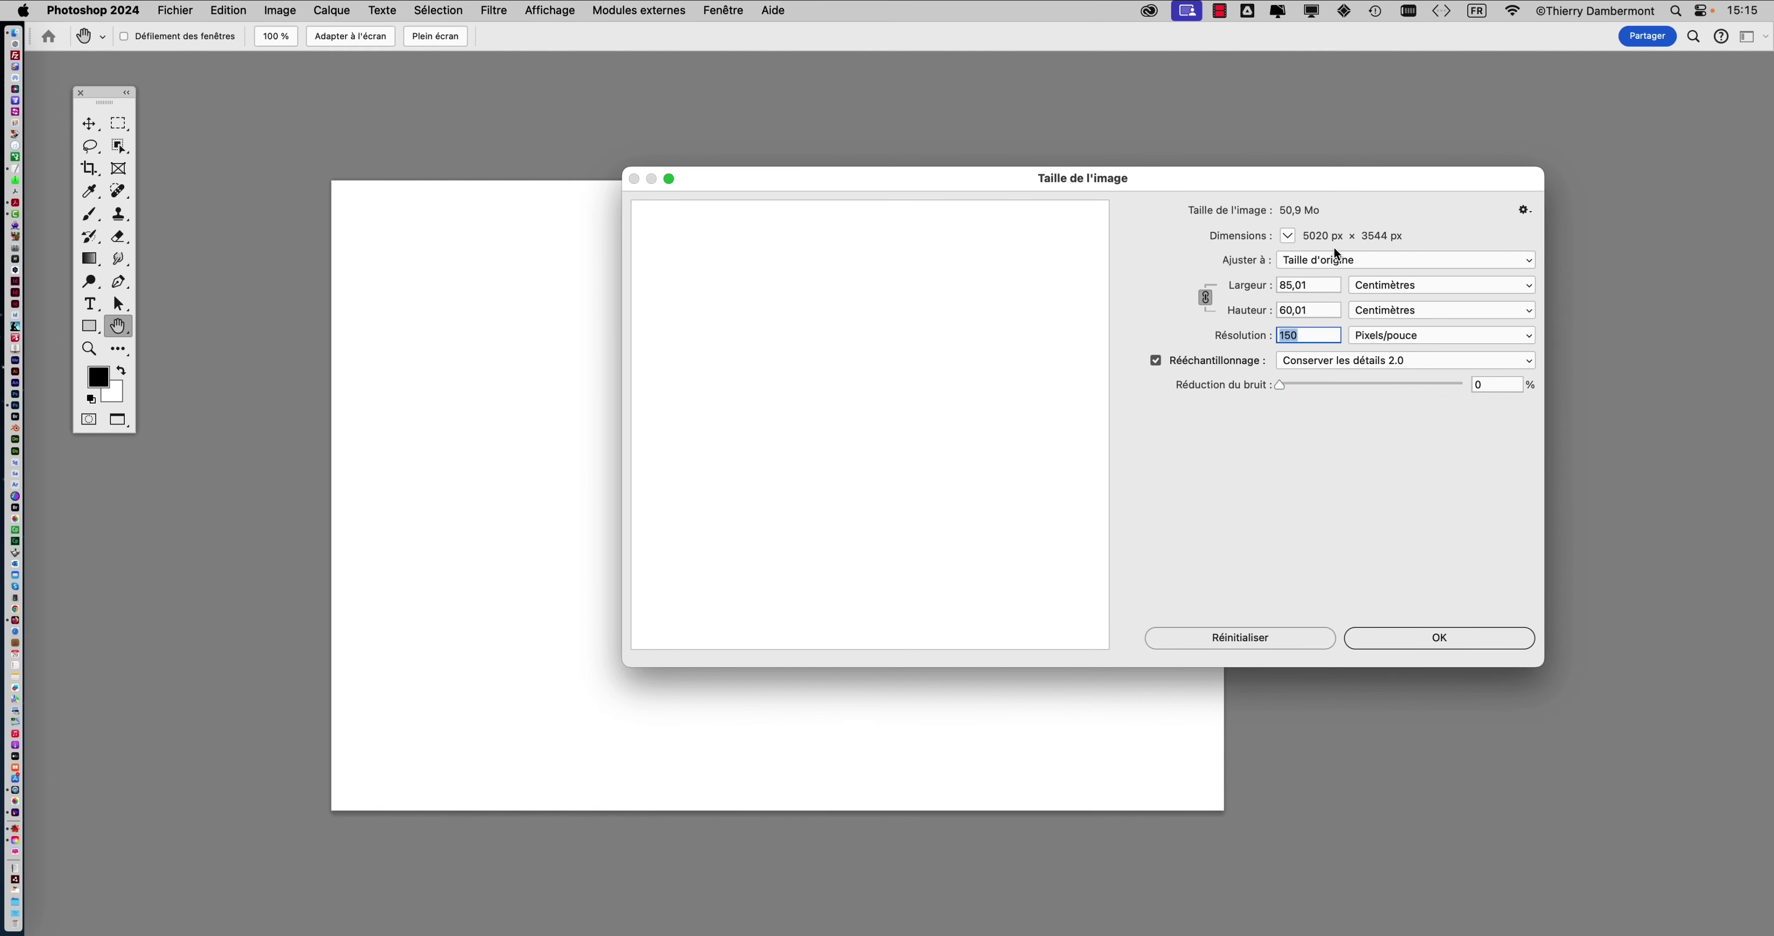
left_click(1424, 638)
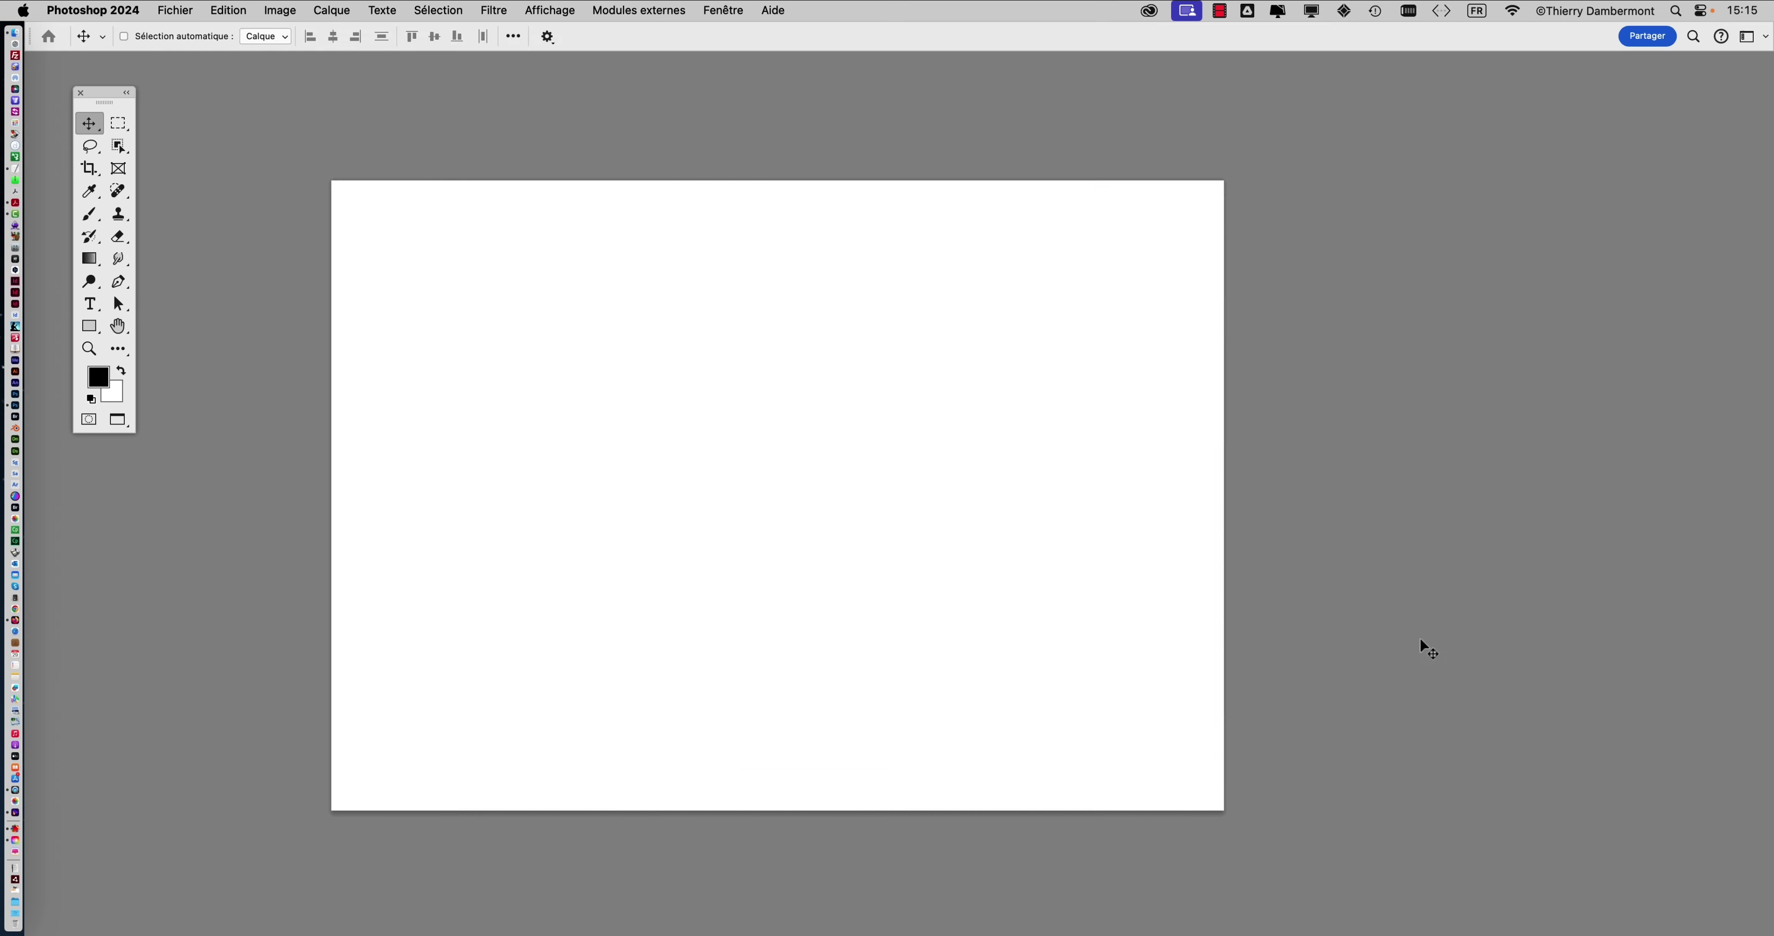
- Start saving the new document with Save As and choose the fusion d'images folder as its destination
left_click(152, 8)
left_click(310, 199)
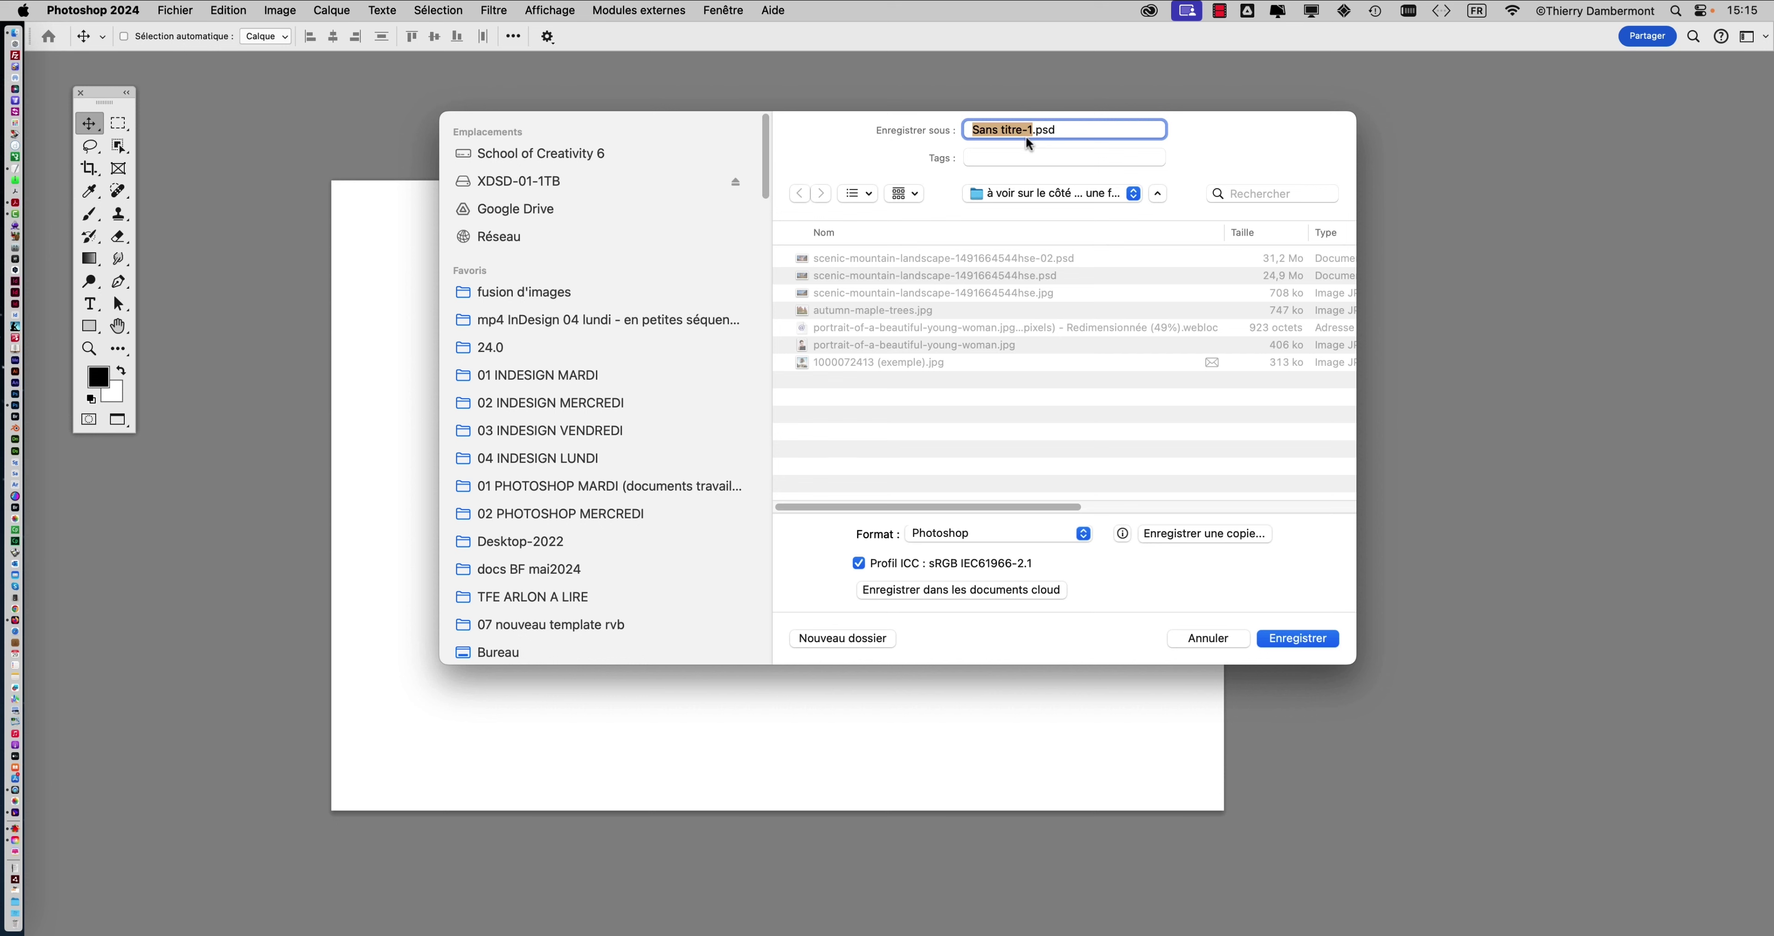
key("super")
left_click(992, 194)
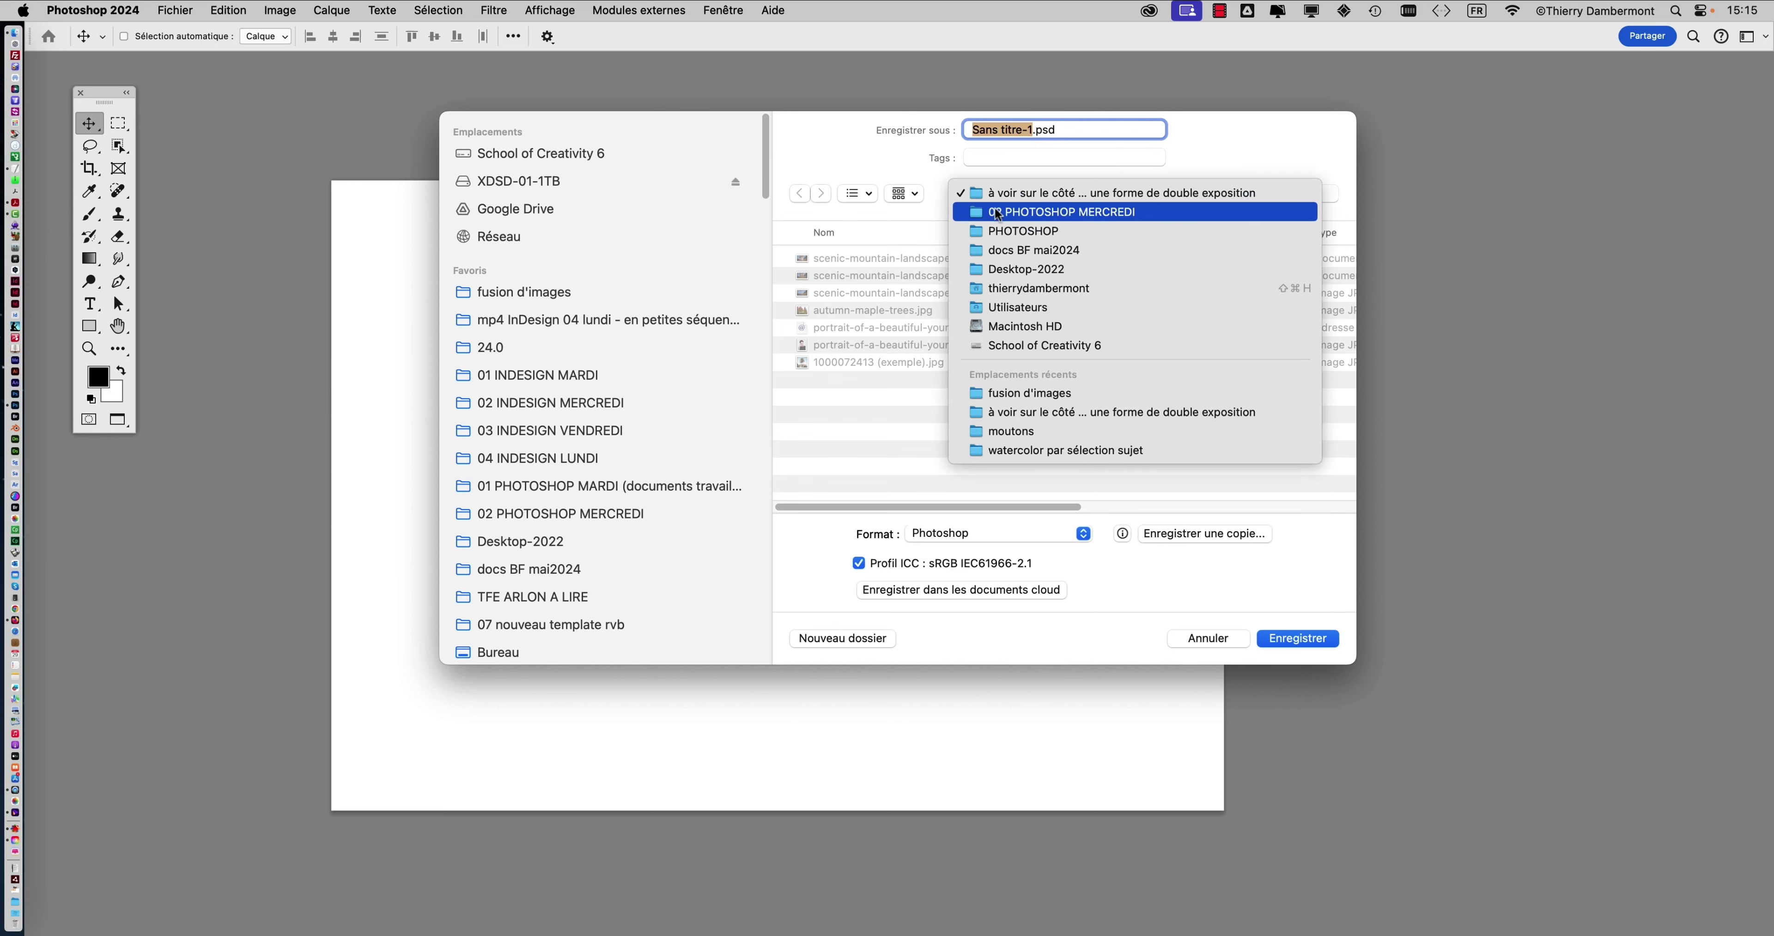
left_click(550, 290)
left_click(562, 292)
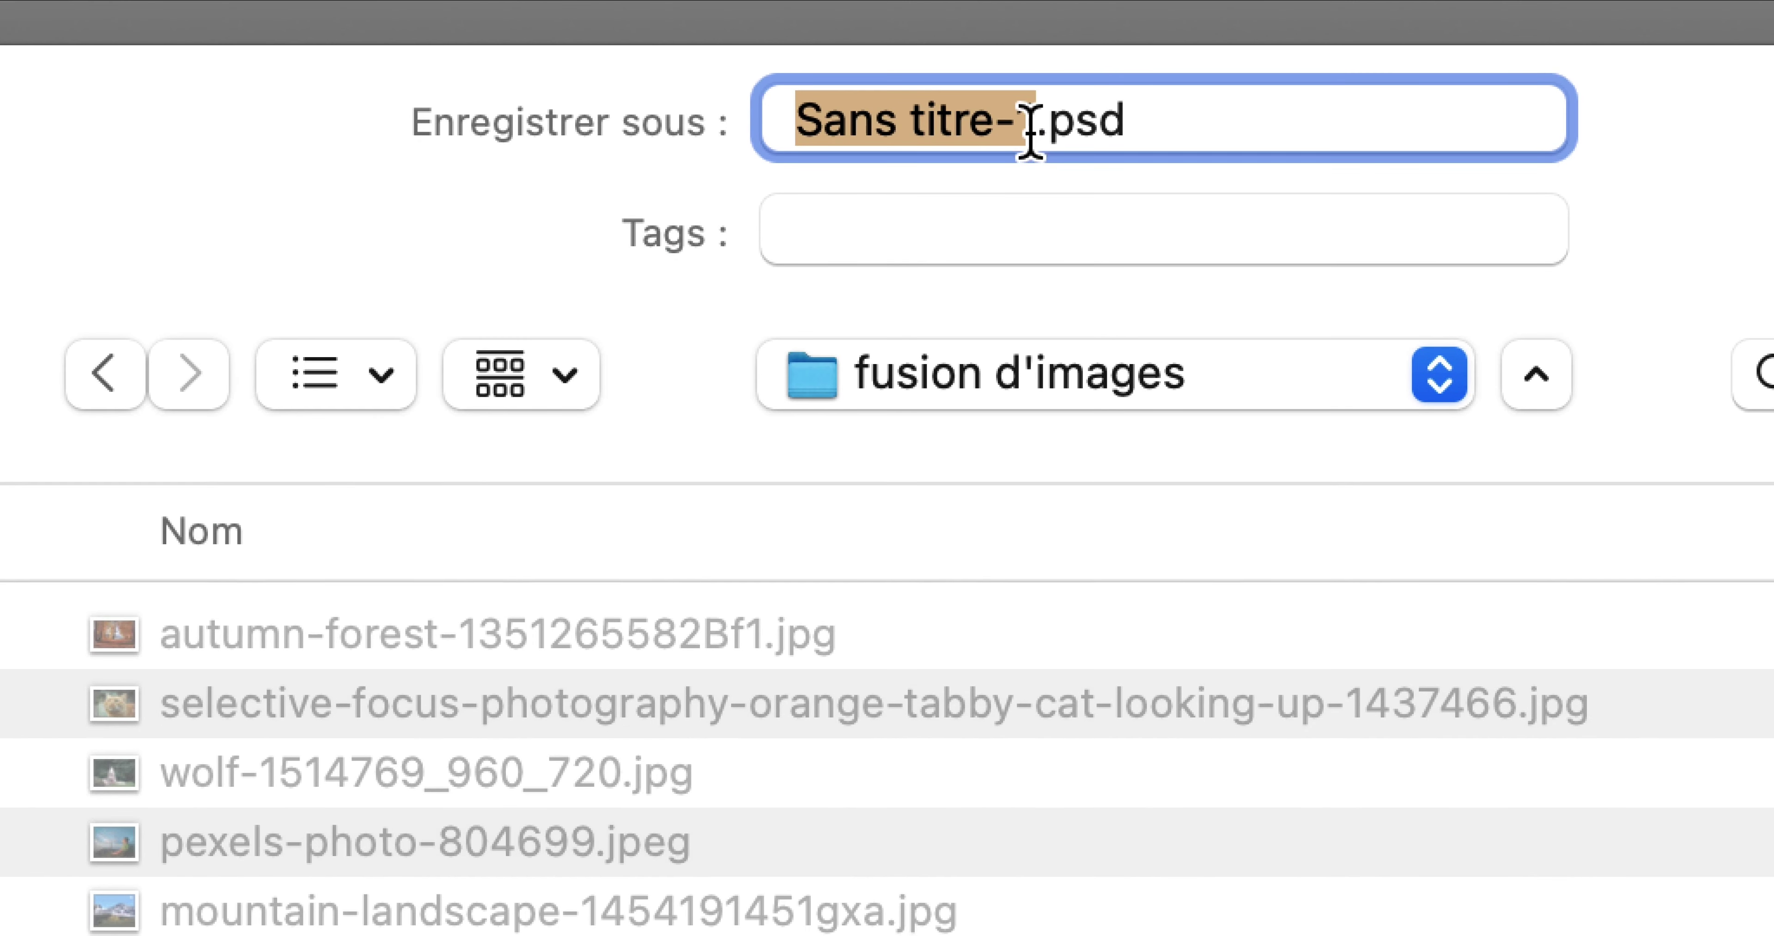
- Name the file "poster A1+H - 01.psd" and save it in Photoshop format
left_click(1031, 128)
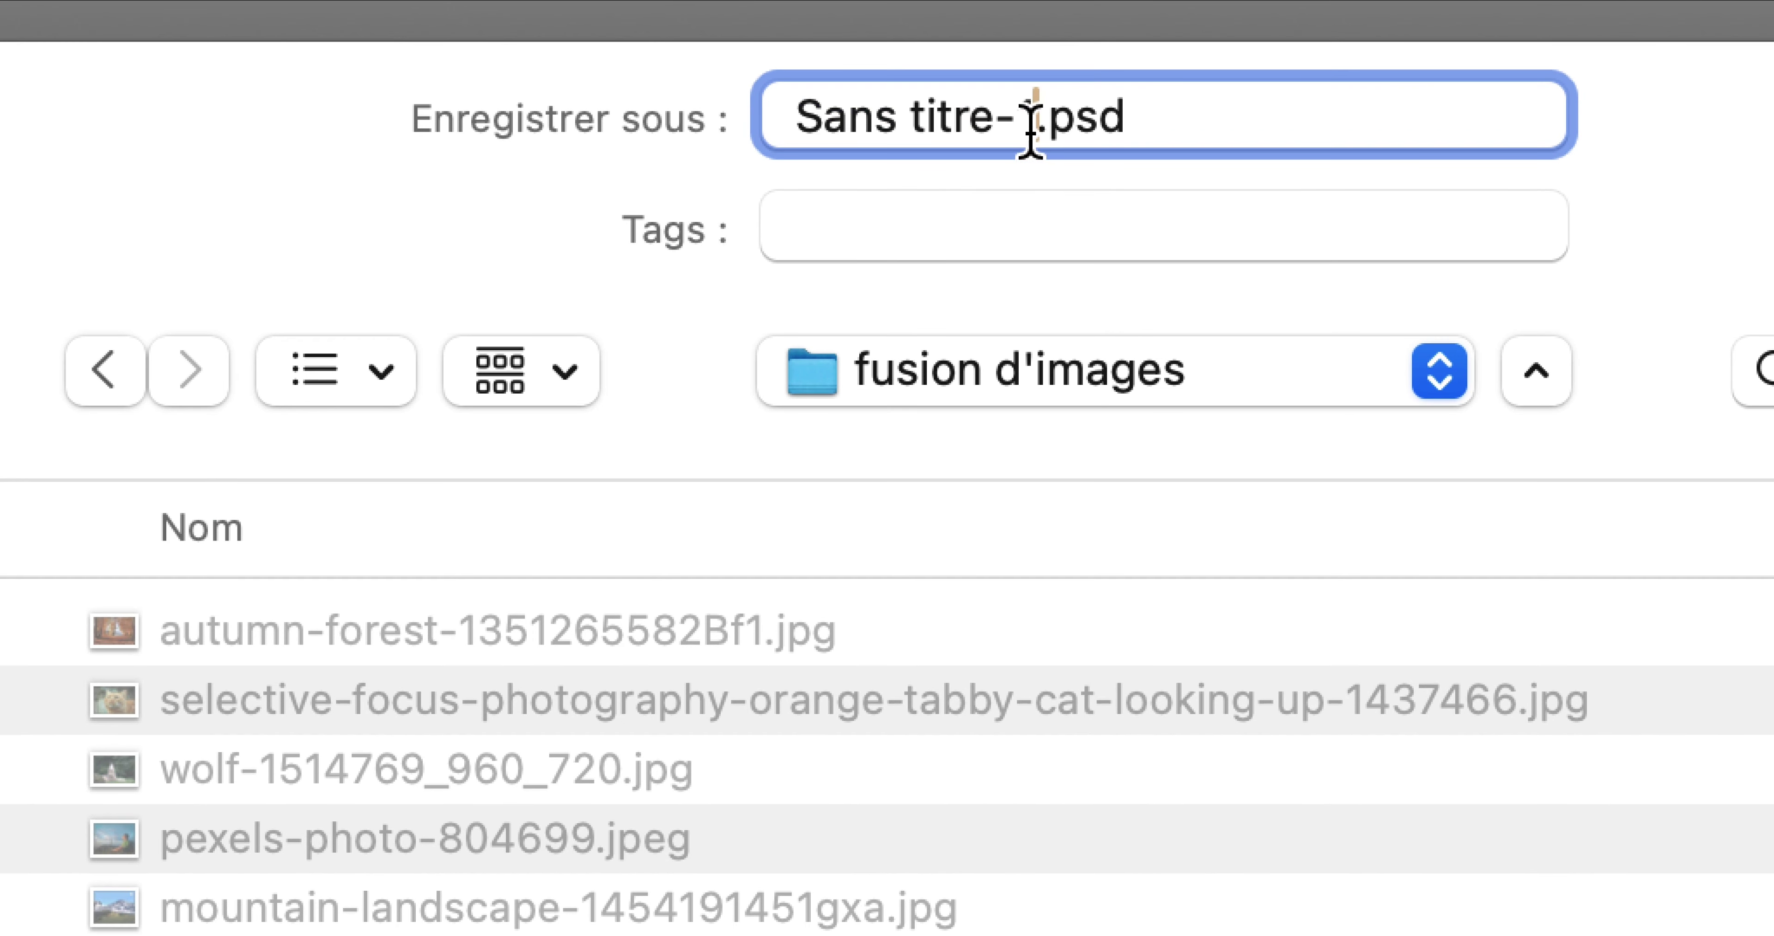
left_click_drag(1031, 128, 932, 72)
type("pster")
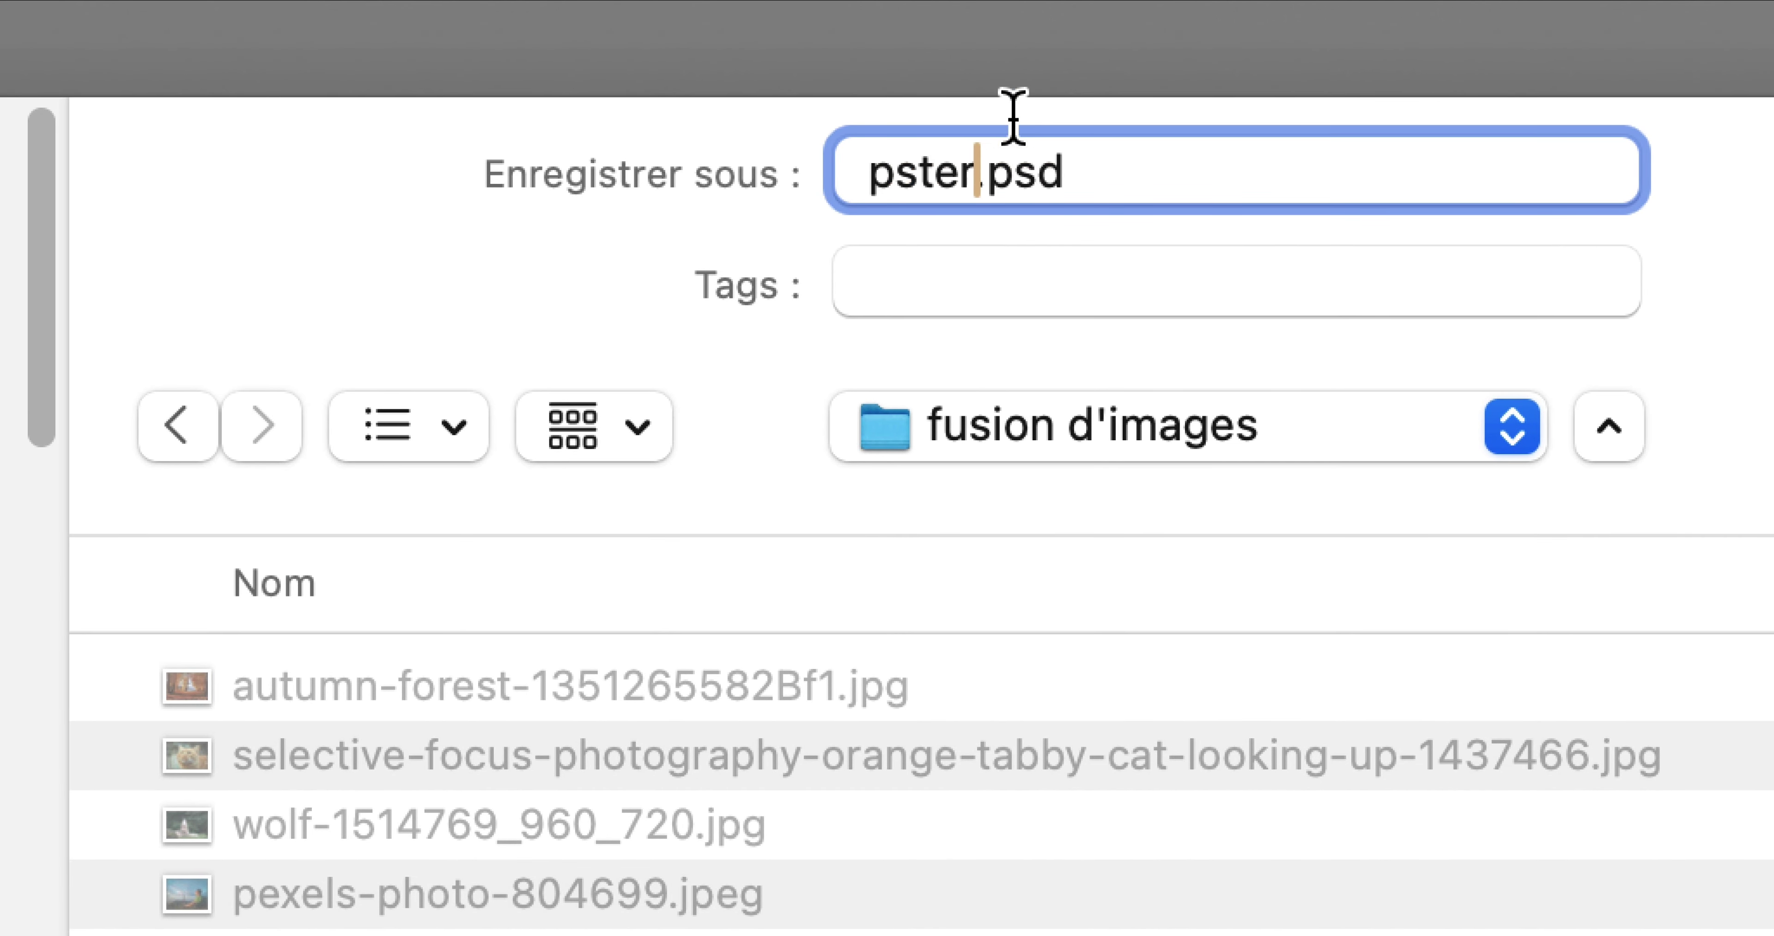
type(" A1")
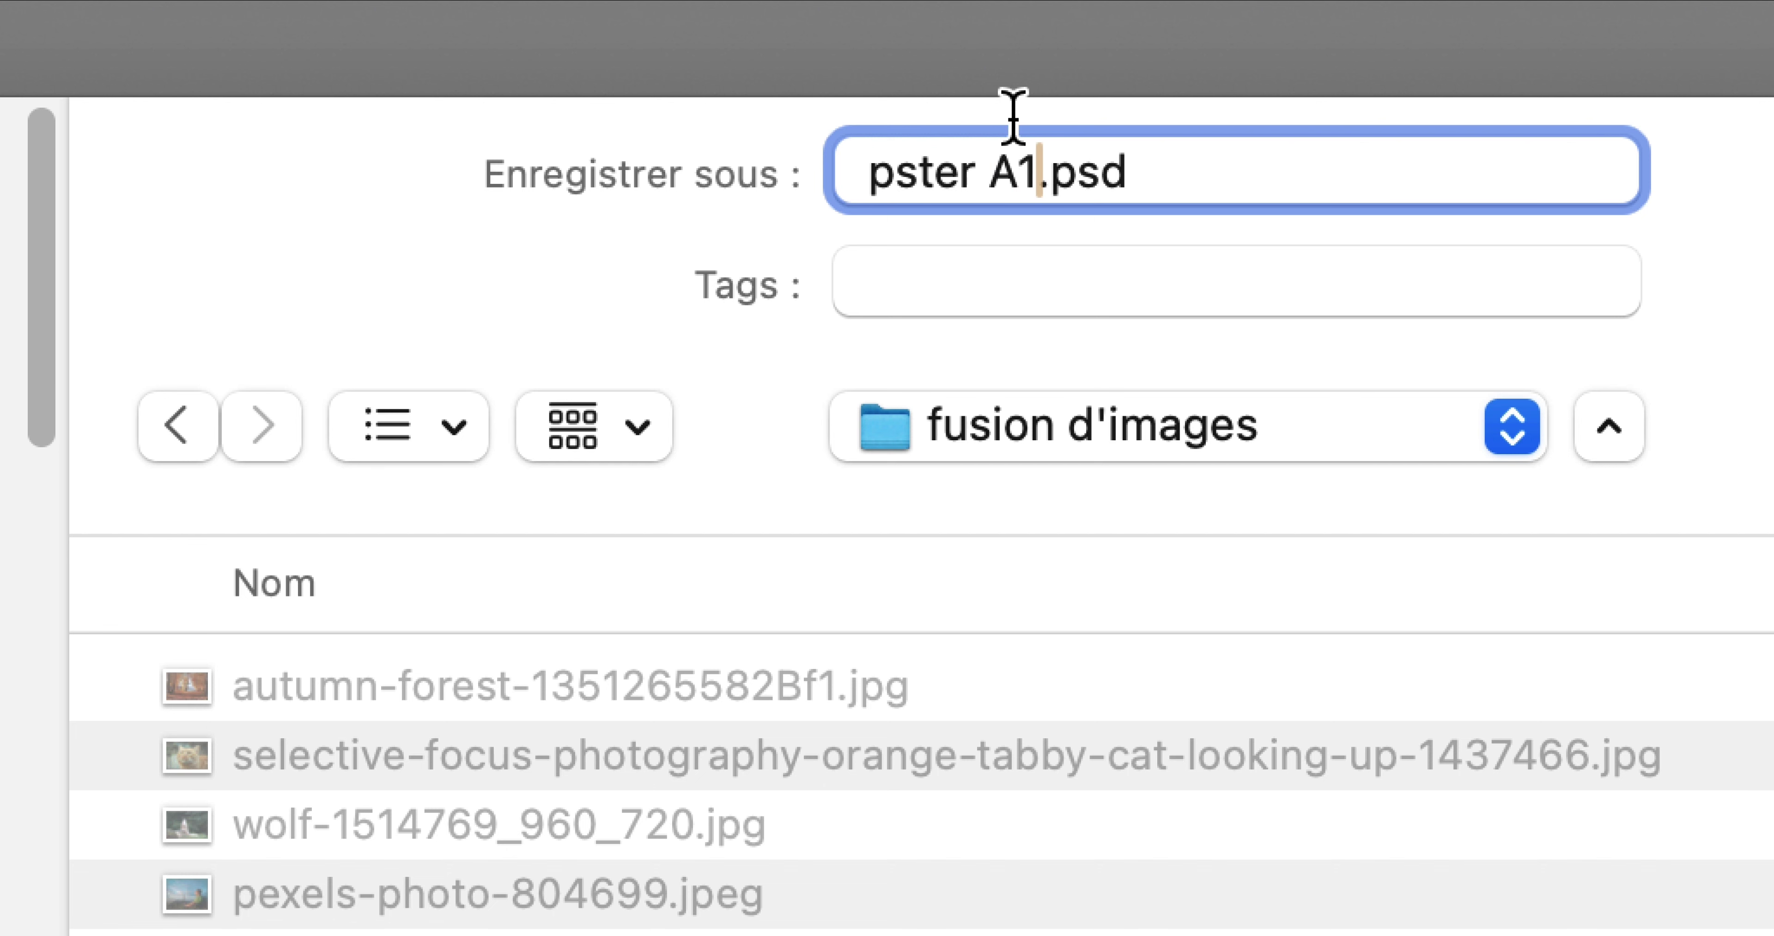
type("+")
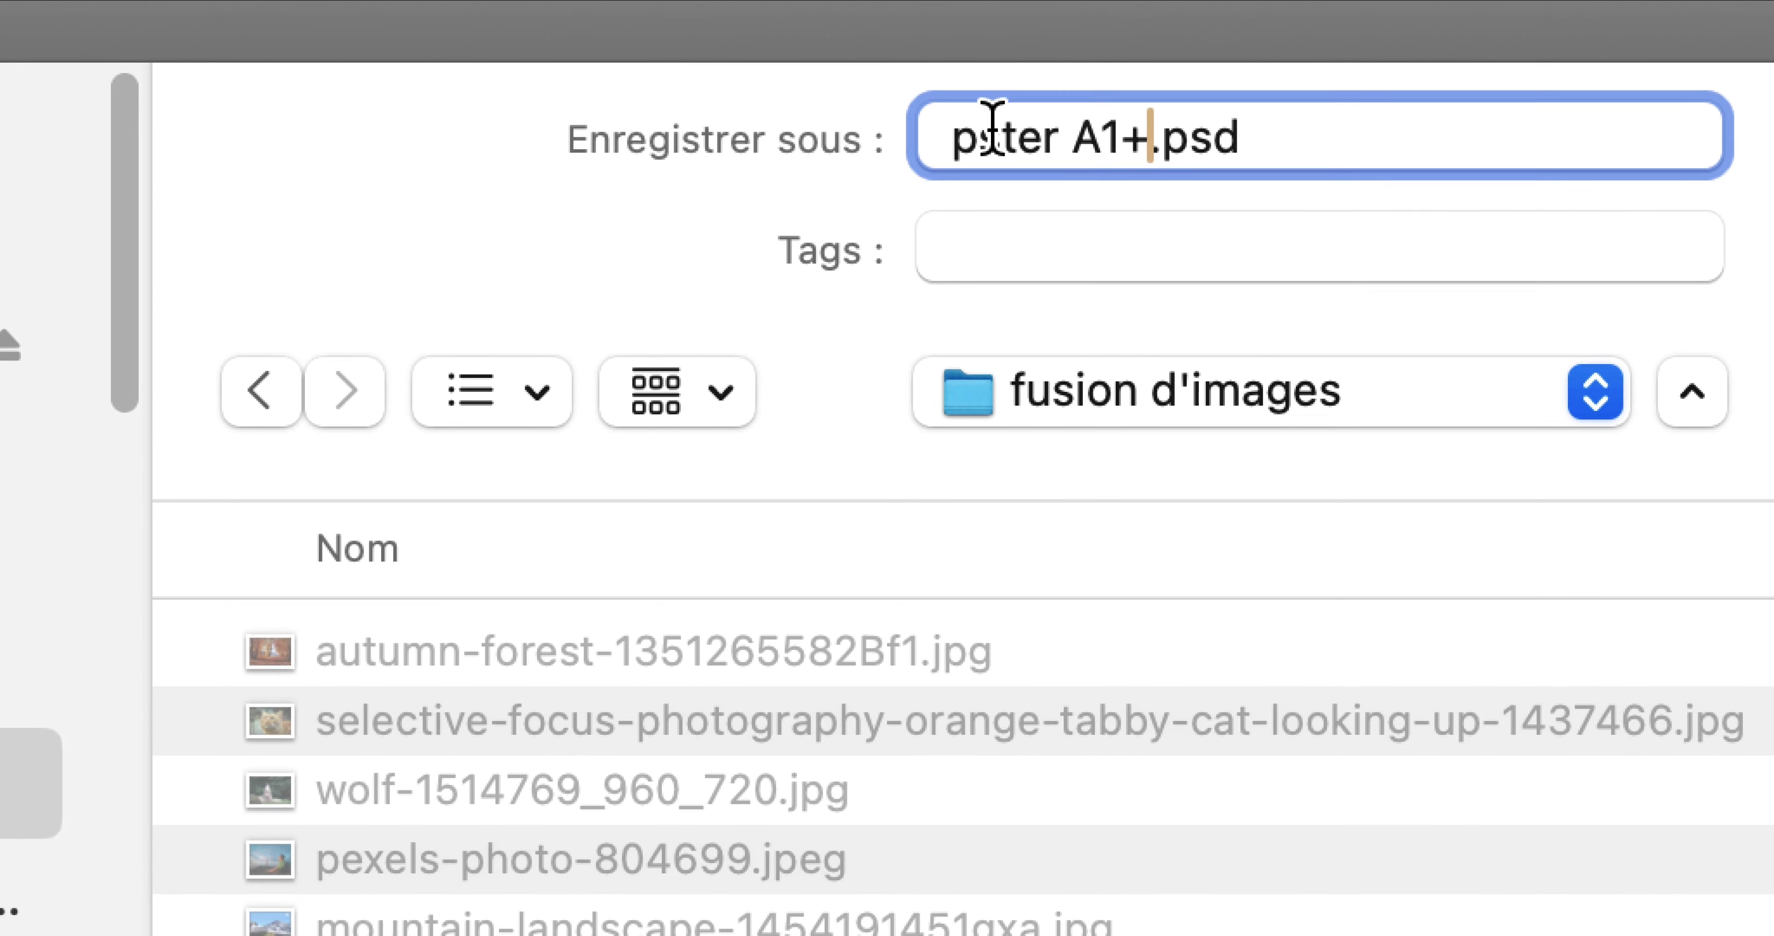
left_click(989, 129)
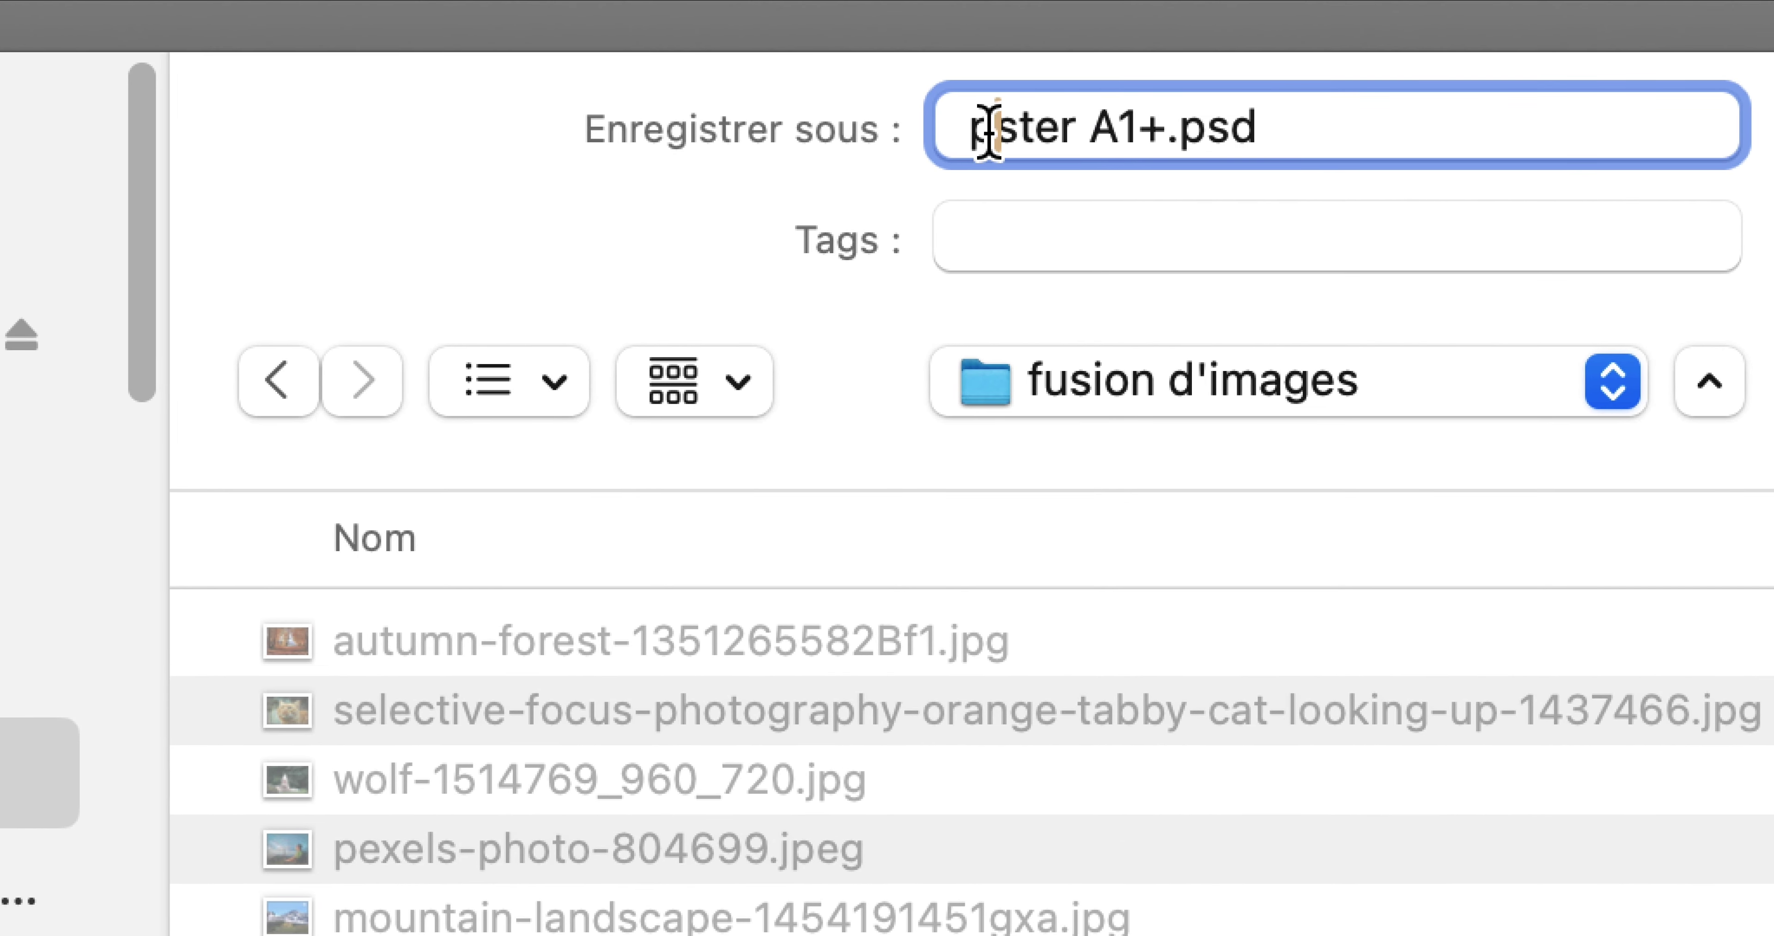
type("o")
left_click(1040, 130)
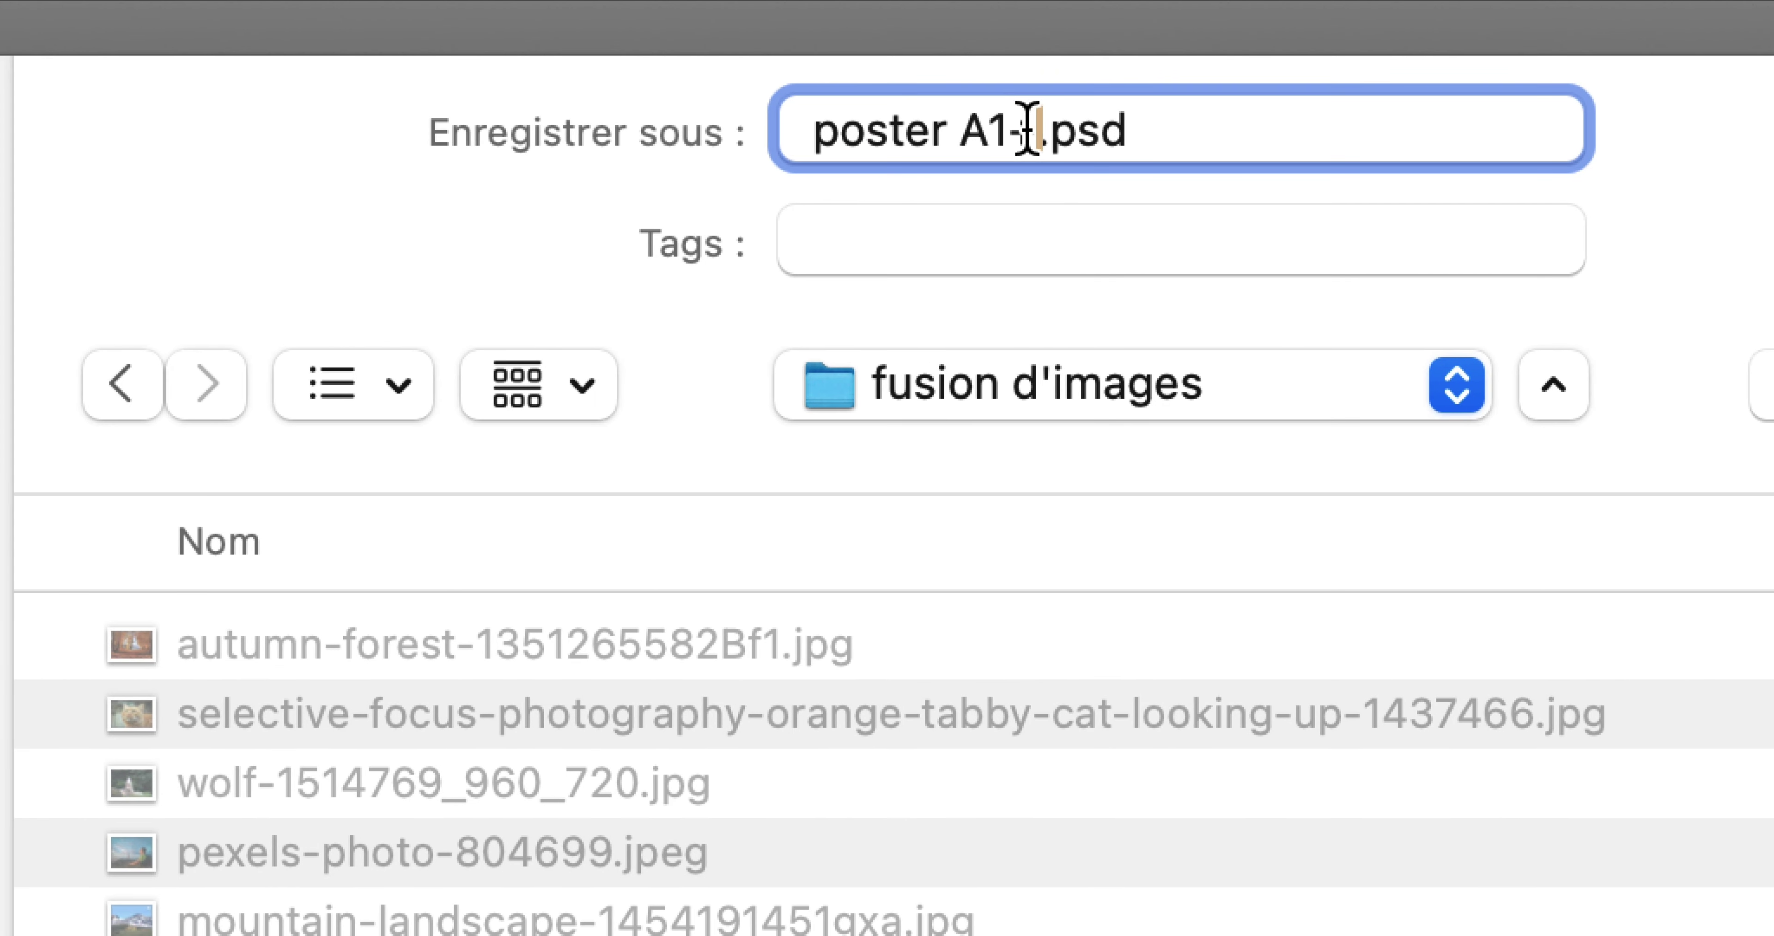
type("H - 01")
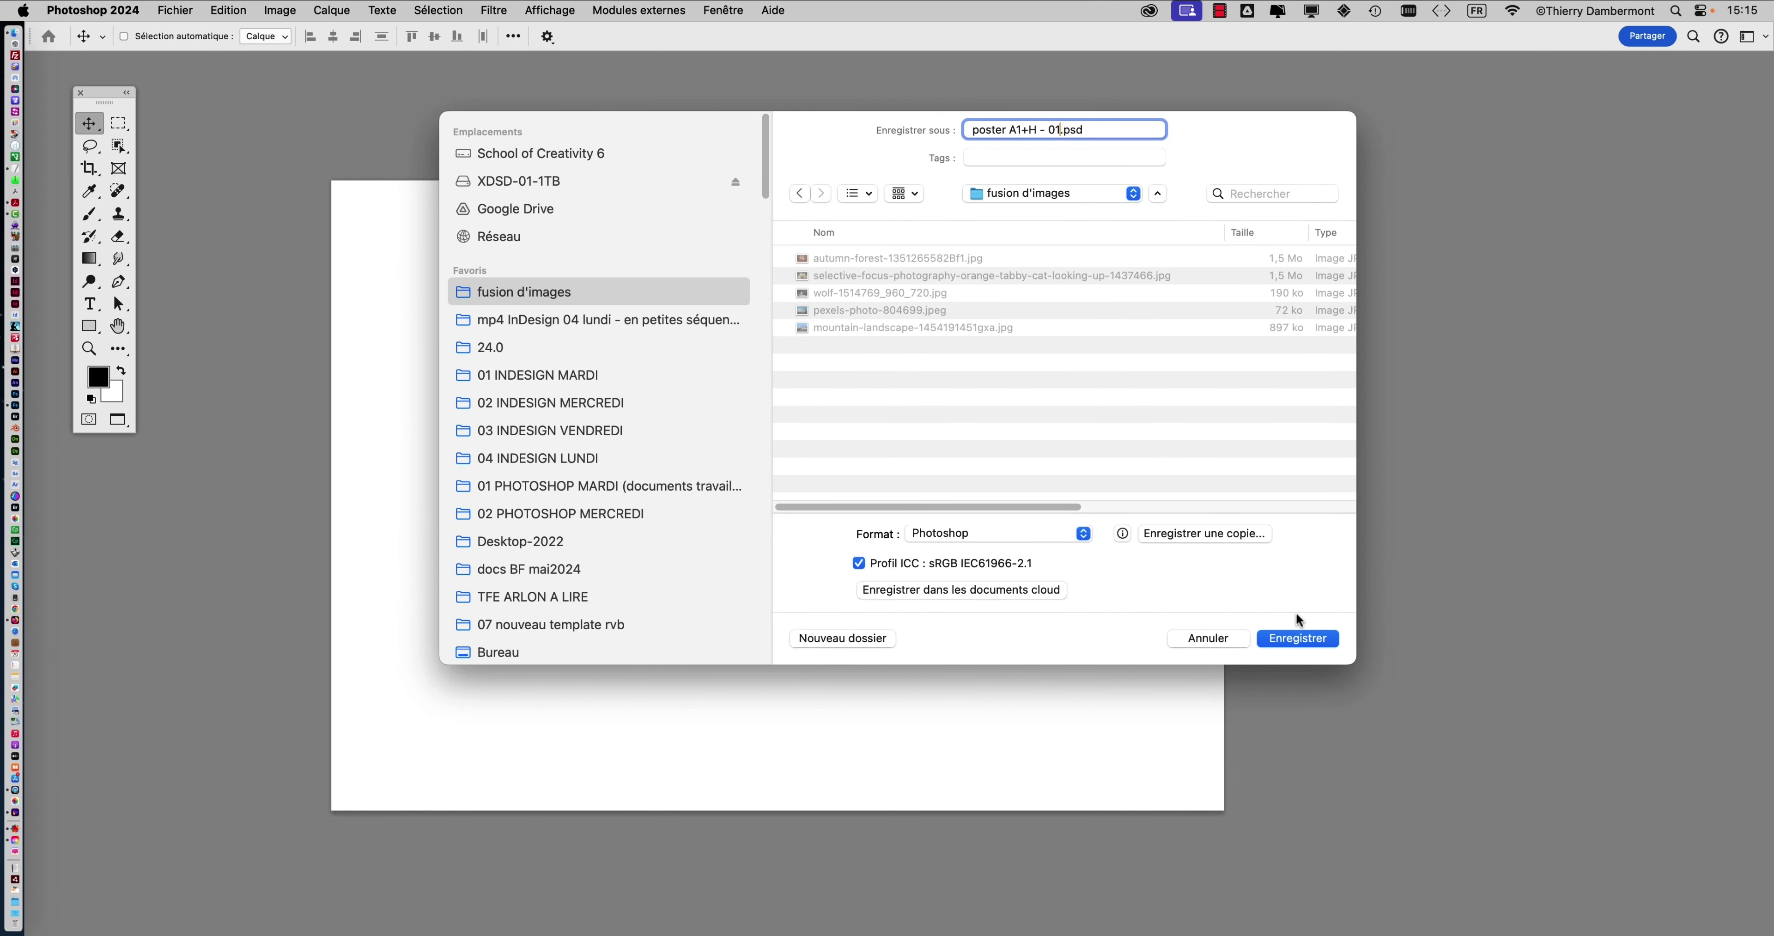
left_click(1299, 635)
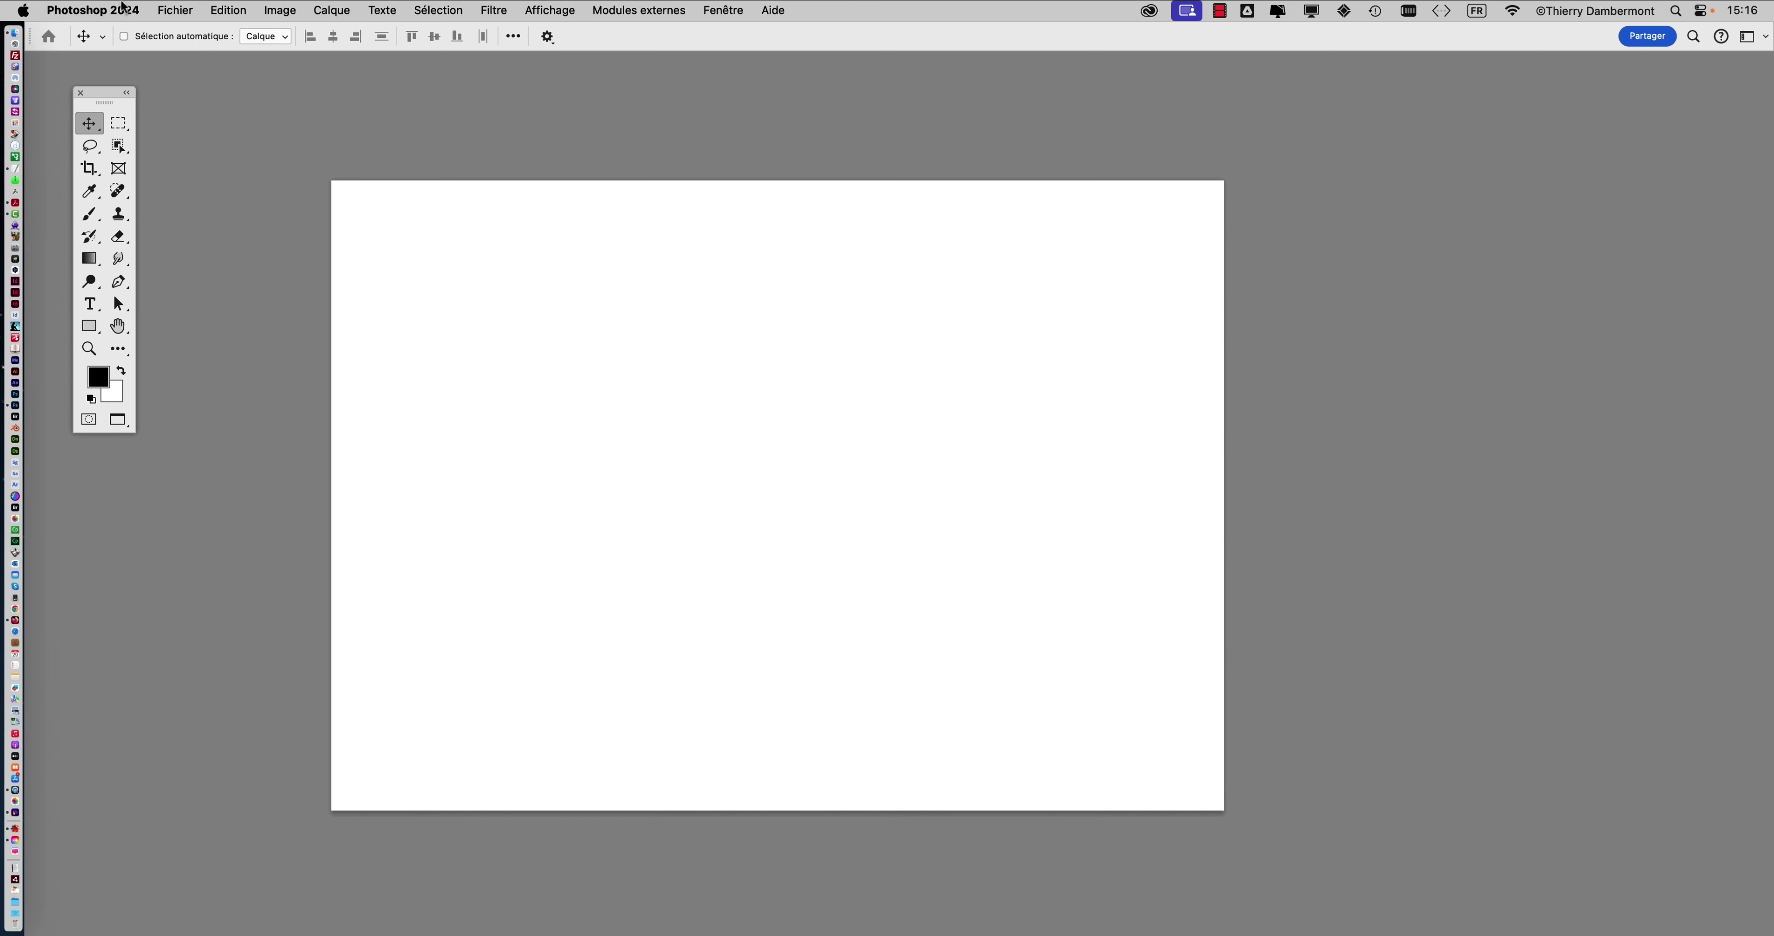
left_click(175, 9)
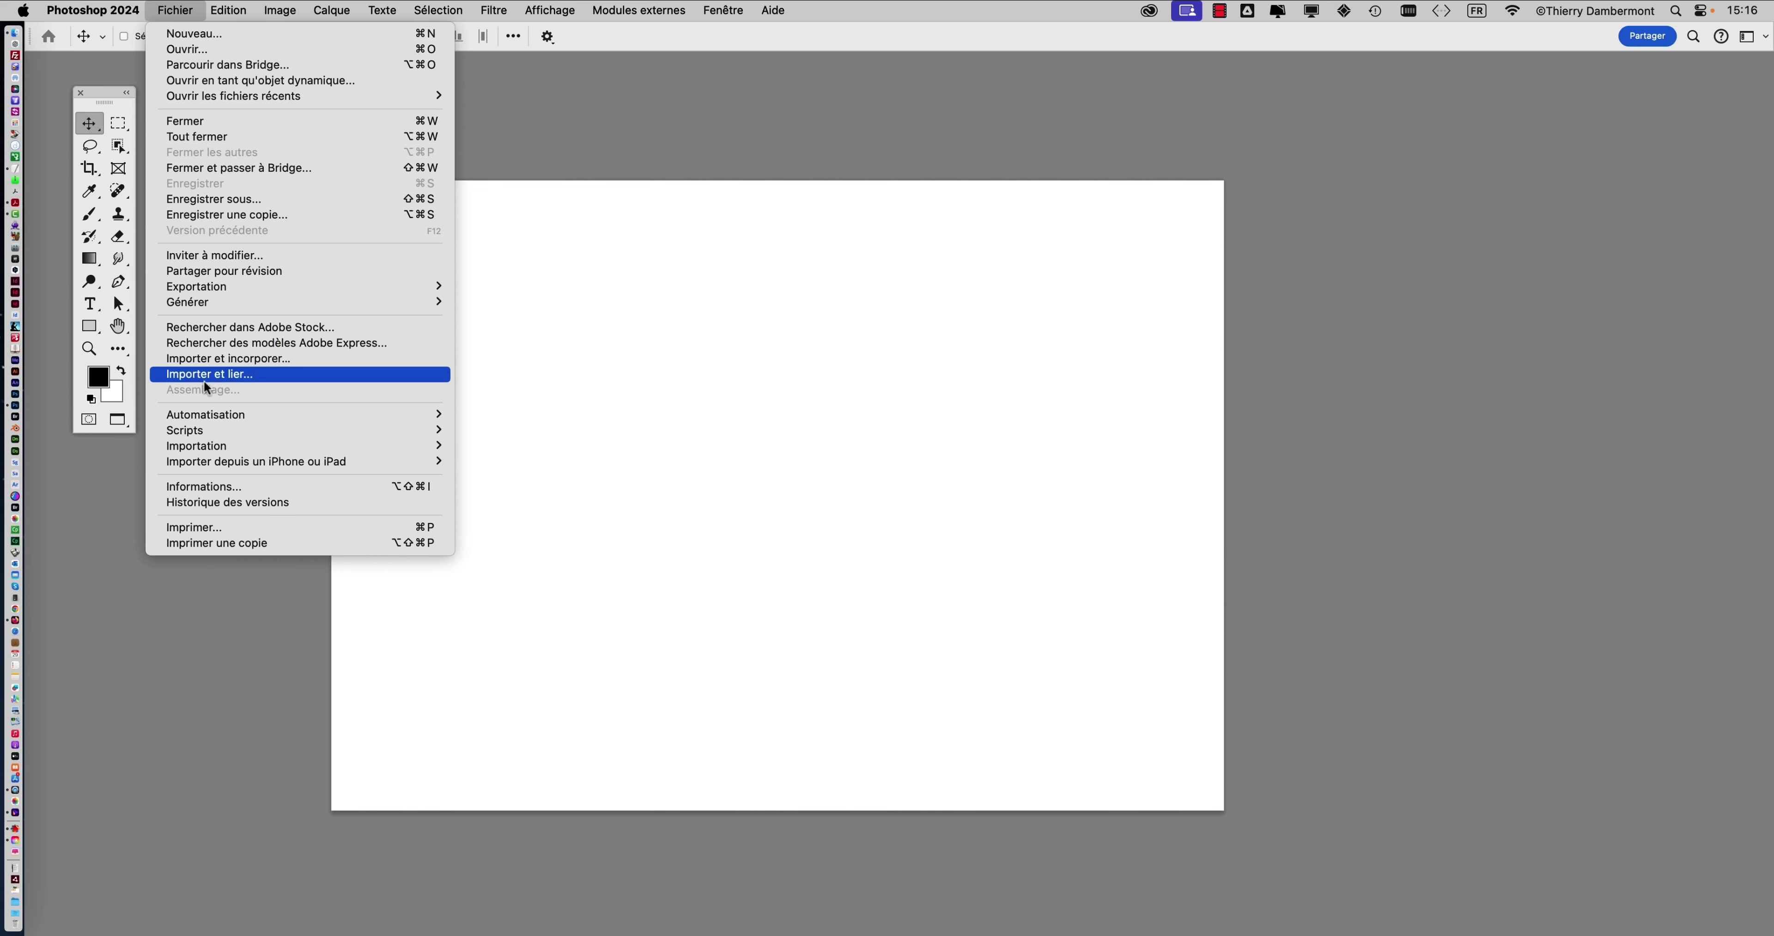
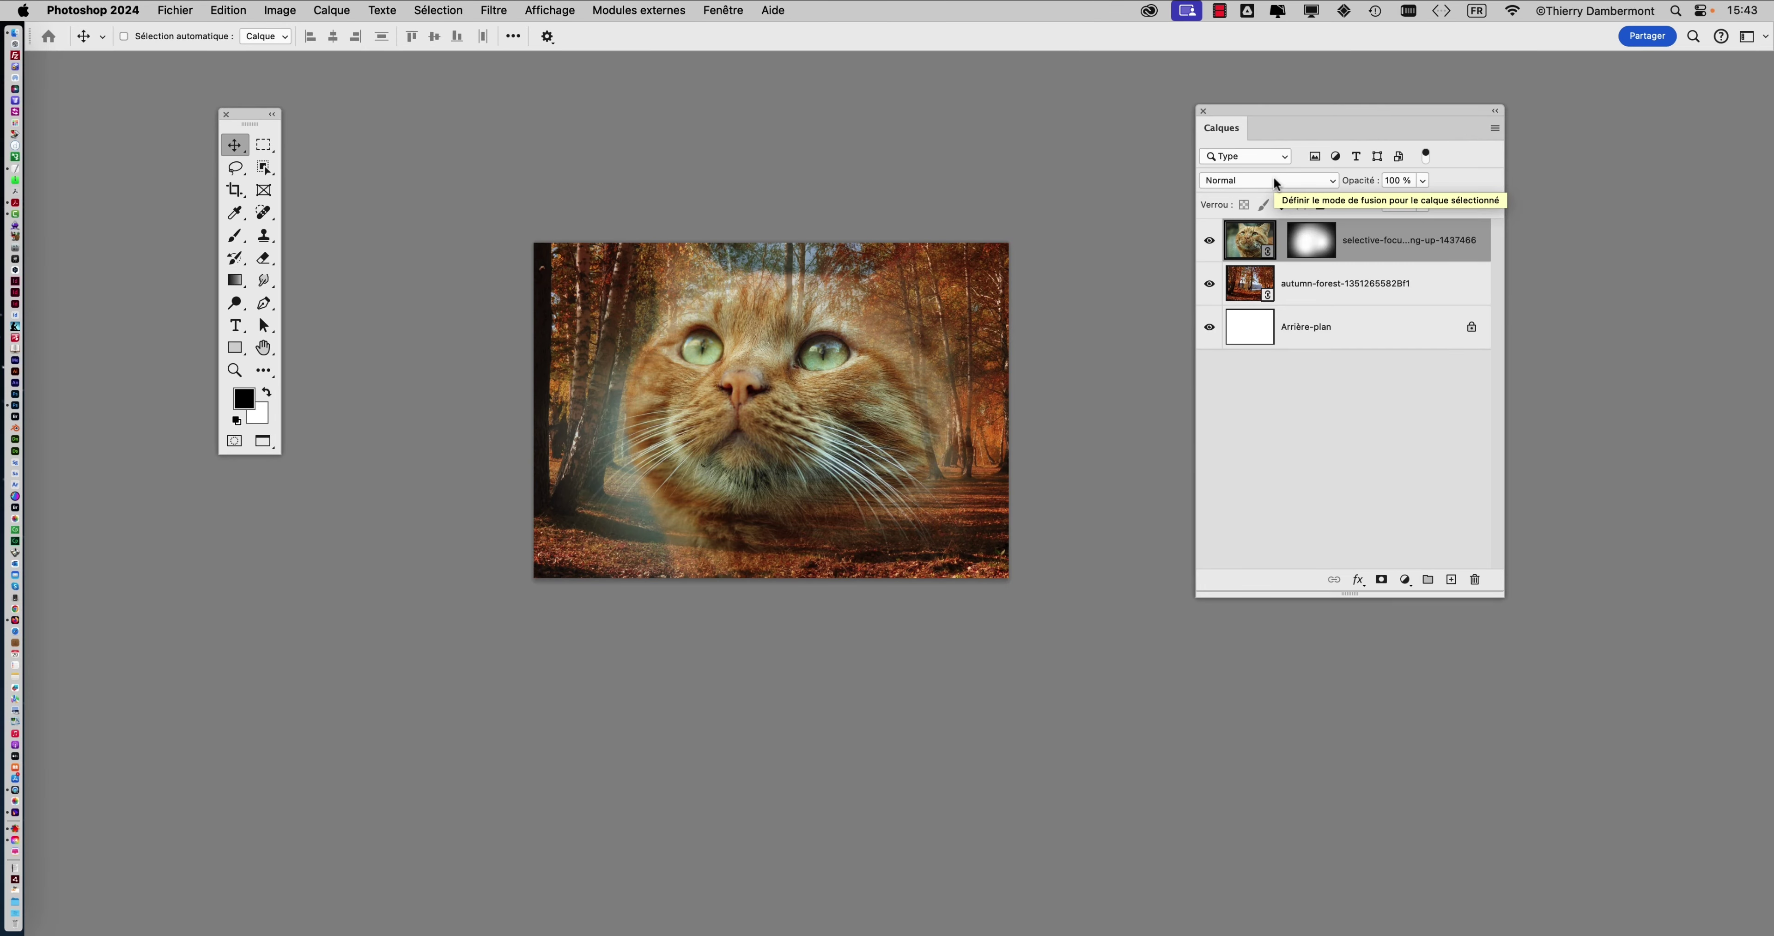
- Select the autumn-forest layer, hide the cat layer above it, and move the Layers panel clear of the image
left_click(1318, 425)
left_click(1306, 287)
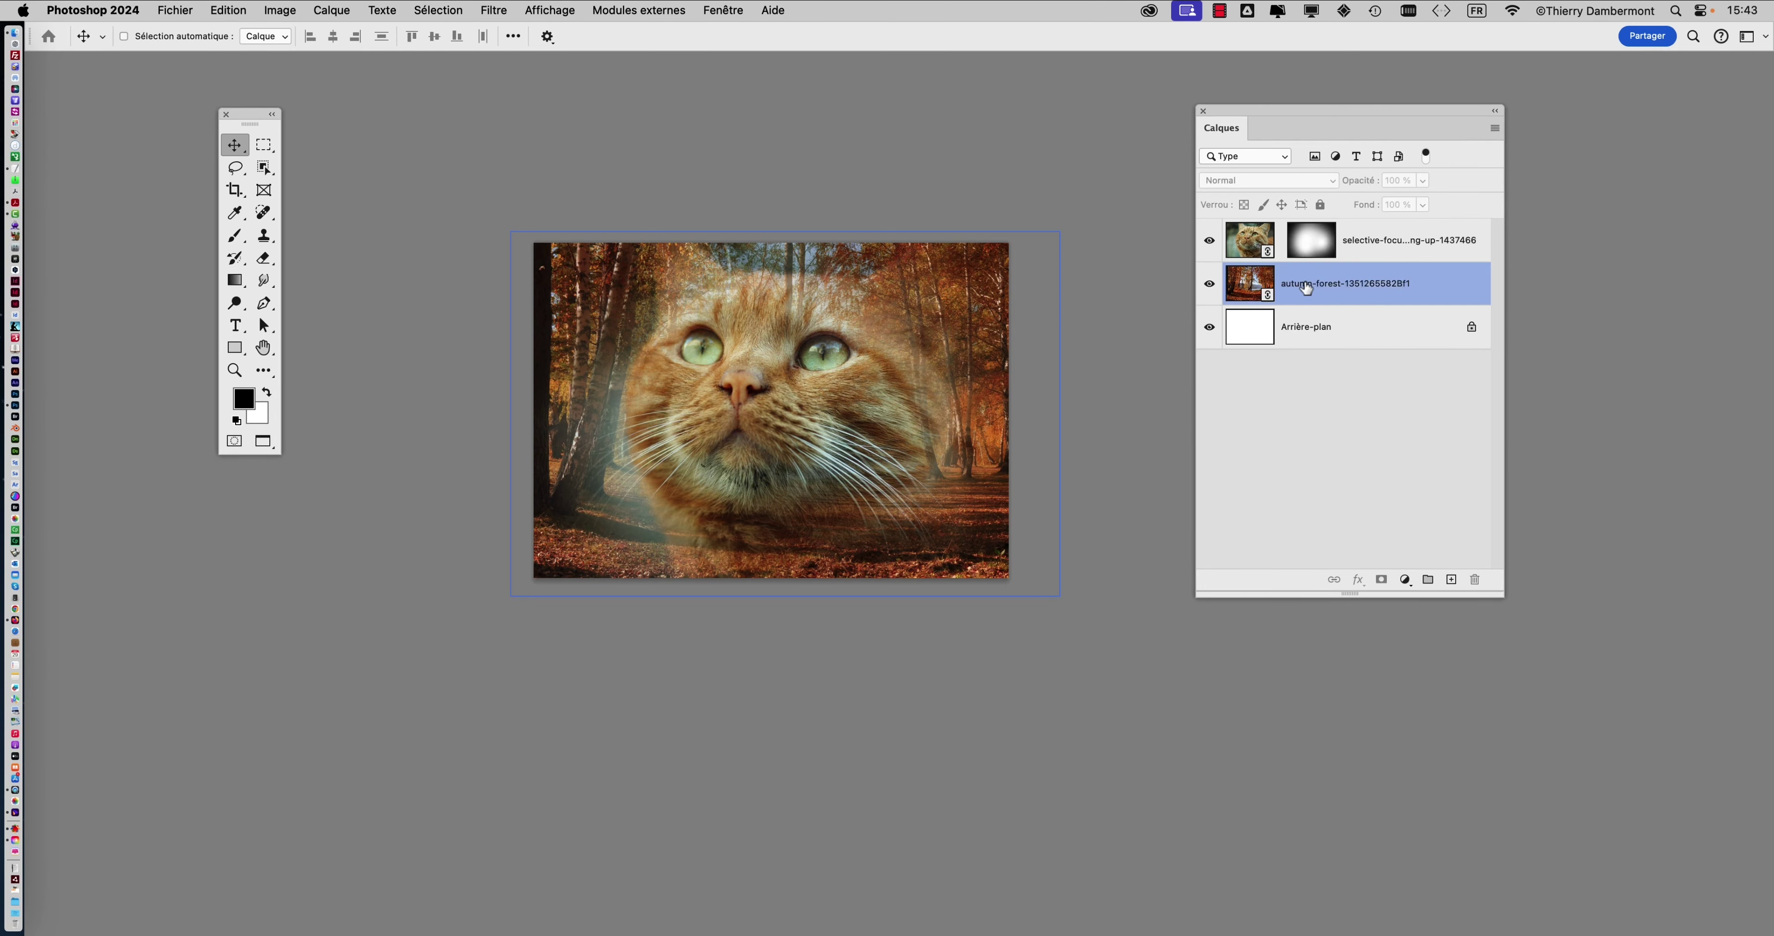
left_click(1210, 239)
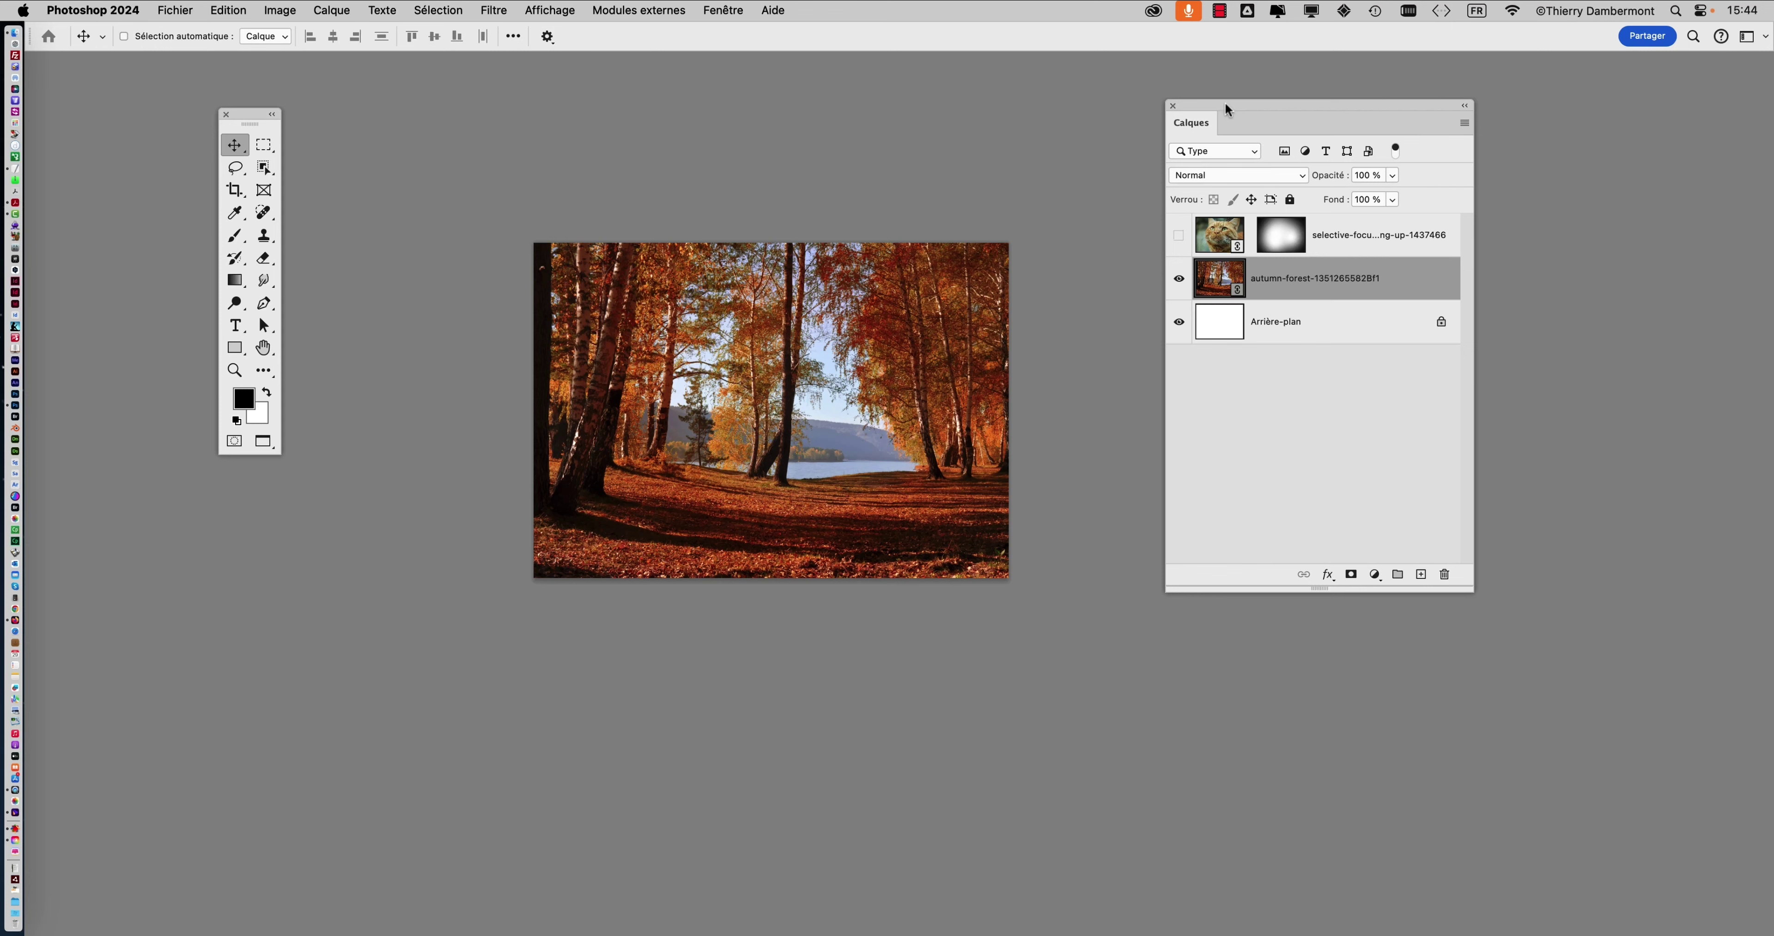
left_click_drag(1225, 103, 1100, 111)
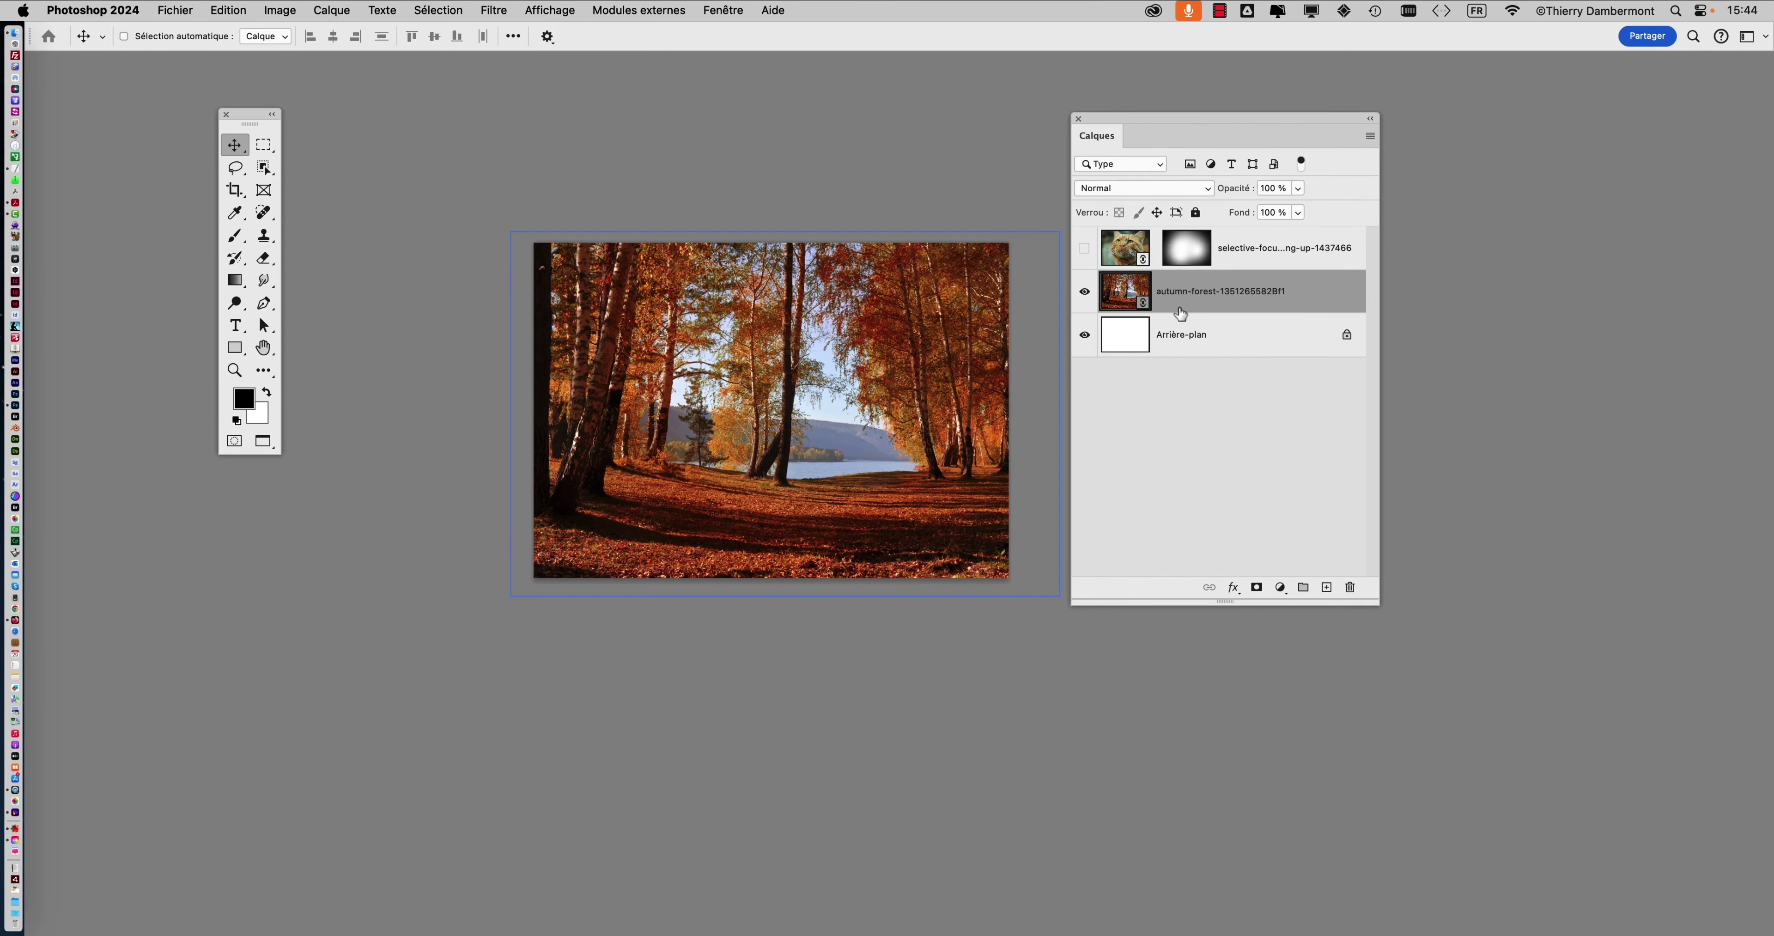
left_click_drag(1128, 114, 1301, 97)
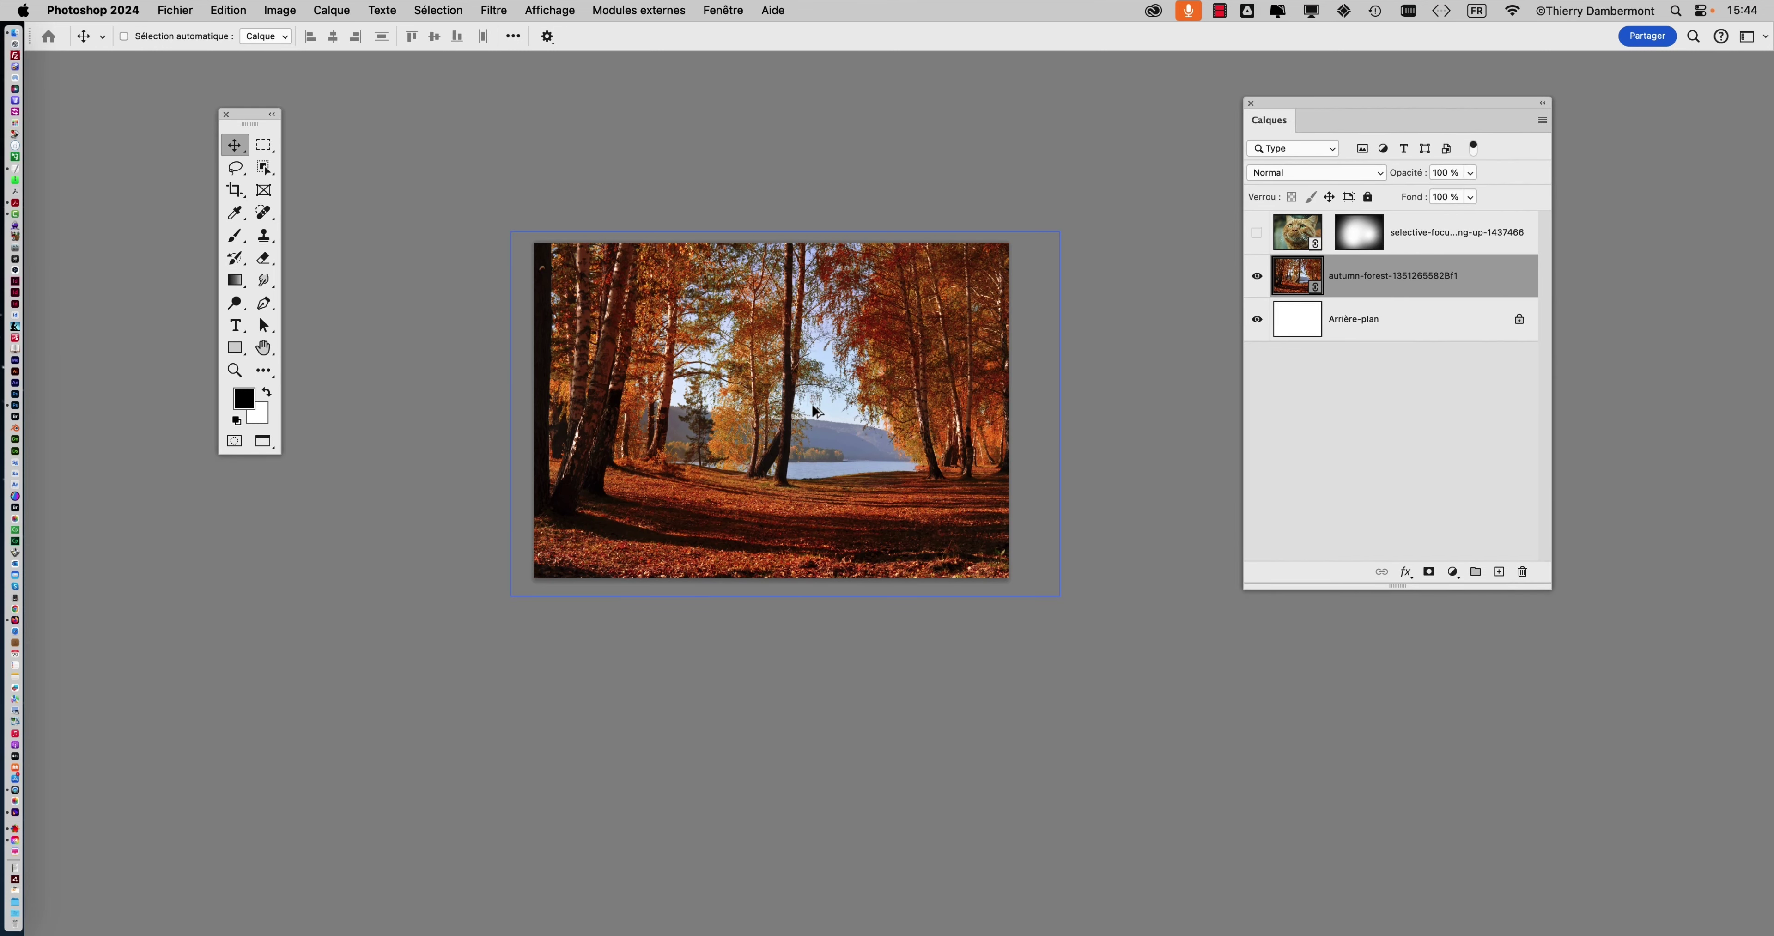
- Add a Noir et blanc adjustment layer directly above the autumn-forest layer
scroll(810, 401, "up", 3)
scroll(809, 402, "down", 2)
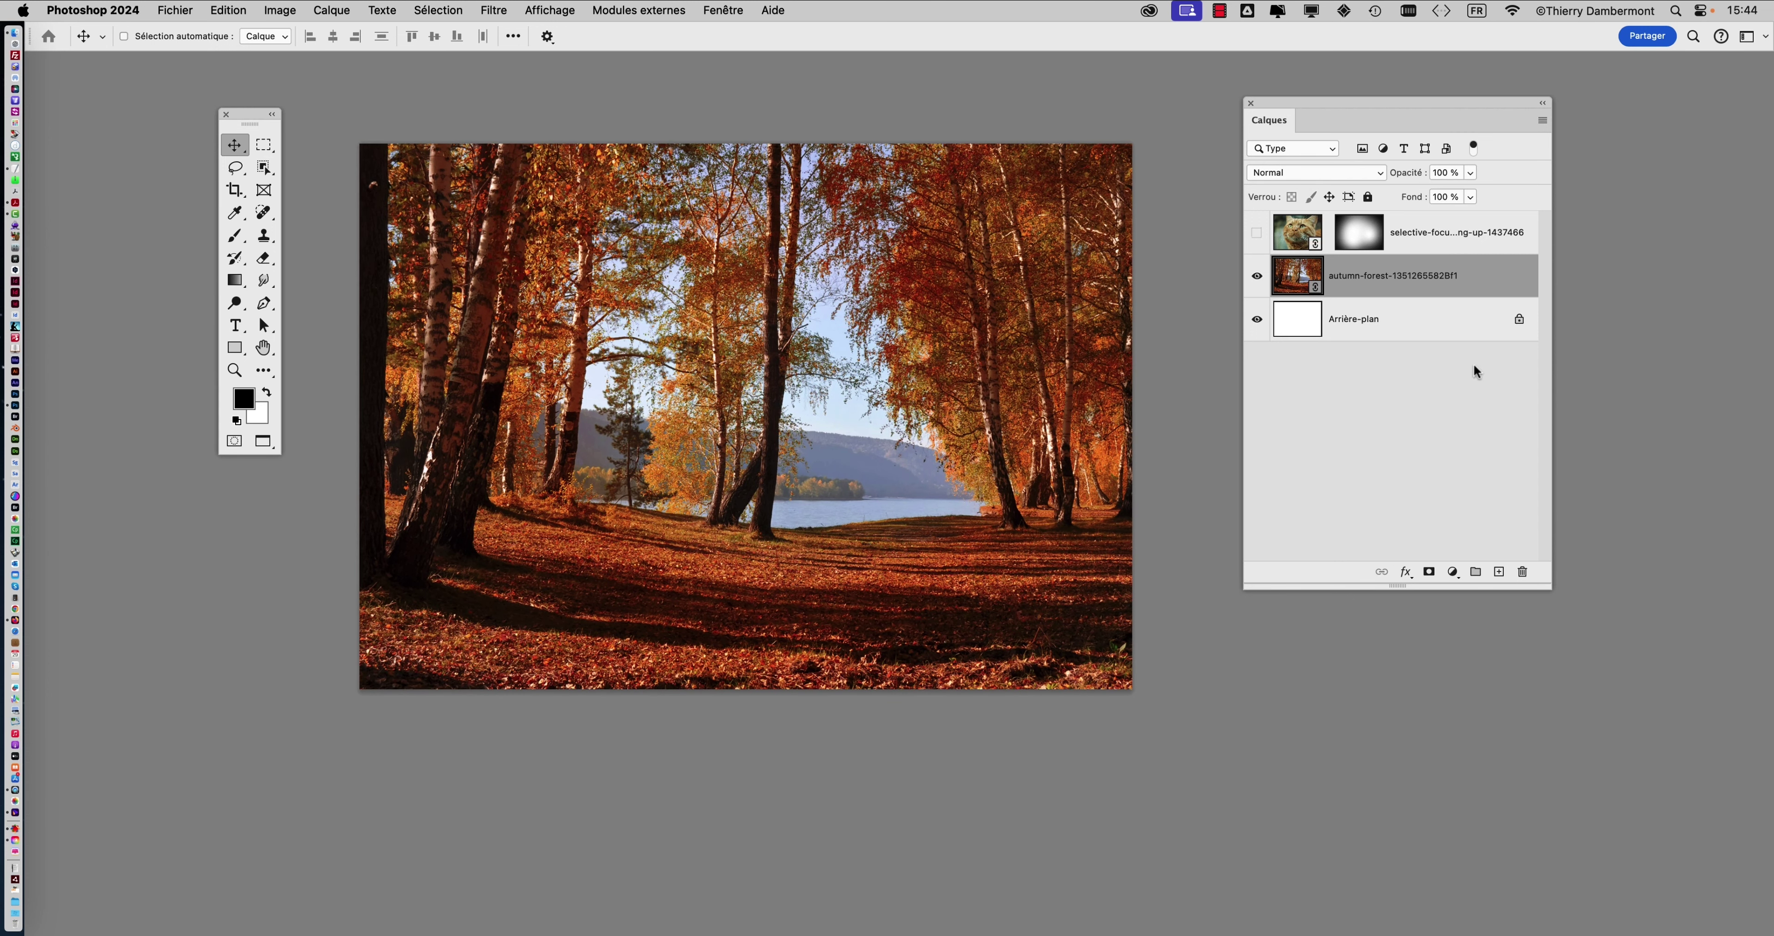
left_click_drag(1548, 585, 1520, 440)
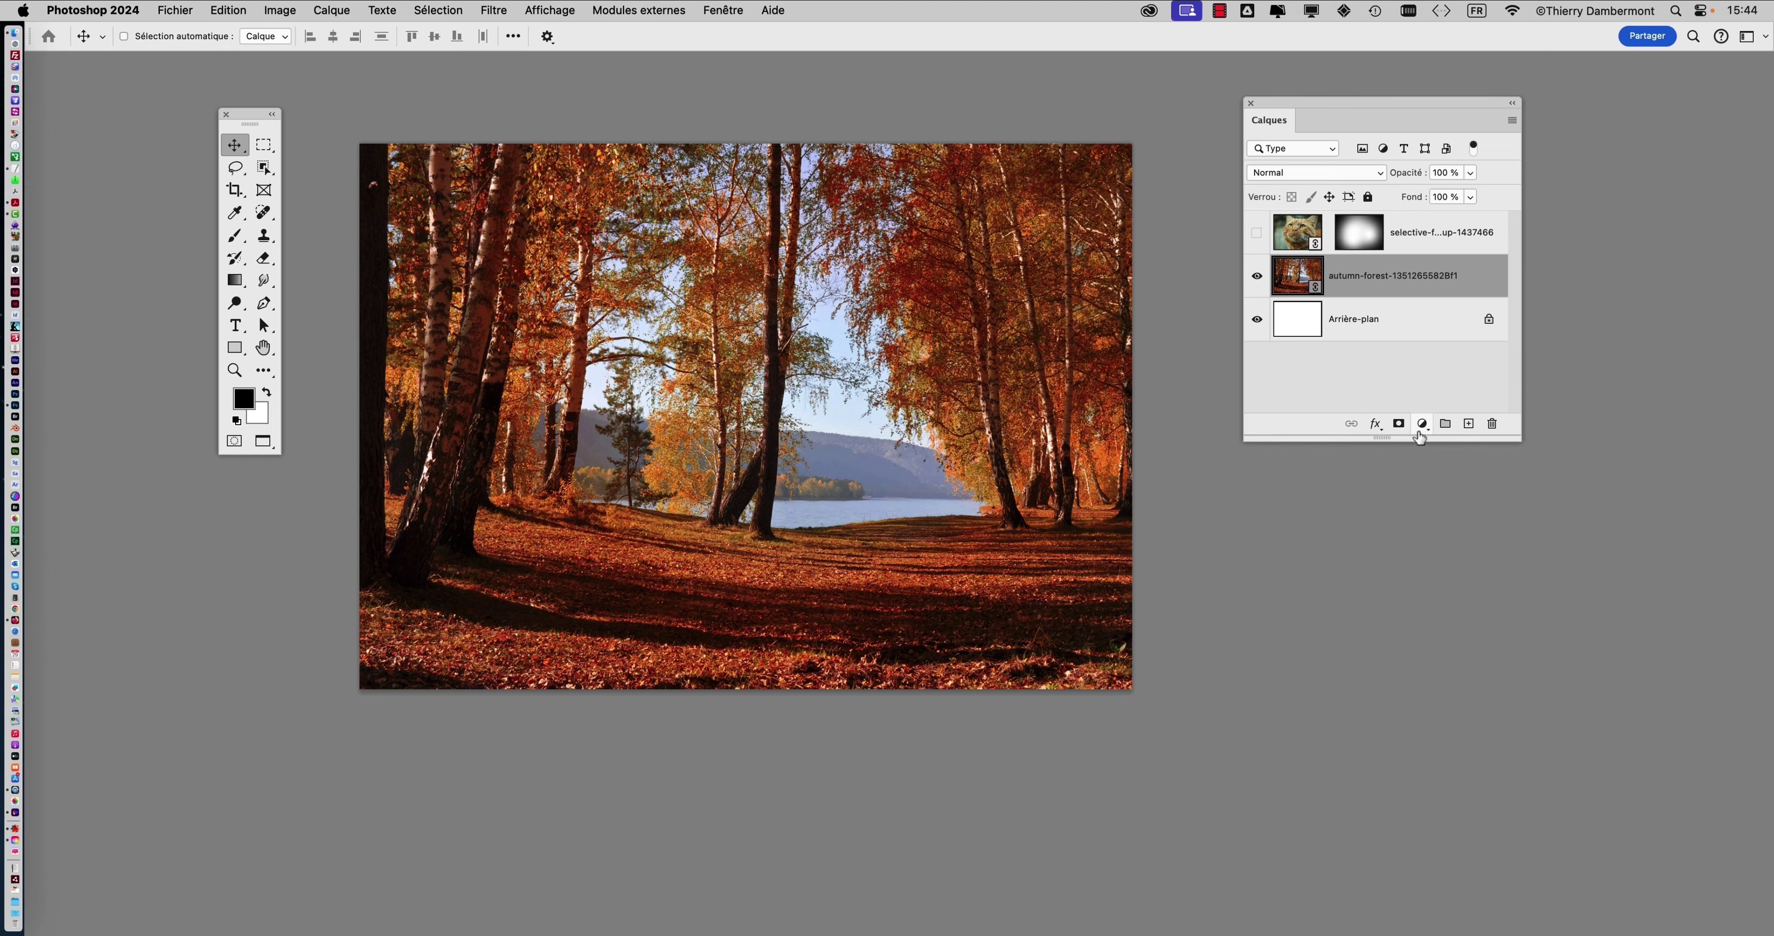
key("super")
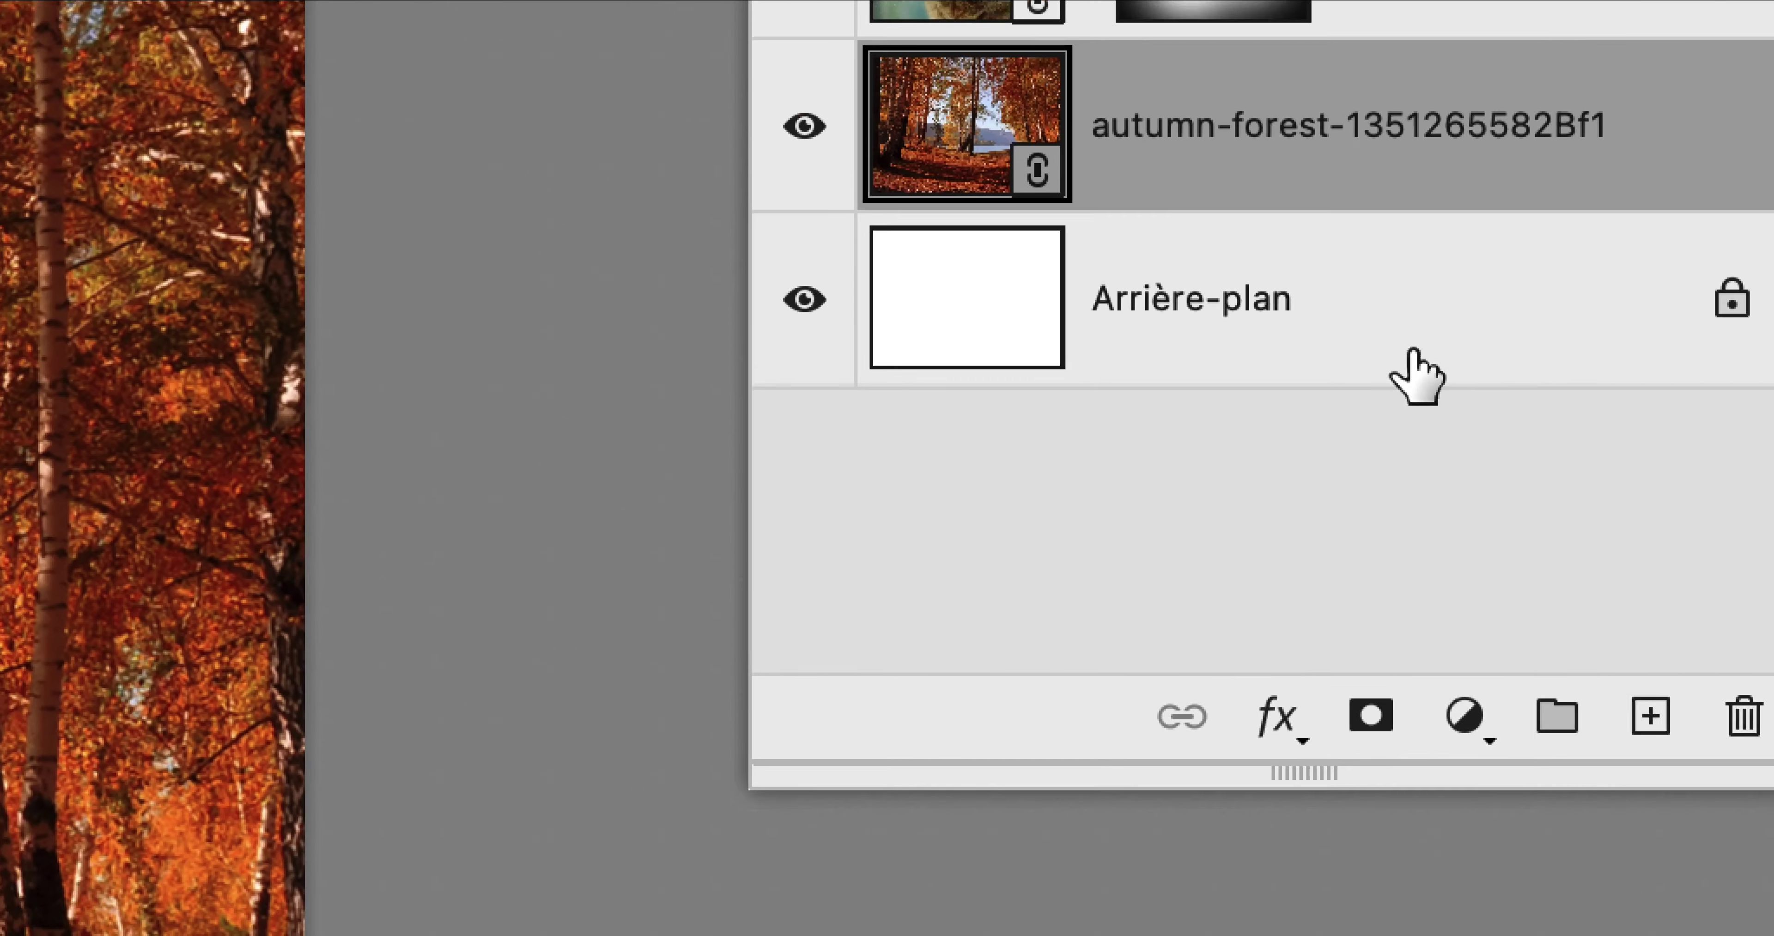
left_click(1405, 337)
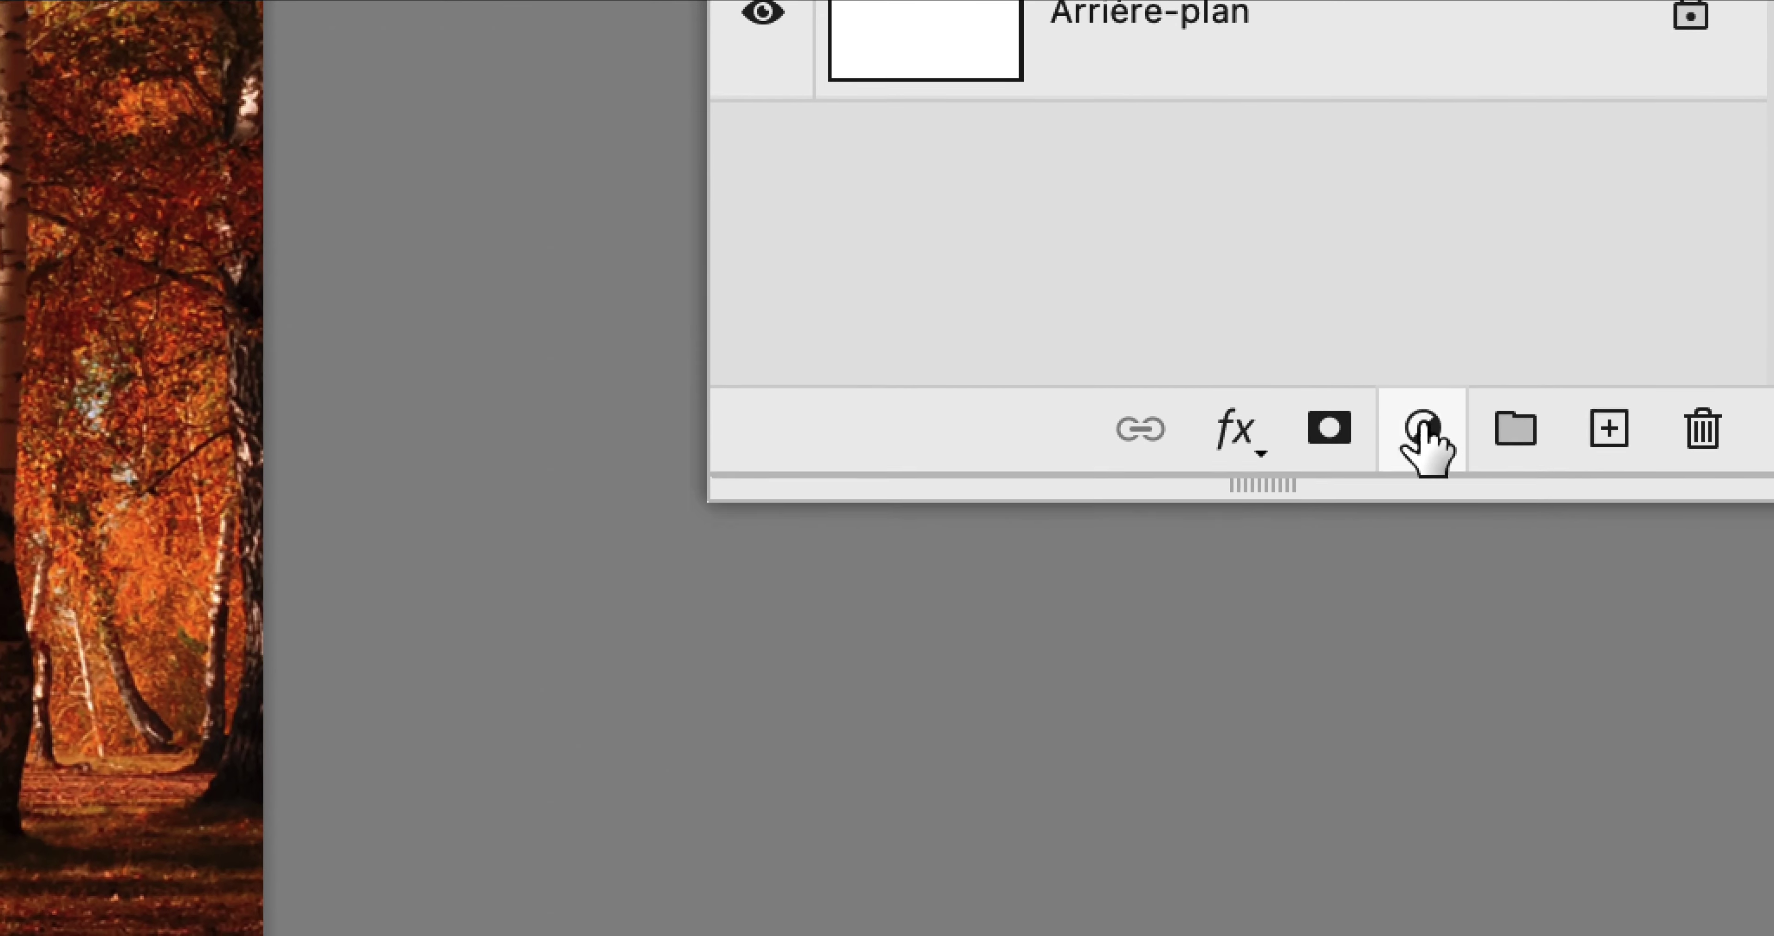
left_click(1424, 430)
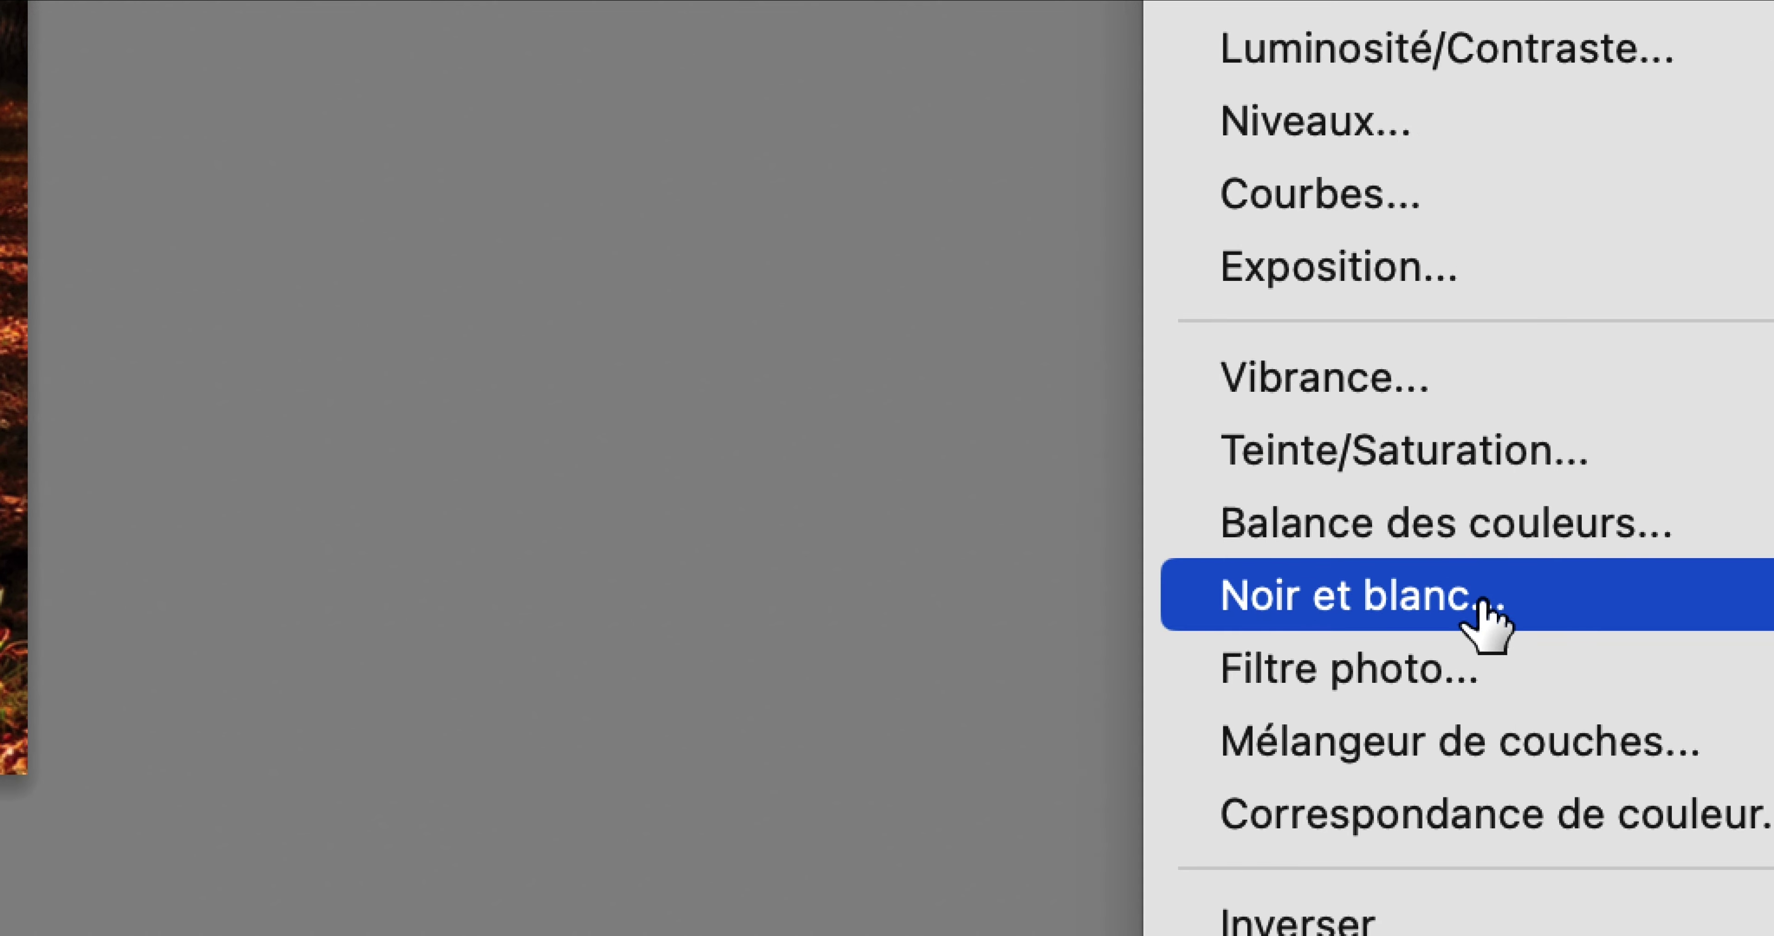
left_click(1488, 623)
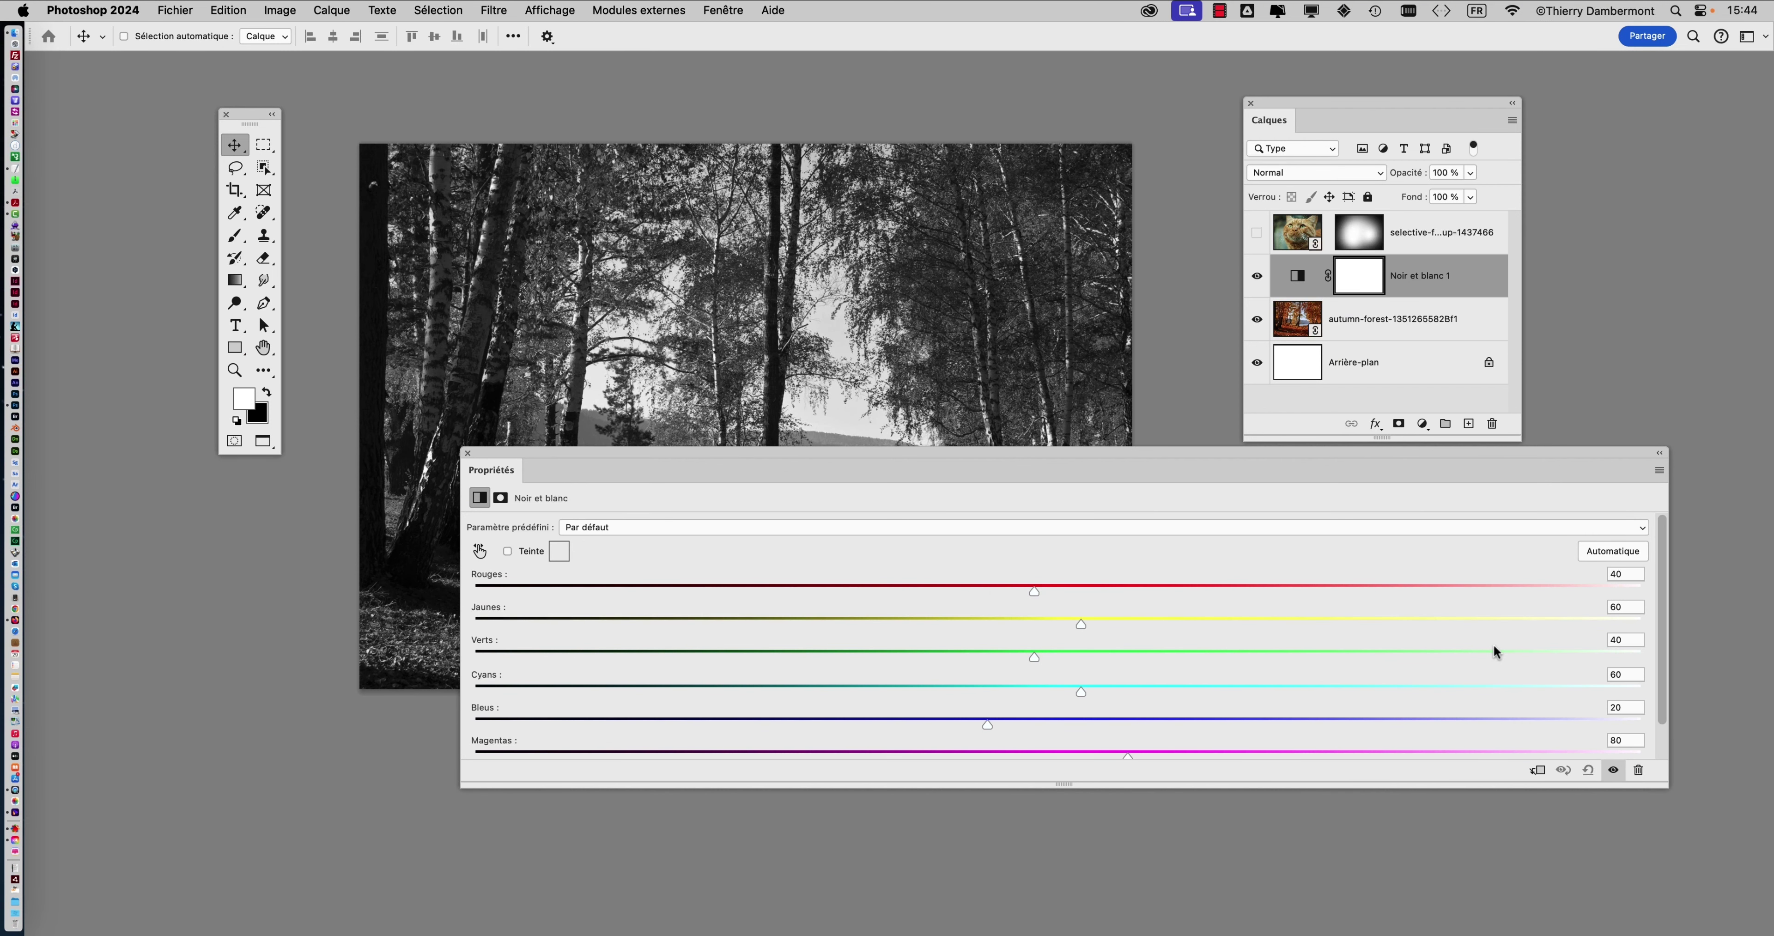
- Resize and rearrange the Properties and Layers panels so the forest image and all the colour sliders are in view
left_click_drag(1665, 786, 1016, 683)
key("alt+bracketleft")
left_click_drag(737, 453, 1463, 172)
left_click_drag(1710, 404, 1665, 737)
left_click_drag(1274, 134, 187, 538)
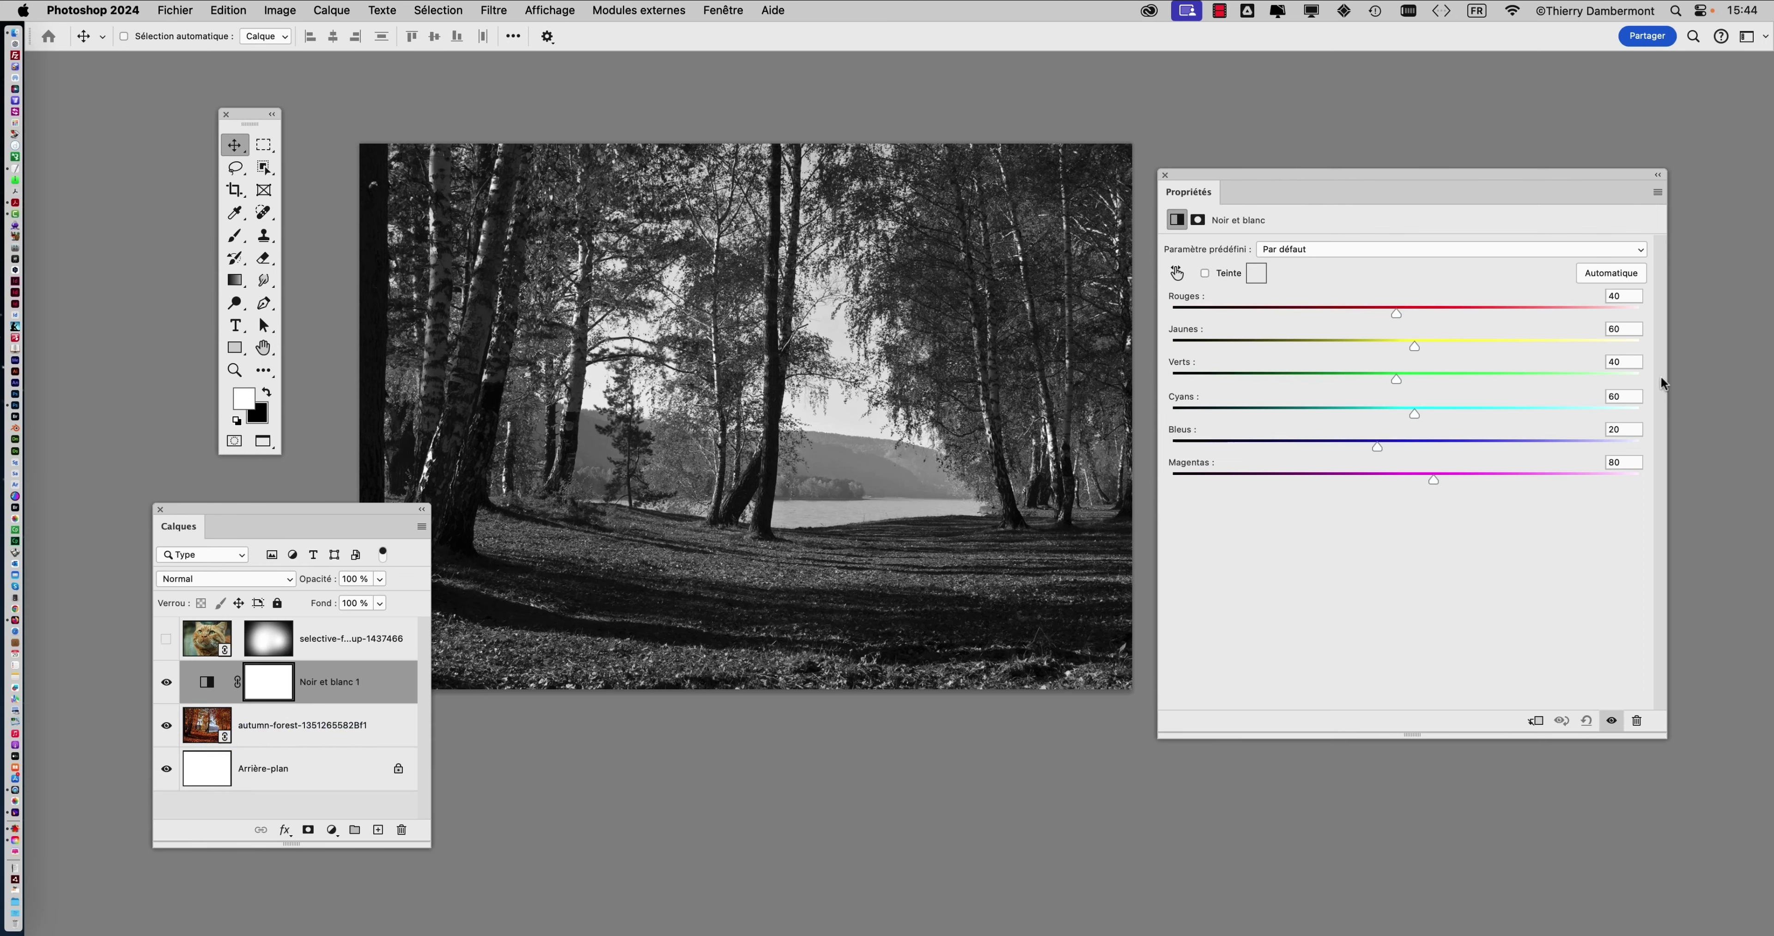
- Tune the black-and-white conversion with Jaunes 136, Verts 45, Cyans 99, Bleus 4 and Magentas -15
left_click_drag(1408, 317, 1480, 350)
mouse_move(1350, 311)
left_mouse_down()
mouse_move(1390, 308)
mouse_move(1351, 310)
left_mouse_up()
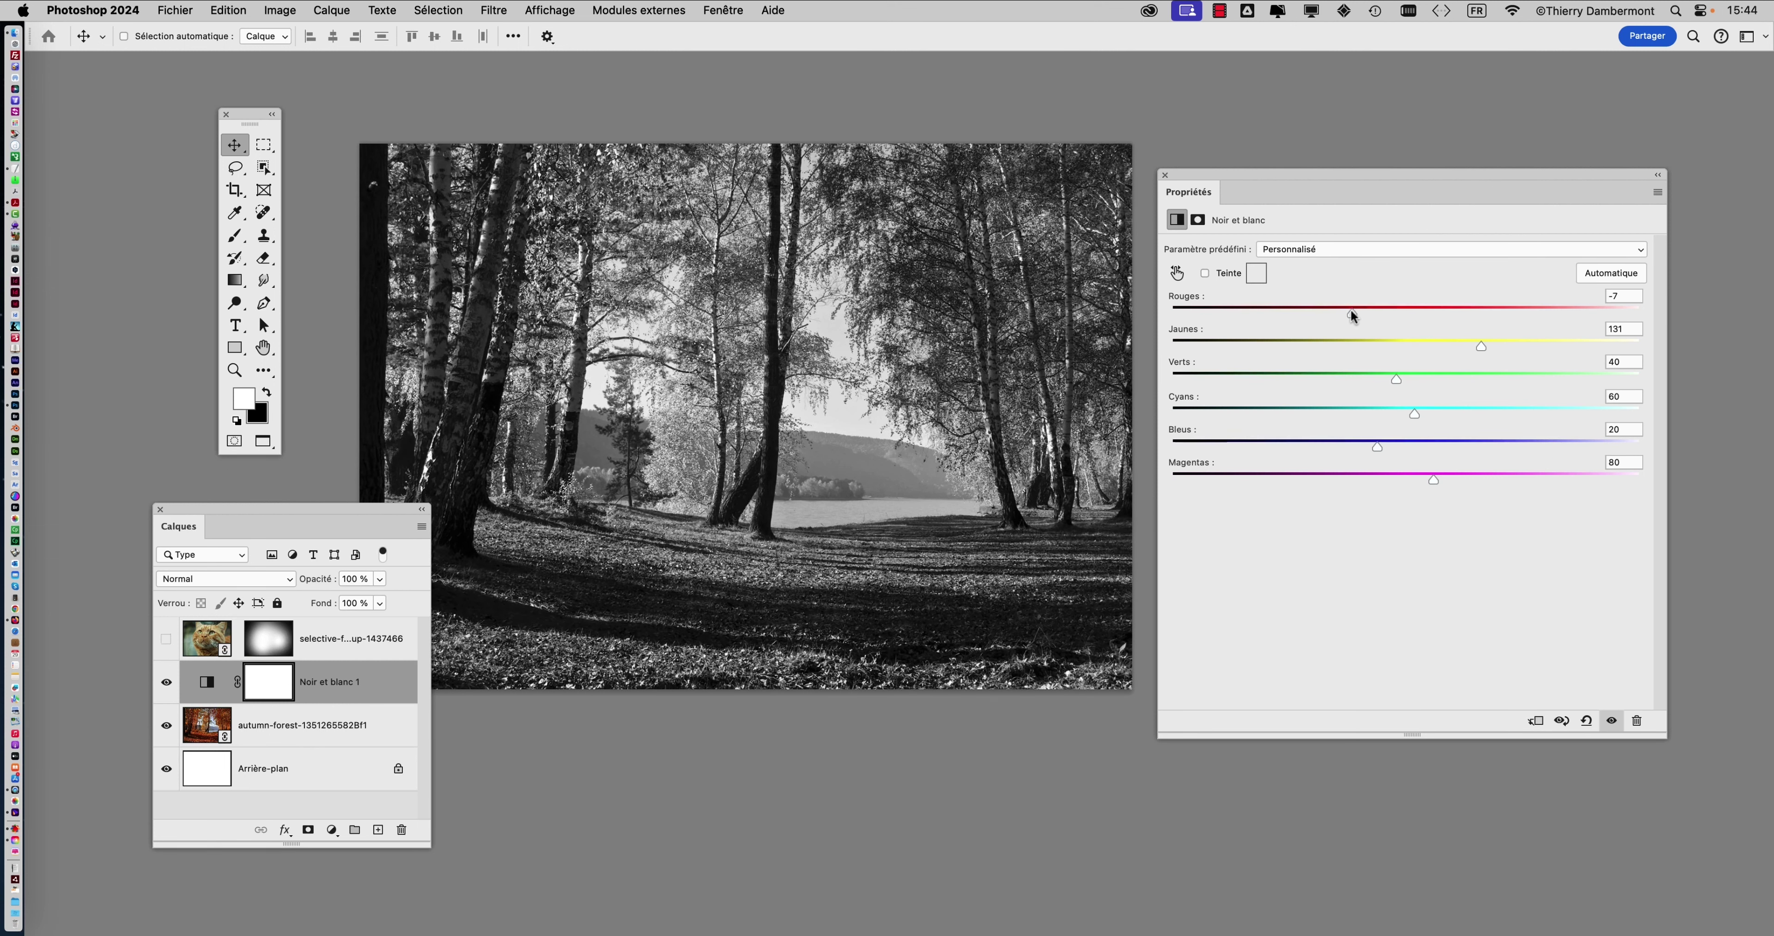
left_click_drag(1403, 377, 1520, 408)
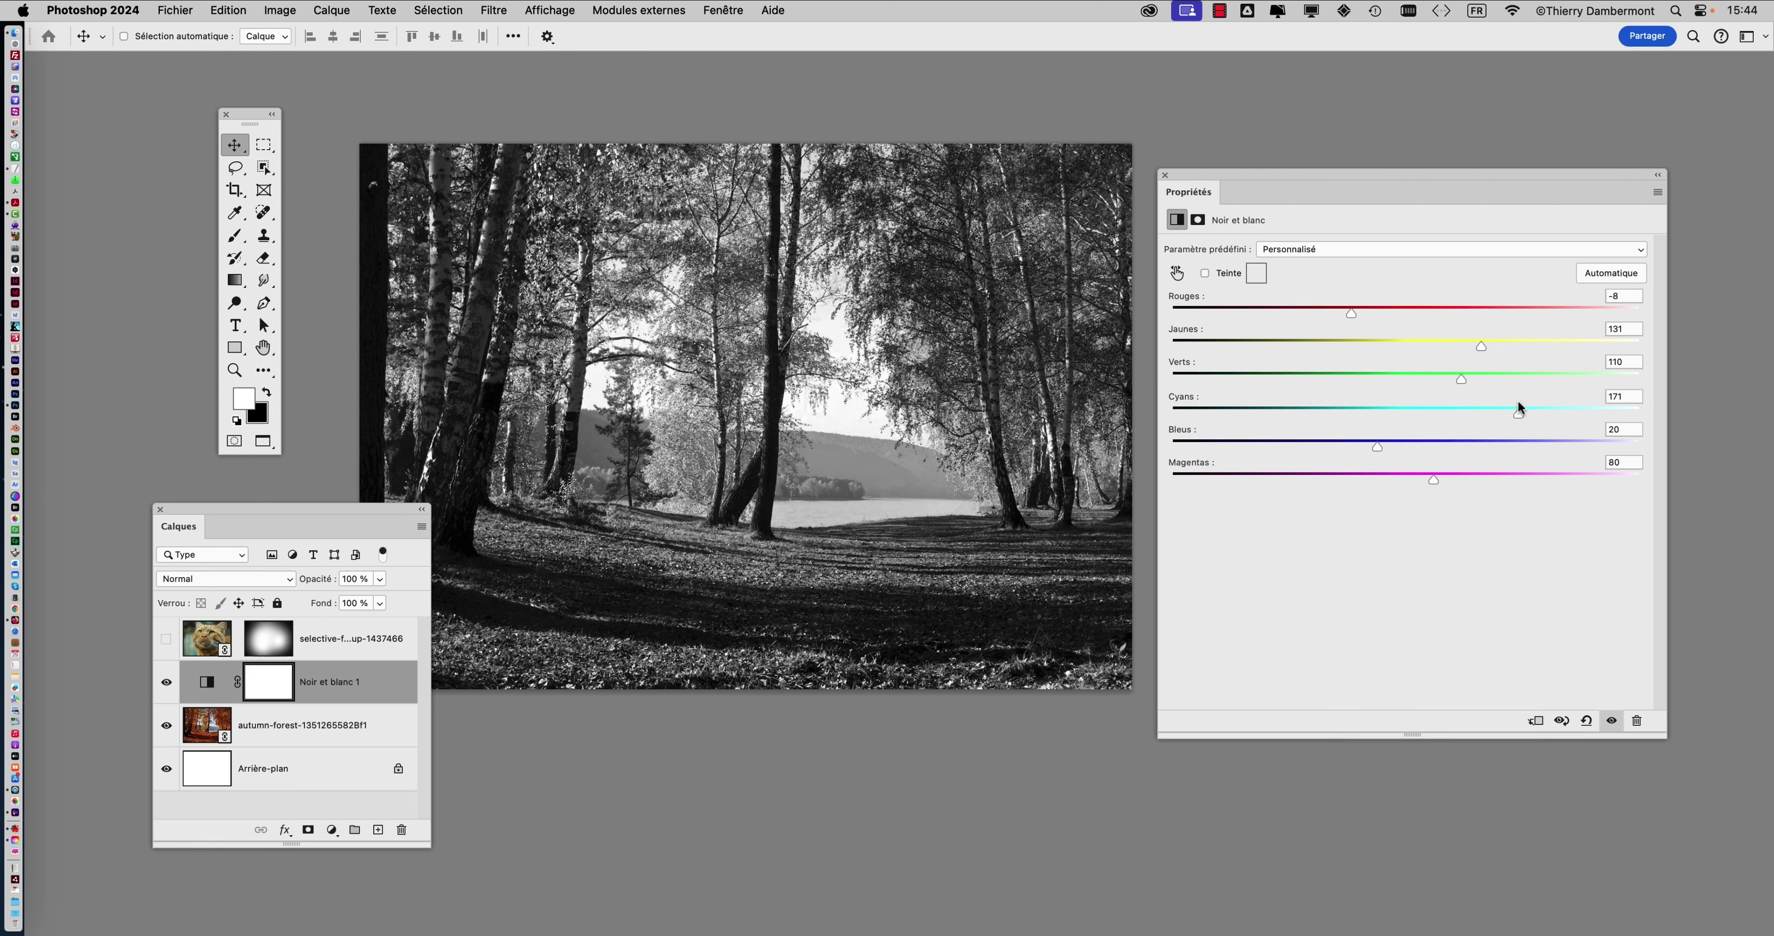
left_click_drag(1368, 447, 1345, 476)
left_click_drag(1451, 447, 1362, 441)
left_click_drag(1503, 409, 1485, 336)
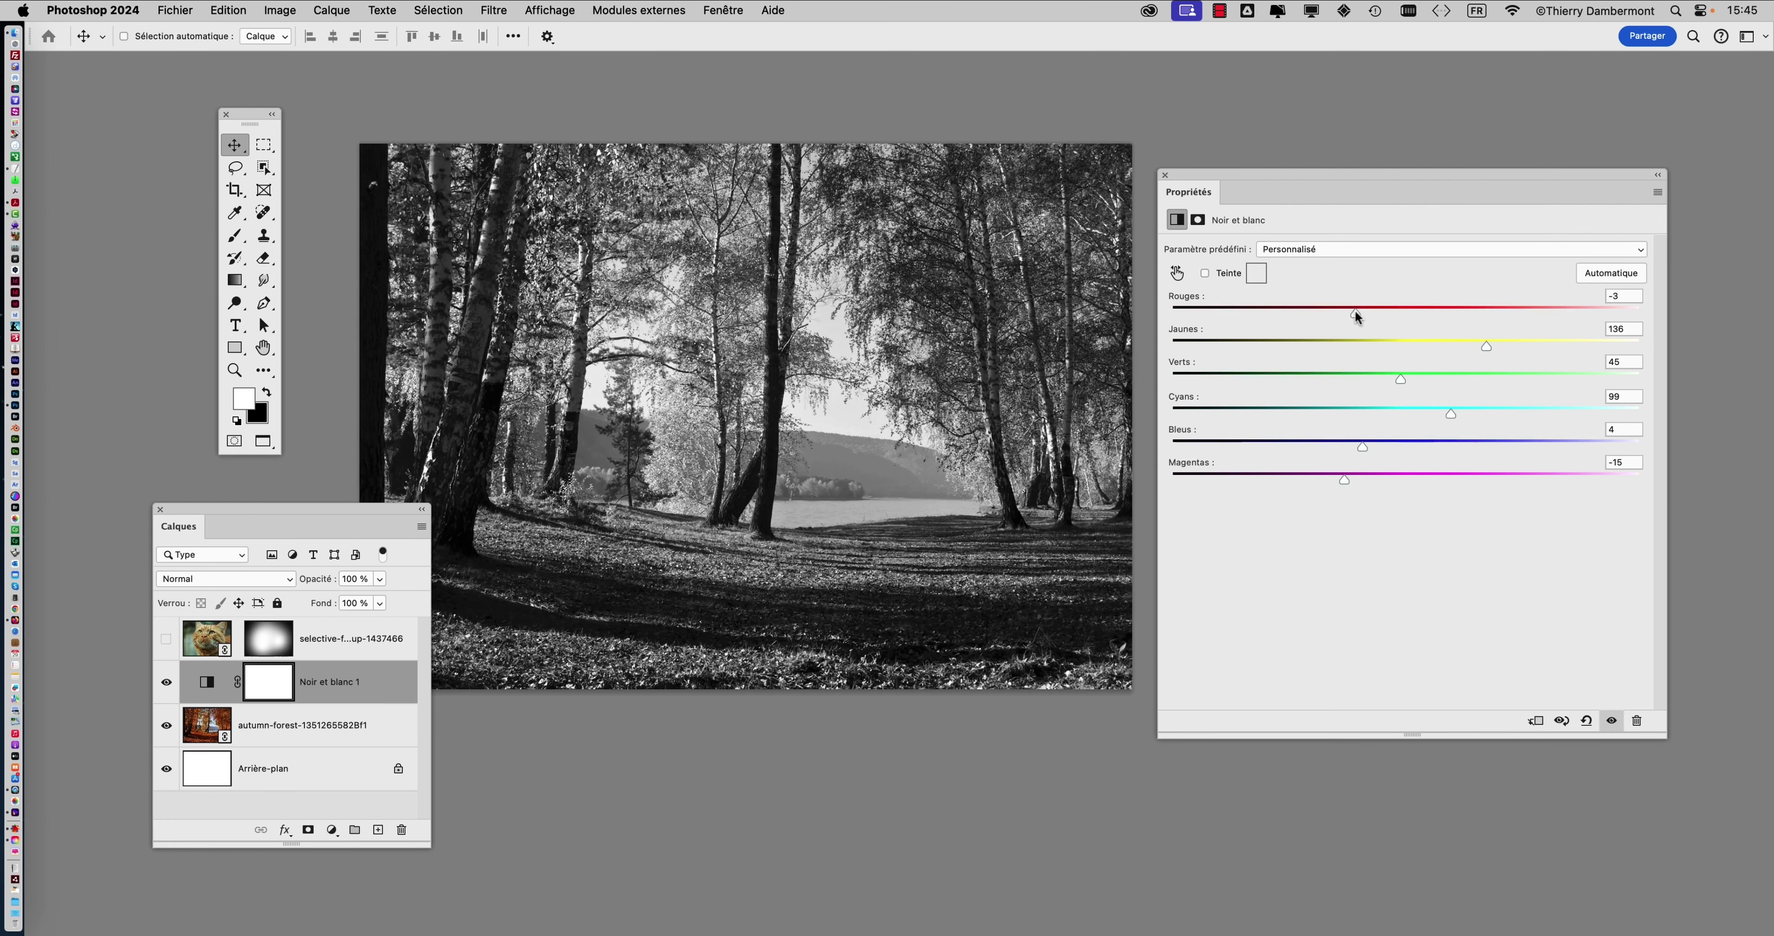
- Brighten the foliage by setting Rouges to 111 and Jaunes to 96, and close the adjustment properties
left_click_drag(1354, 309, 1419, 308)
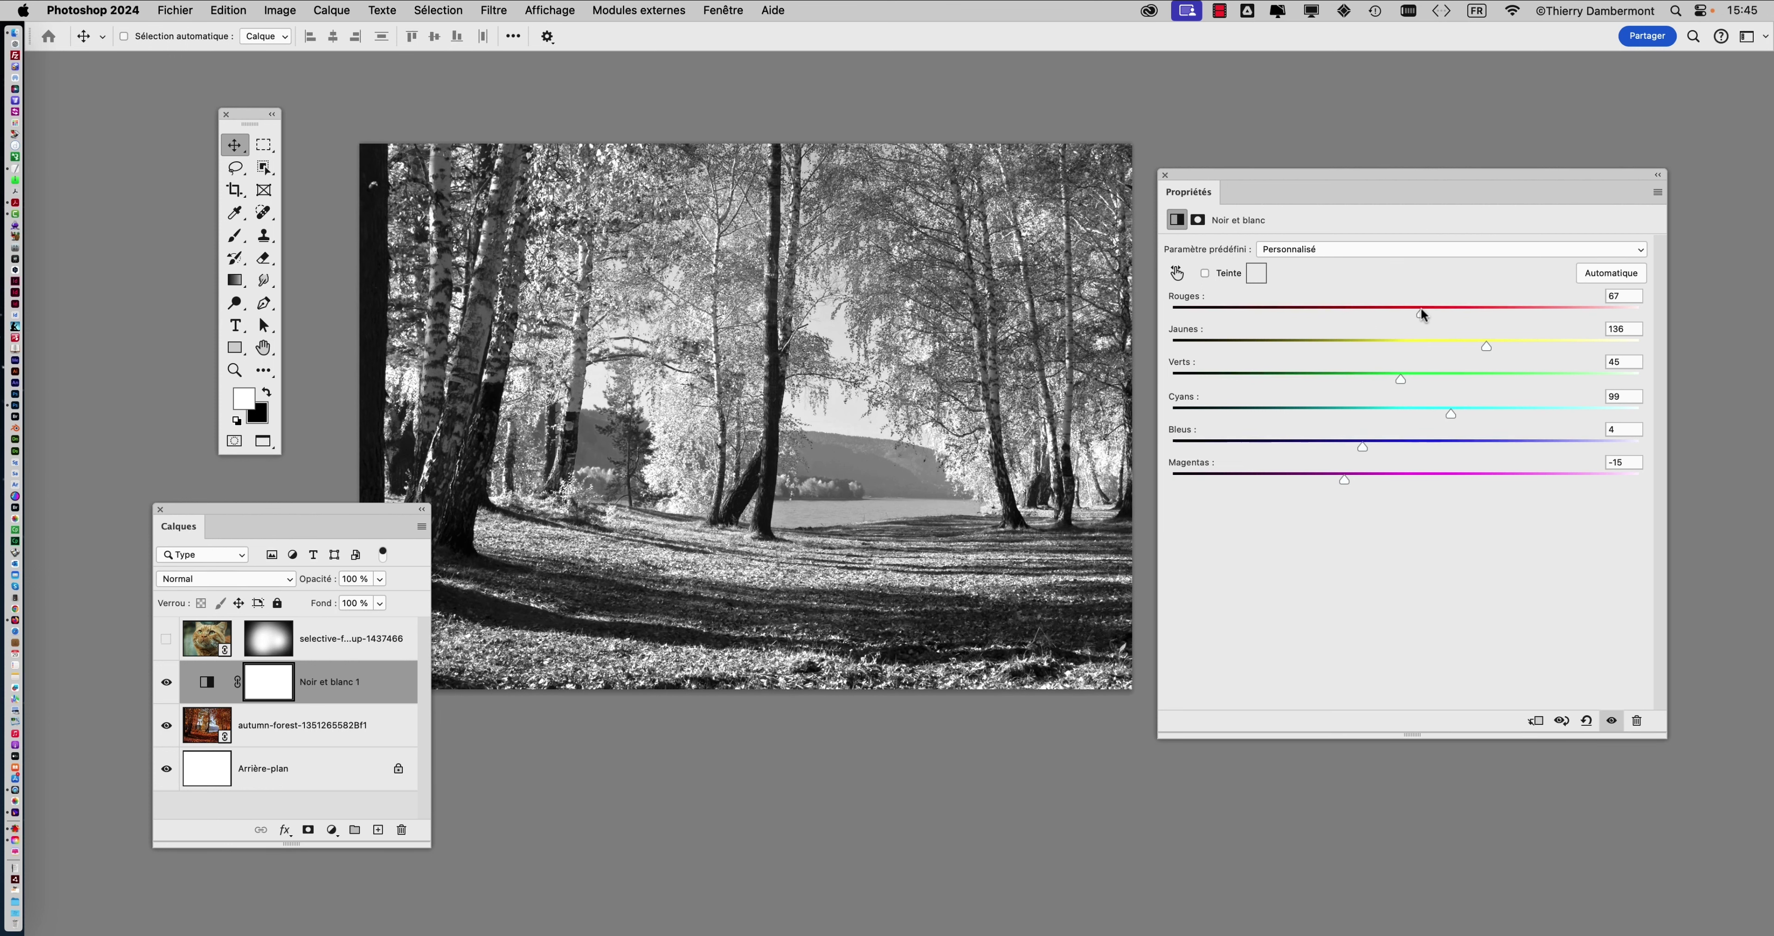
left_click_drag(1421, 307, 1462, 310)
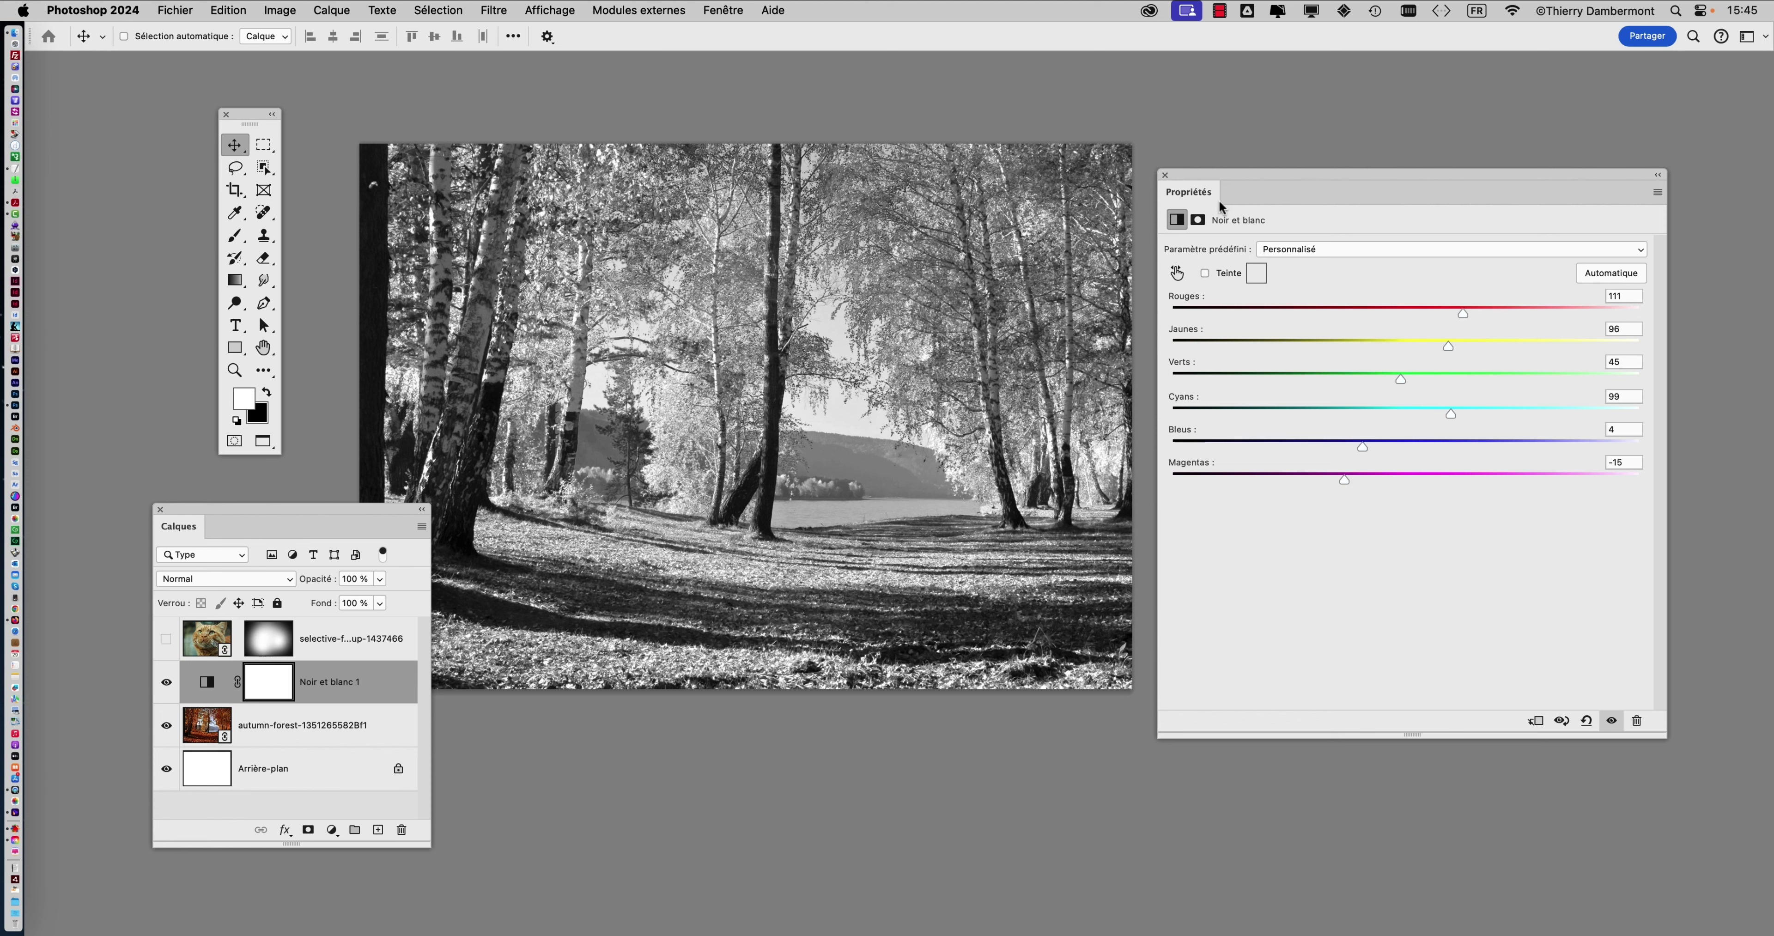
left_click(1166, 176)
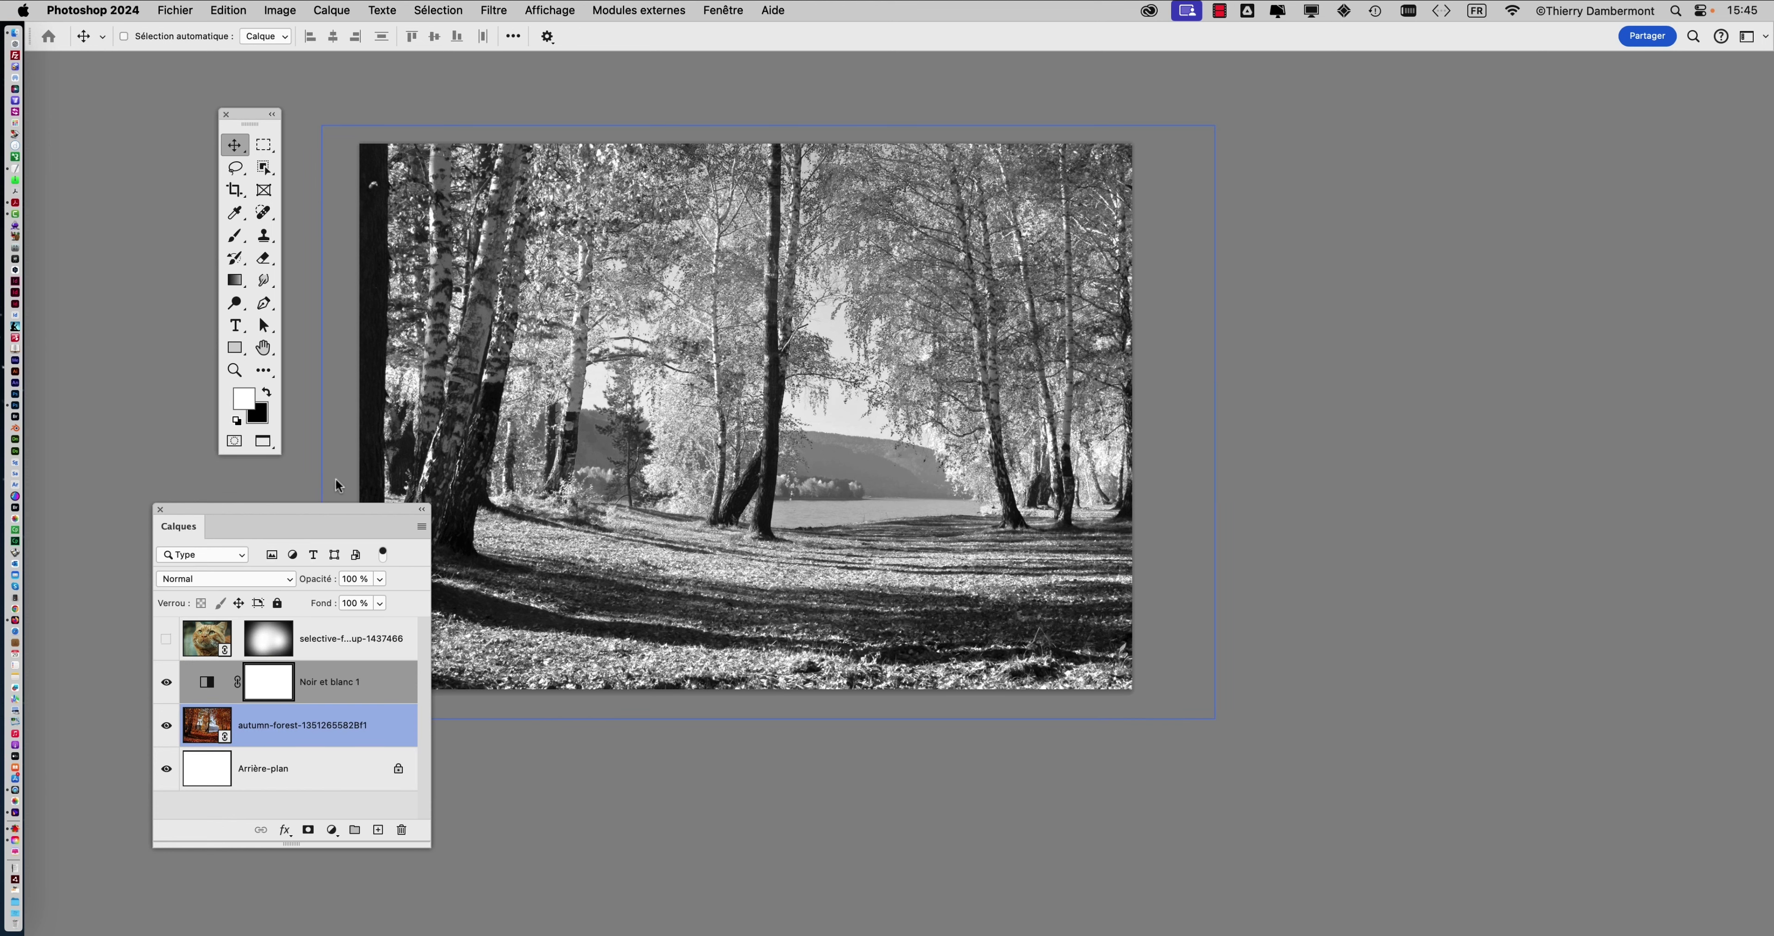
- Move and lengthen the Layers panel beside the image, and briefly reopen the Noir et blanc adjustment to review its settings
left_click_drag(320, 514, 1480, 142)
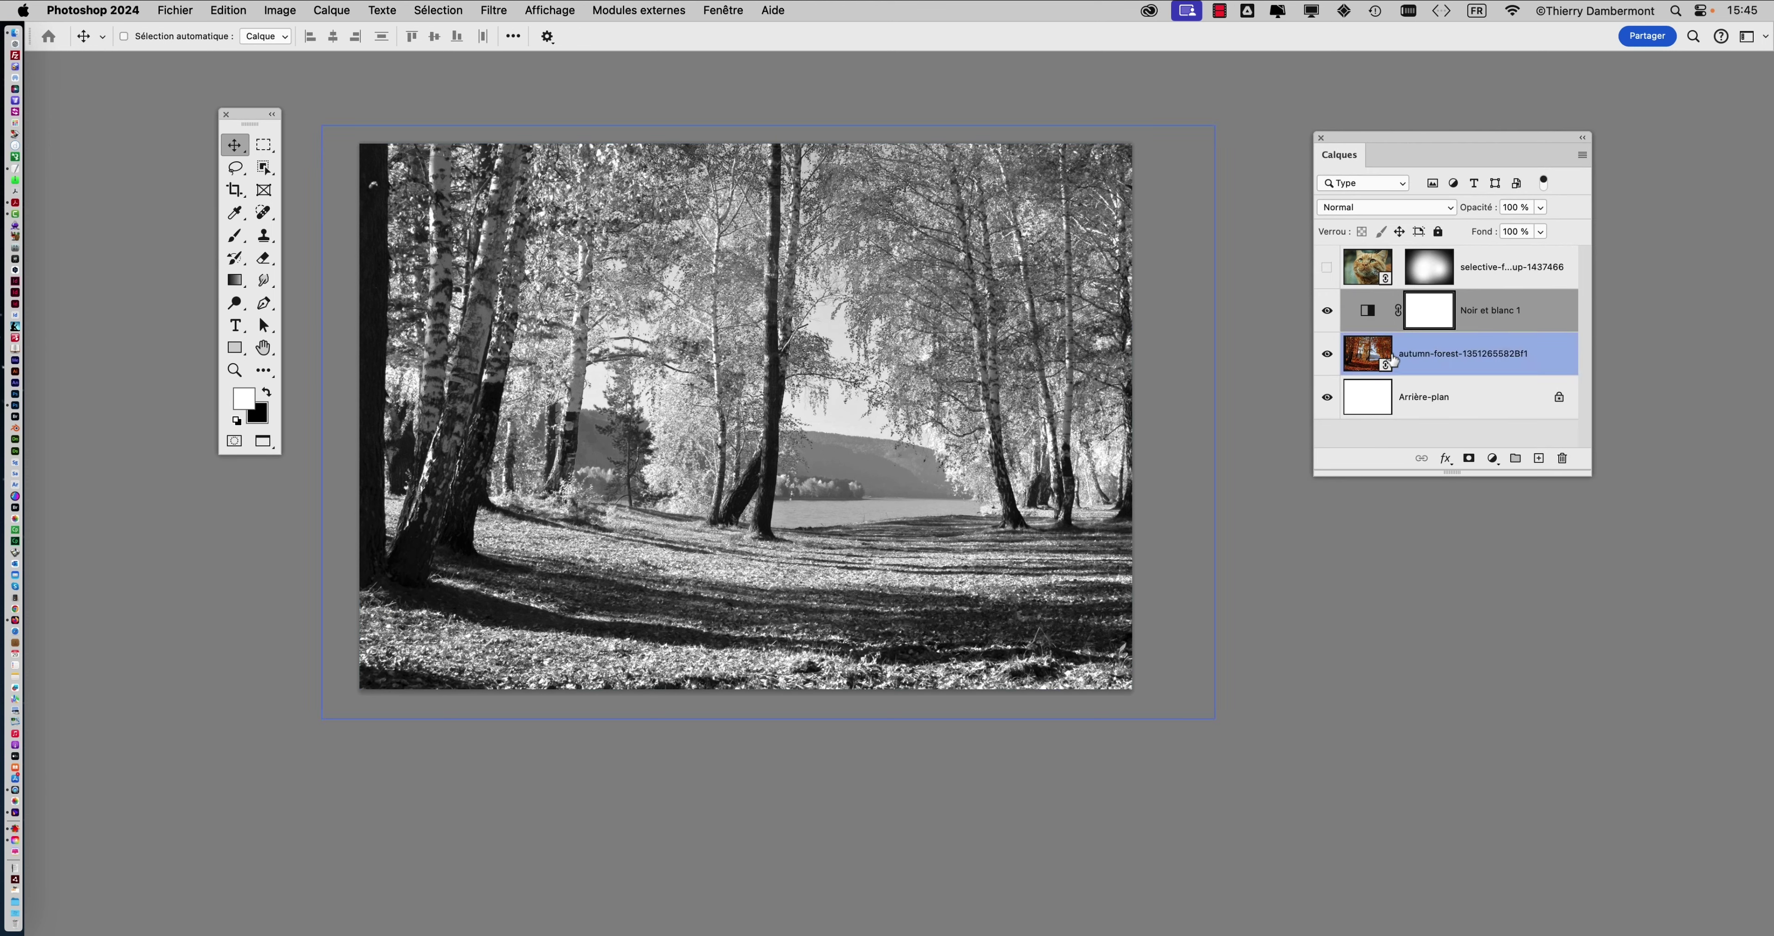
left_click_drag(1489, 474, 1487, 551)
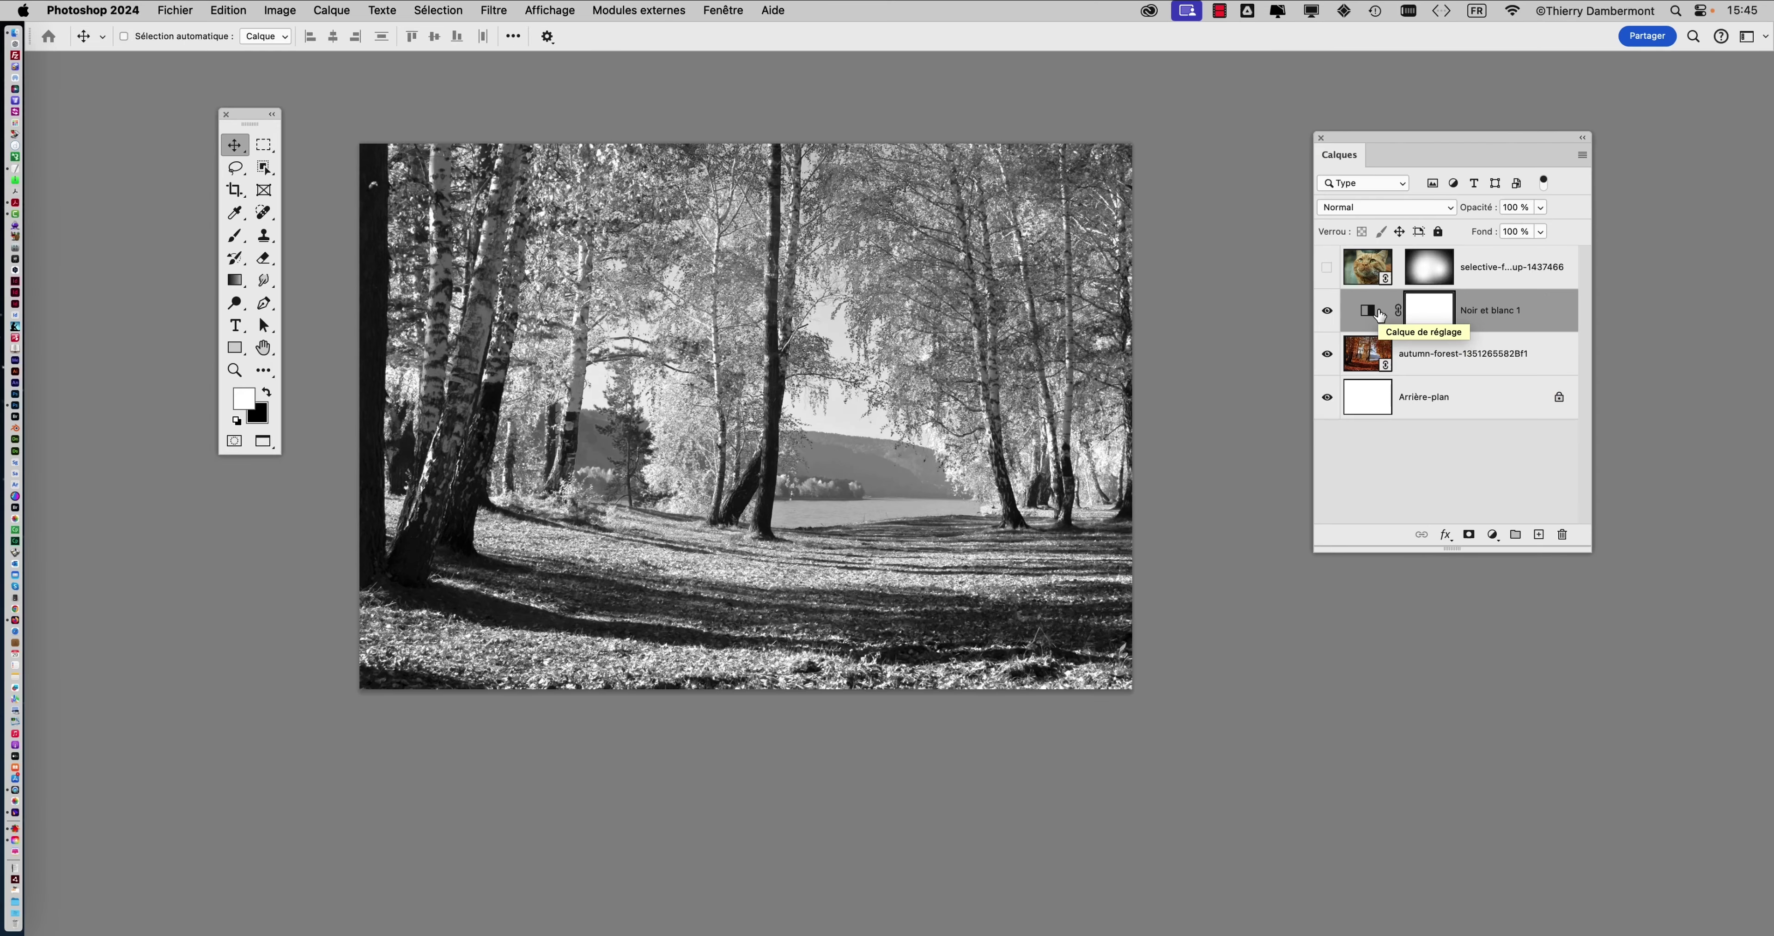
double_click(1372, 311)
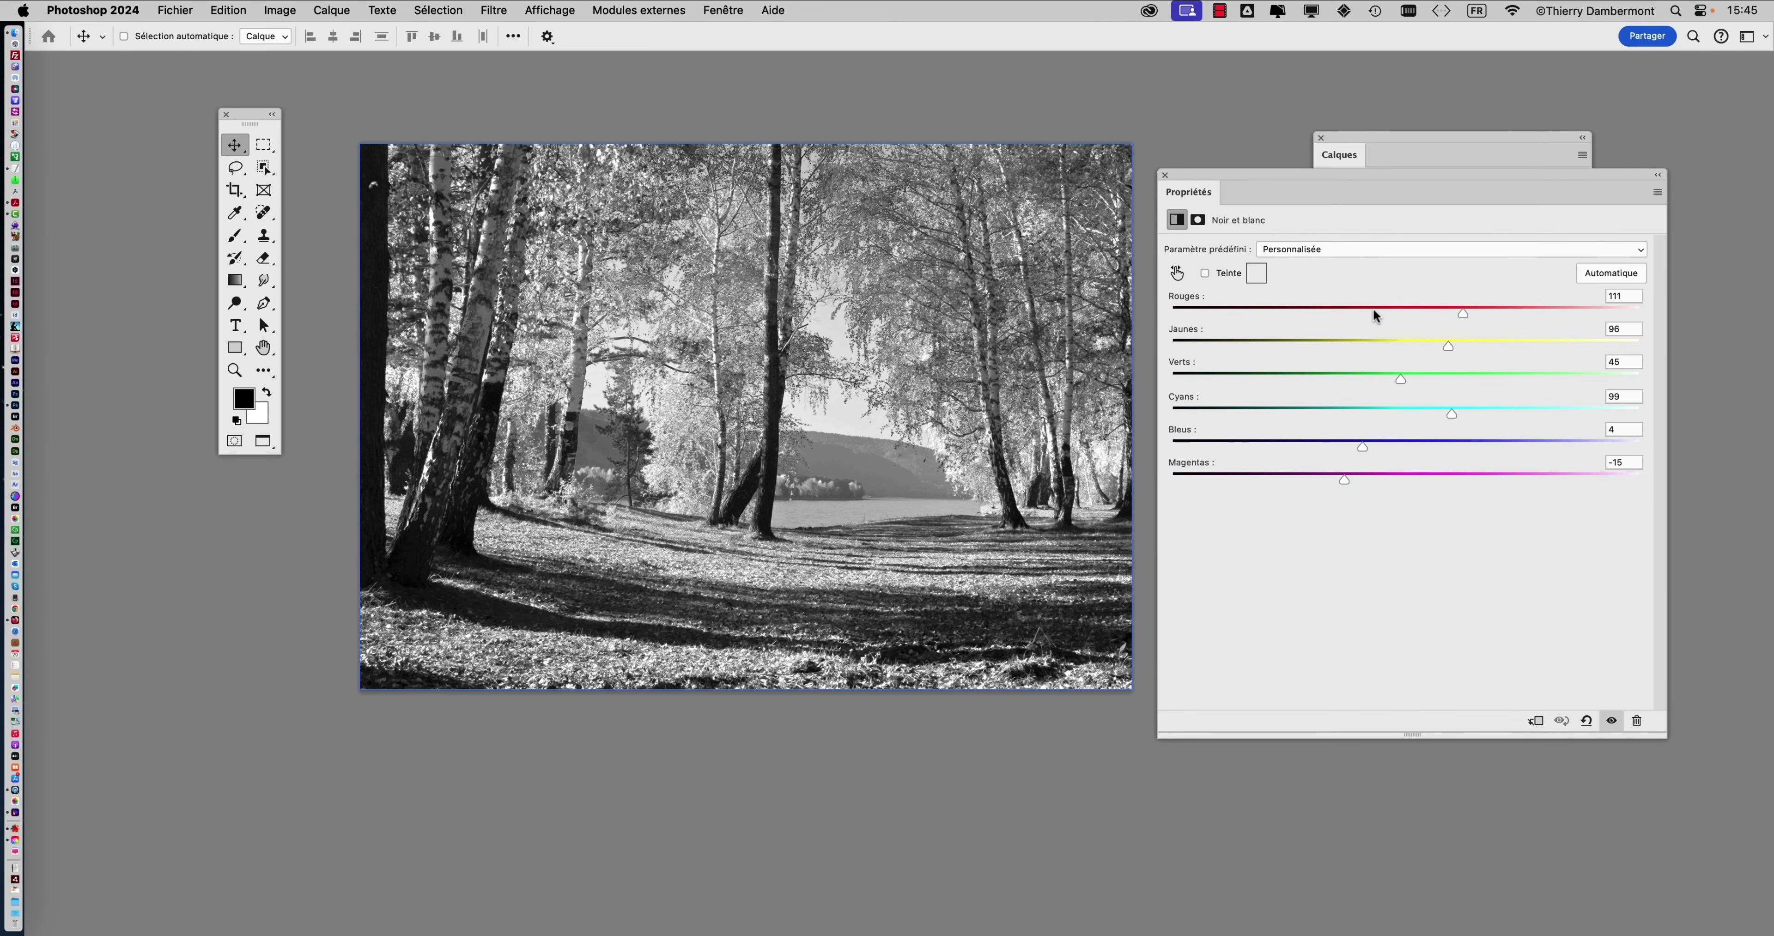
left_click(1163, 176)
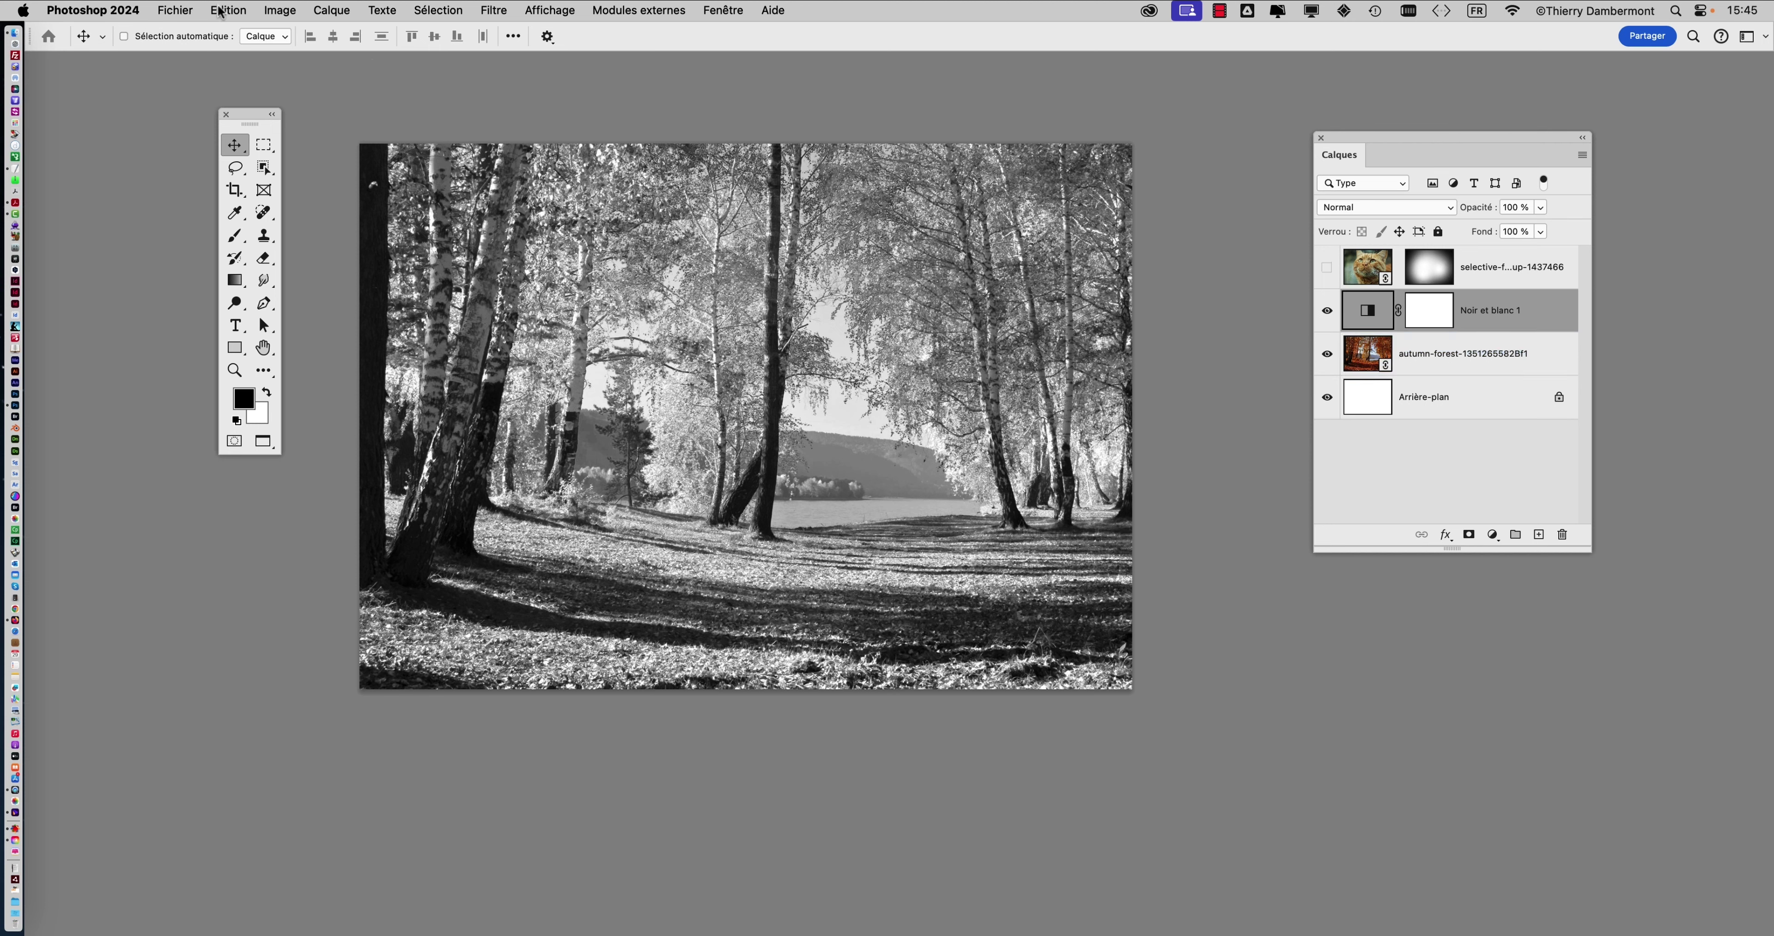
left_click(279, 8)
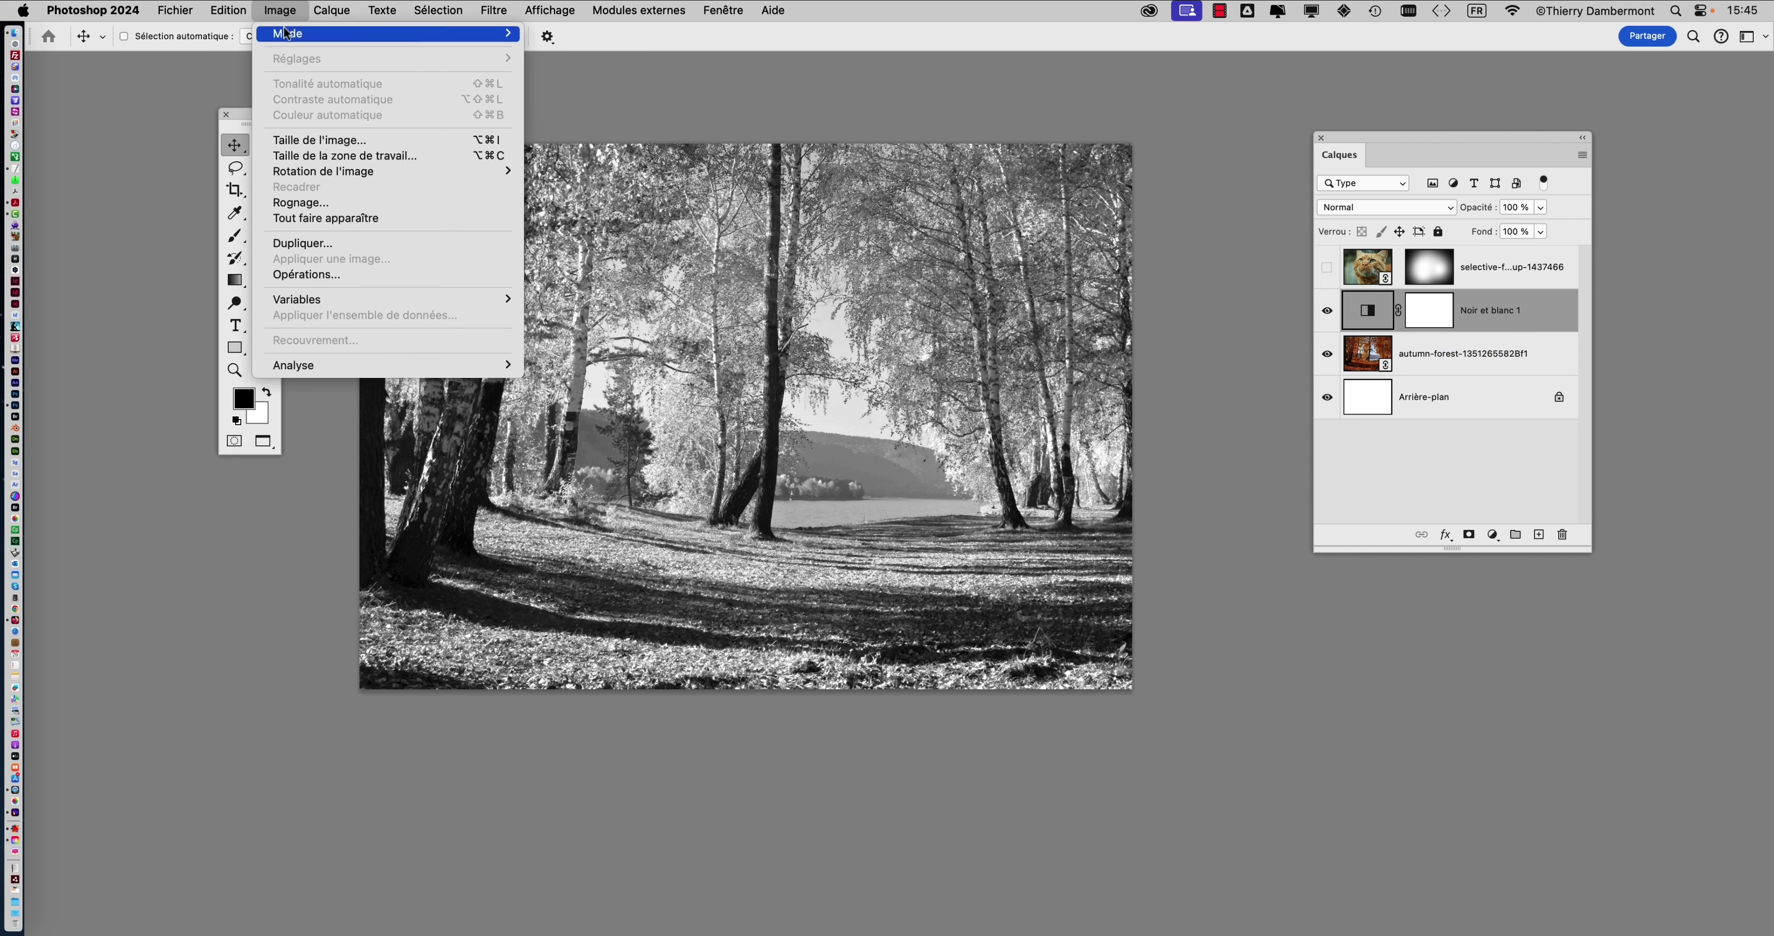
mouse_move(283, 36)
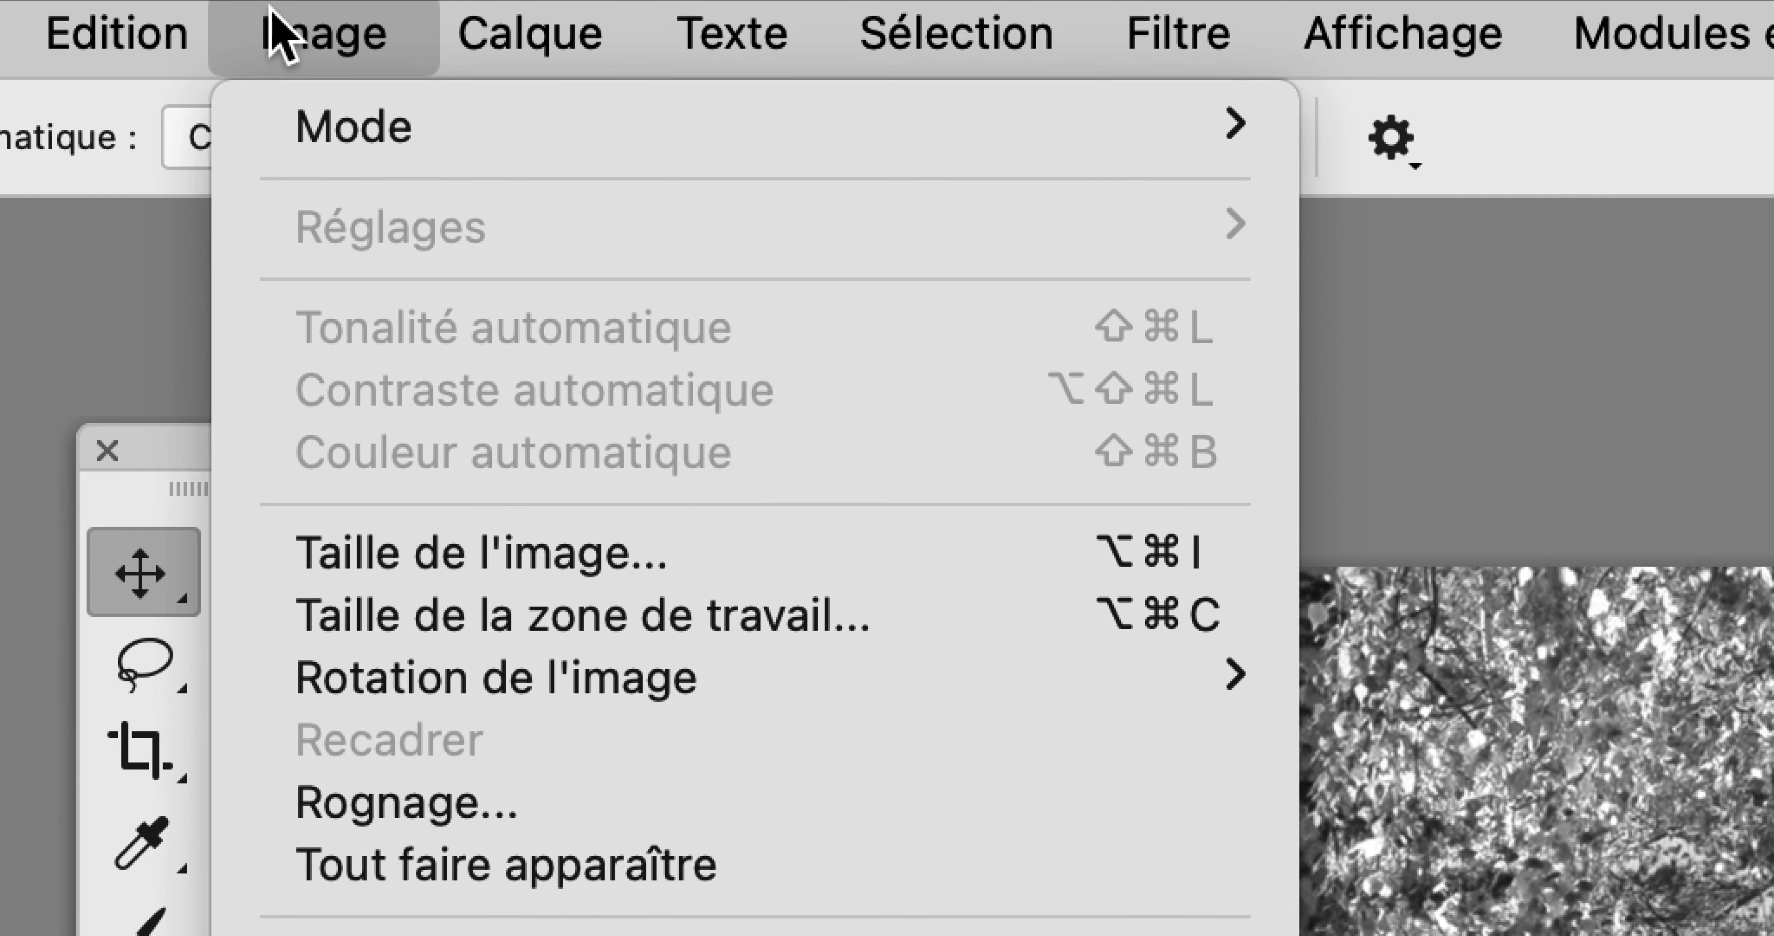
left_click(274, 17)
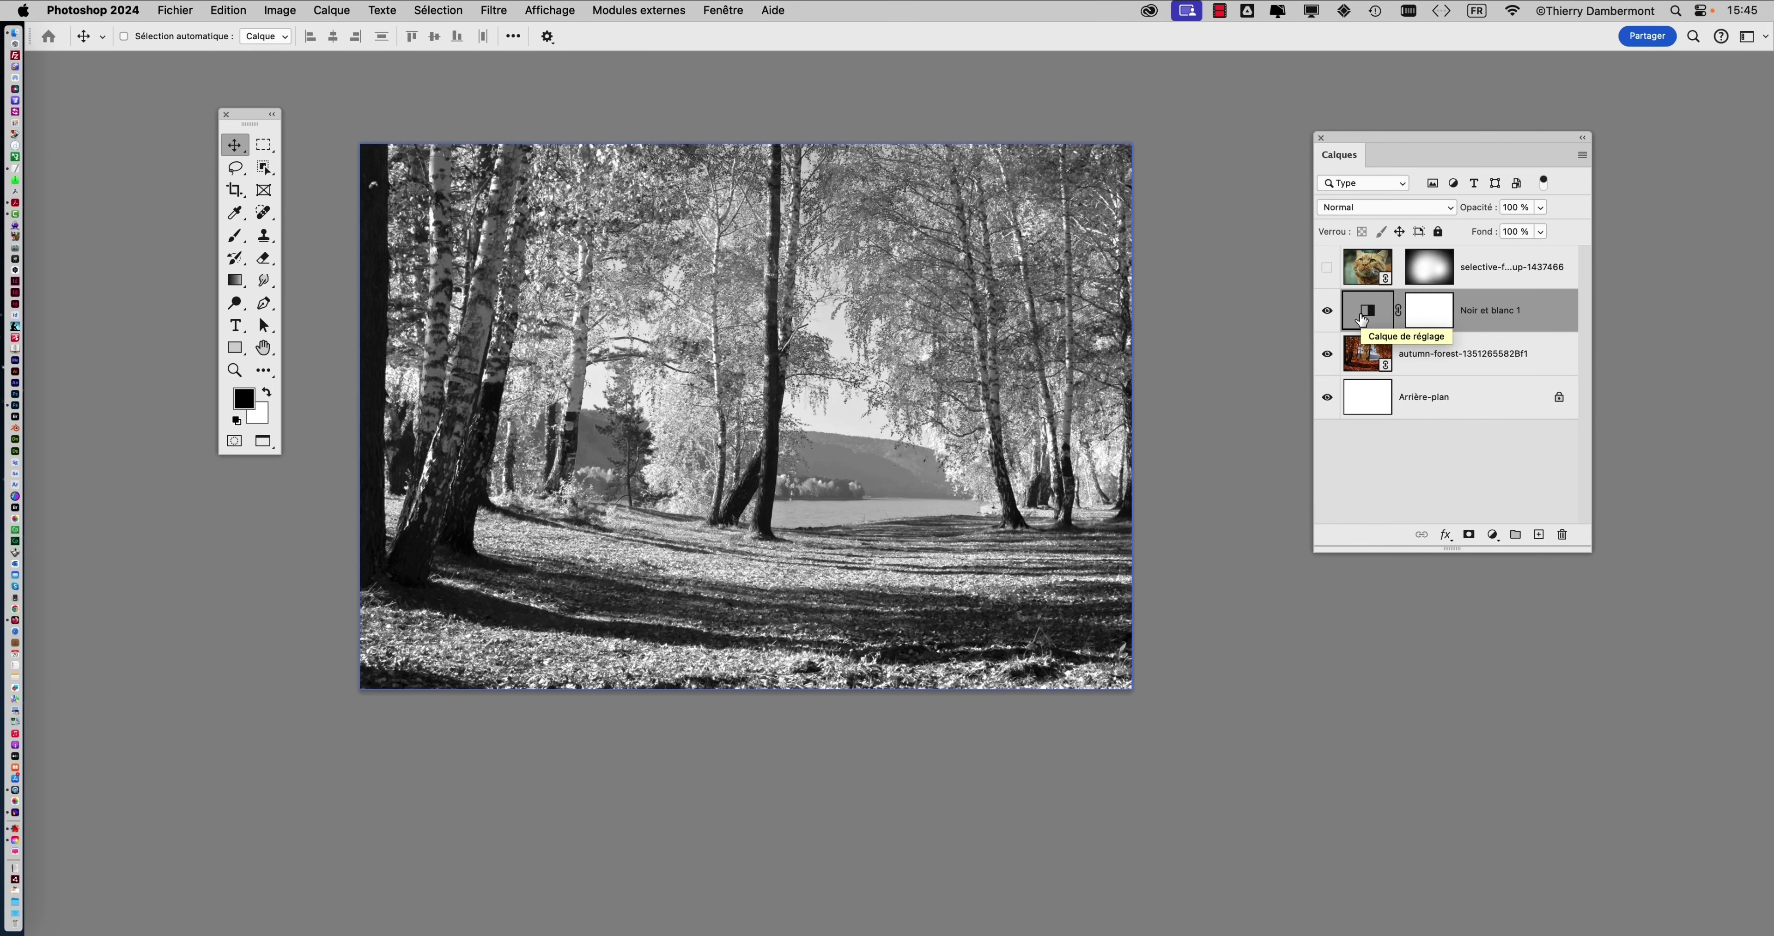
- Save the document under the new name "poster A1+H - 06.psd" in Photoshop format with maximised compatibility
left_click(200, 10)
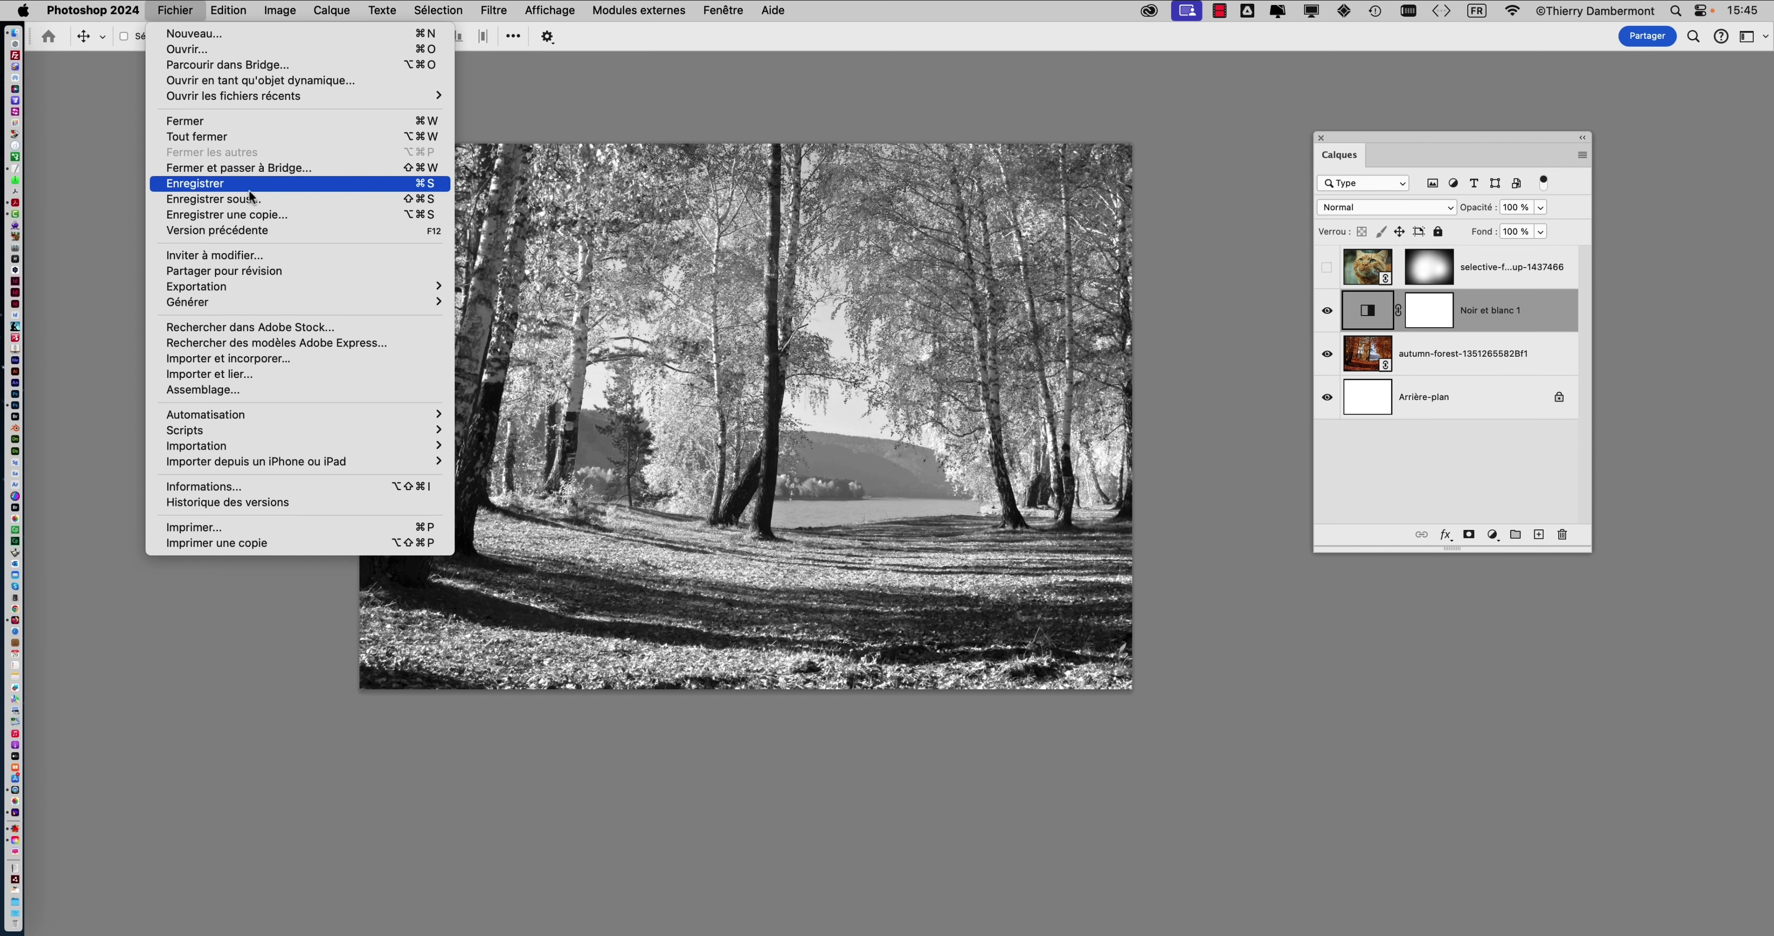
left_click(250, 198)
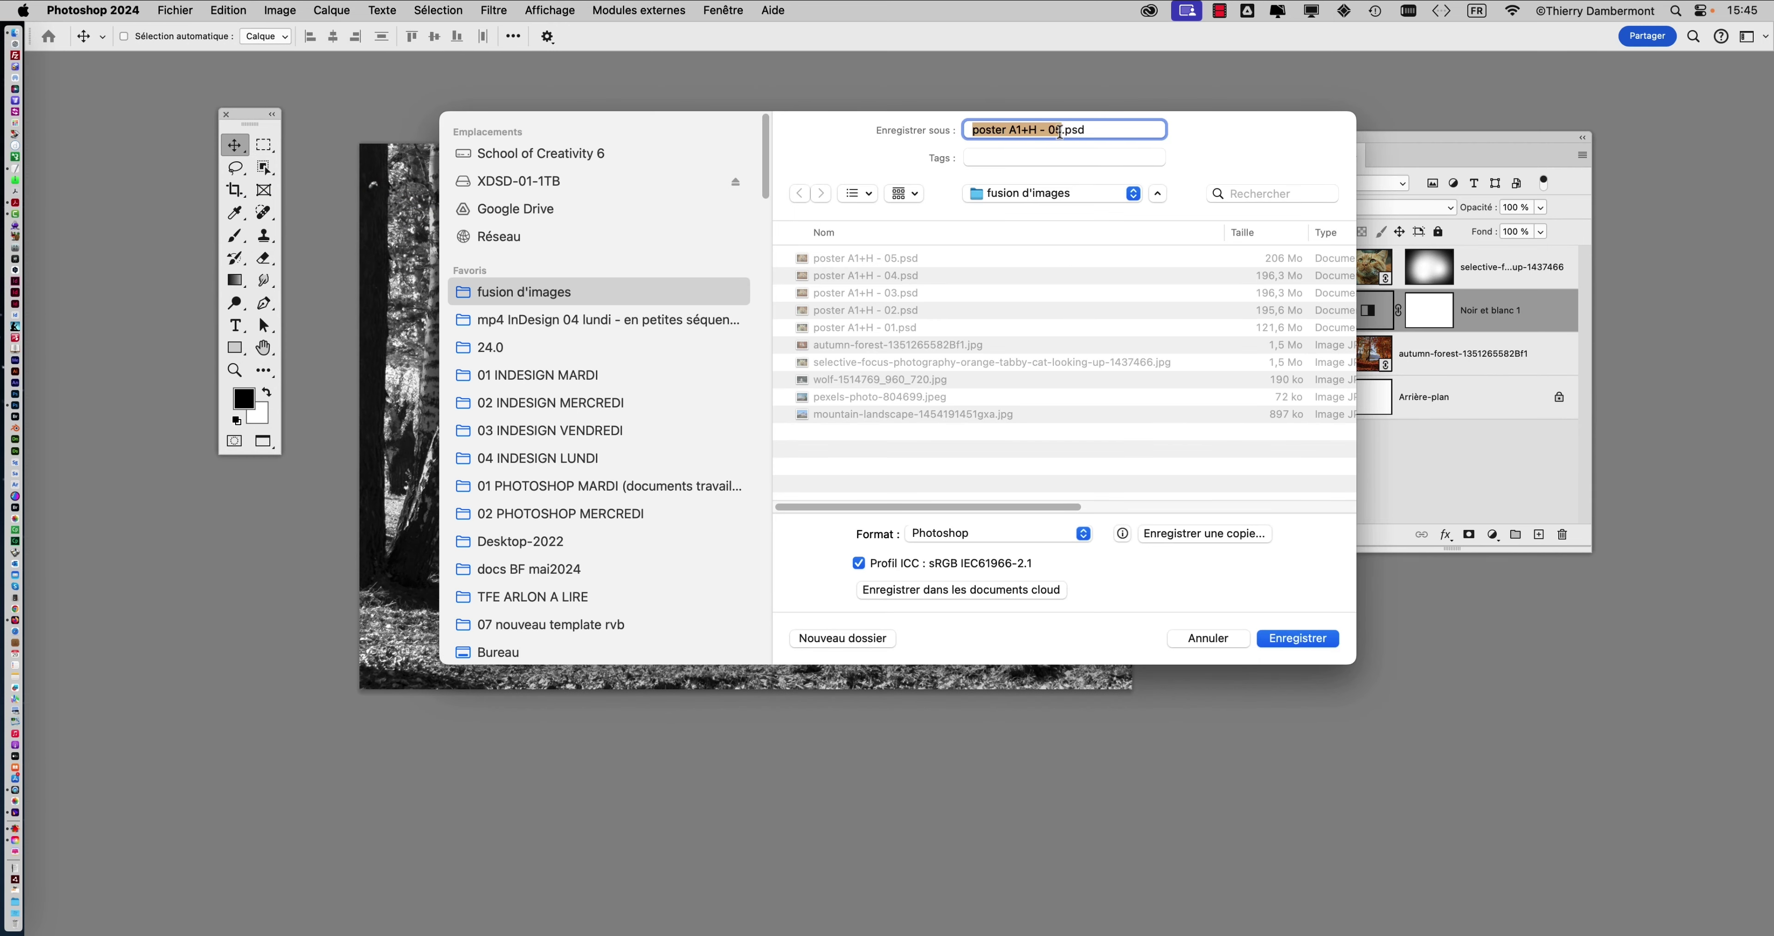
left_click_drag(1061, 132, 1058, 132)
type("6")
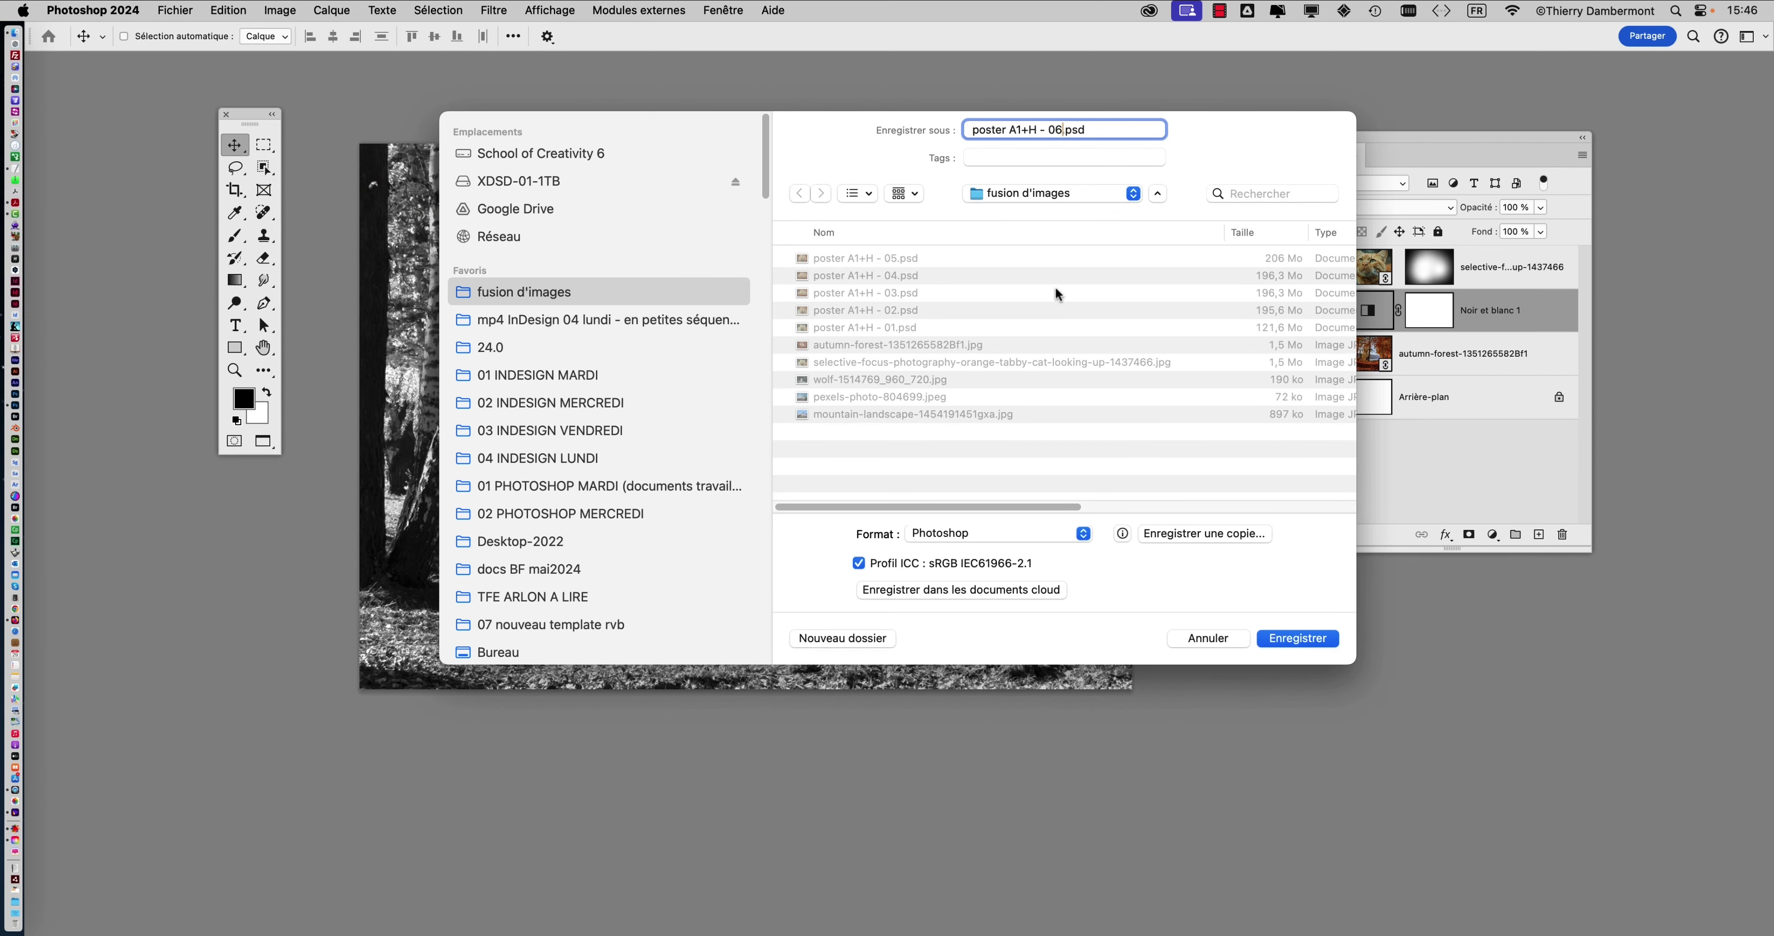
left_click(1299, 638)
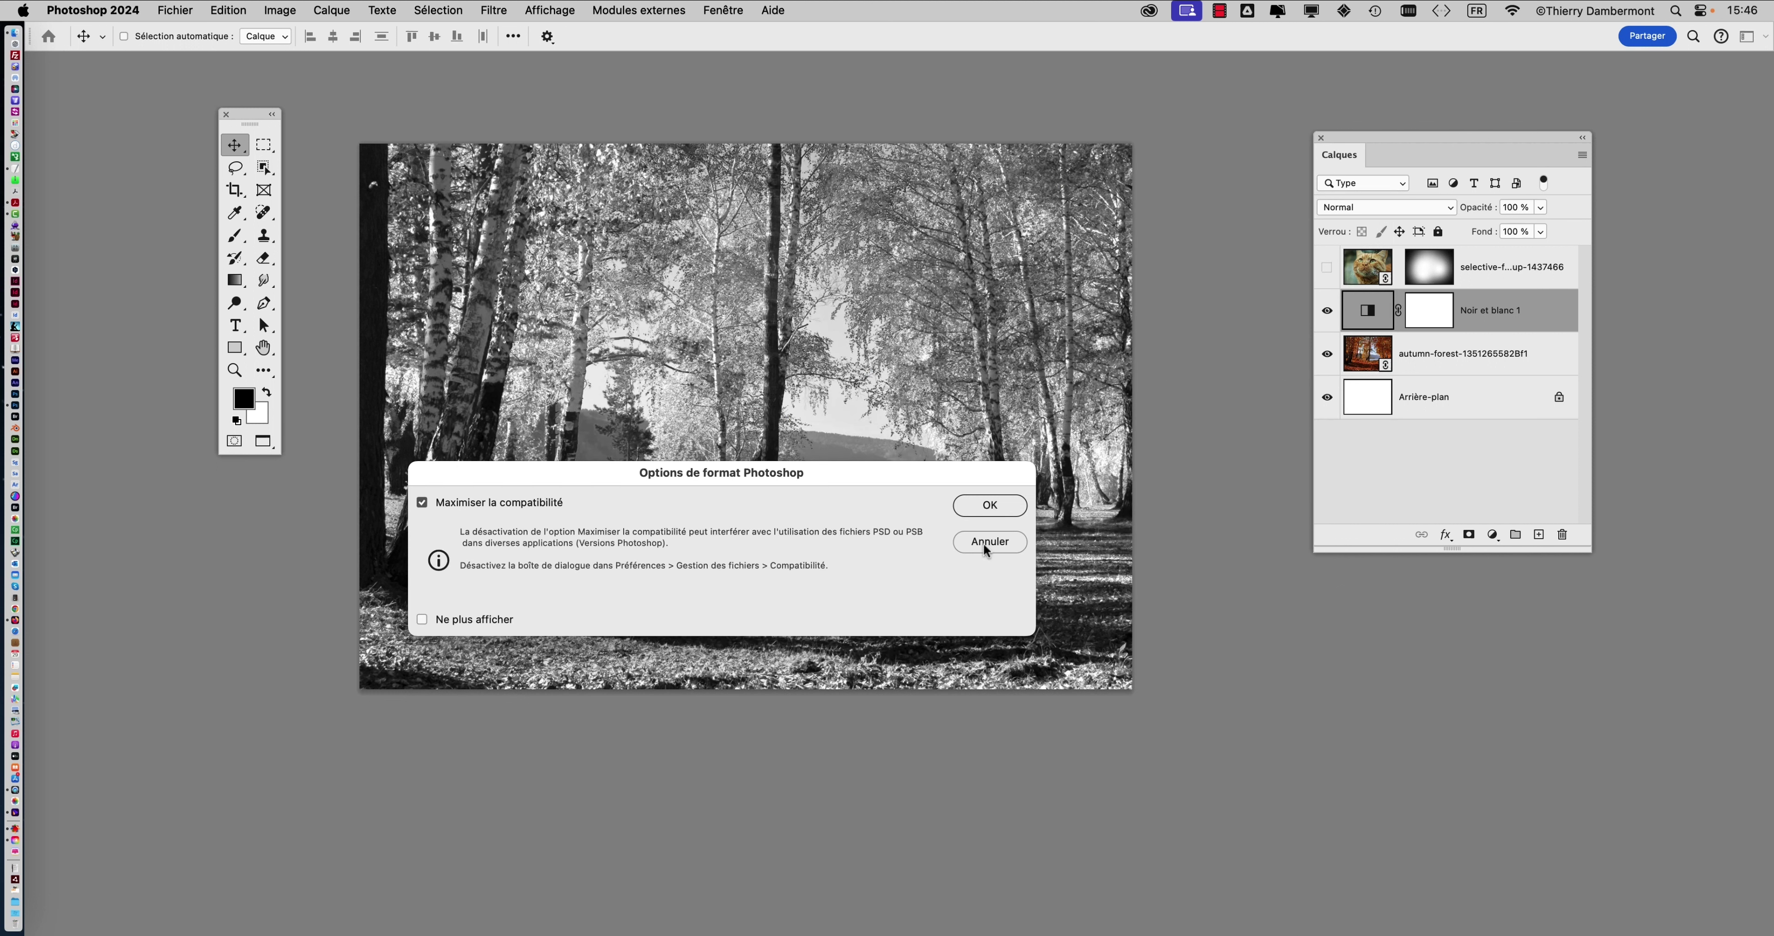
left_click(1021, 503)
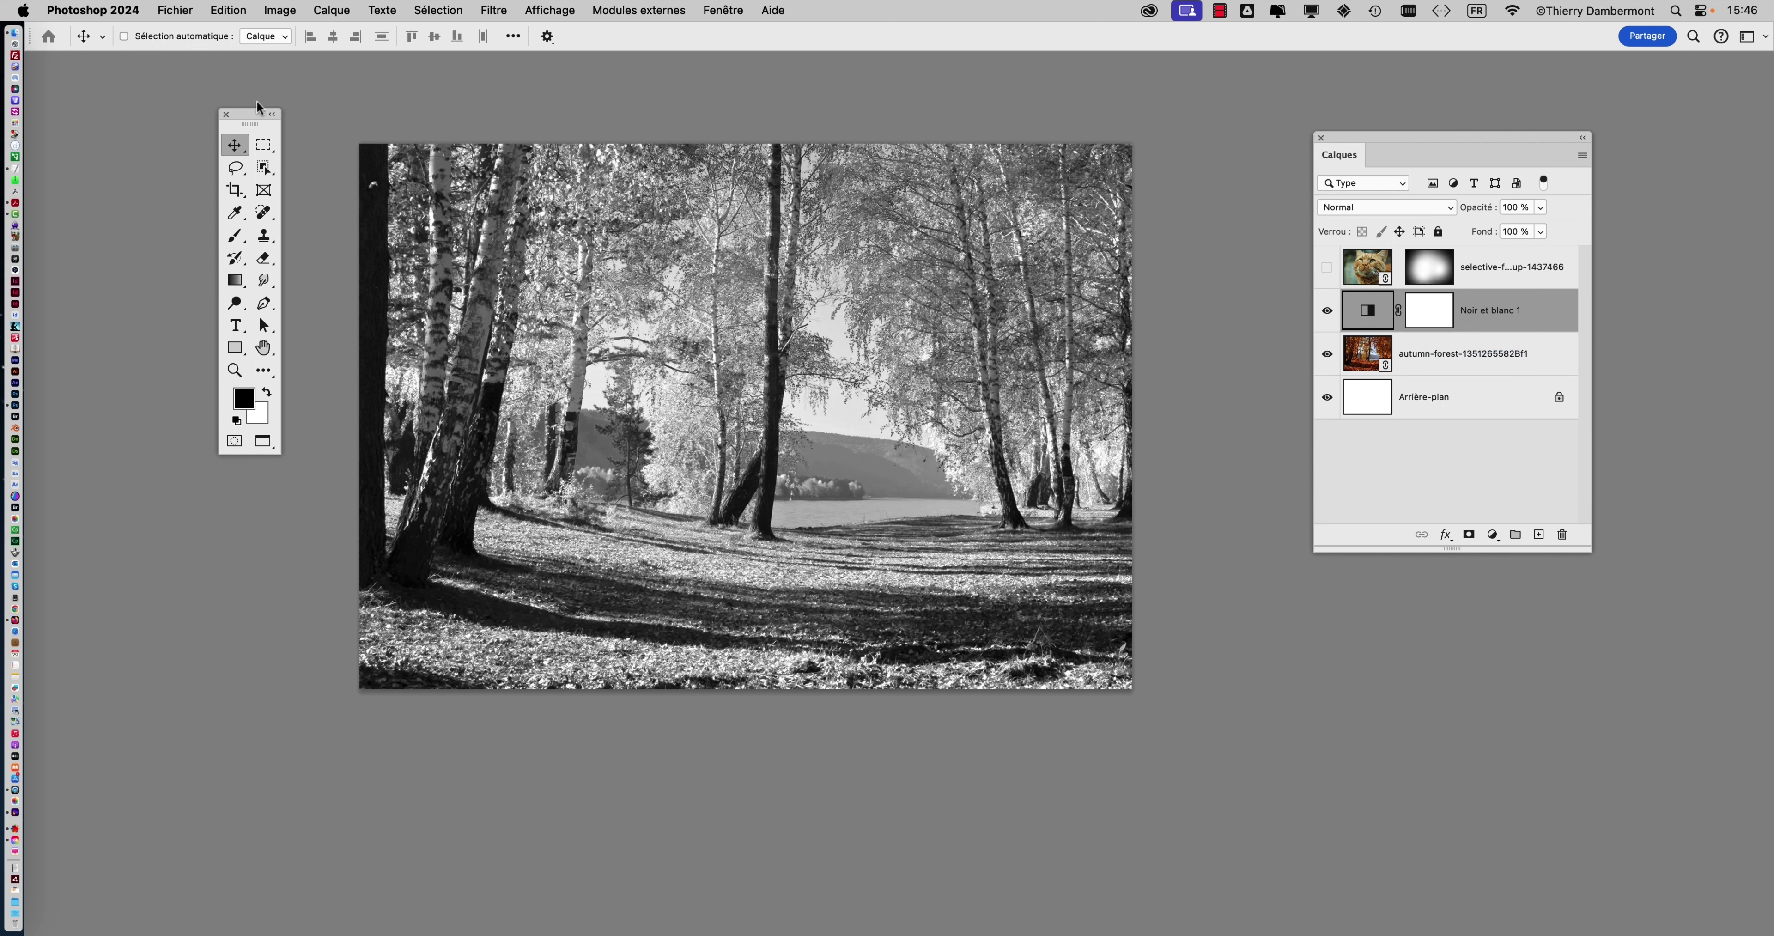
left_click_drag(255, 111, 195, 117)
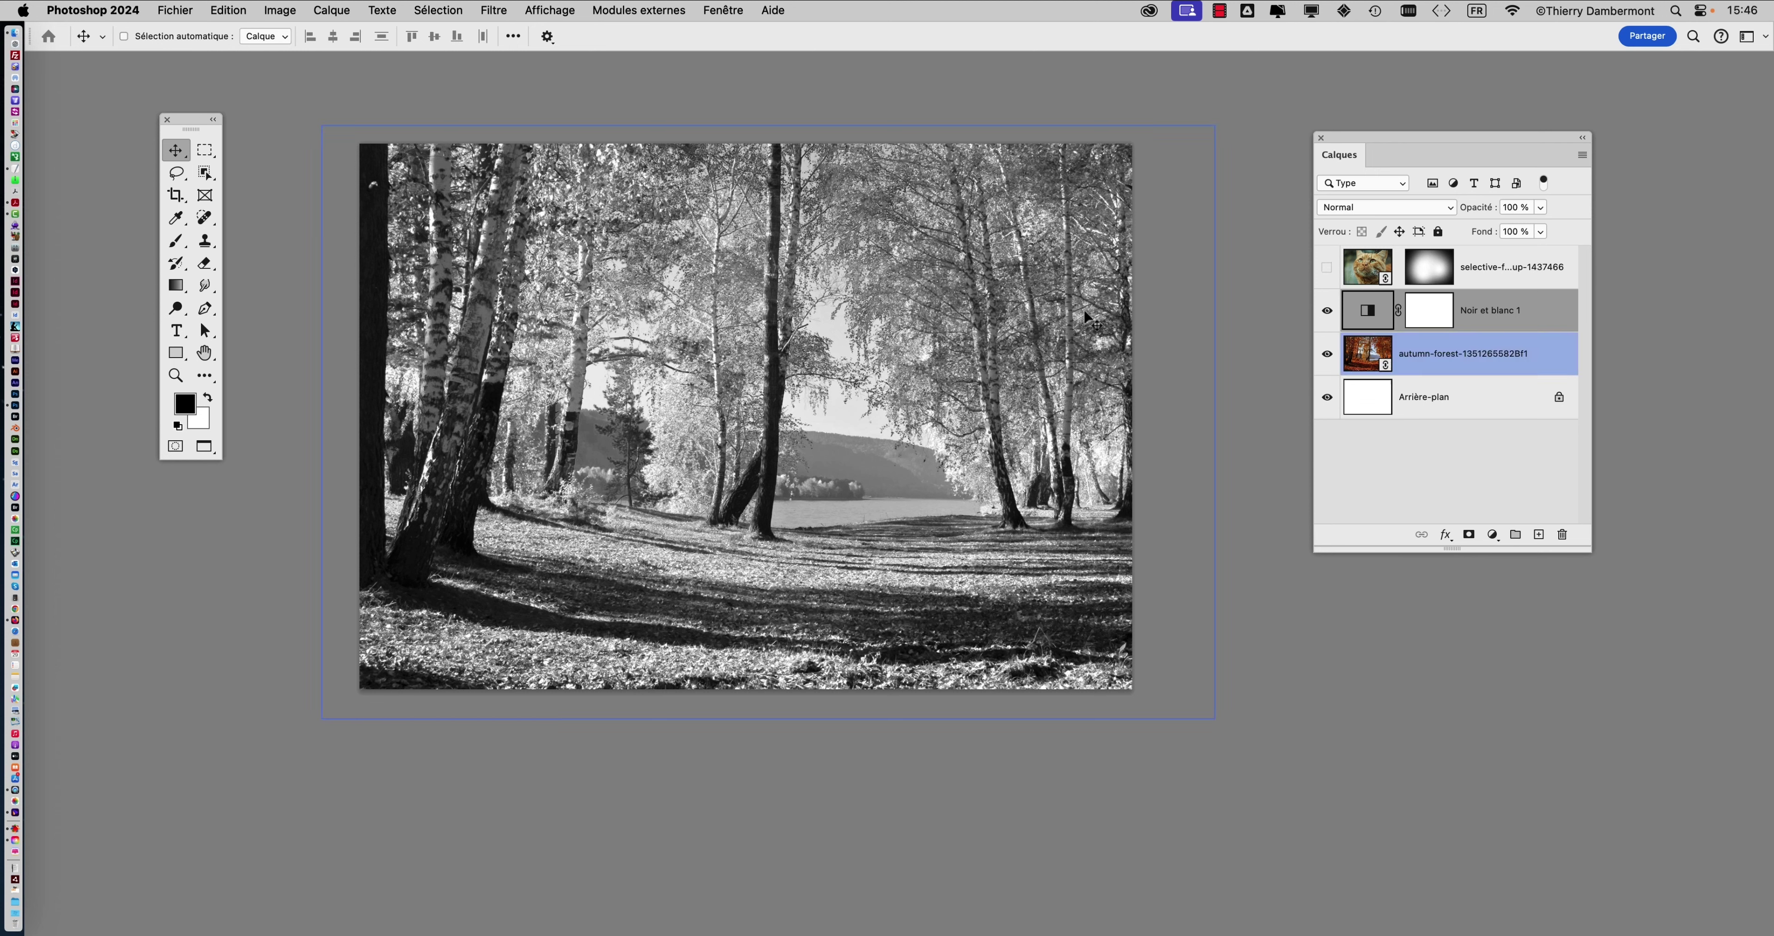
left_click(238, 5)
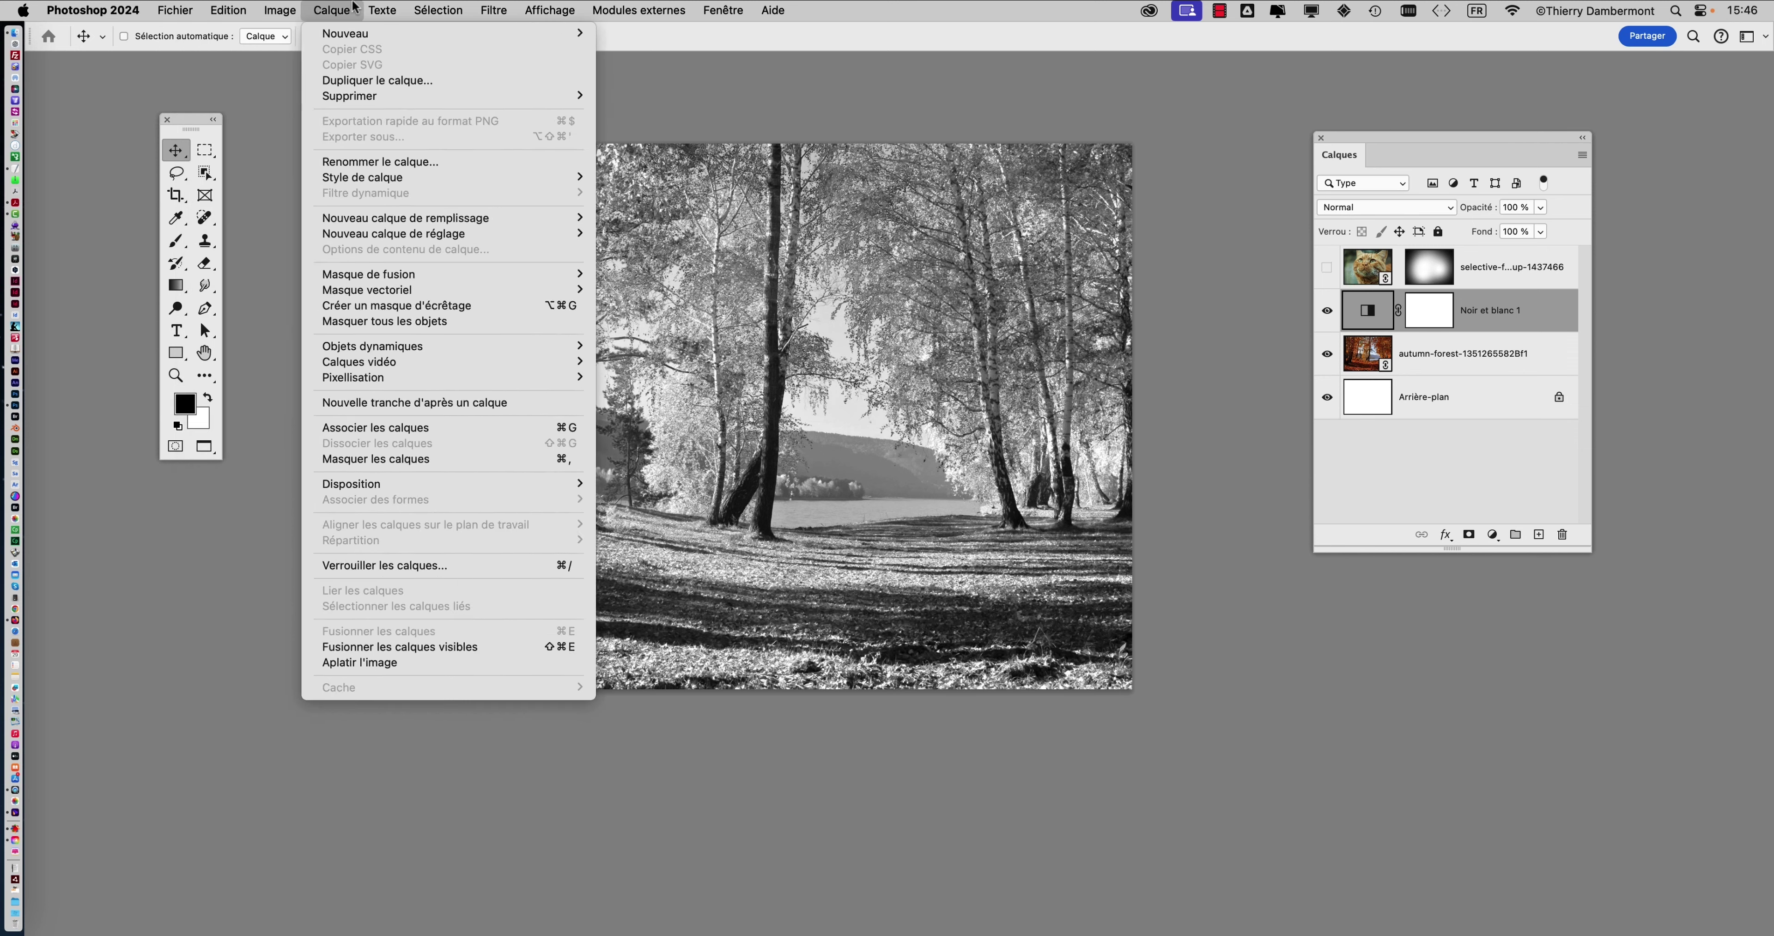
left_click(505, 7)
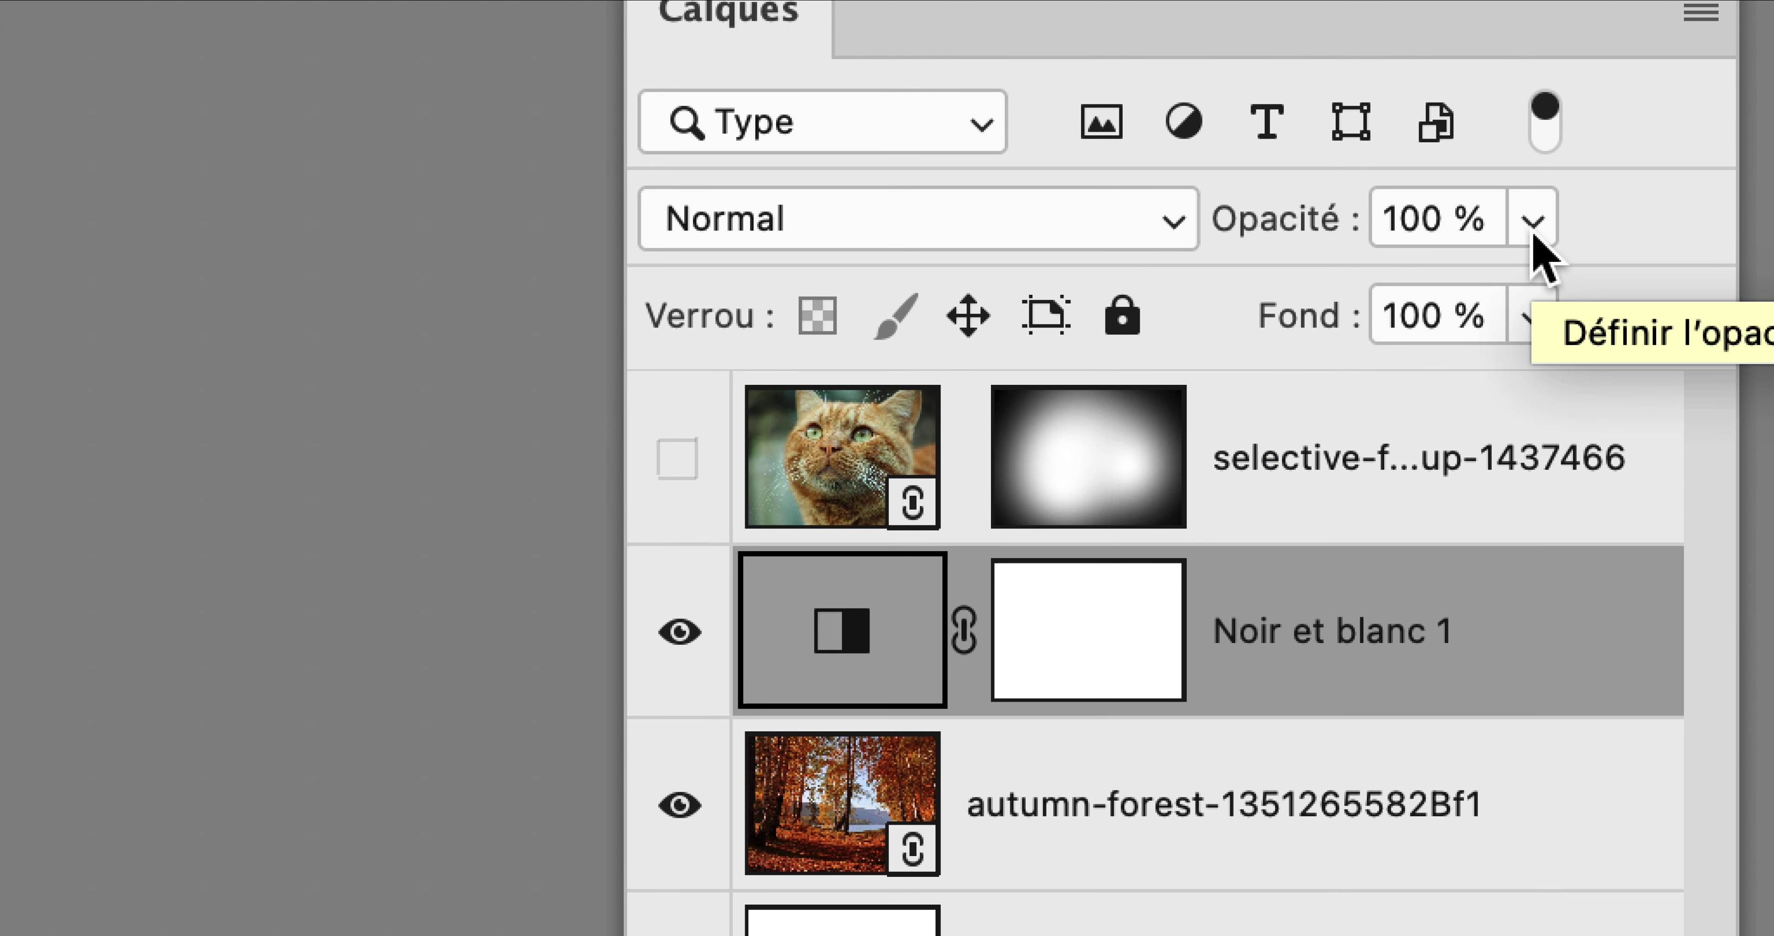
- Try several opacities on the Noir et blanc 1 adjustment layer and settle on 63 %
left_click(1532, 223)
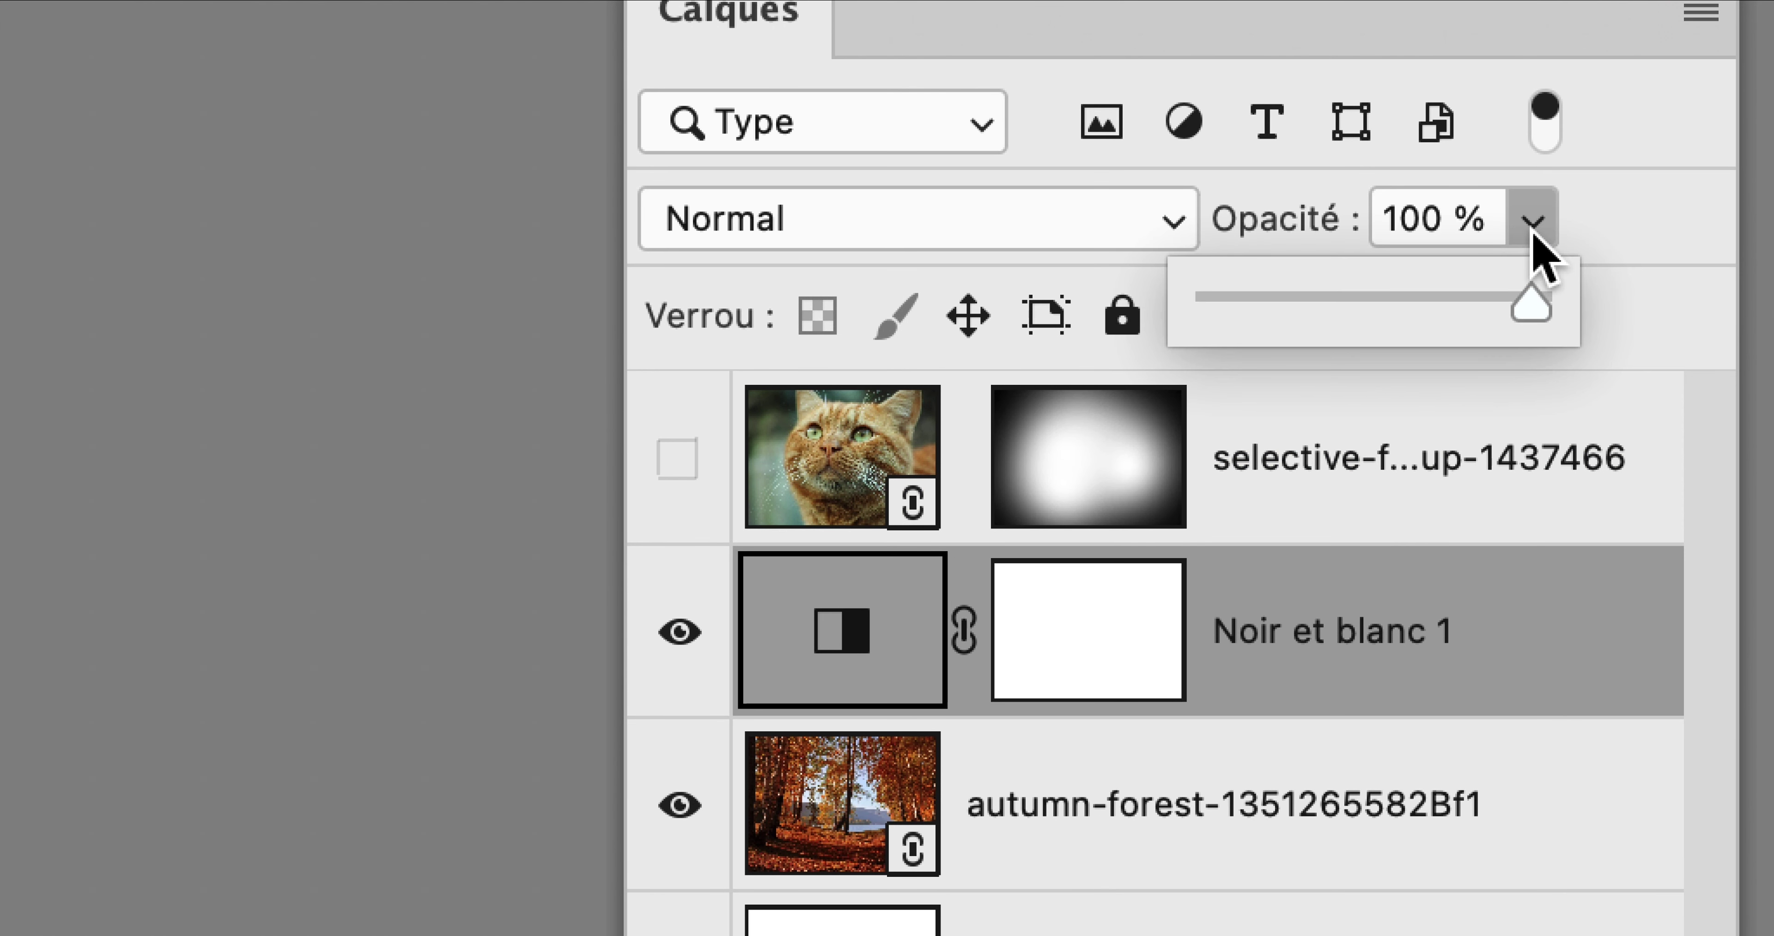
left_click(1533, 227)
left_click(1533, 227)
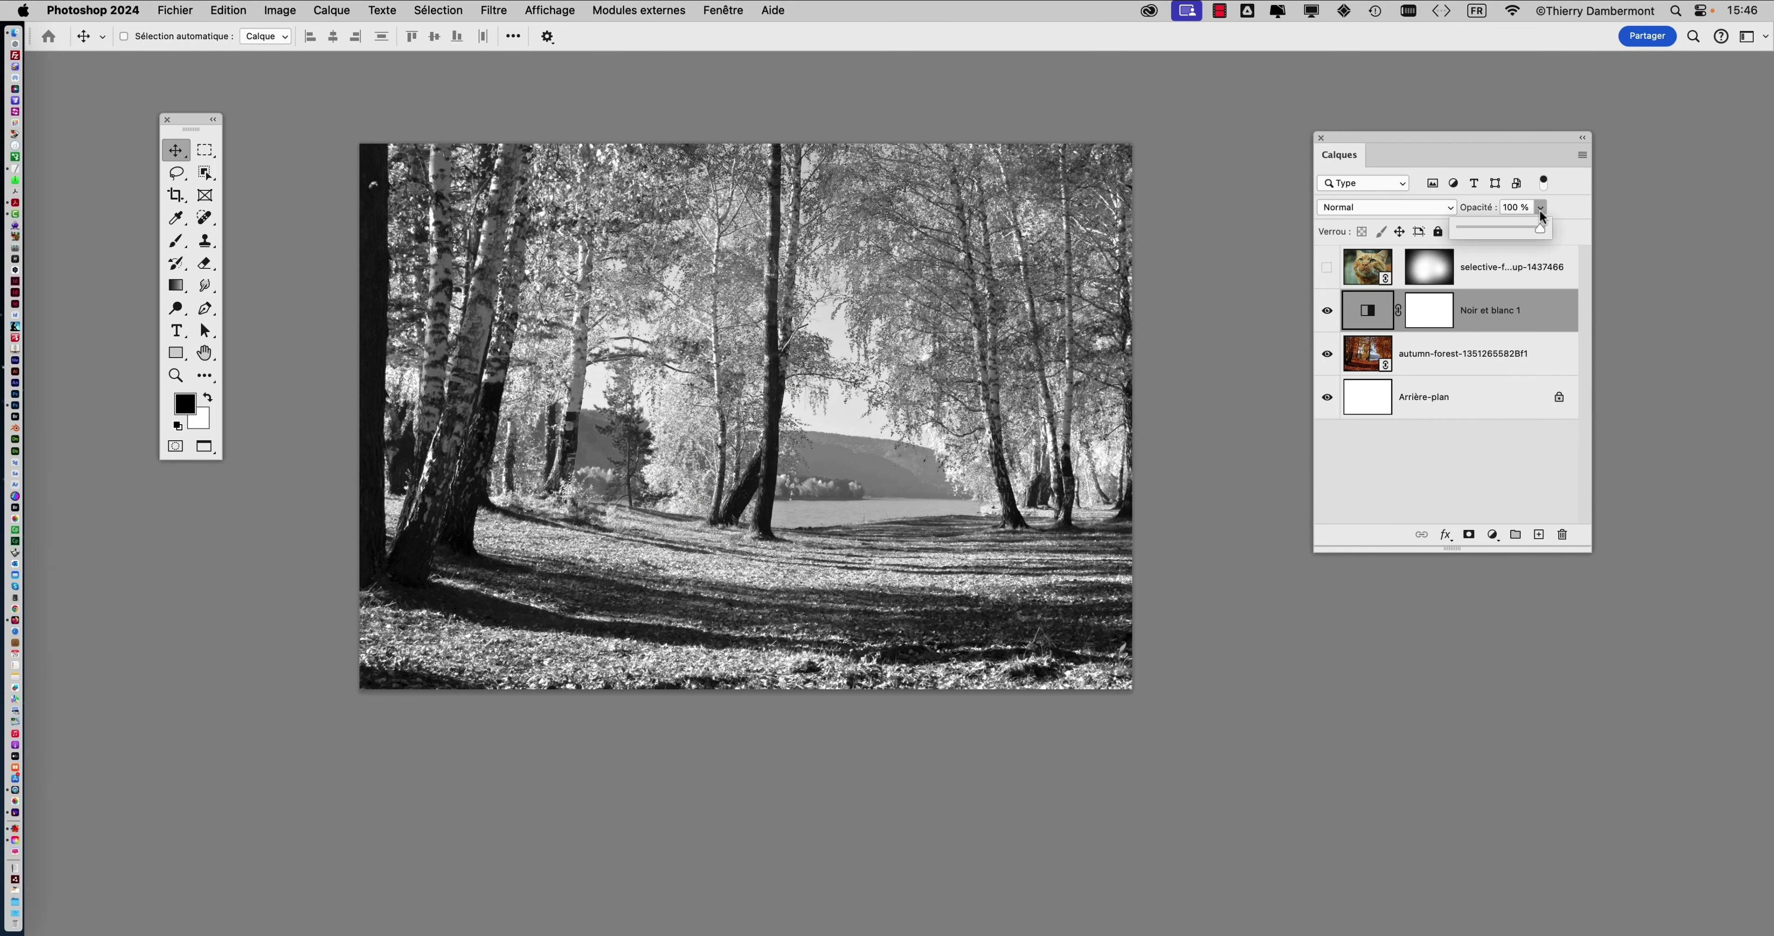
left_click(1504, 226)
left_click_drag(1506, 226, 1466, 228)
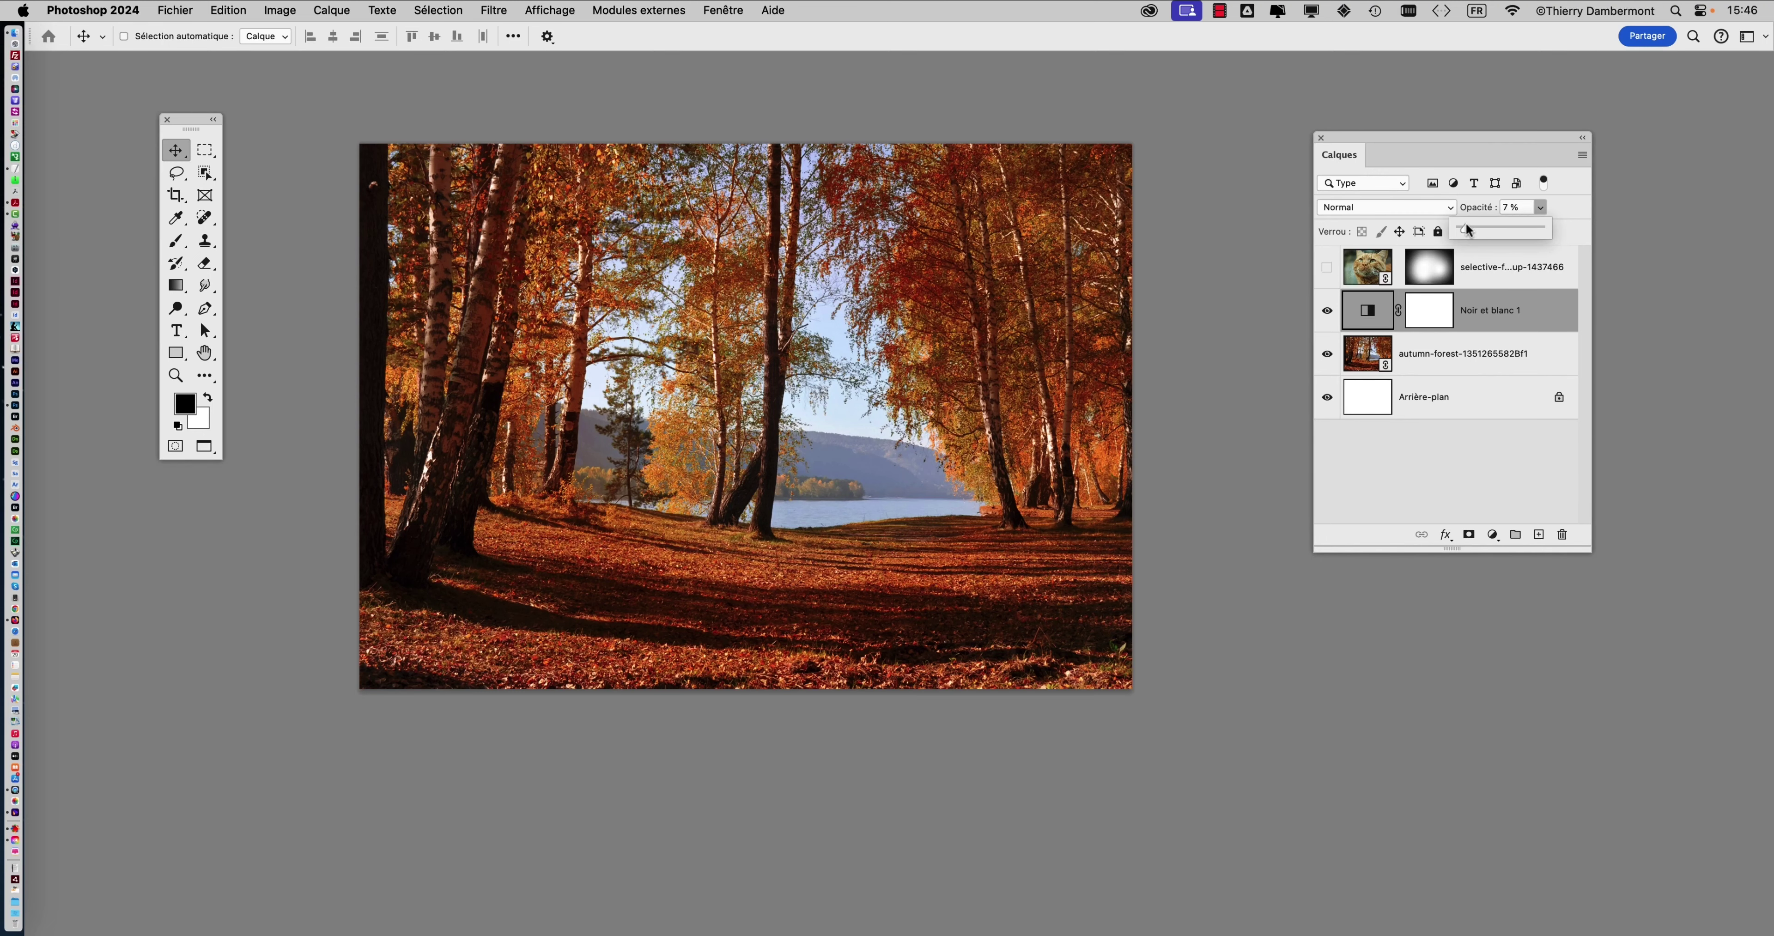
left_click_drag(1467, 248, 1773, 256)
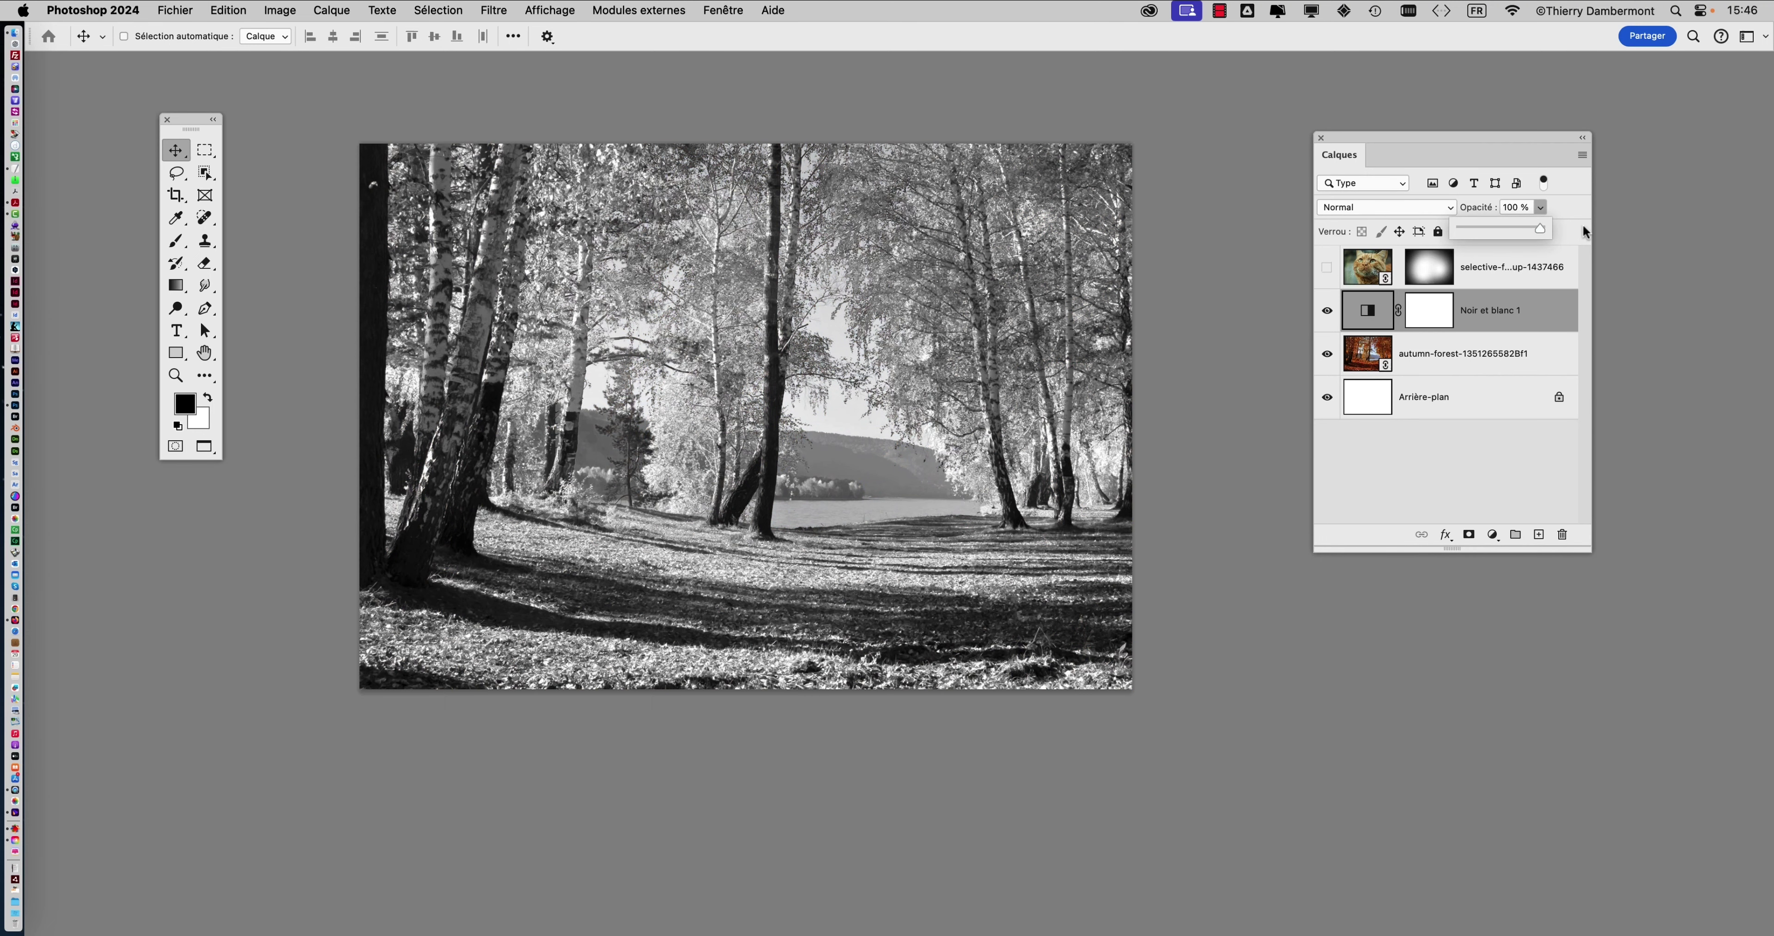
left_click(1511, 226)
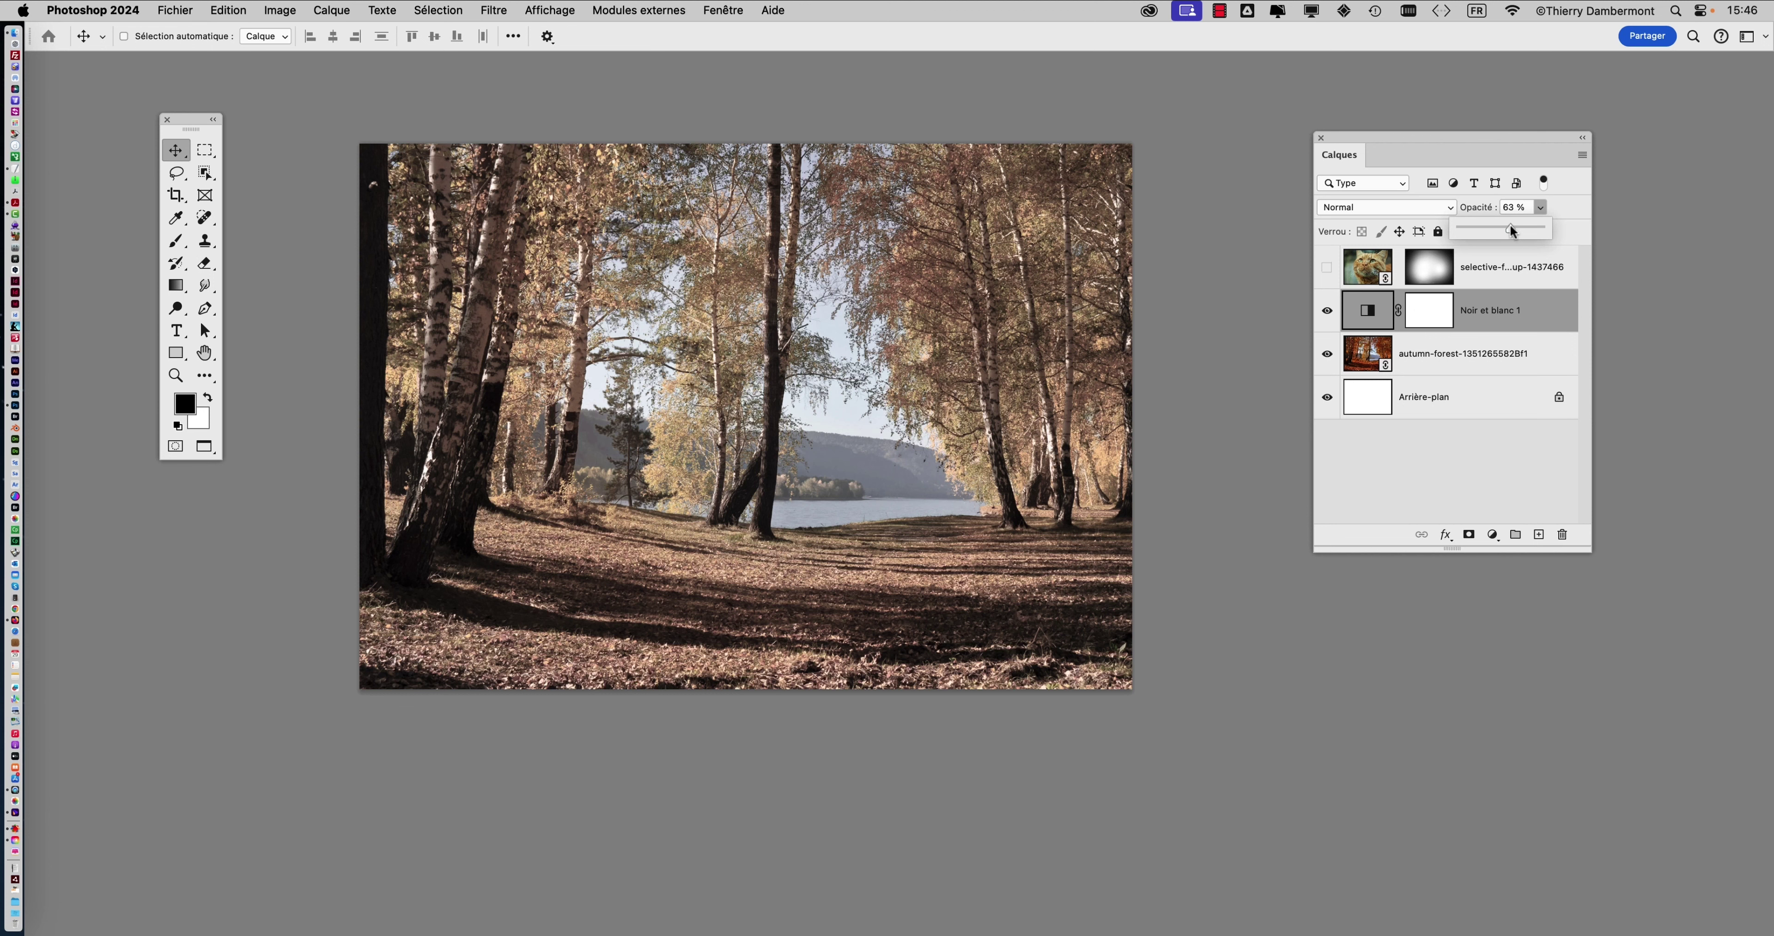
left_click(1408, 134)
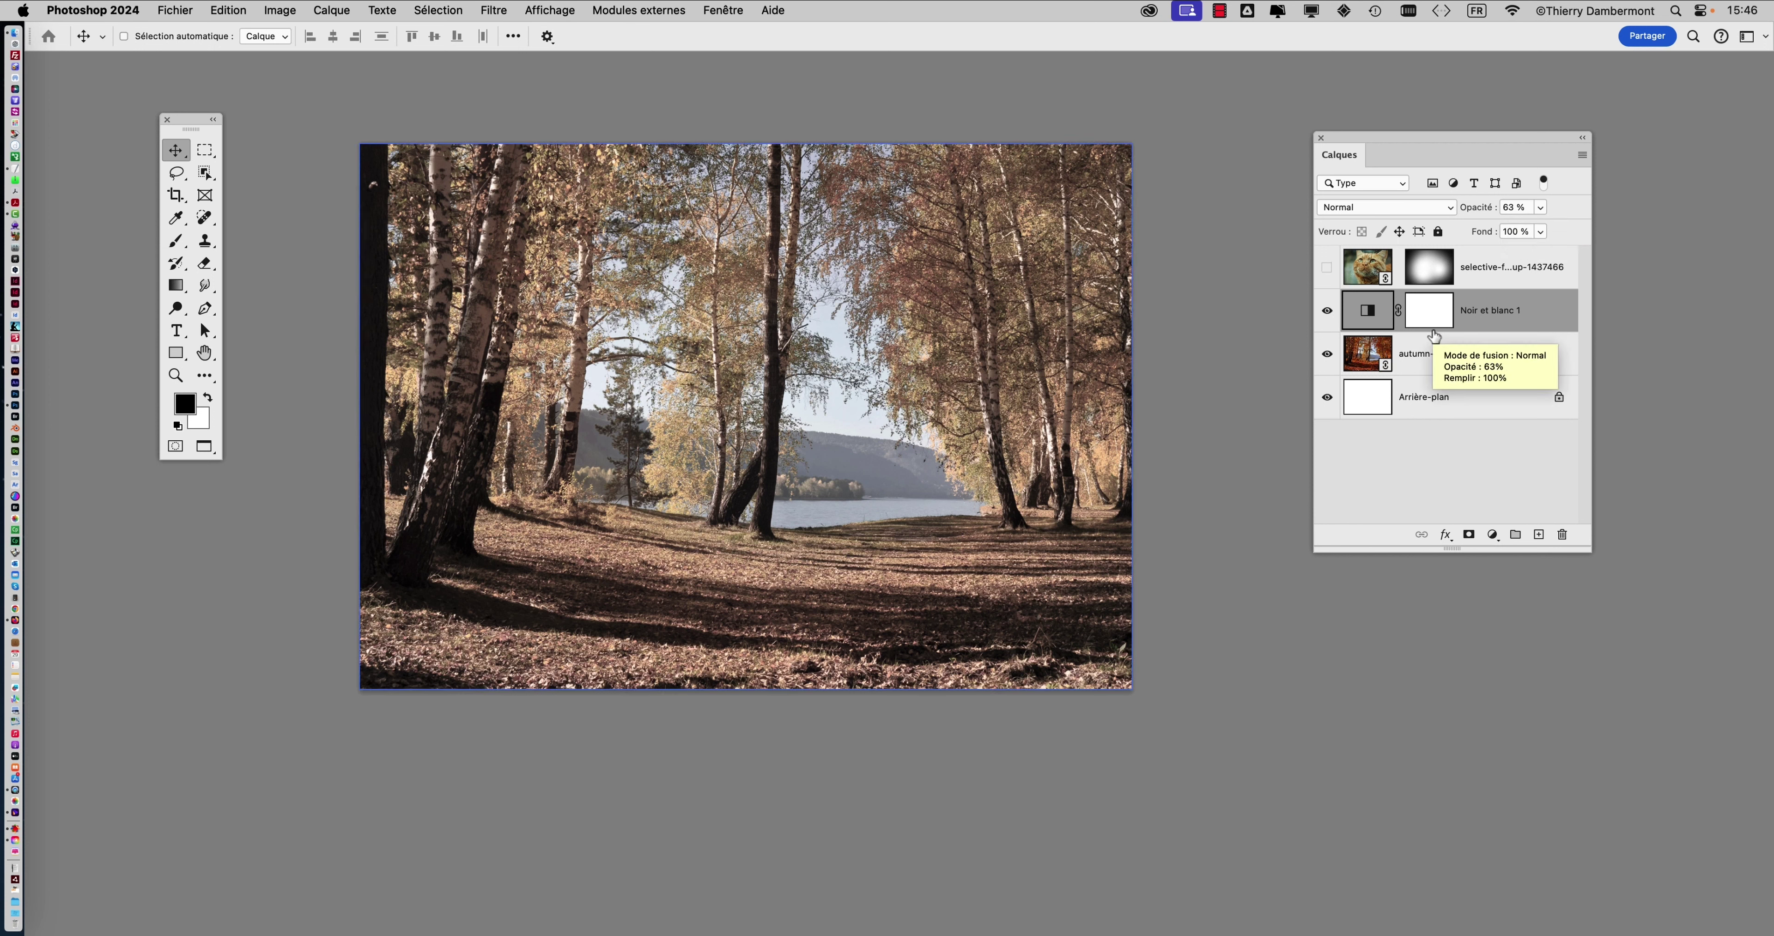
- Hide the Noir et blanc 1 layer and shift the toolbox, the image and the Layers panel to free up workspace
key("super")
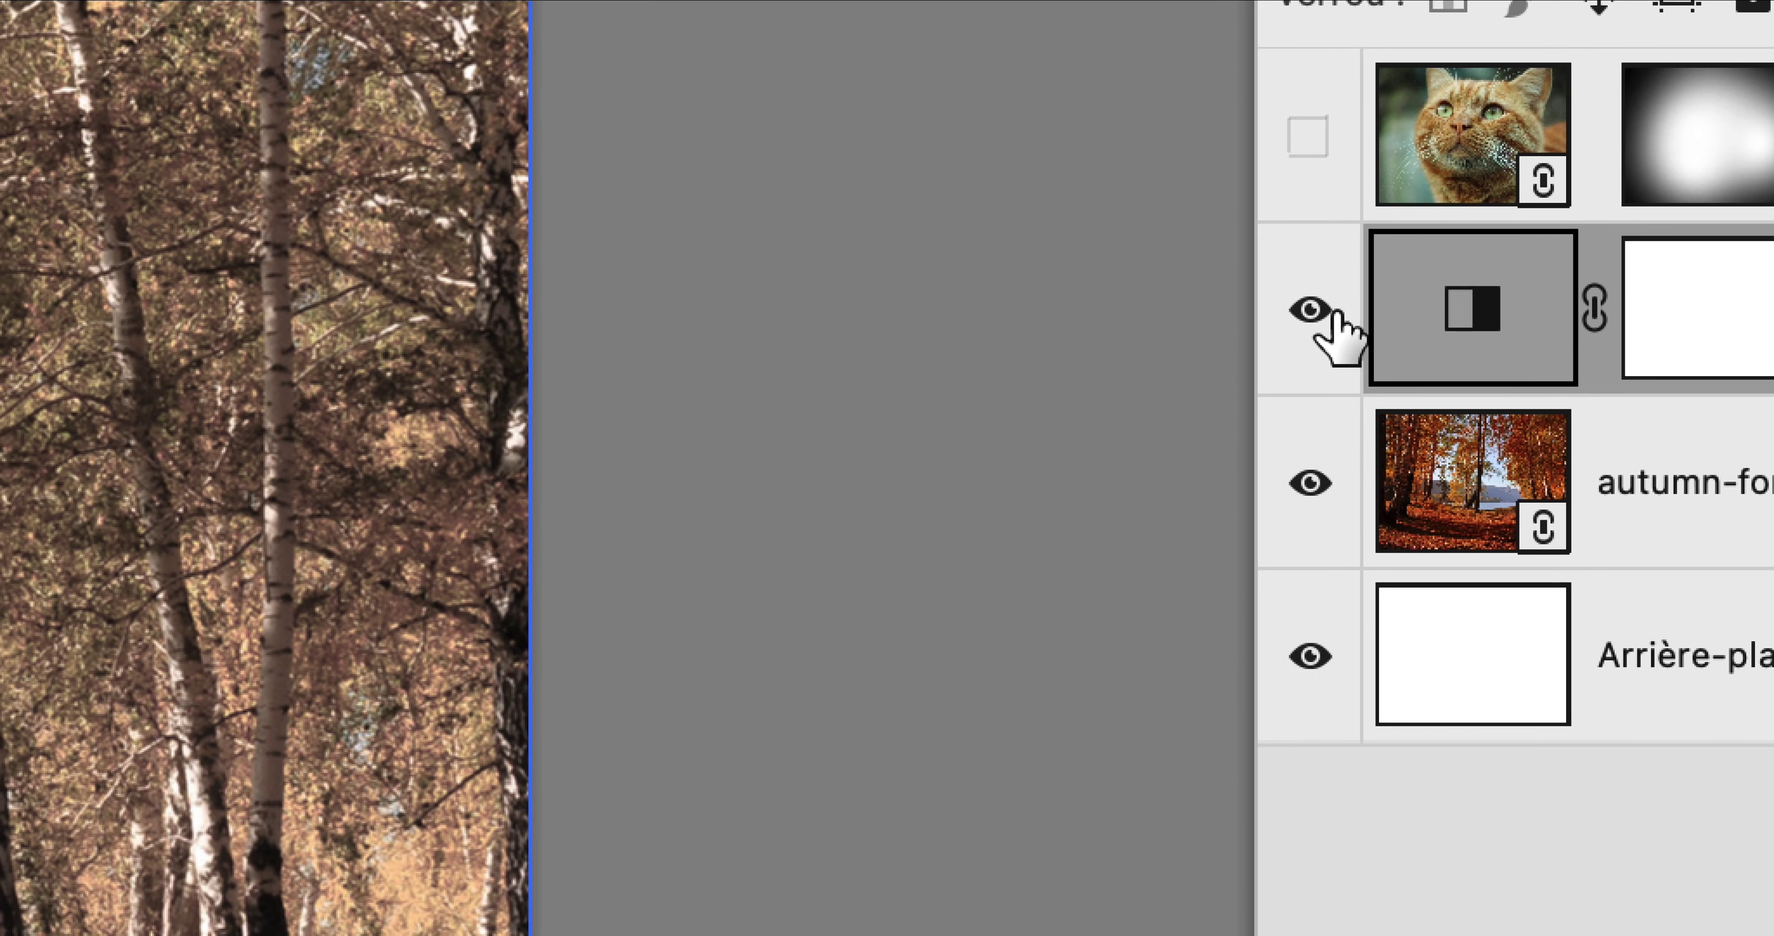
left_click(1334, 313)
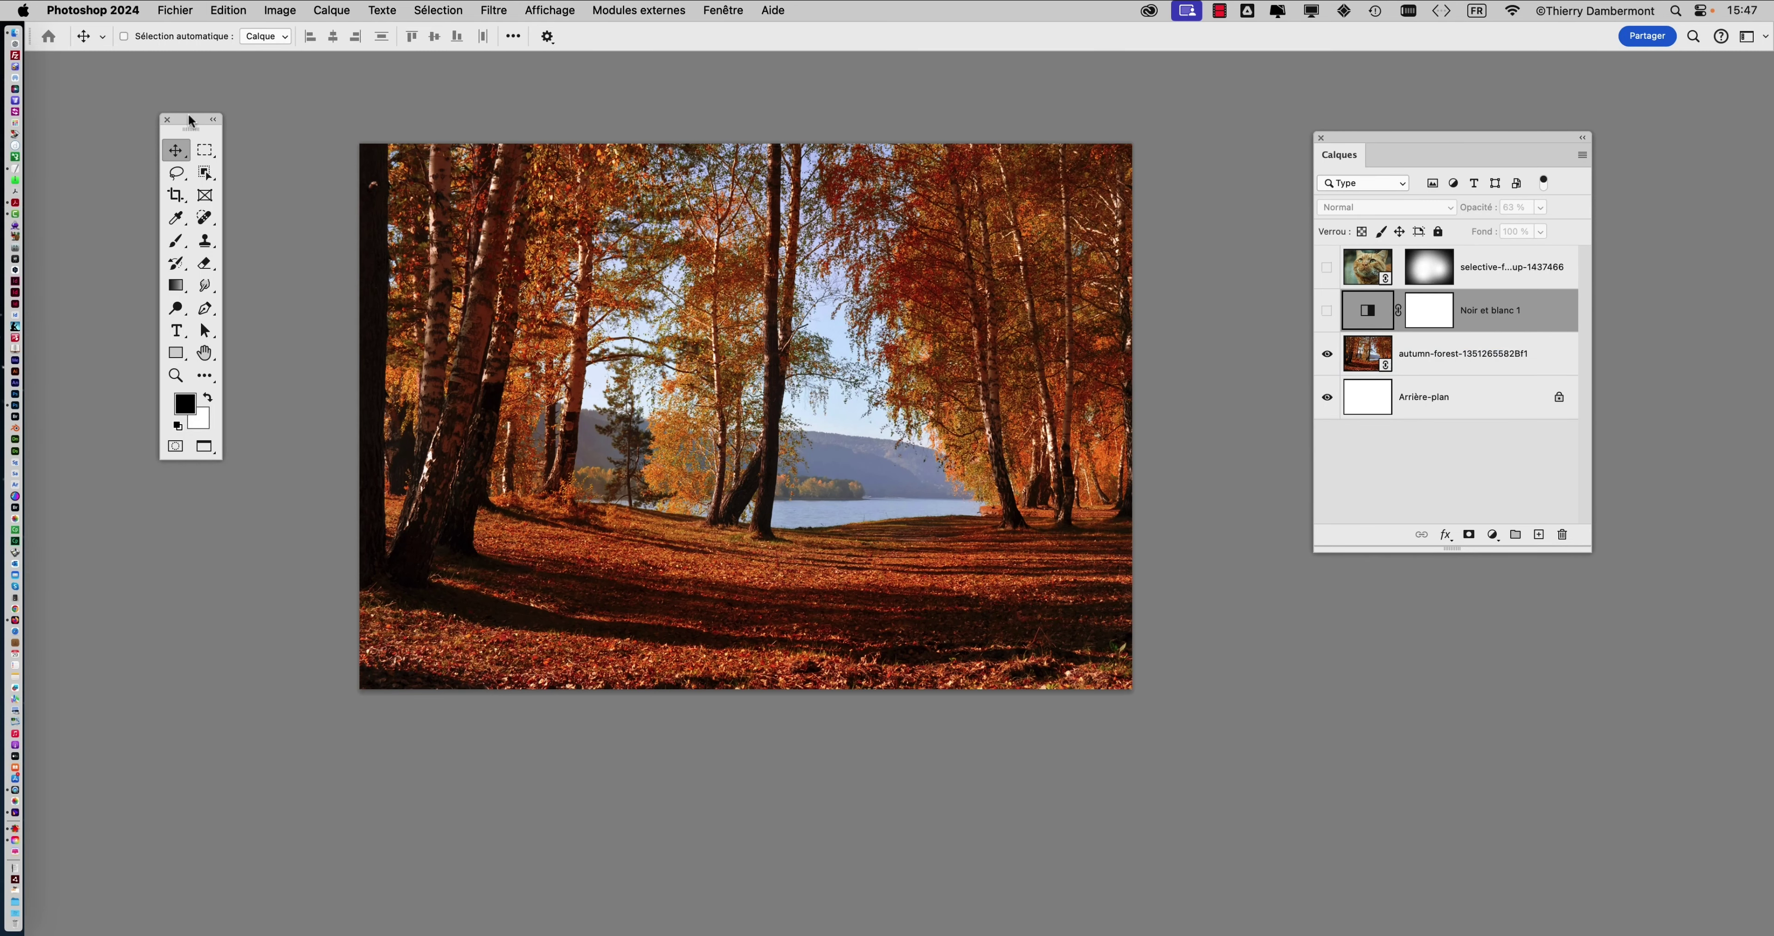
left_click_drag(191, 120, 86, 110)
left_click_drag(476, 246, 361, 232)
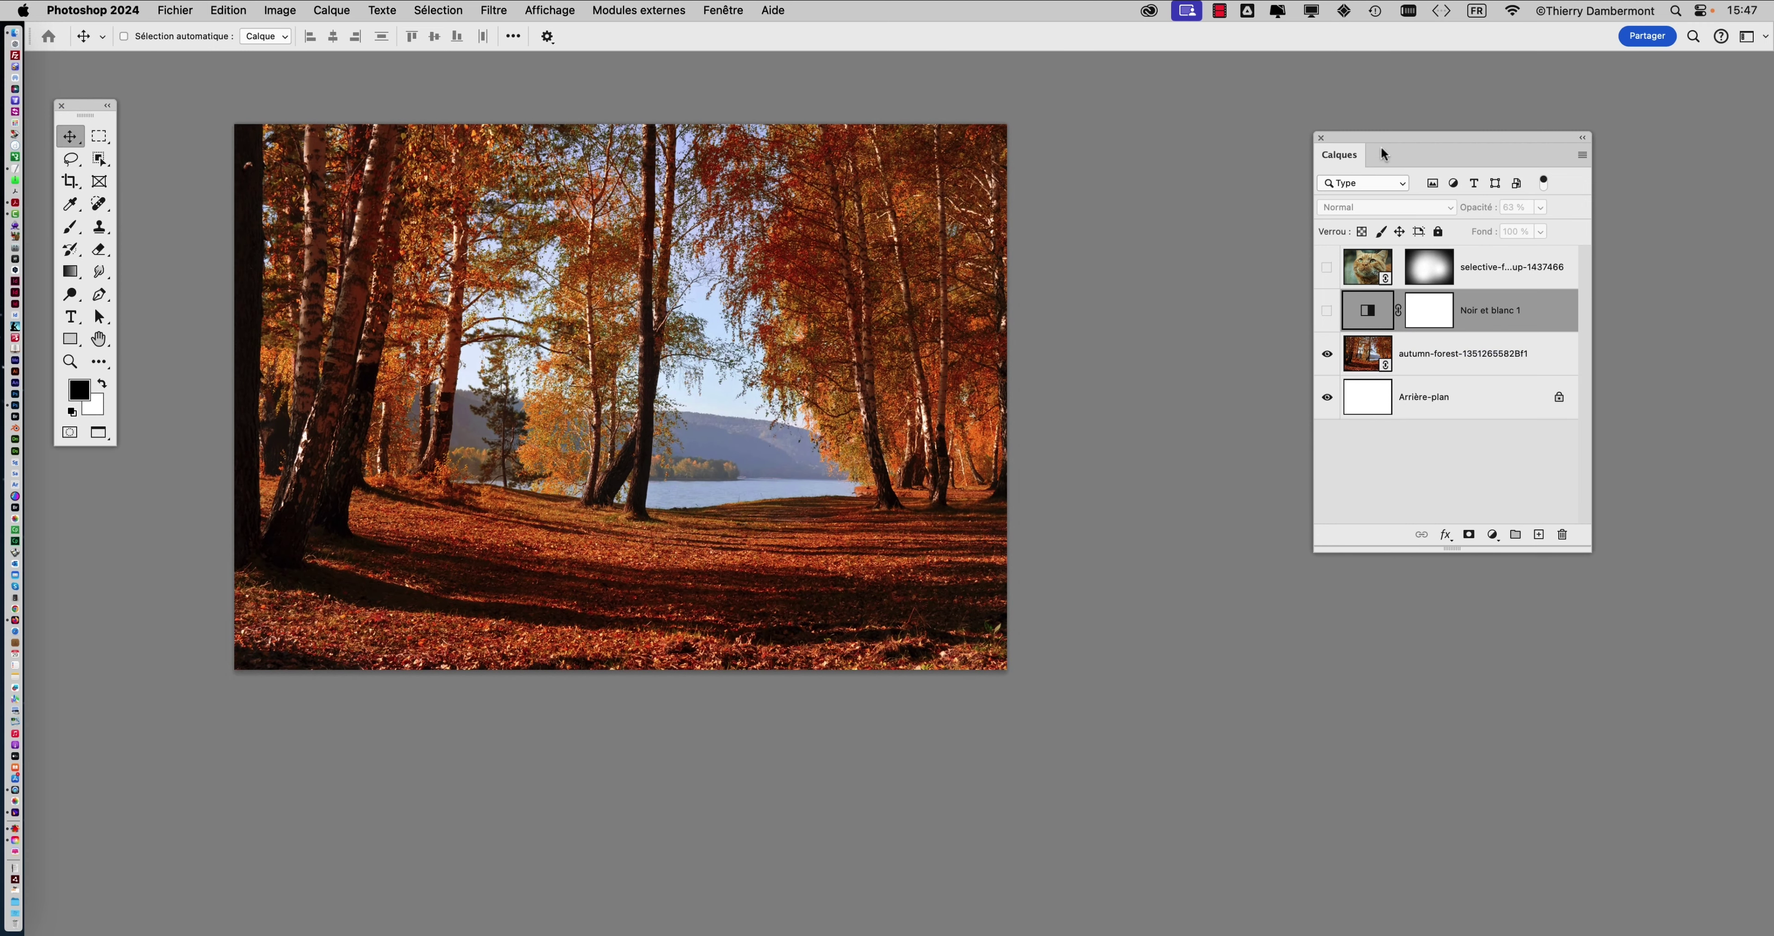
left_click_drag(1366, 137, 1209, 85)
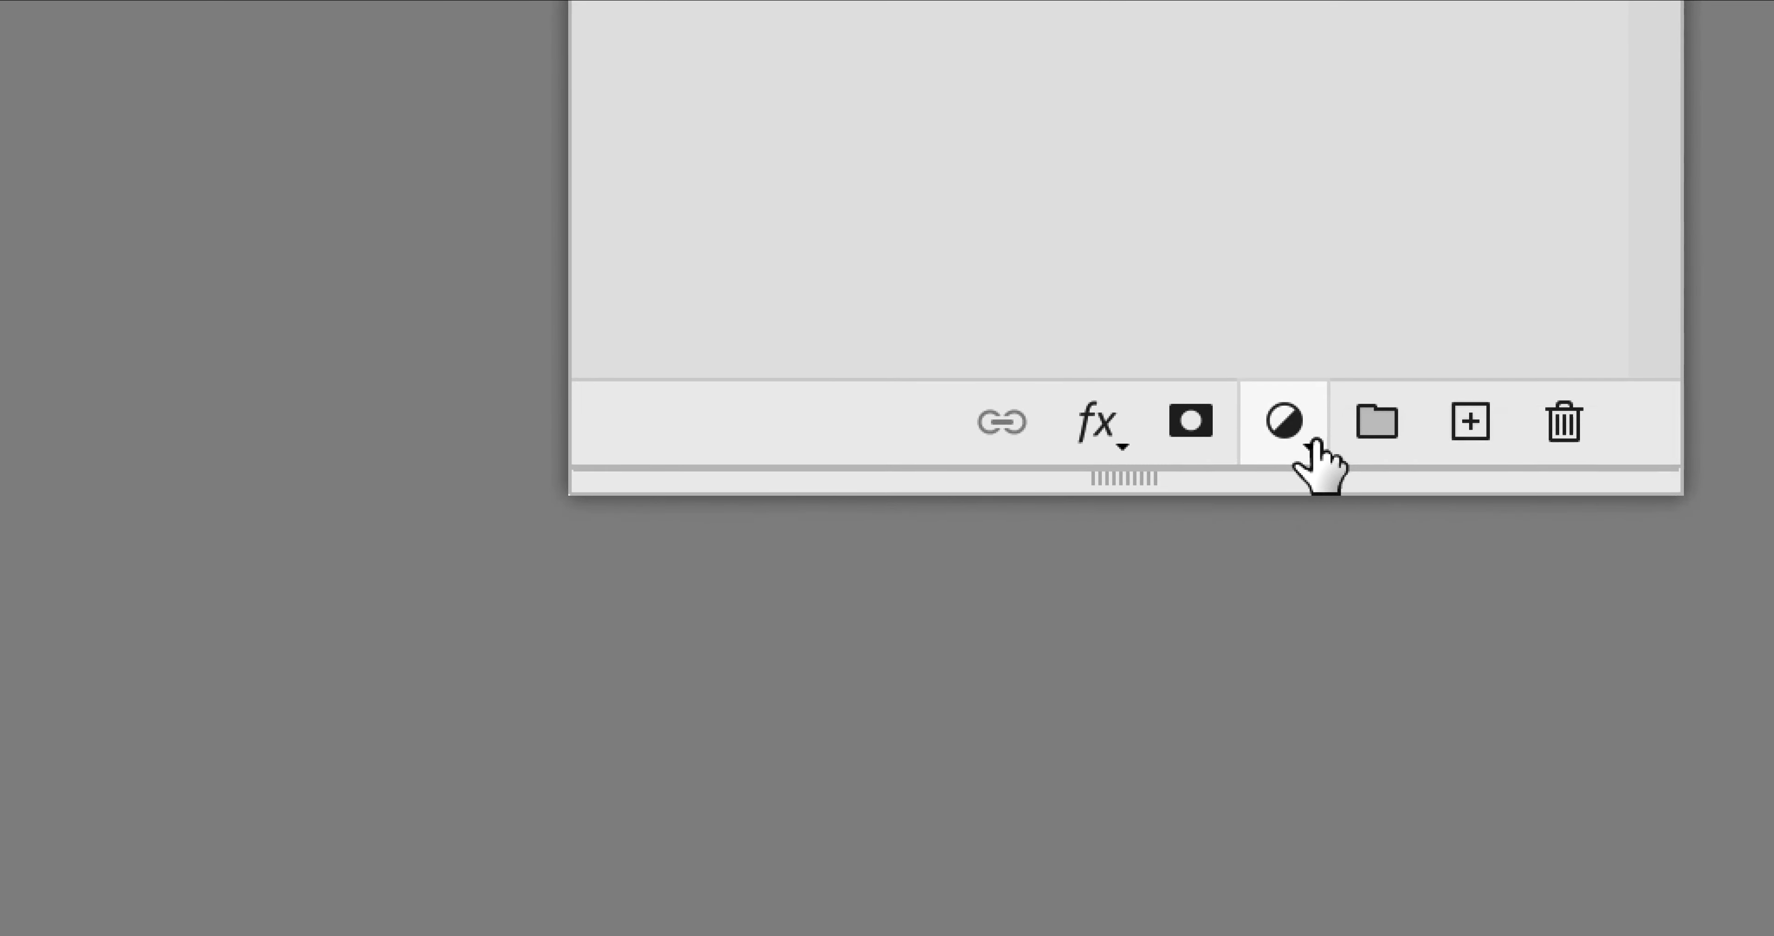
- Add a Courbe de transfert de dégradé adjustment layer above Noir et blanc 1, and shrink its properties and place them below the Layers panel
left_click(1557, 726)
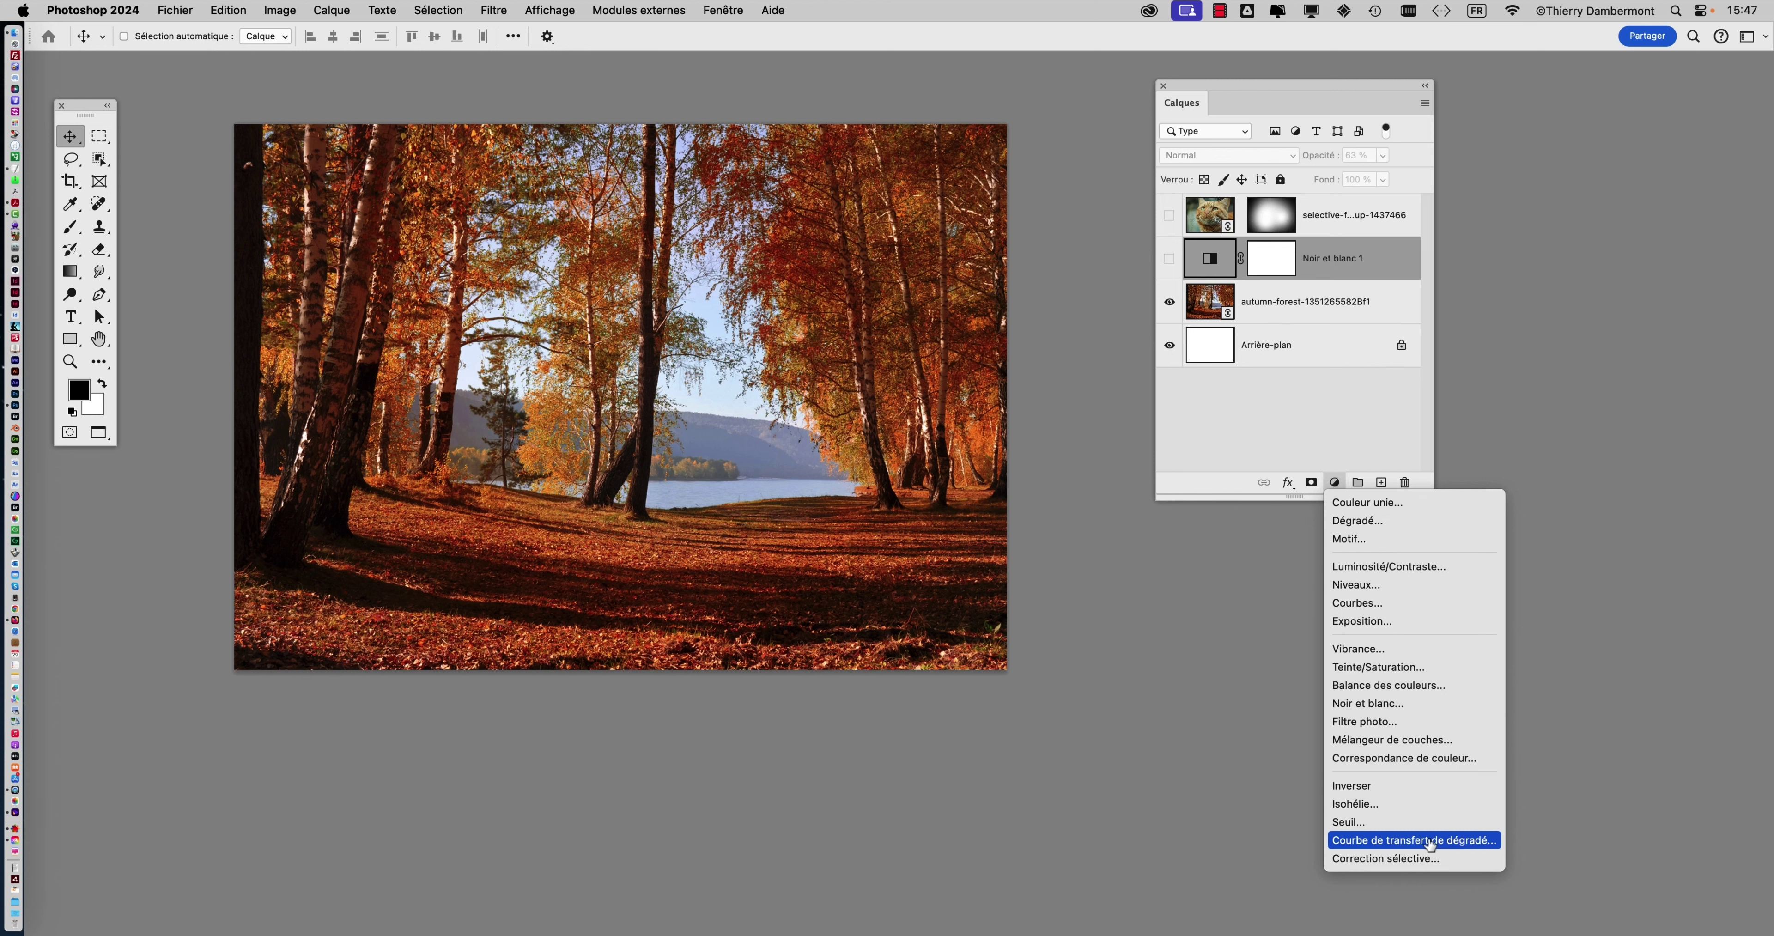
left_click(1428, 841)
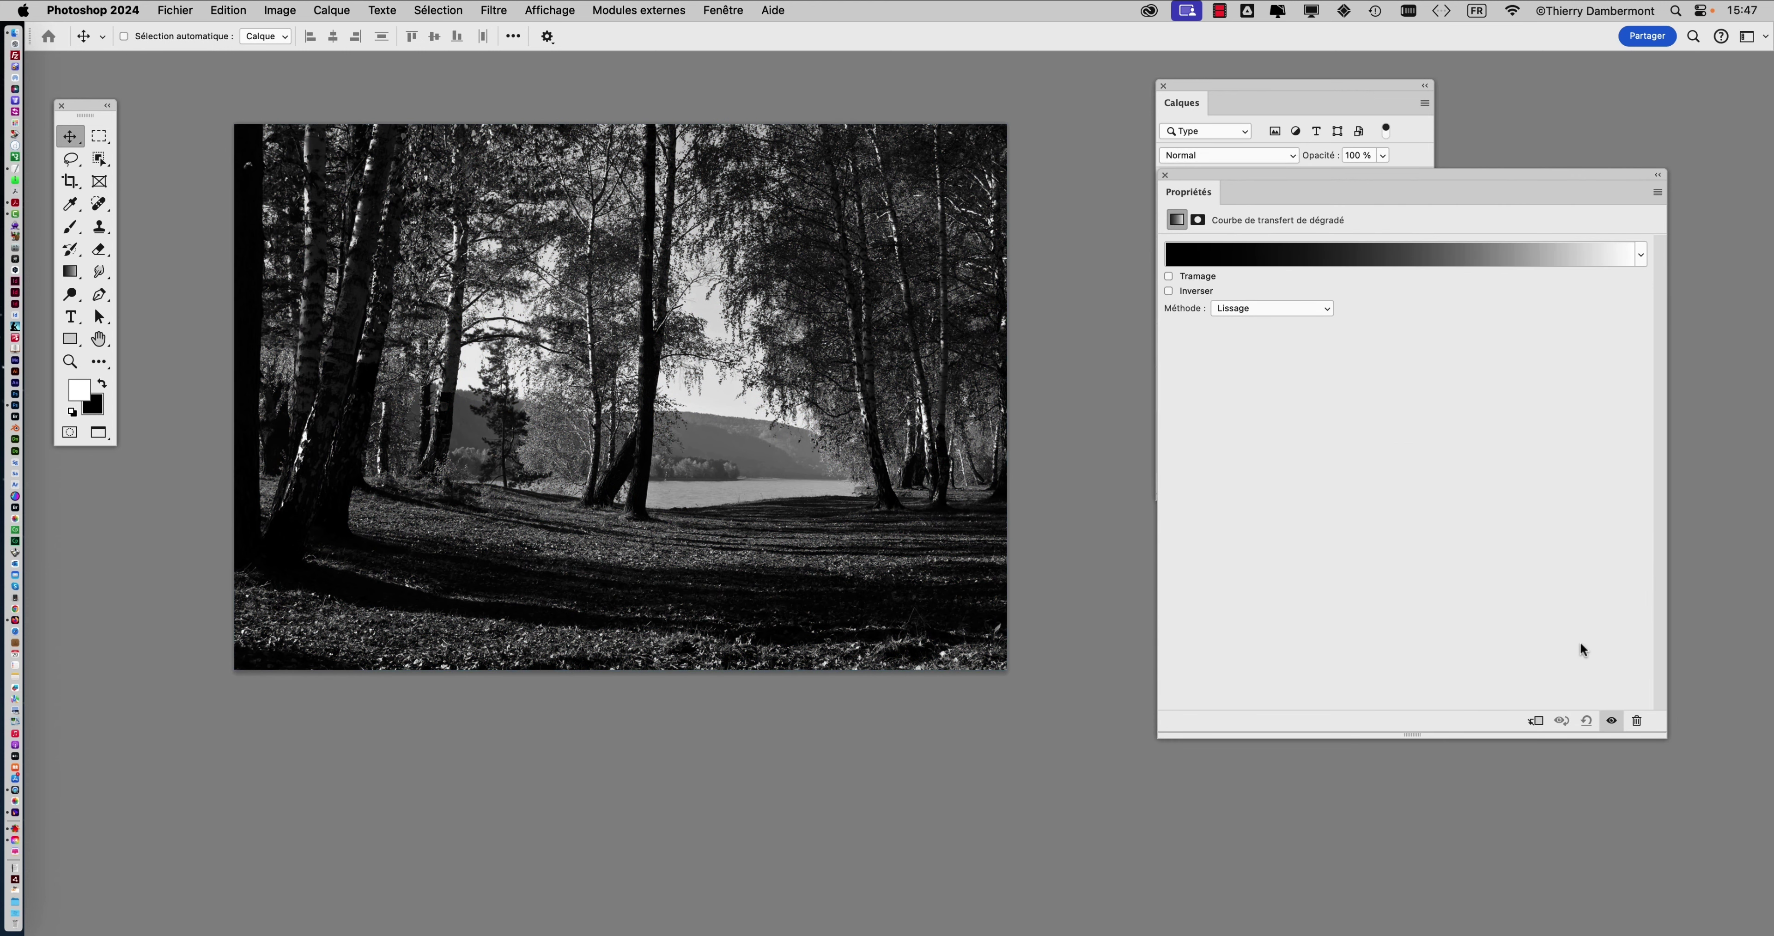
left_click_drag(1663, 736, 1500, 473)
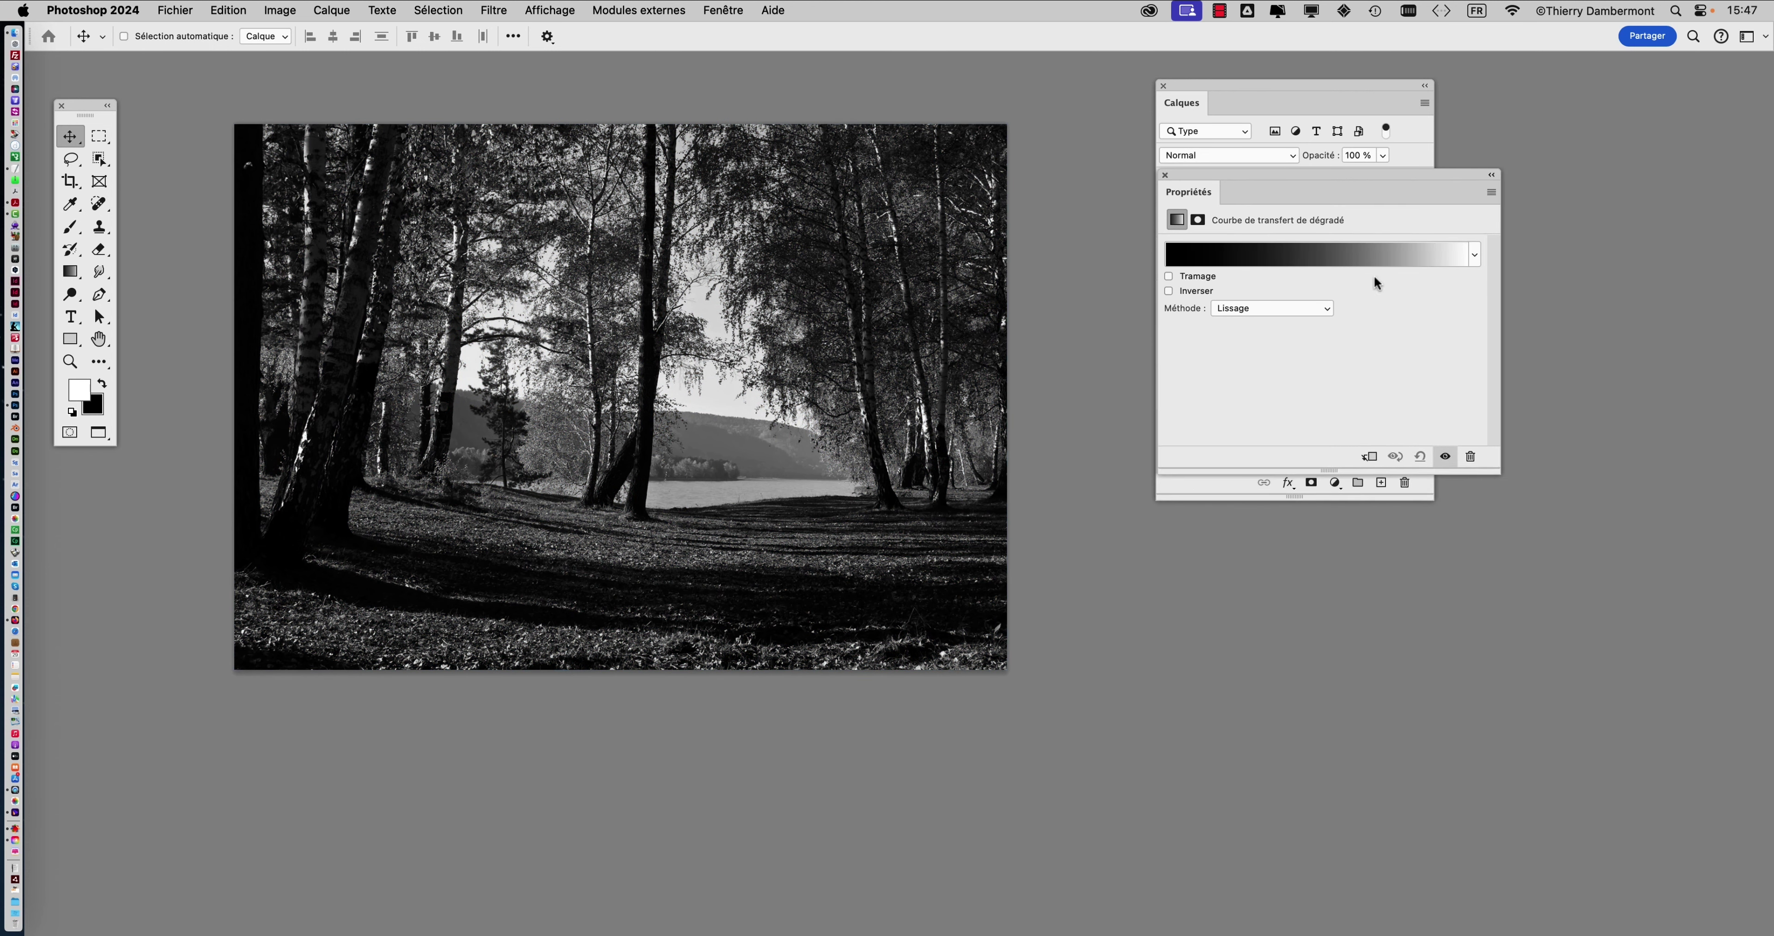
left_click_drag(1289, 175, 1184, 573)
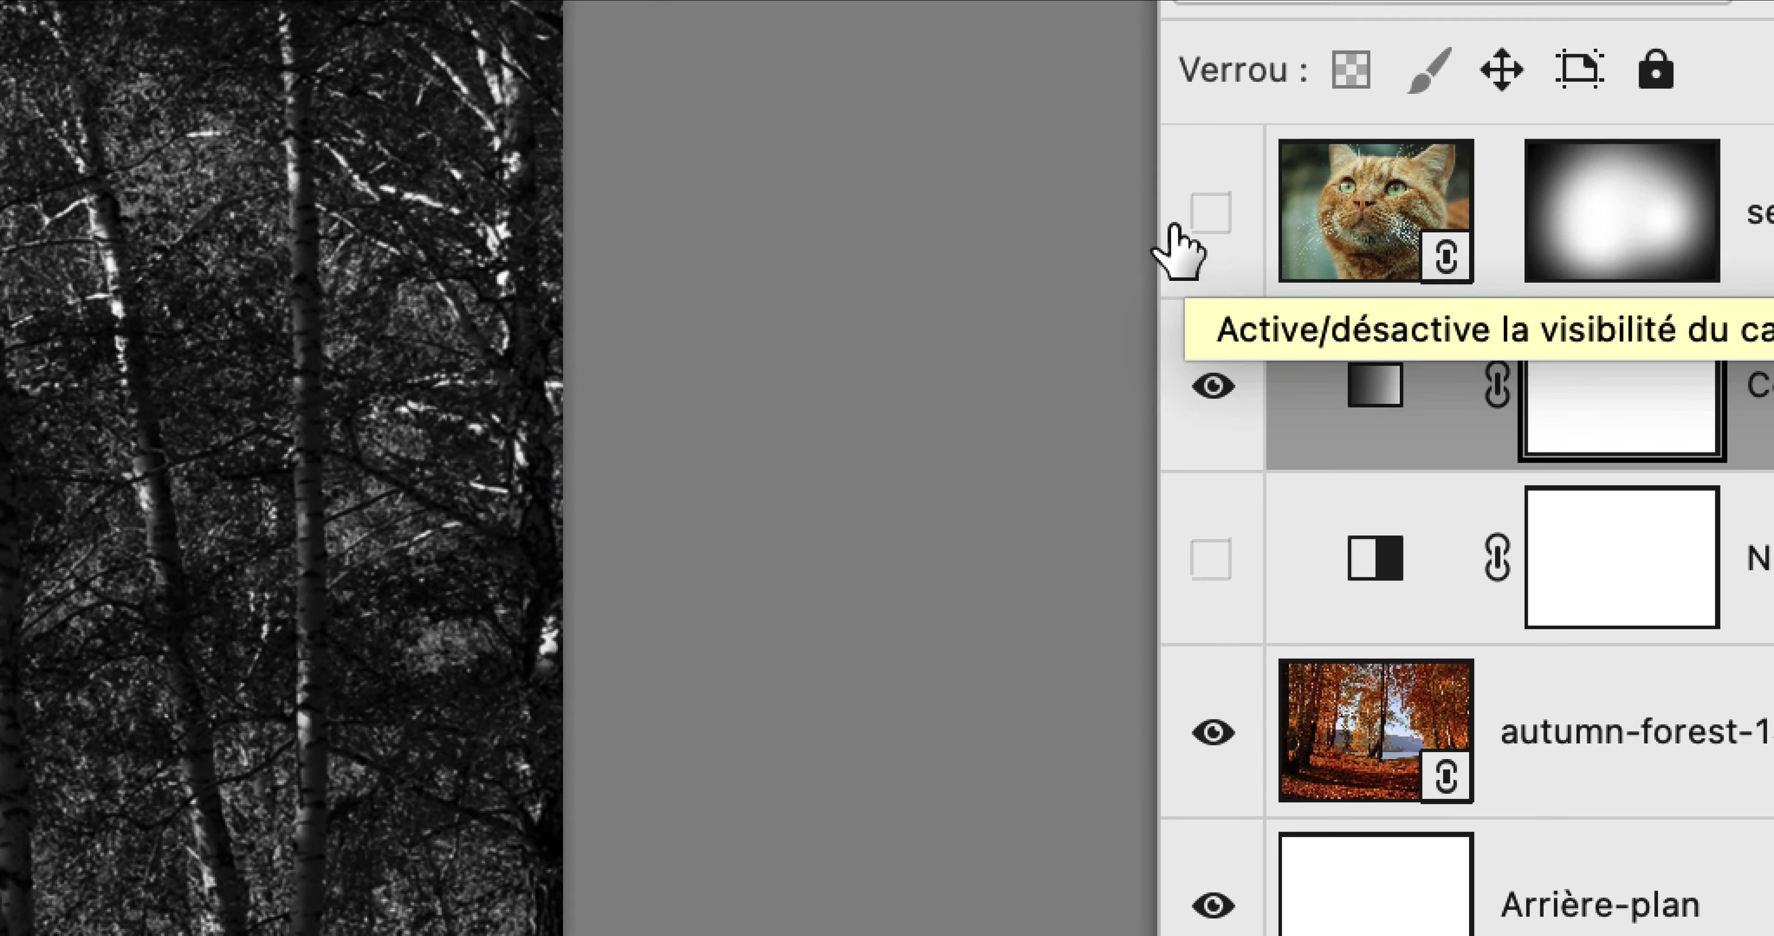
- Toggle the cat layer's visibility to preview it over the gradient-mapped forest, leaving it hidden
left_click(1198, 220)
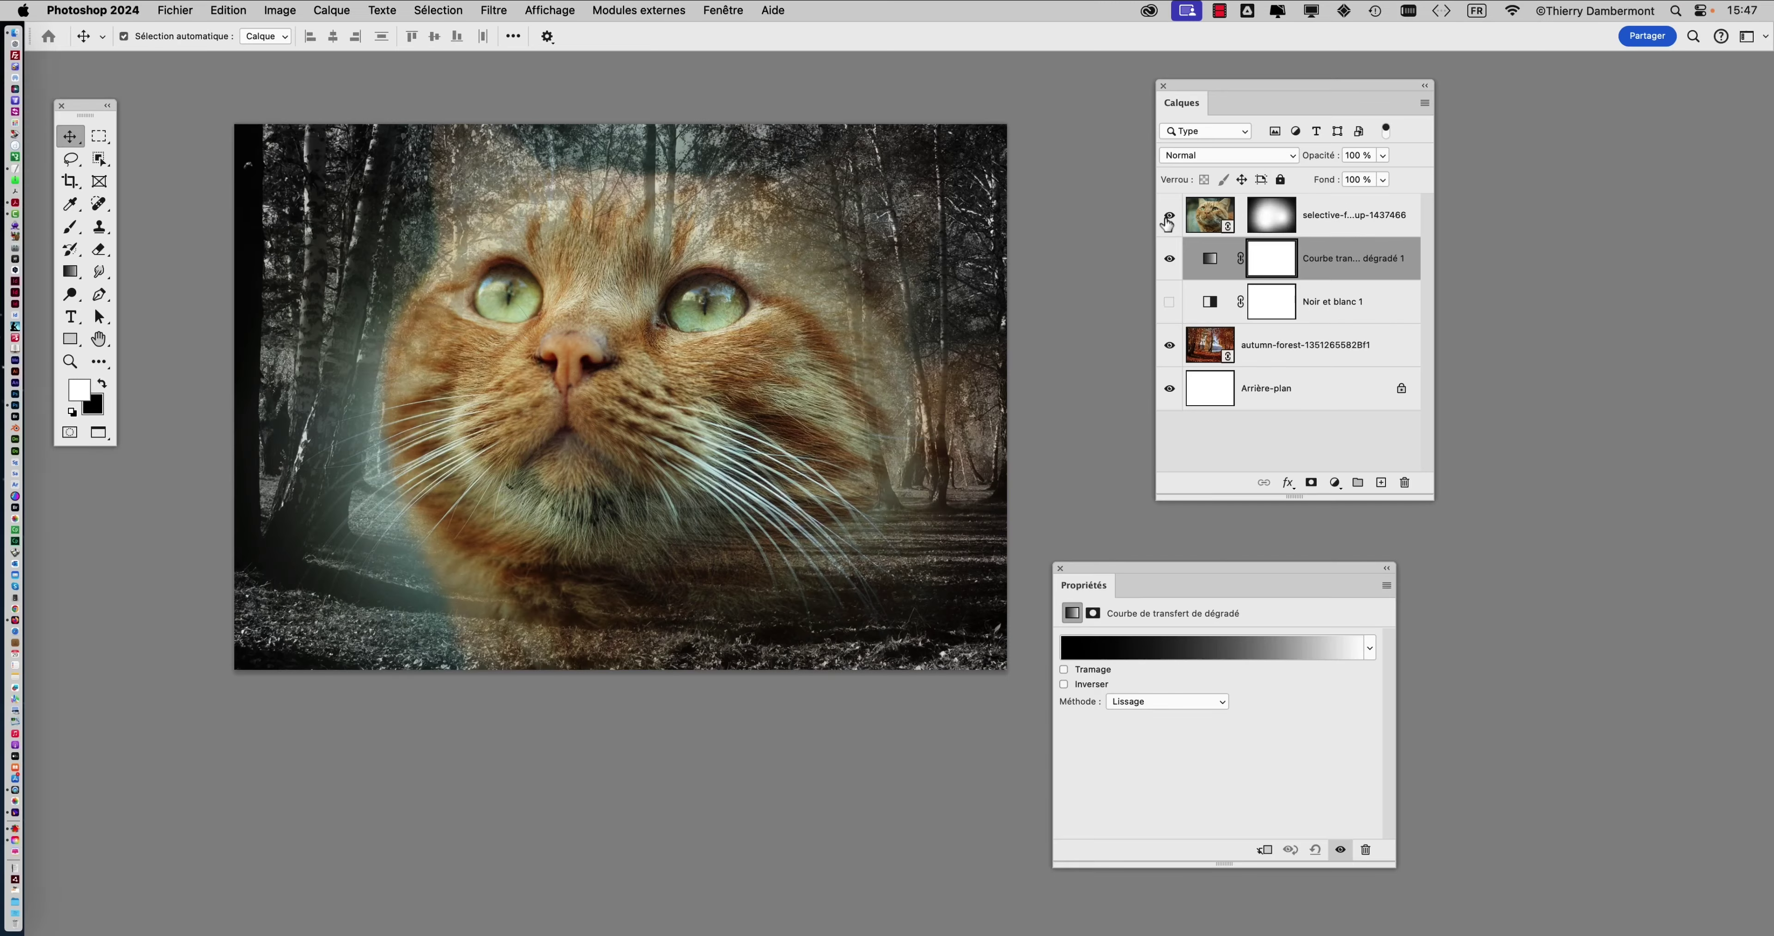
left_click(1167, 219)
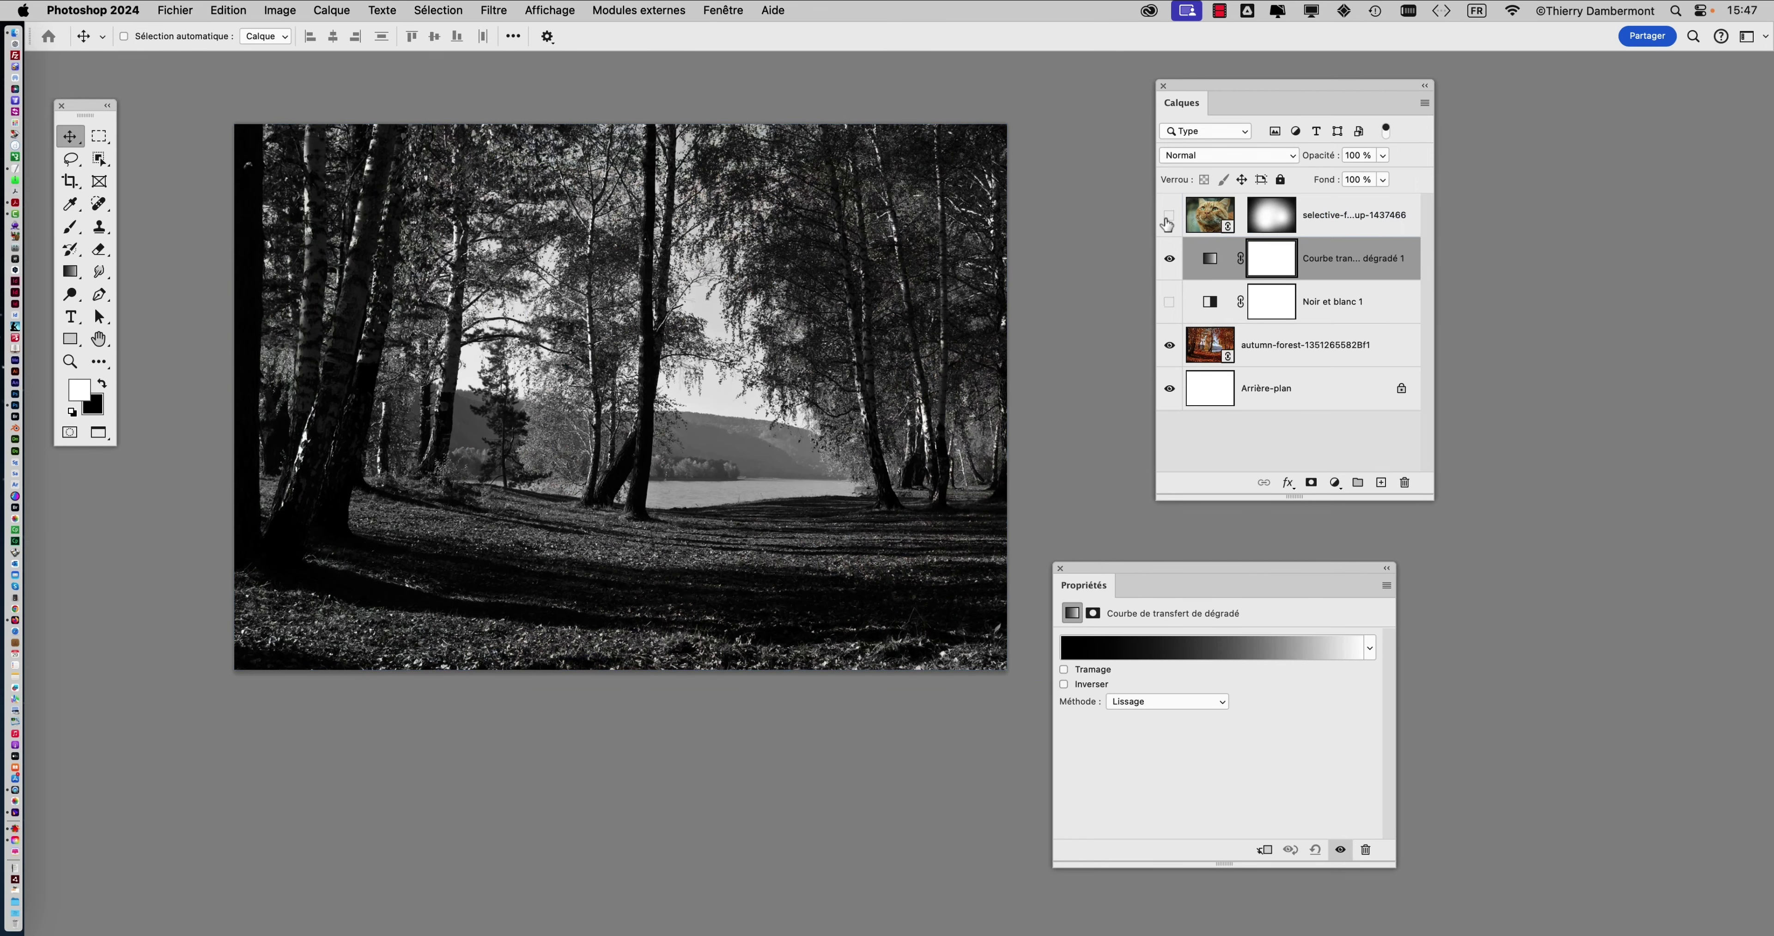
left_click(1167, 219)
left_click(1167, 219)
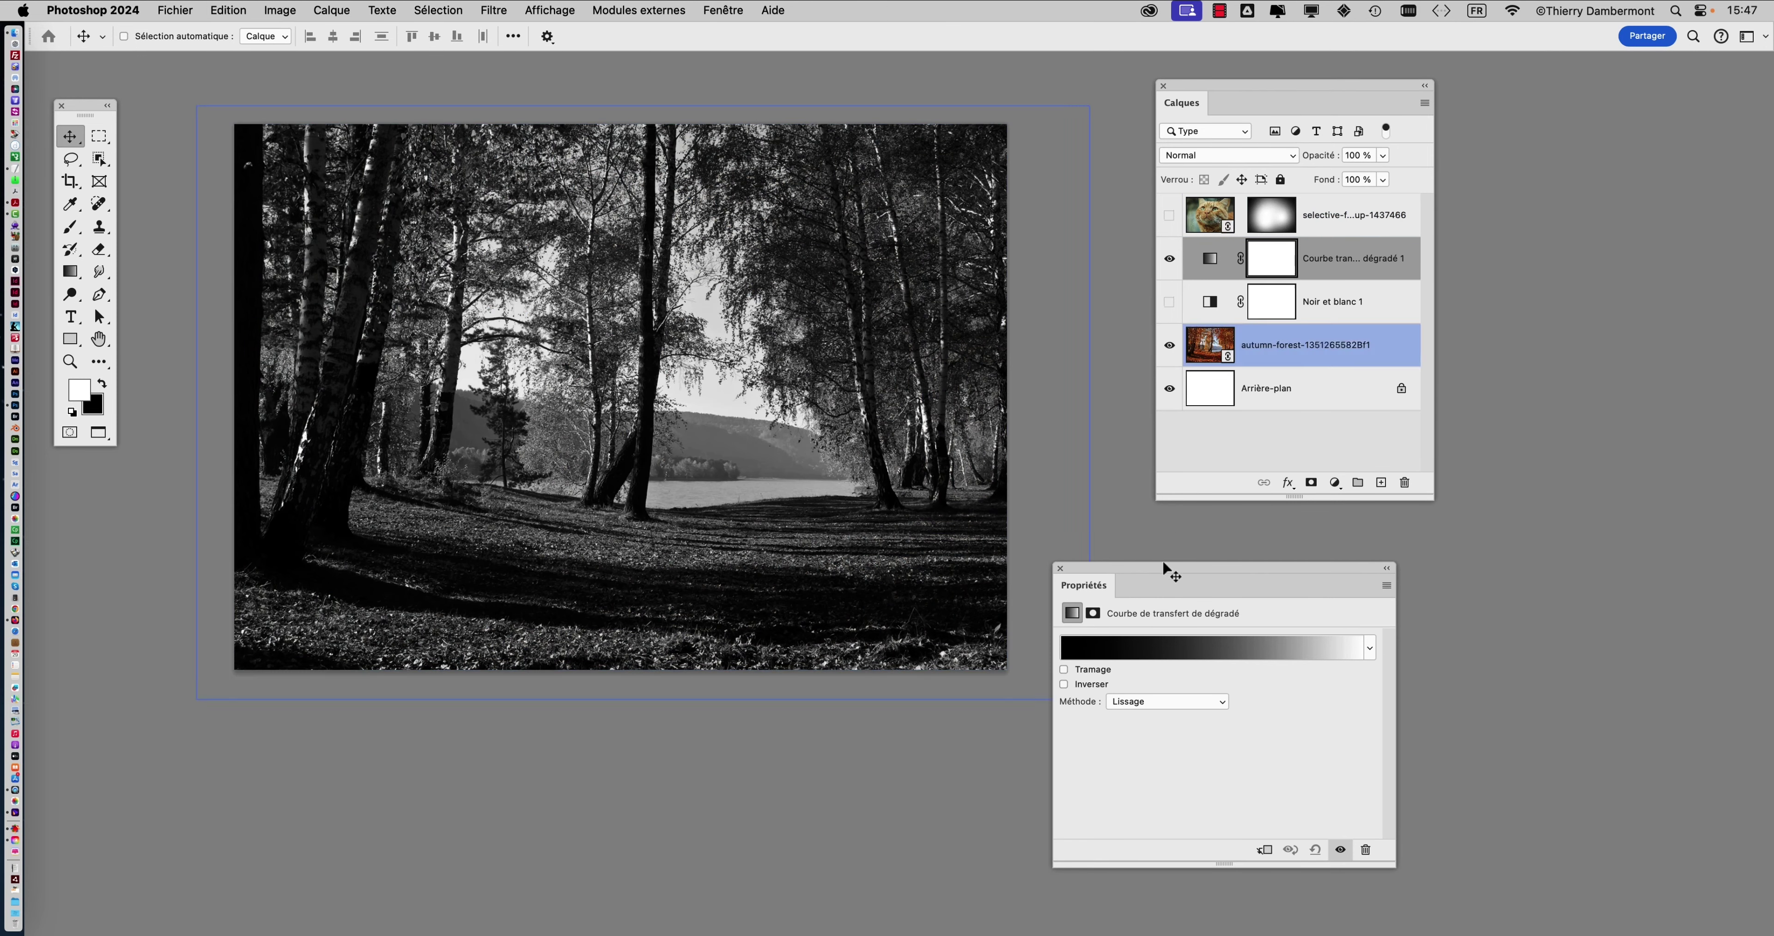
- Close and reopen the gradient map layer's properties, and rearrange them and the Layers panel side by side next to the image
left_click_drag(1205, 566, 1325, 537)
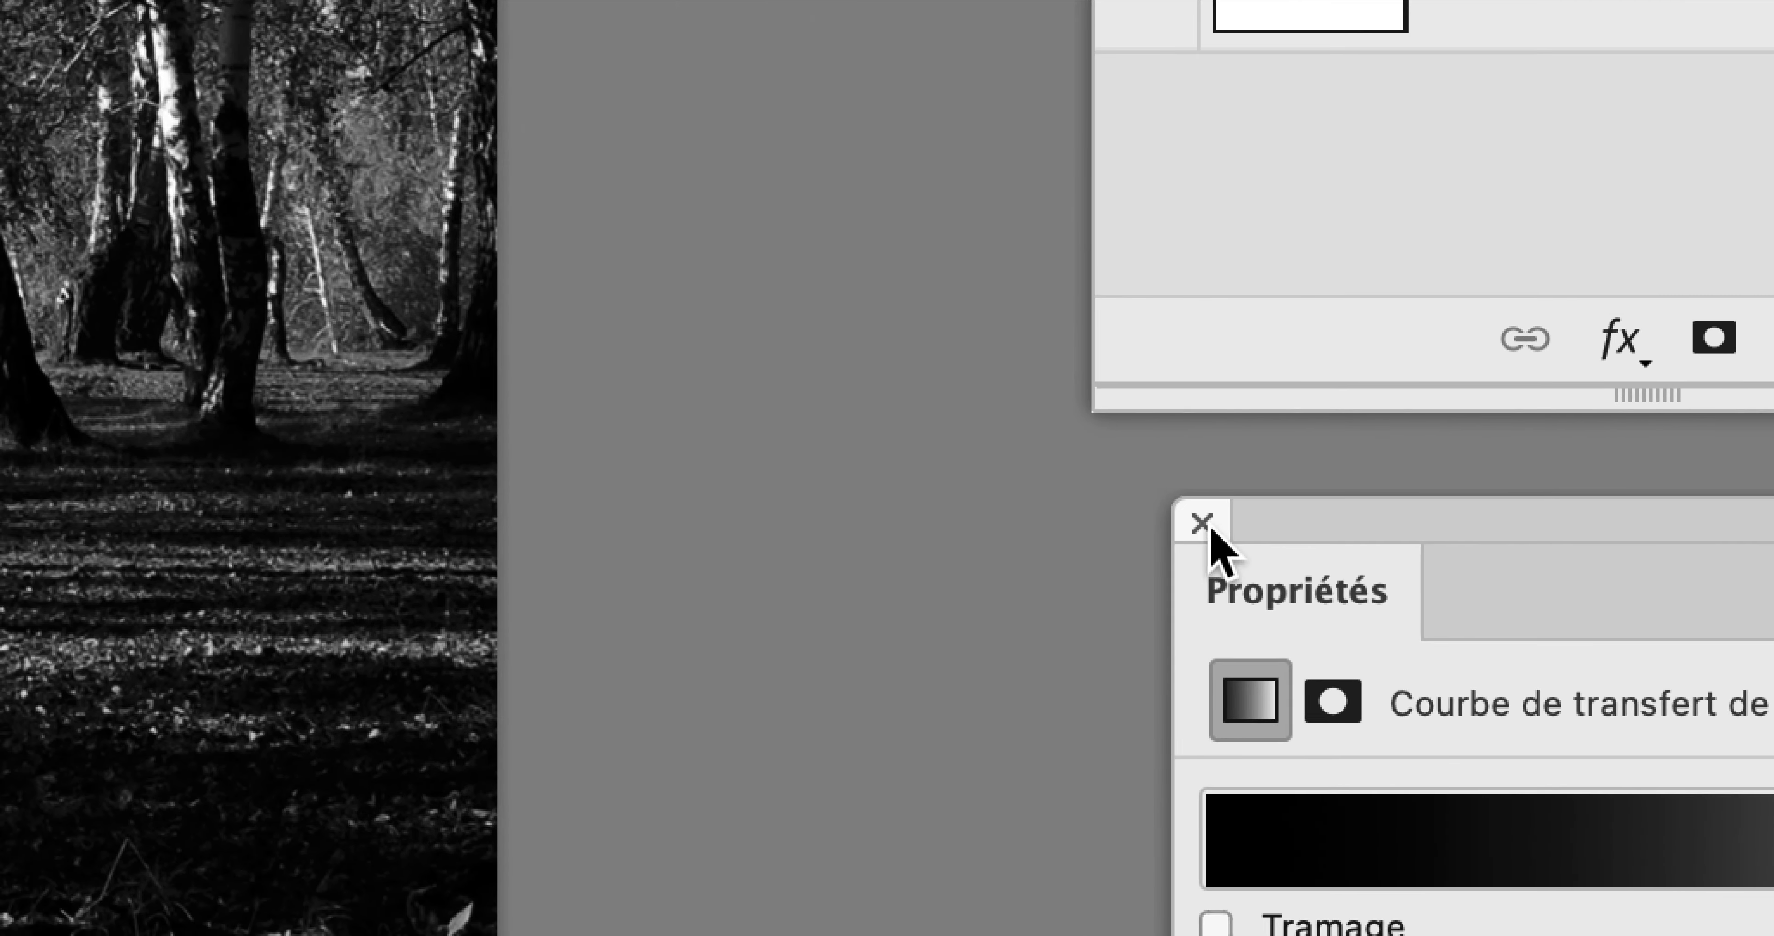
left_click(793, 531)
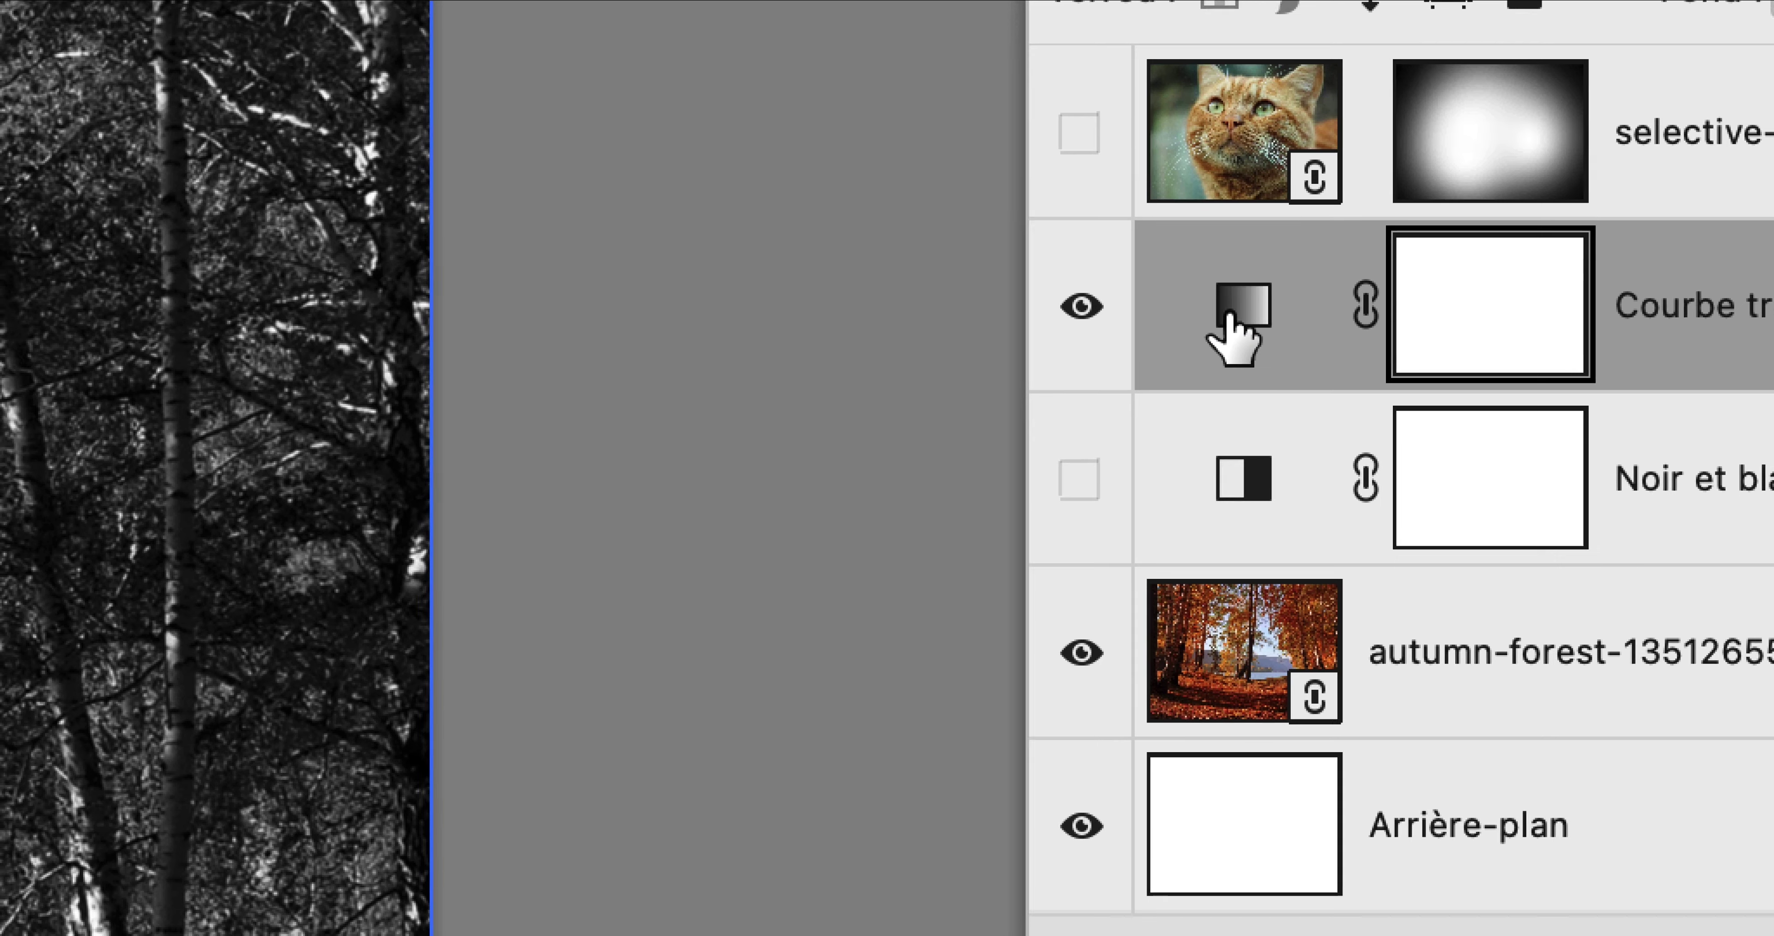
left_click(1264, 269)
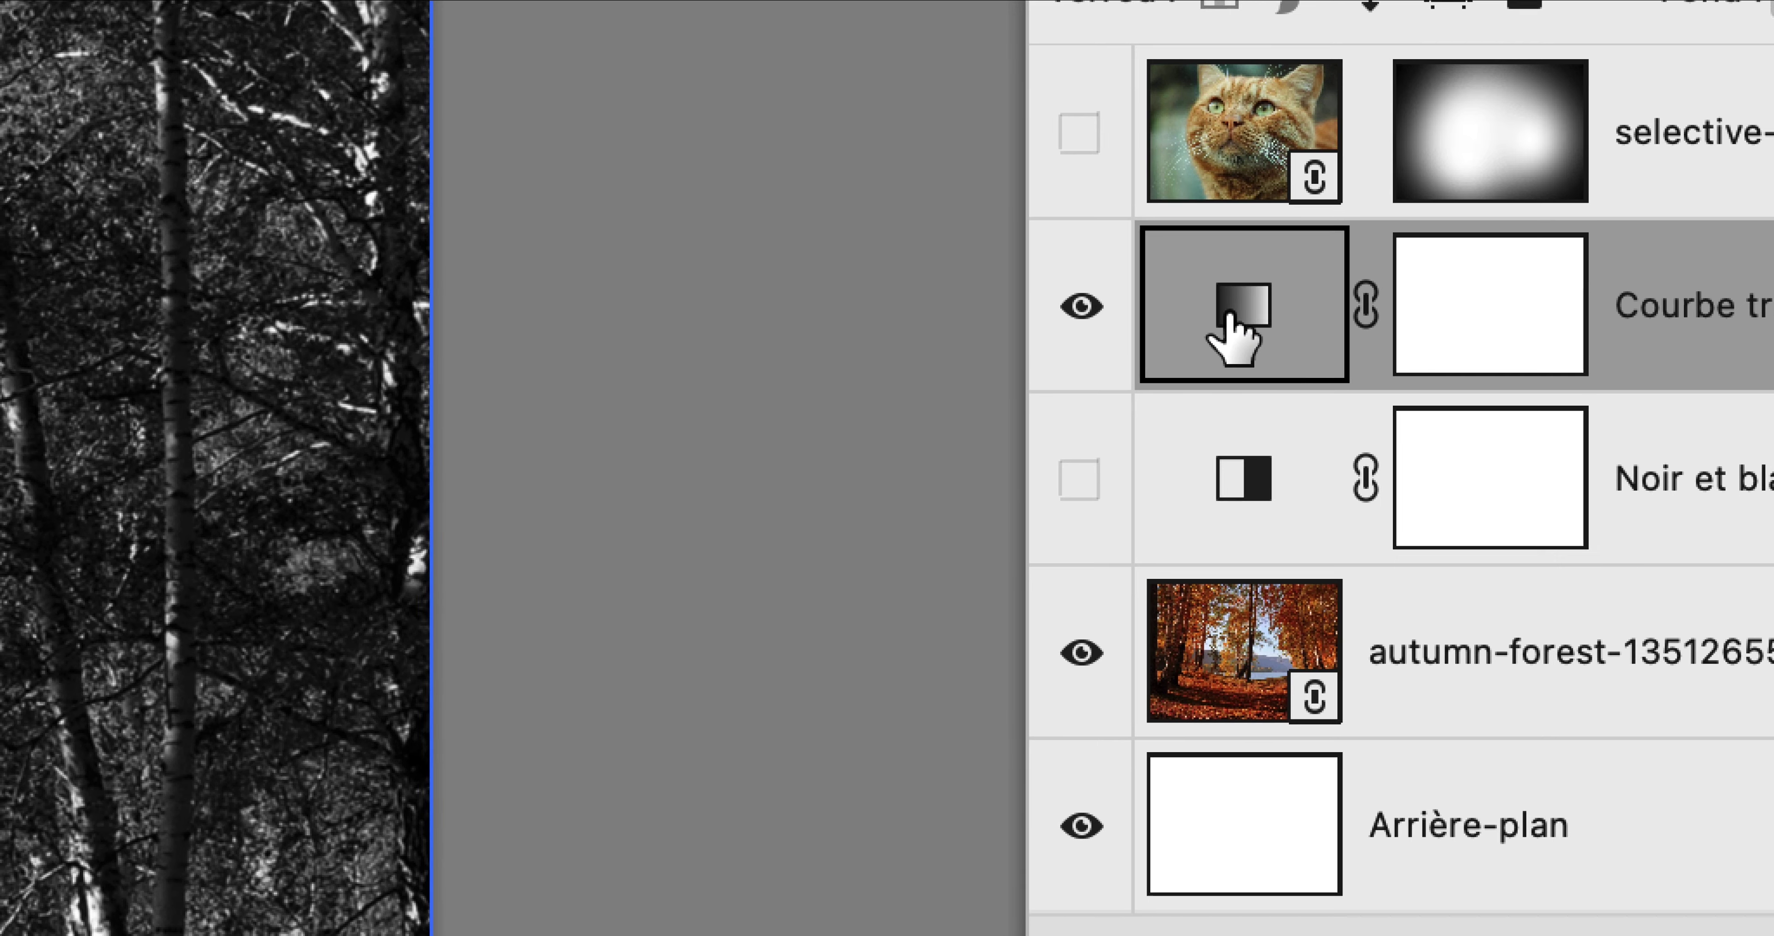
double_click(1226, 317)
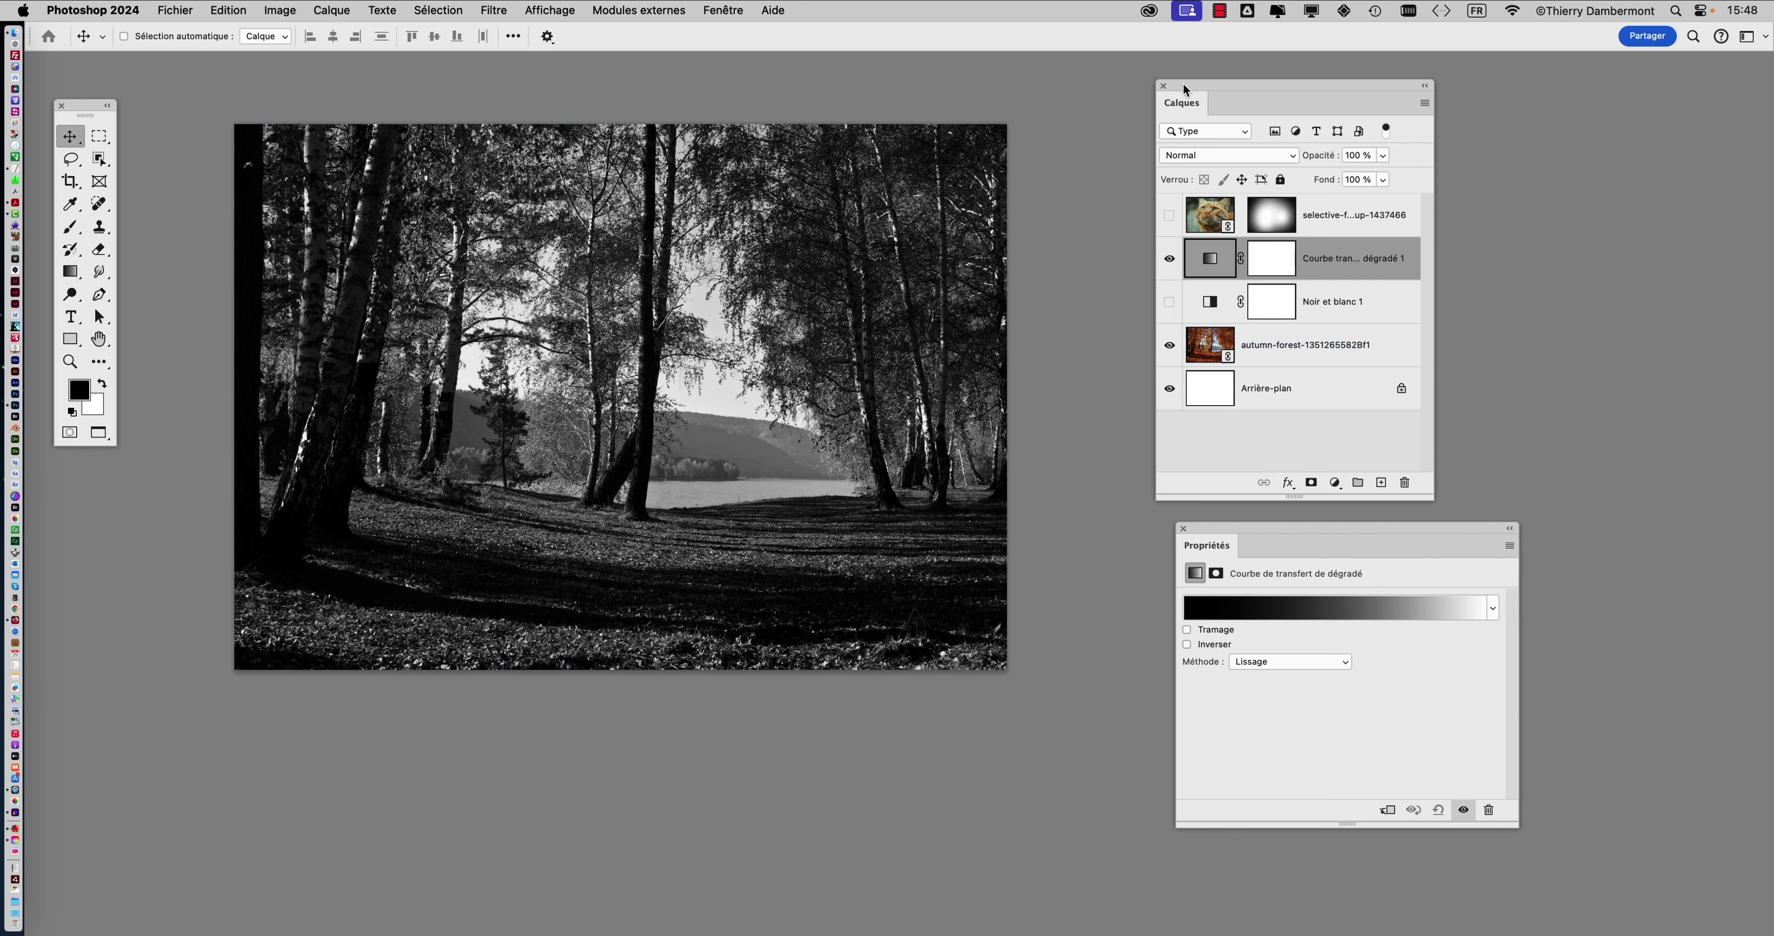
left_click_drag(1194, 86, 1515, 96)
left_click_drag(1292, 528, 1145, 117)
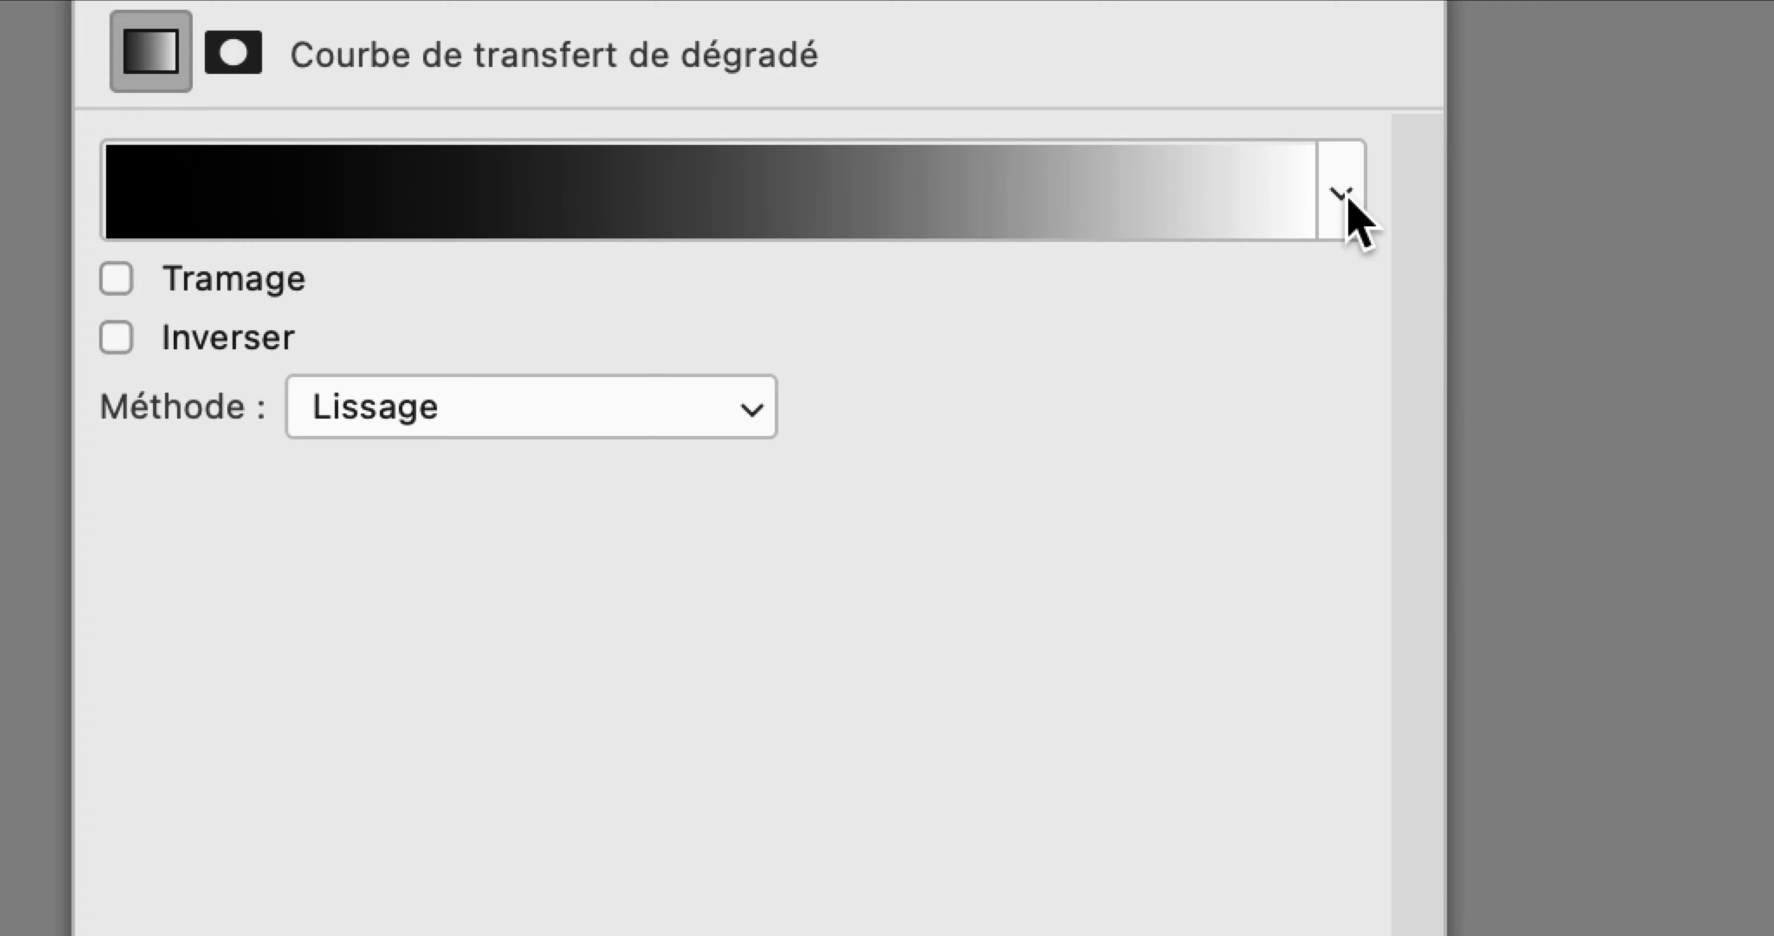
- Try a muted blue gradient and a dark violet-to-teal gradient from the Blues presets on the gradient map
left_click(1346, 198)
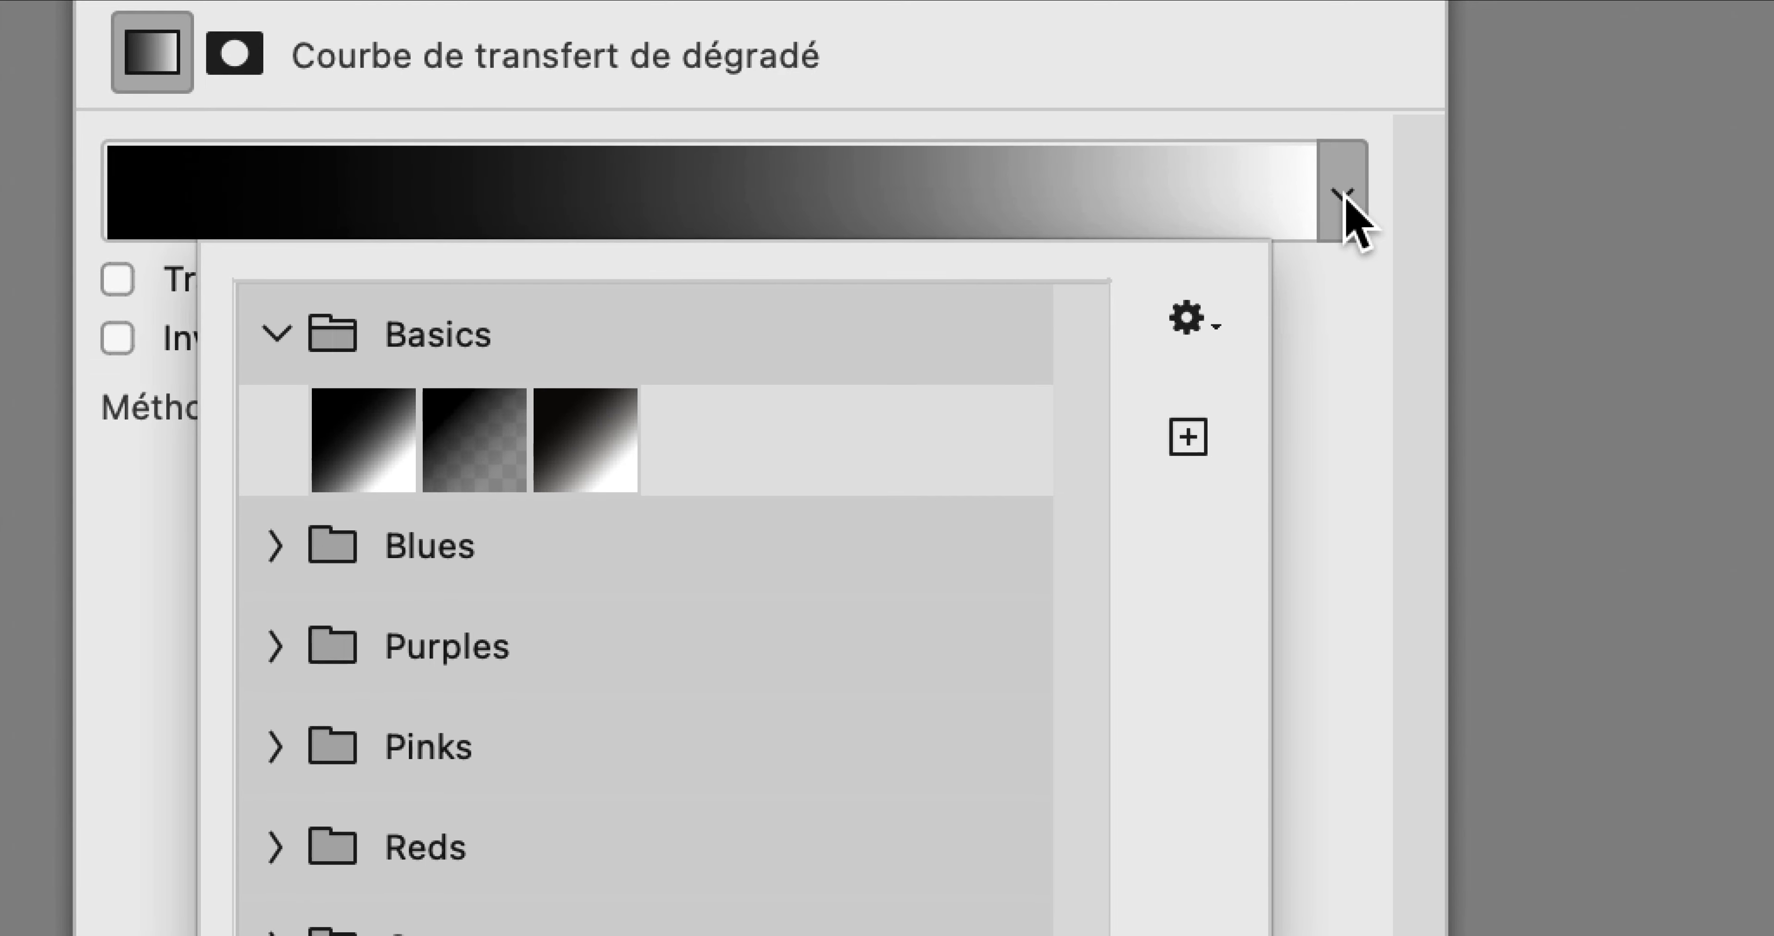
left_click(1343, 199)
left_click(1342, 201)
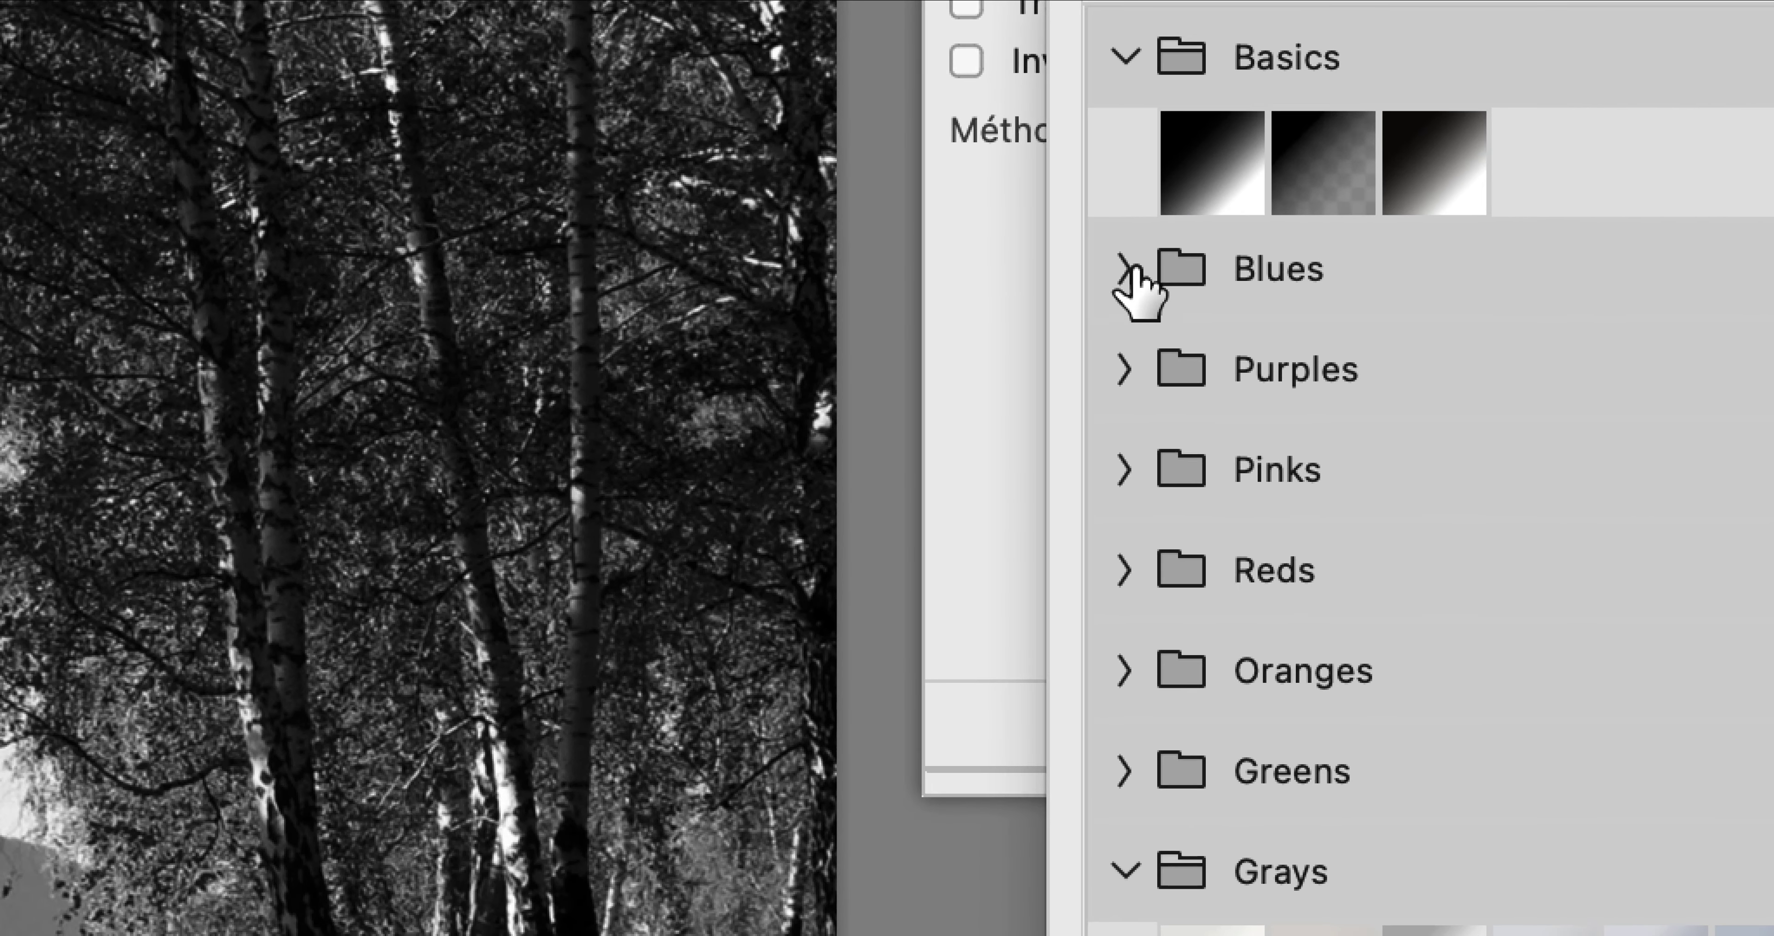
left_click(903, 289)
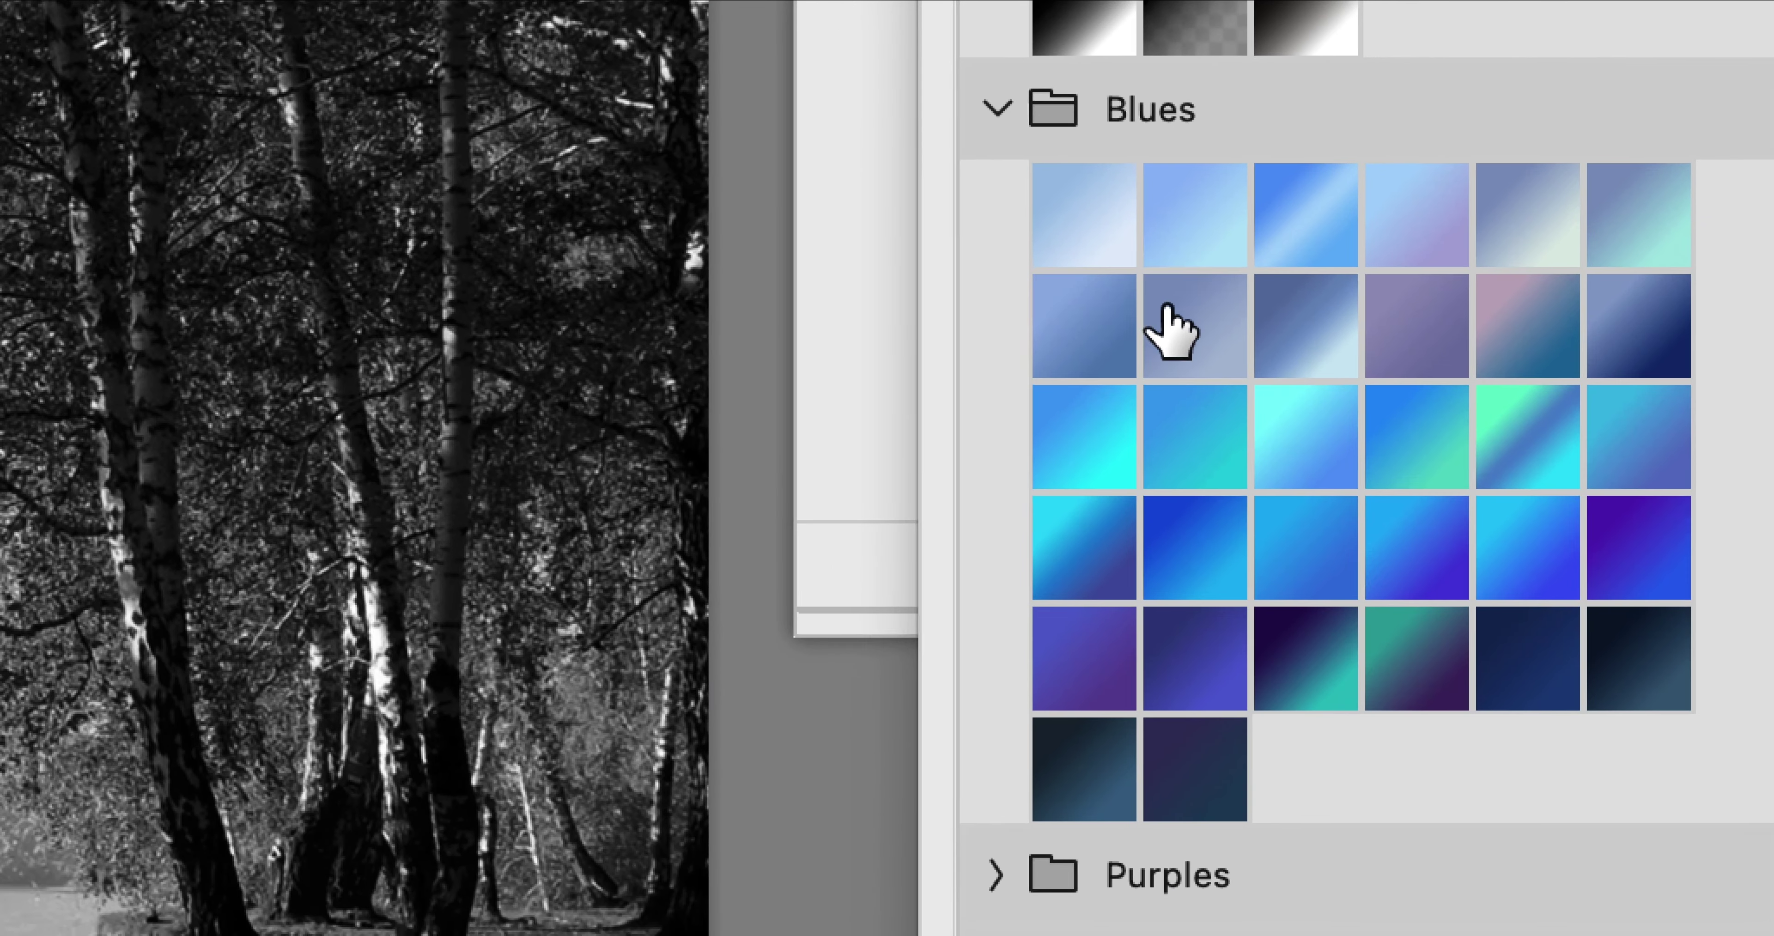
left_click(1166, 310)
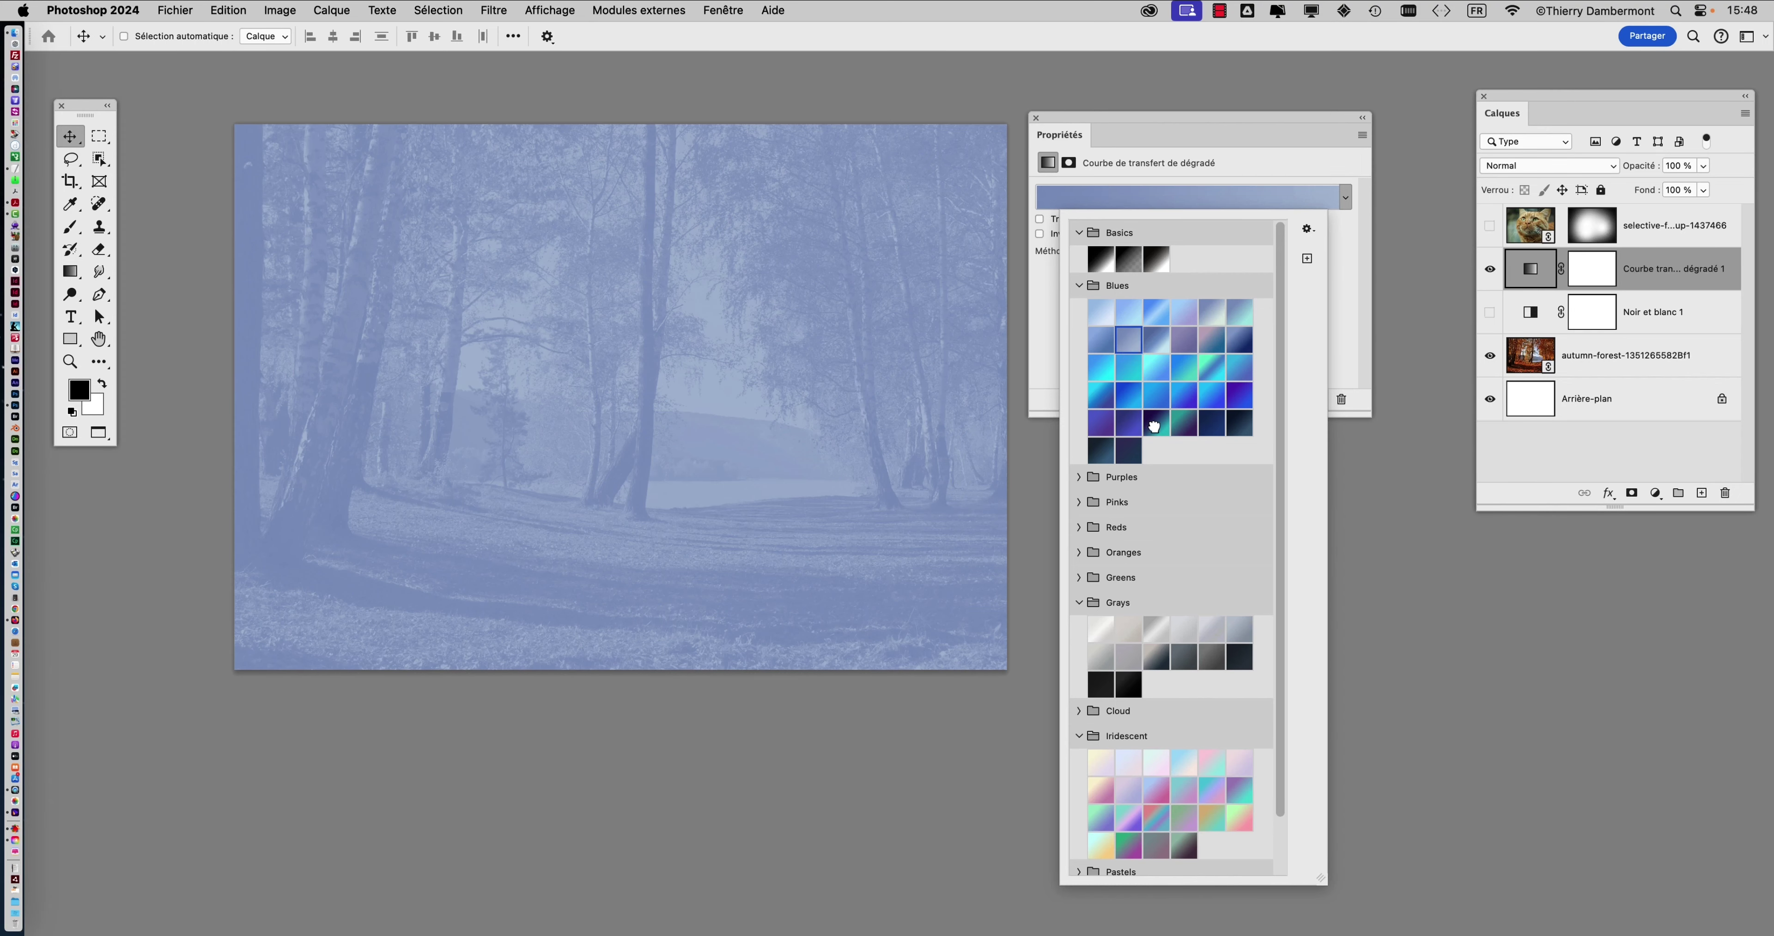
left_click(1300, 677)
- Try a pink-blue-violet Iridescent preset and one of the ungrouped multicolour presets at the end of the list on the gradient map
scroll(1136, 750, "down", 1)
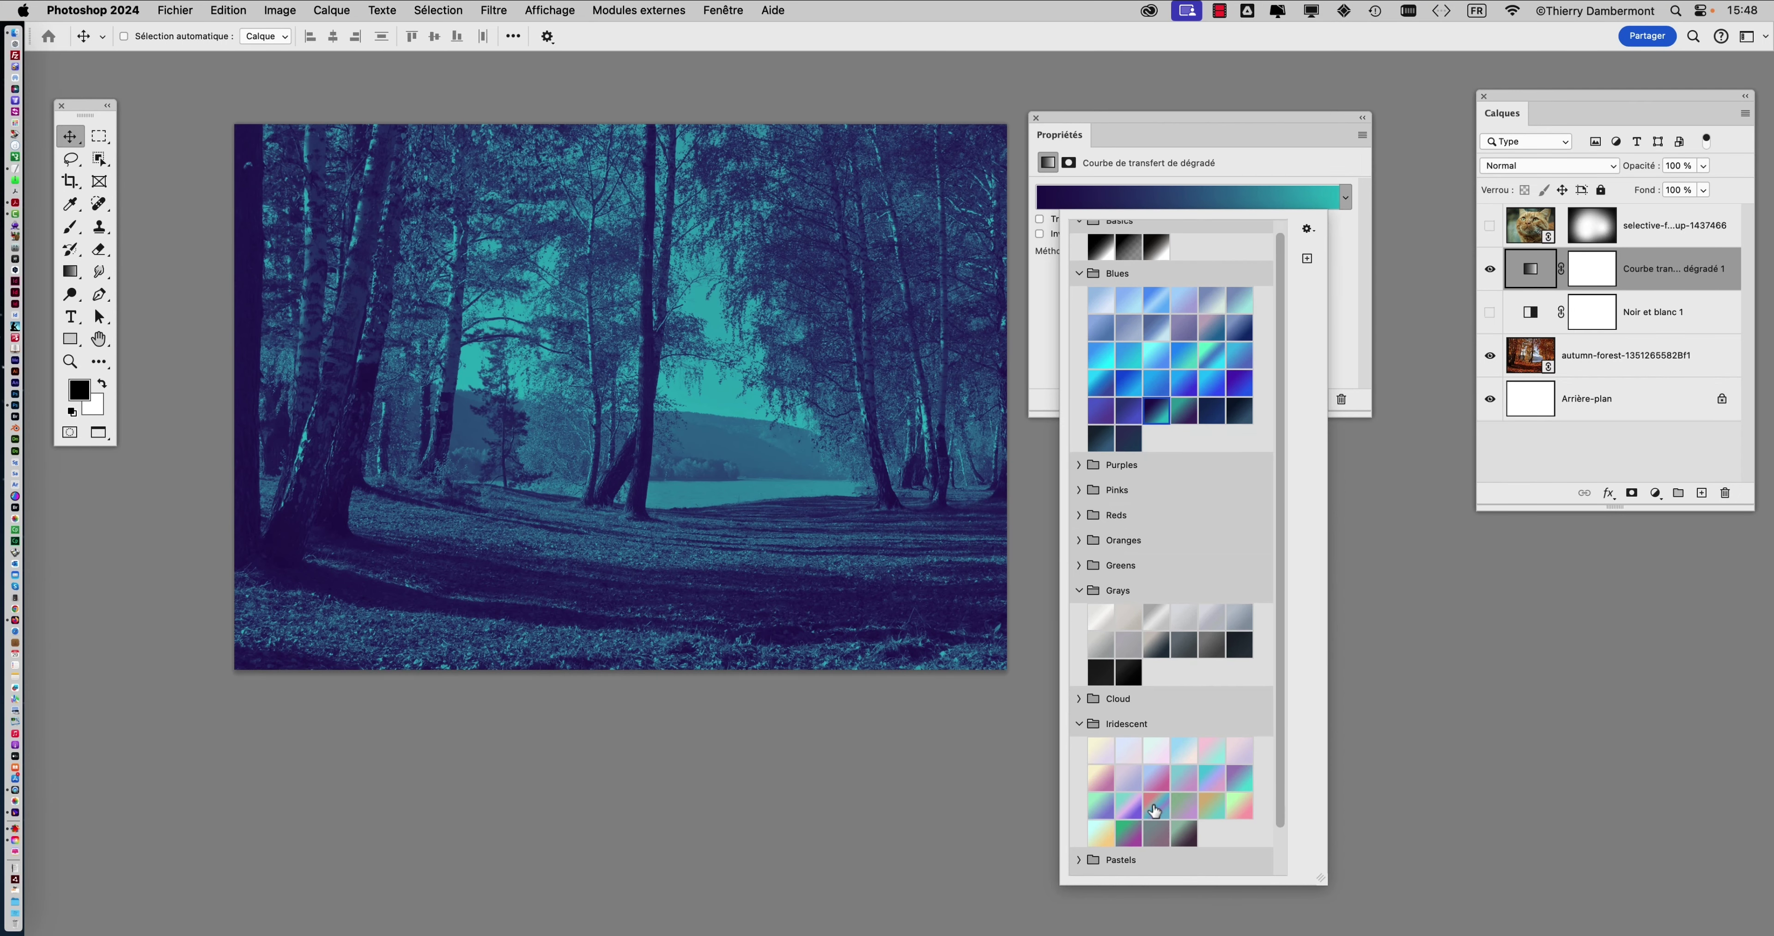
left_click(1154, 802)
scroll(1181, 719, "down", 2)
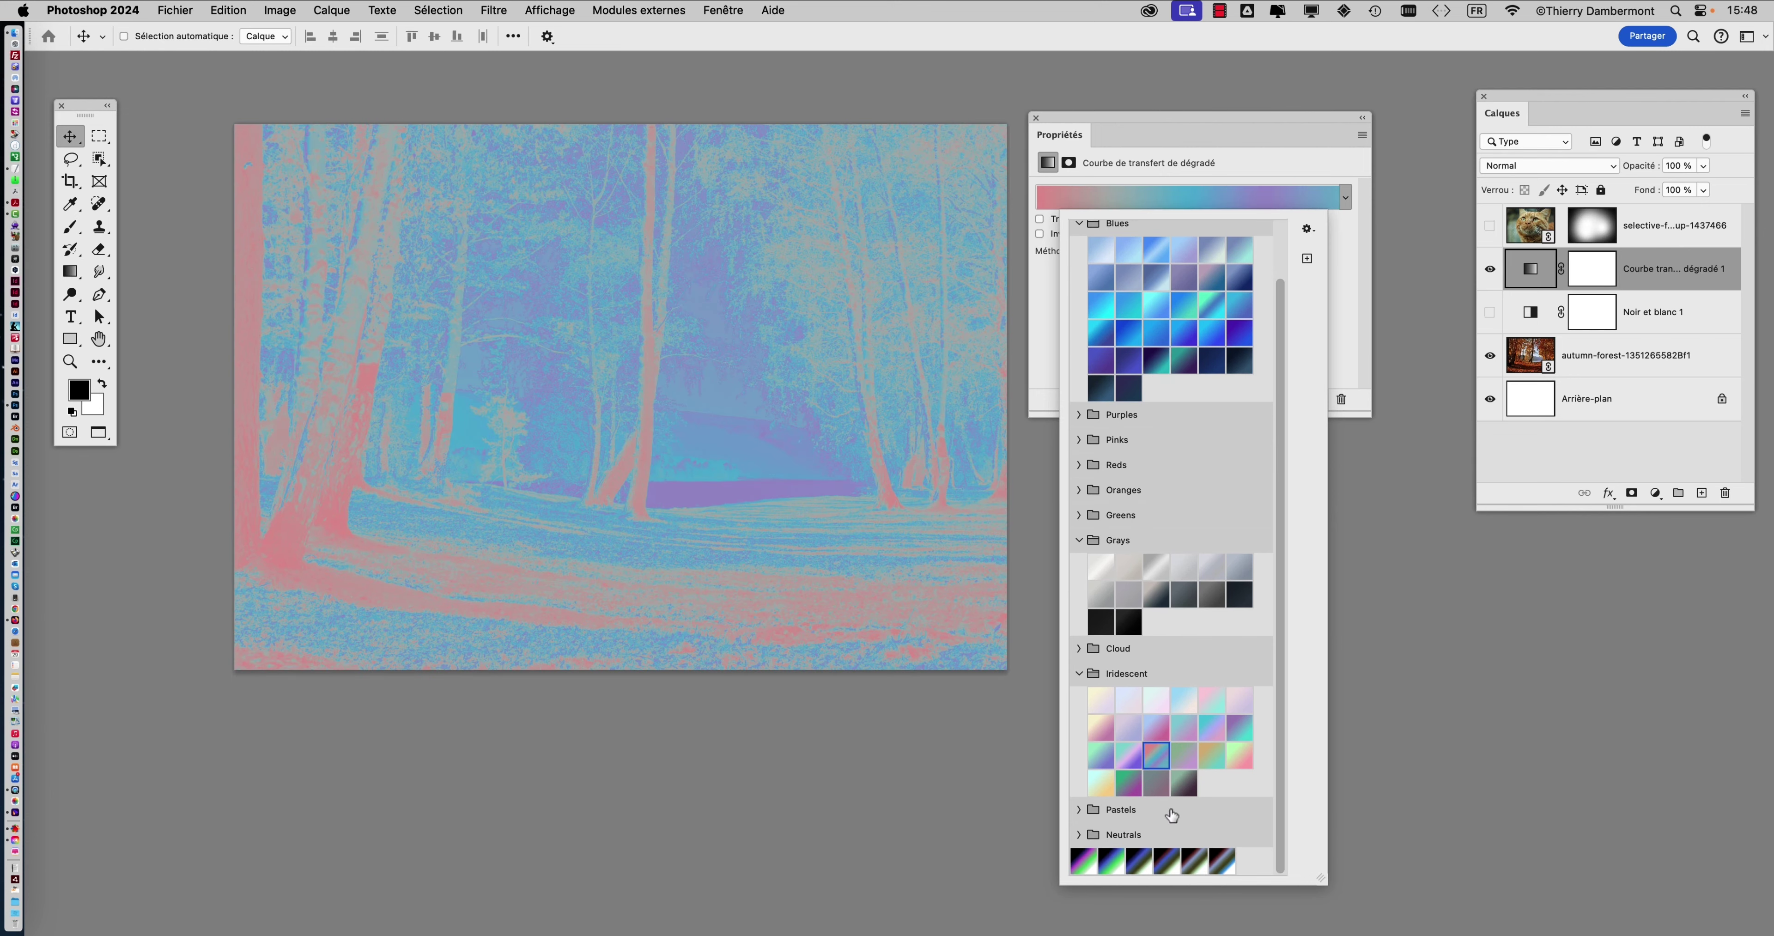
left_click(1163, 859)
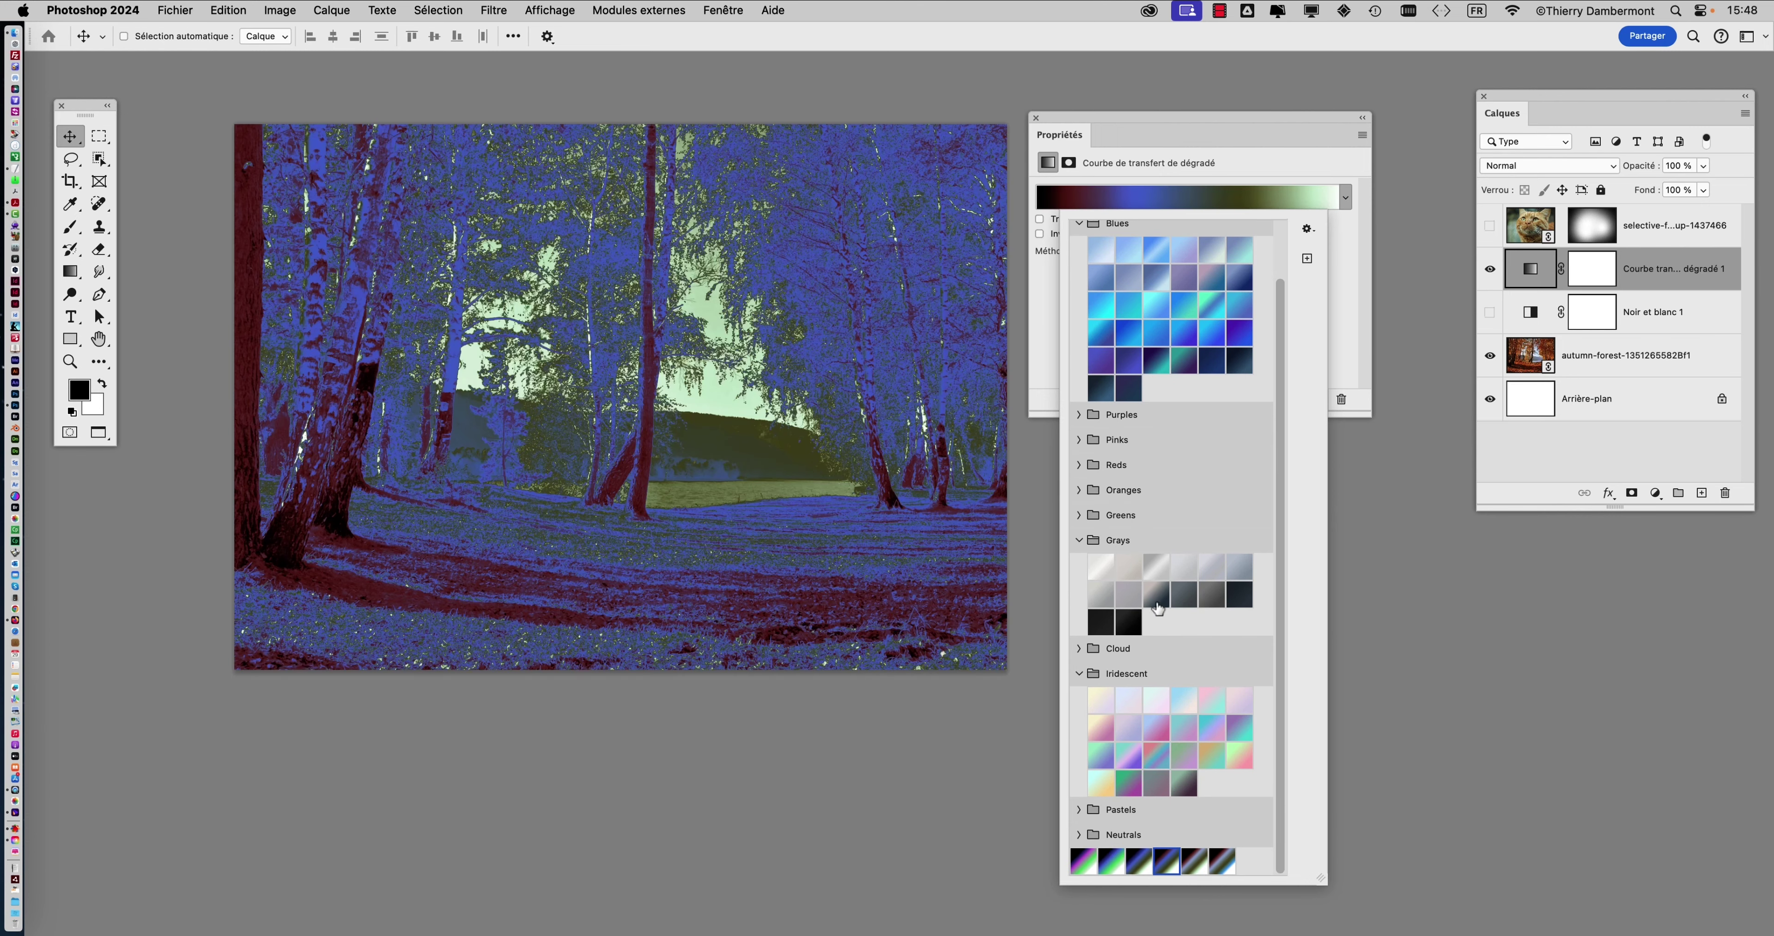
- Try an orange-to-red preset from the Oranges group and a light-blue-to-magenta preset from the Pinks group on the gradient map
left_click(1079, 490)
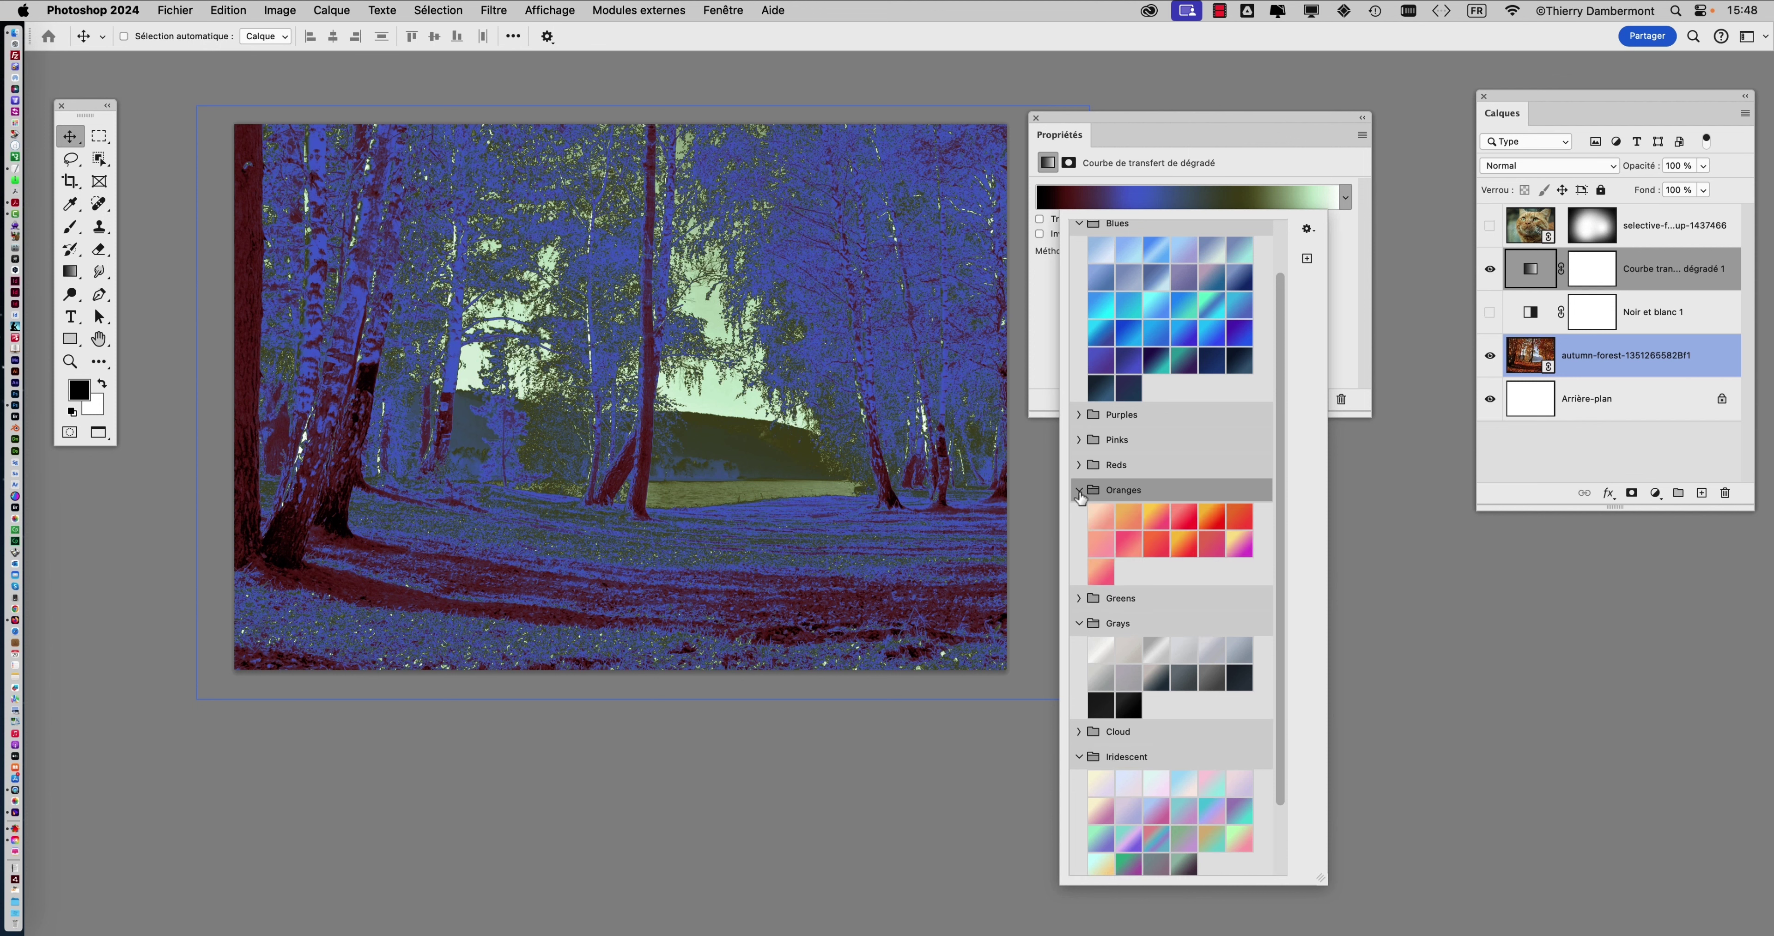
left_click(1156, 544)
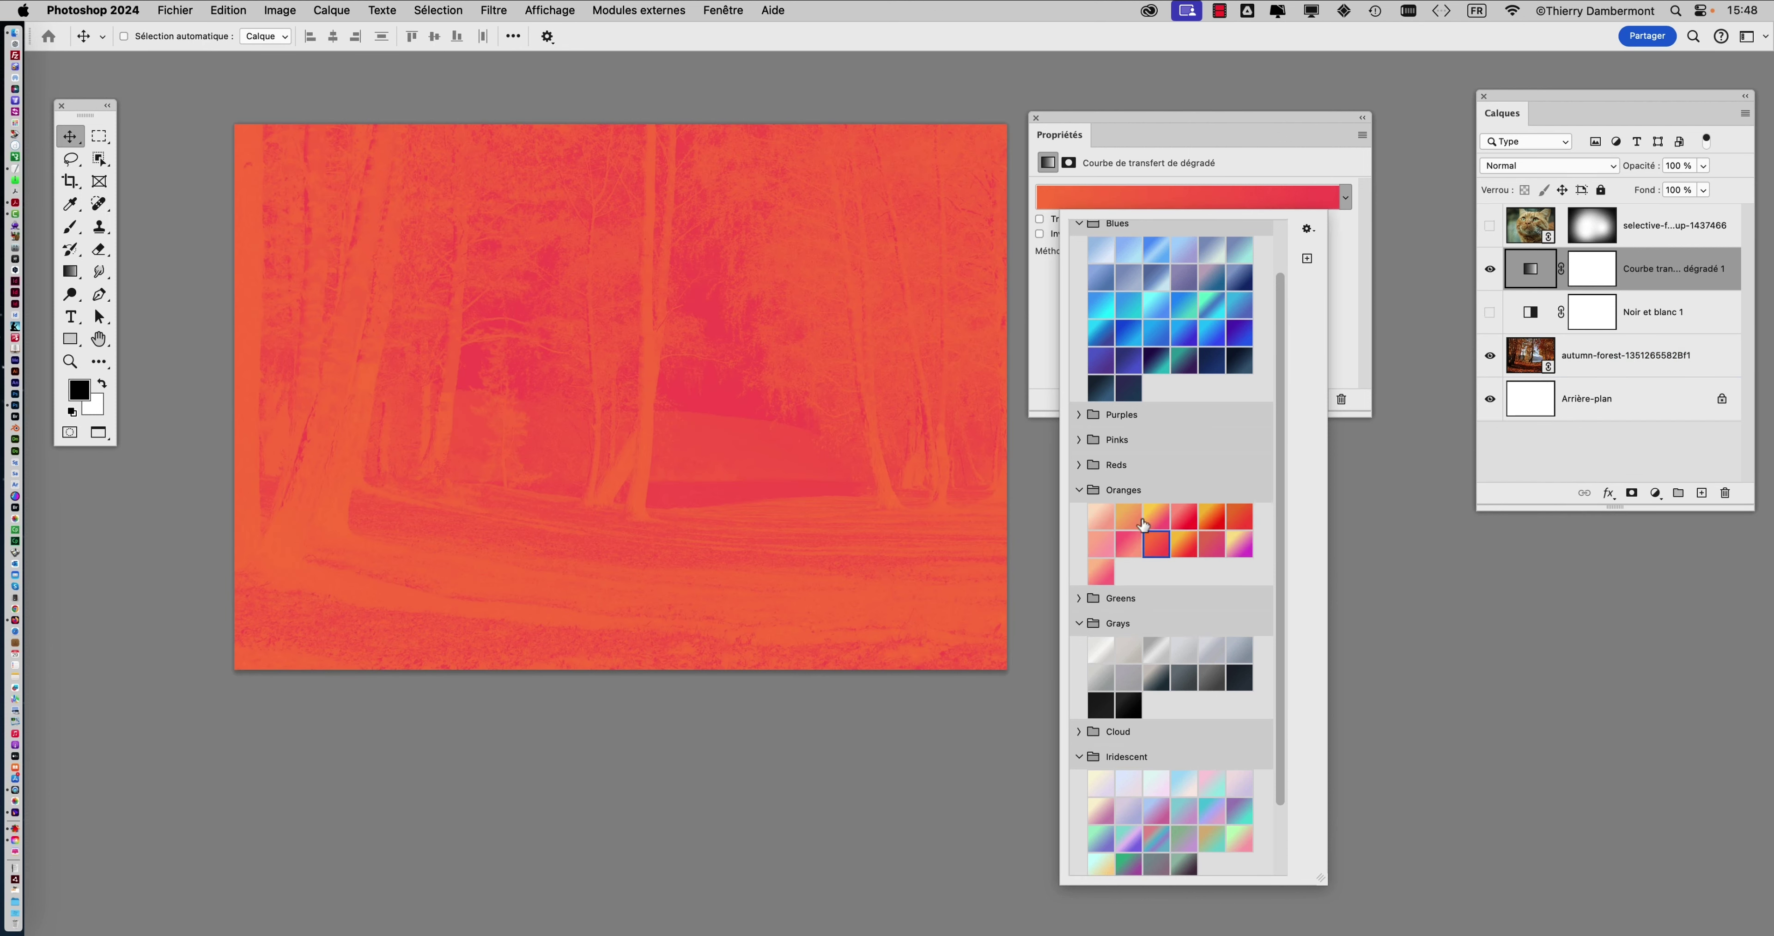
left_click(1079, 440)
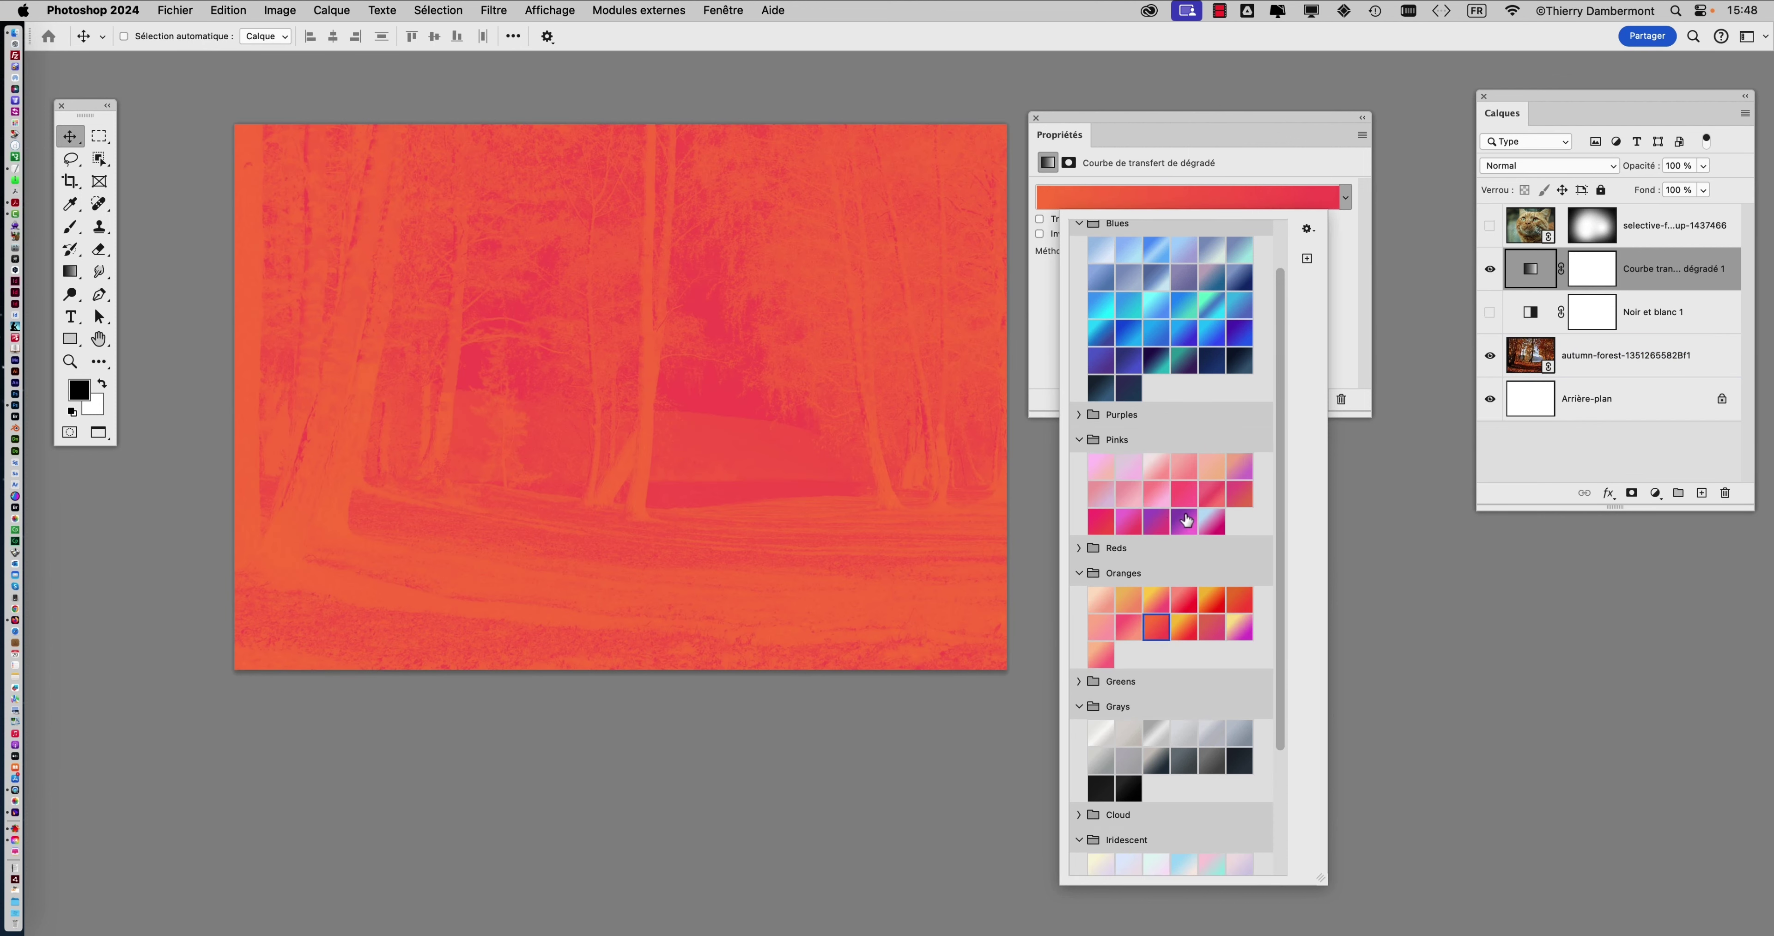
left_click(1209, 524)
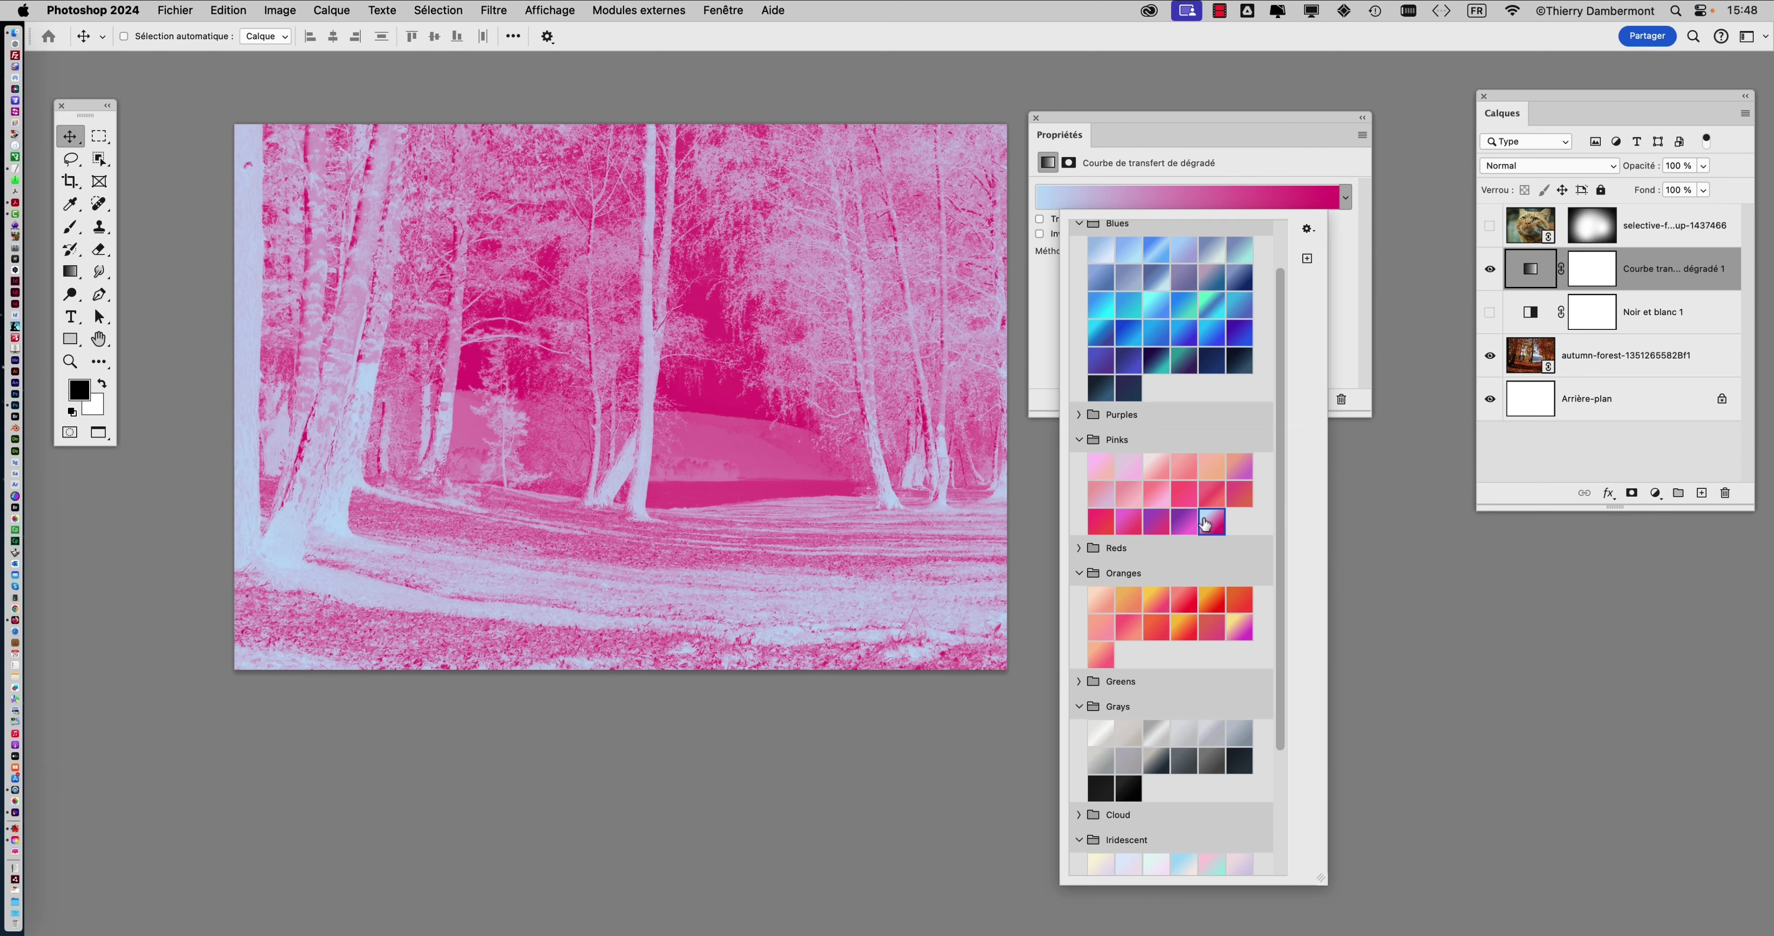
- Apply the Black, White preset from the Basics group to the gradient map and close the preset list
scroll(1191, 482, "up", 3)
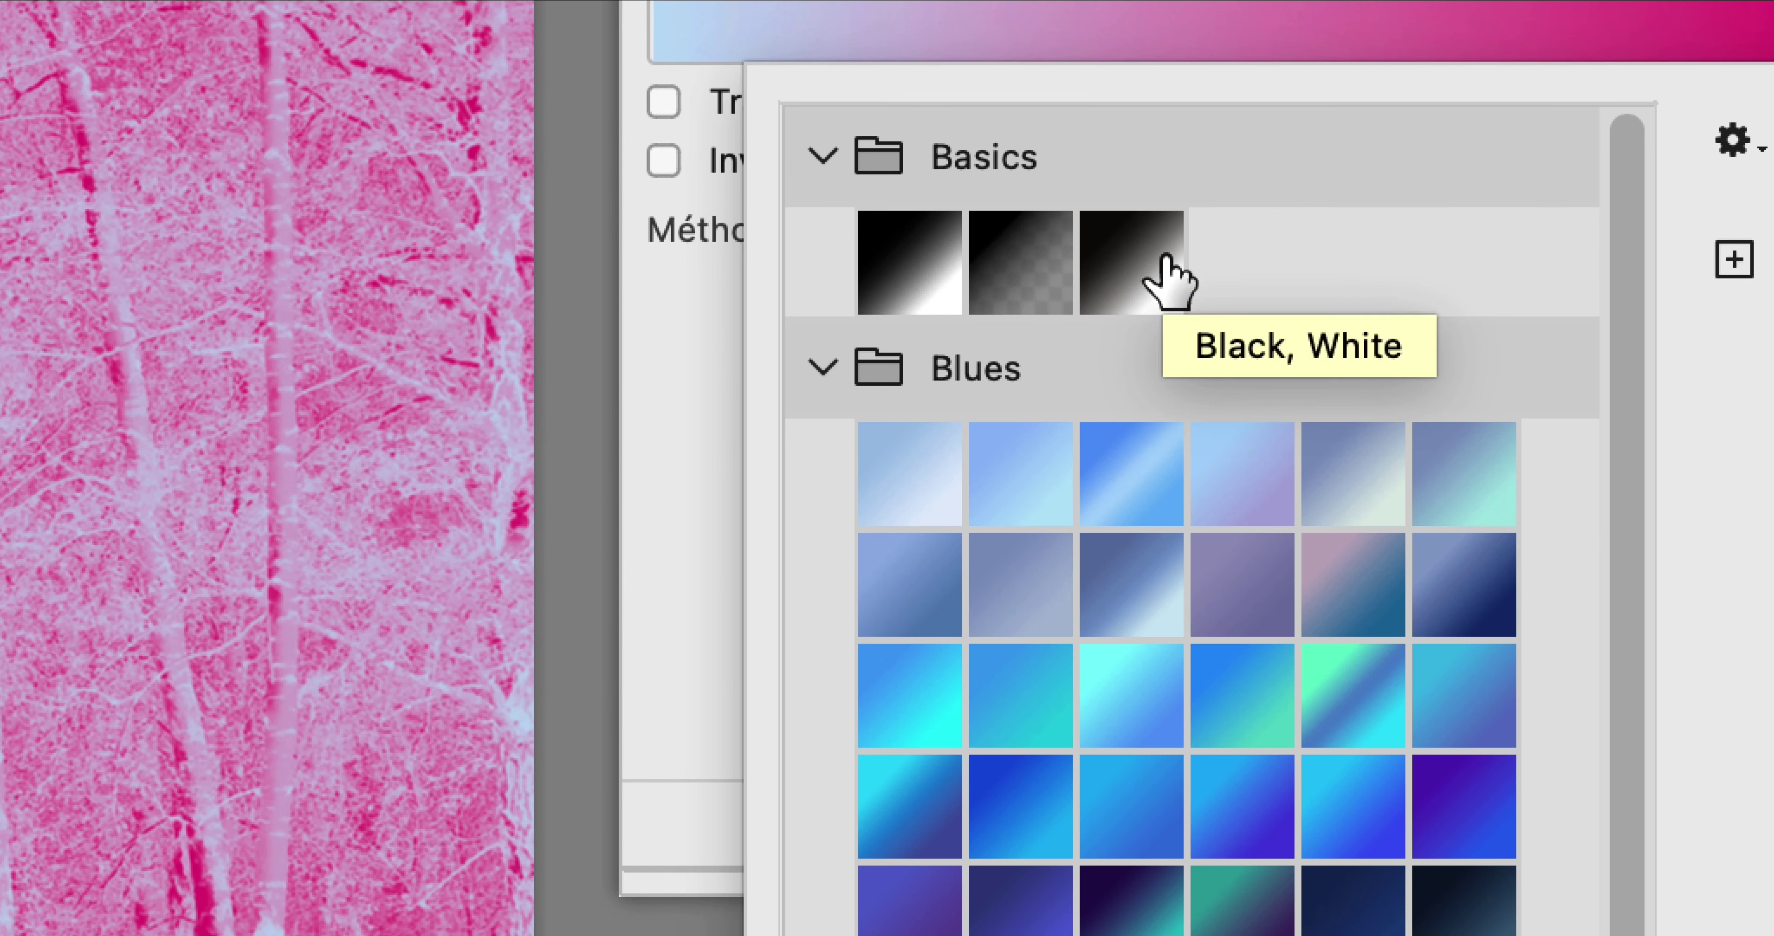
left_click(1164, 262)
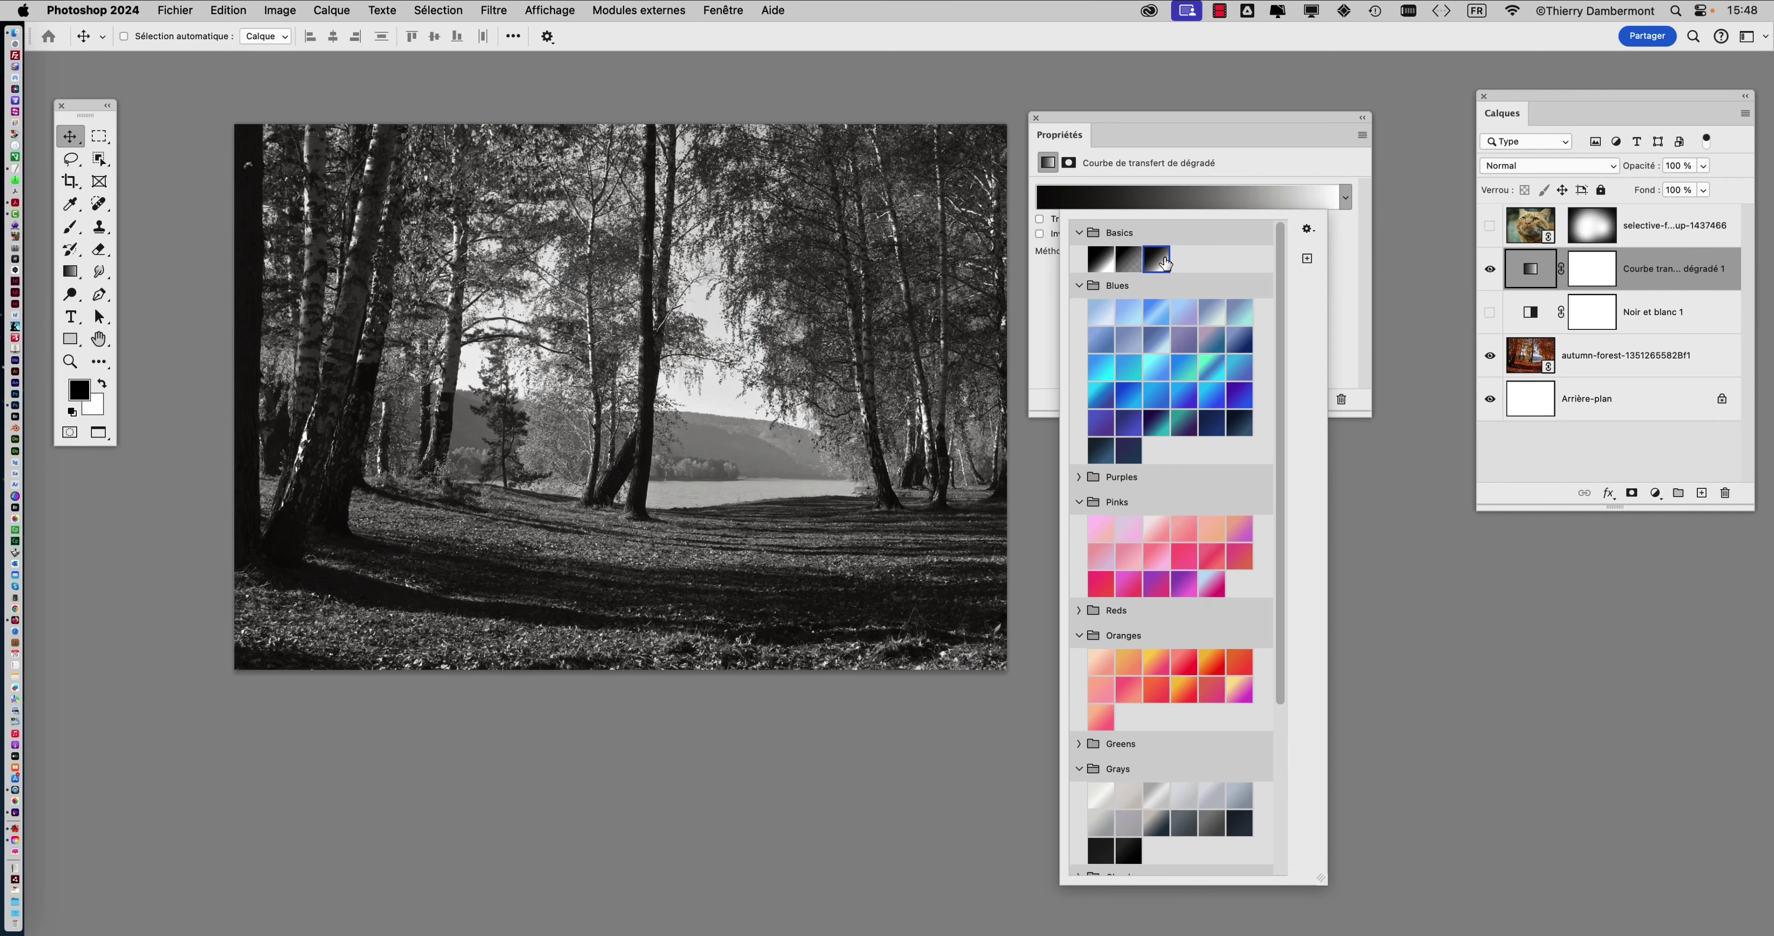
left_click(1035, 306)
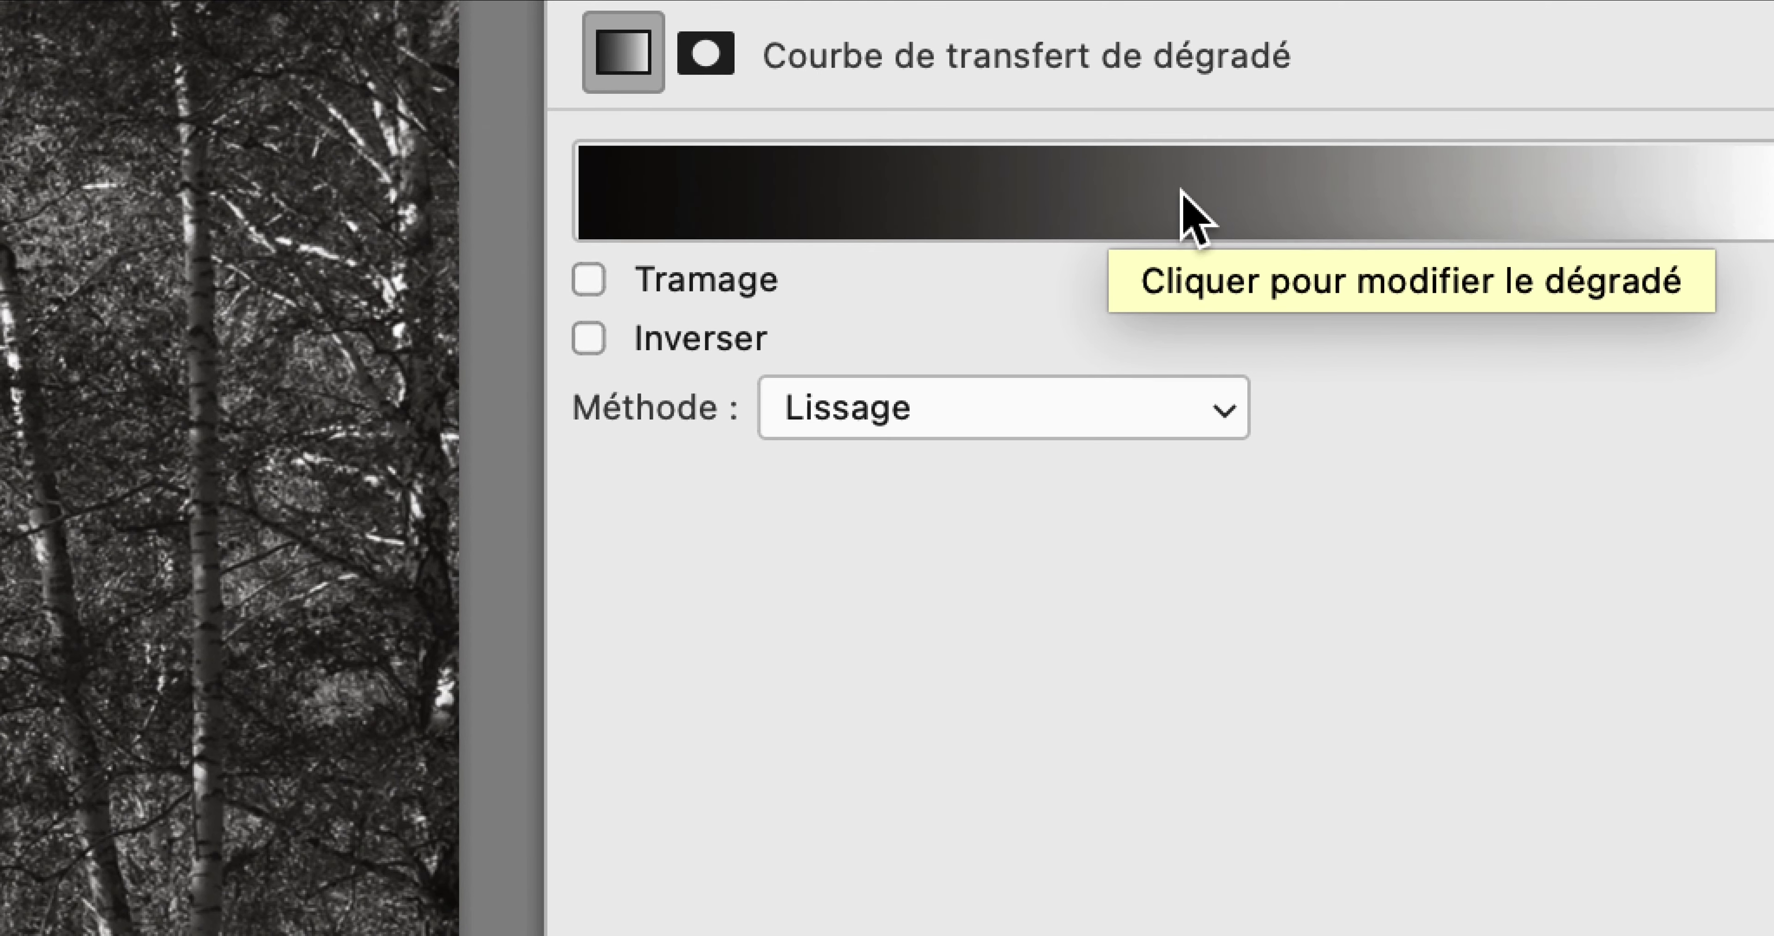
- Open the gradient map's gradient for editing, shrink the editor window and place it clear of the image
left_click(1182, 194)
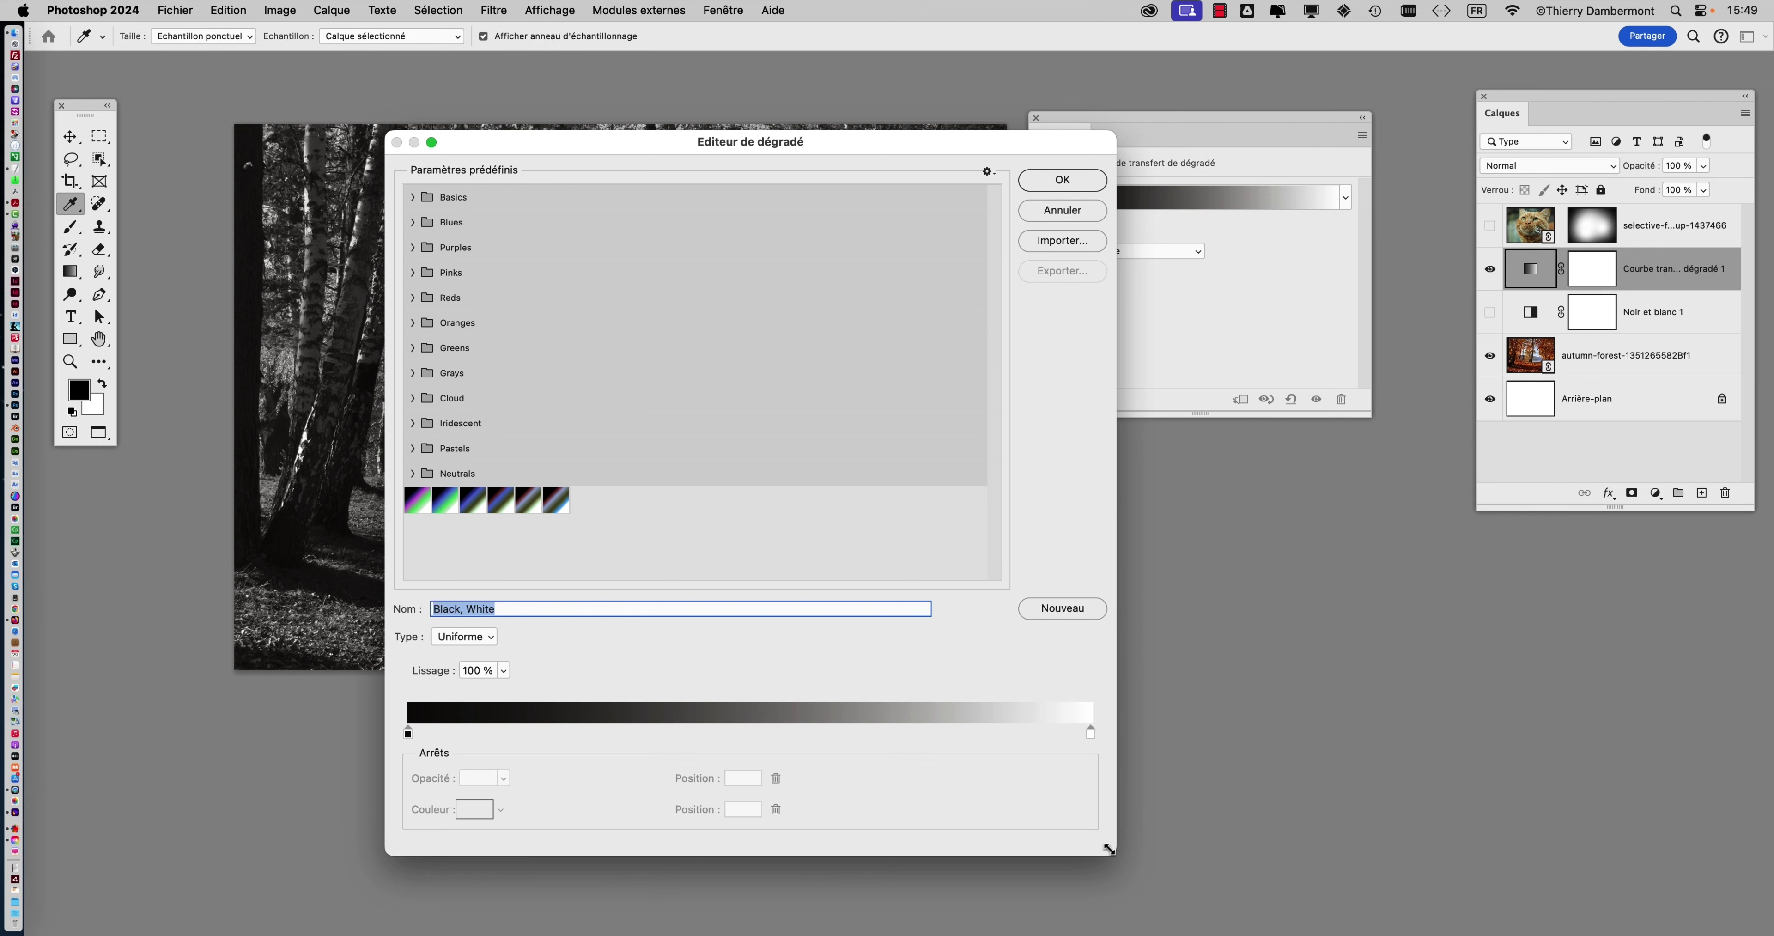
left_click_drag(1111, 852, 820, 559)
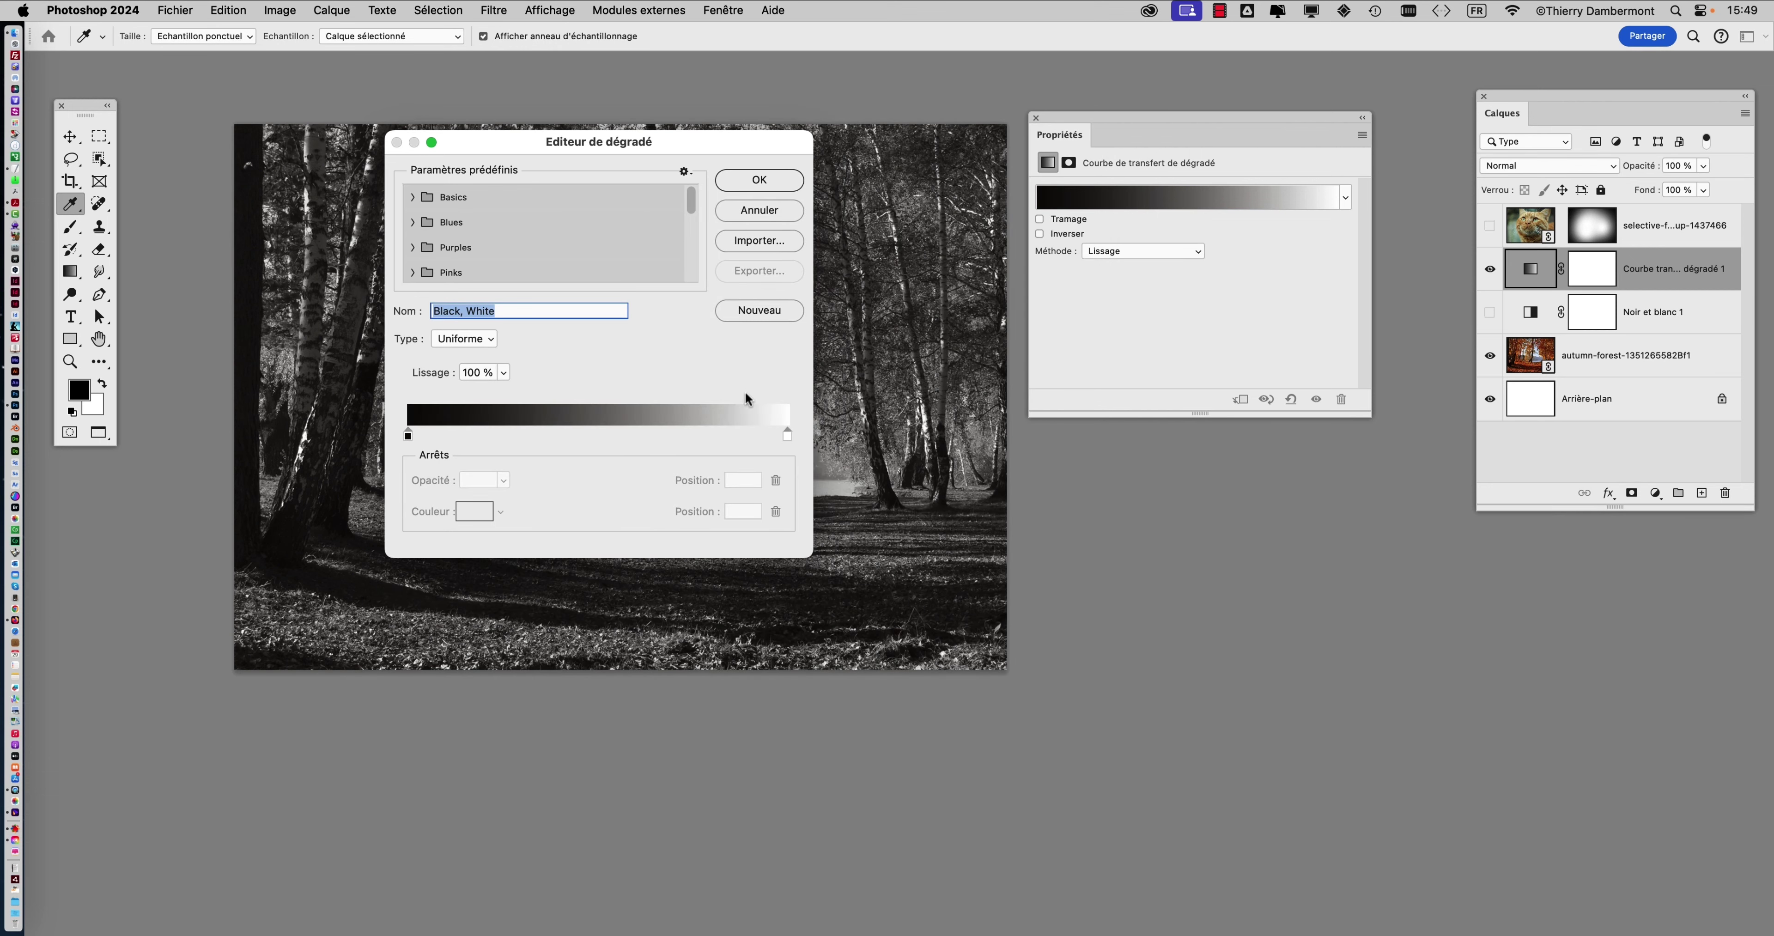
left_click_drag(579, 148, 1233, 134)
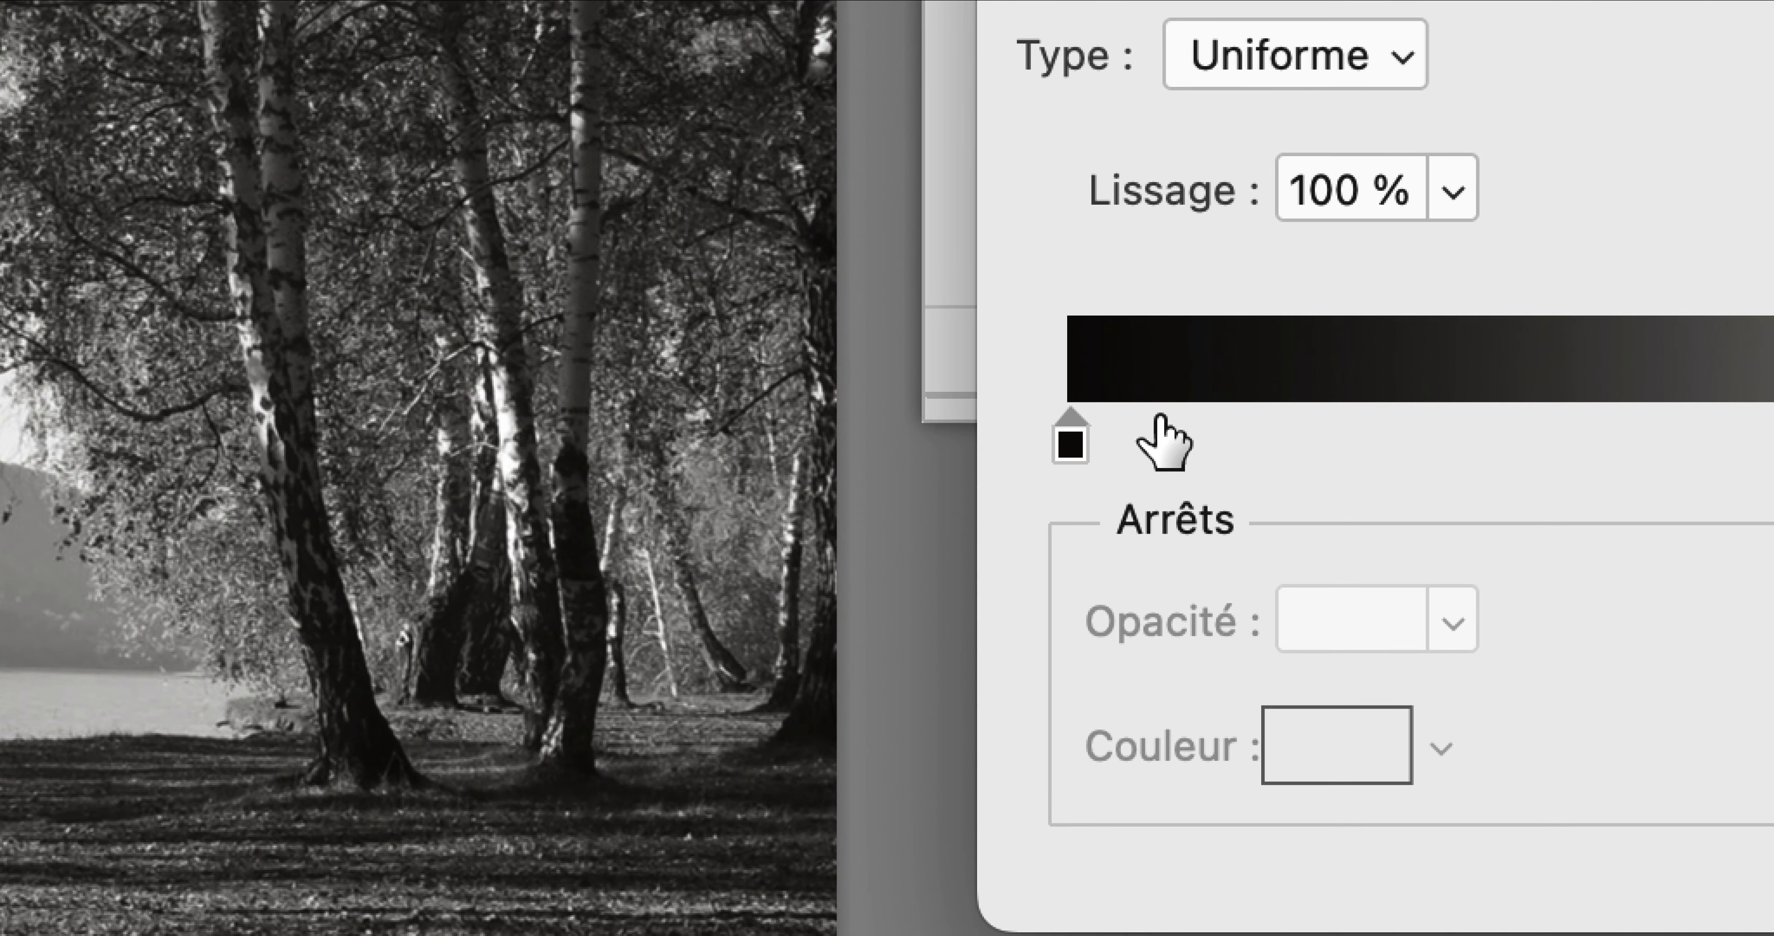
- Add a black colour stop near the gradient's dark end and a second stop at position 92 coloured light blue 42c4ef
left_click(1160, 417)
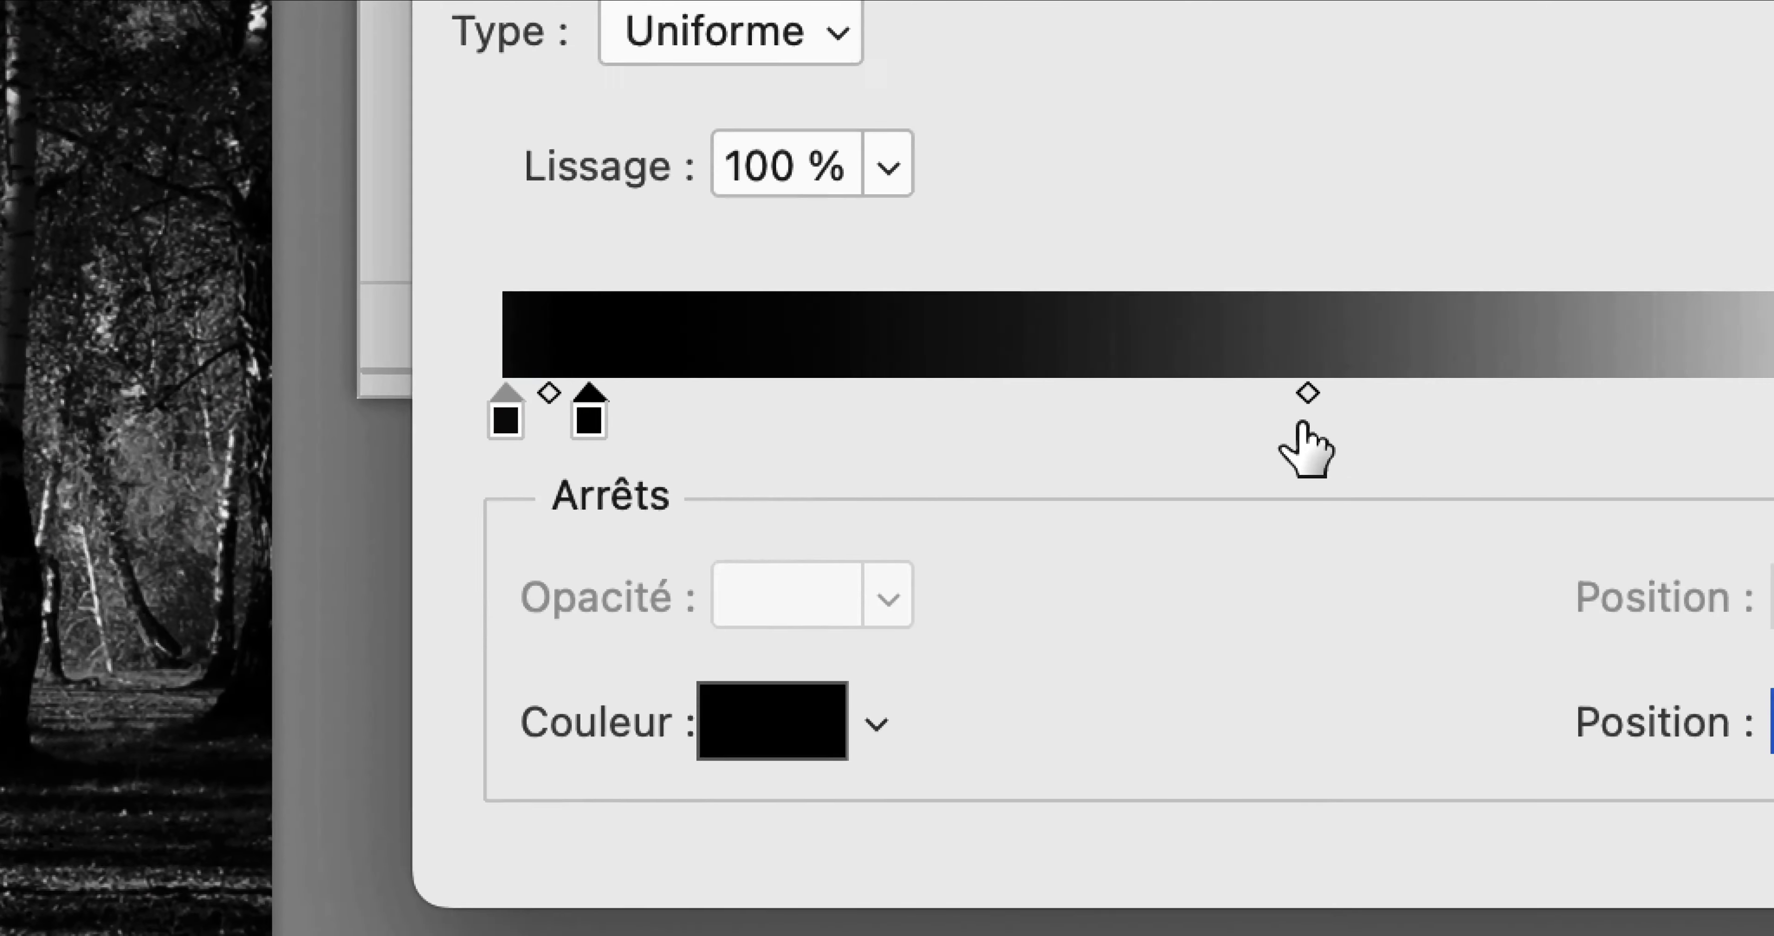
left_click(1418, 415)
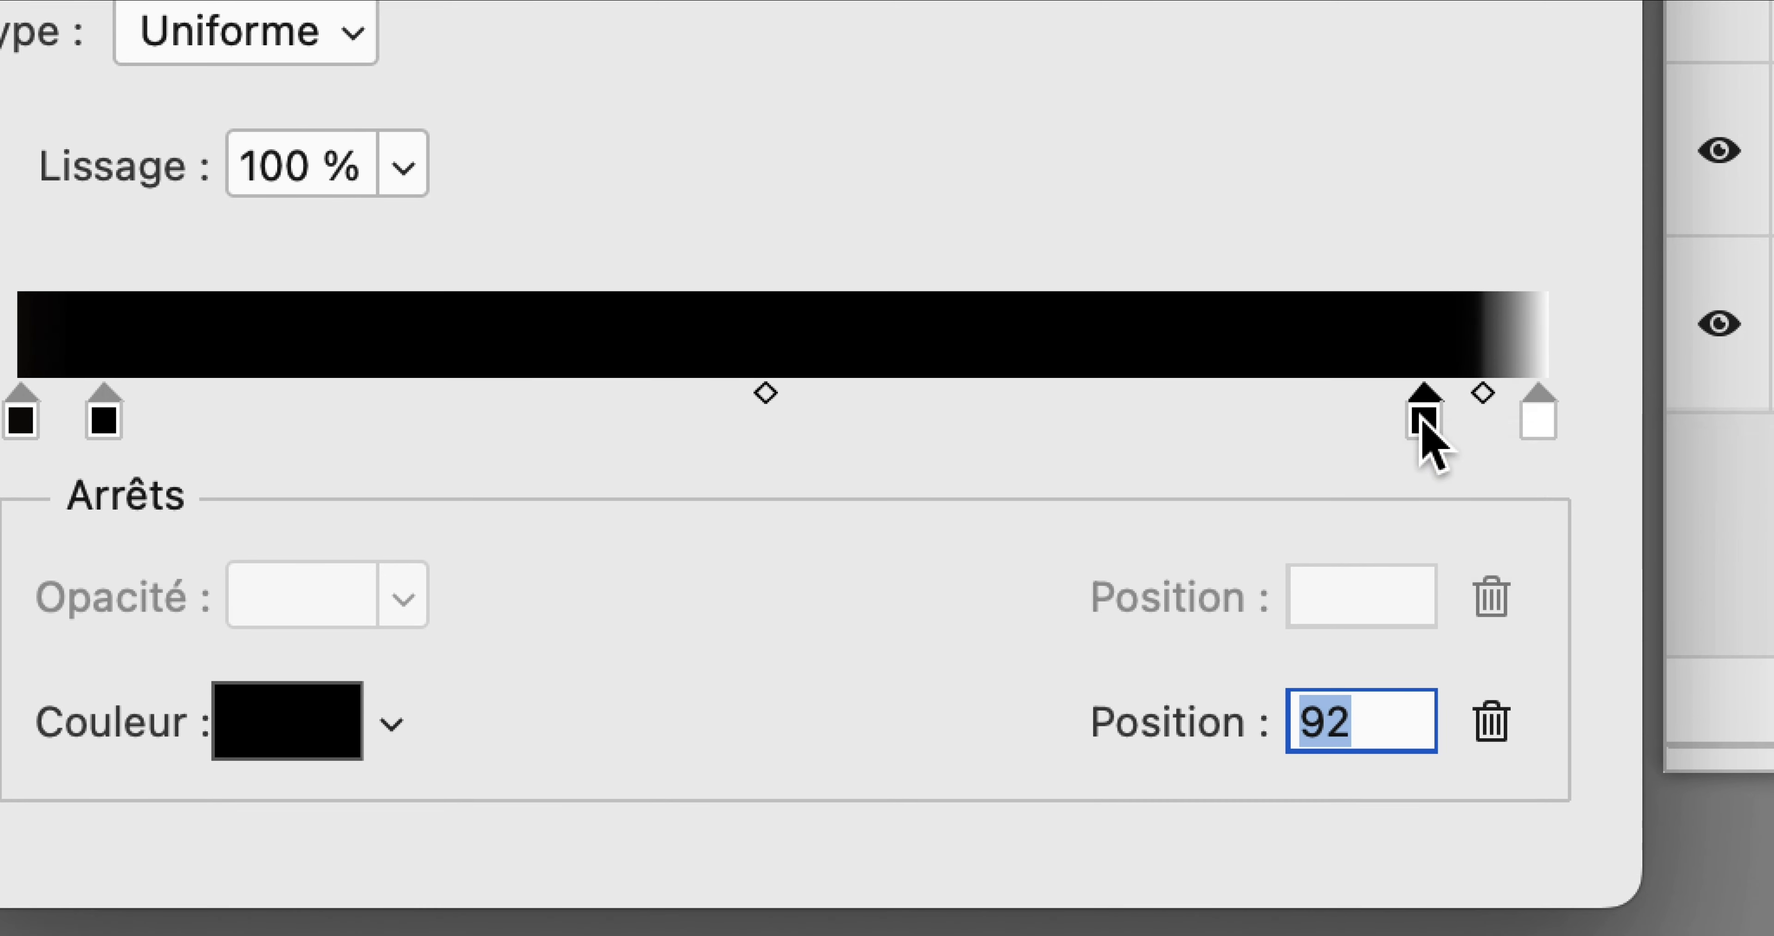
double_click(1423, 419)
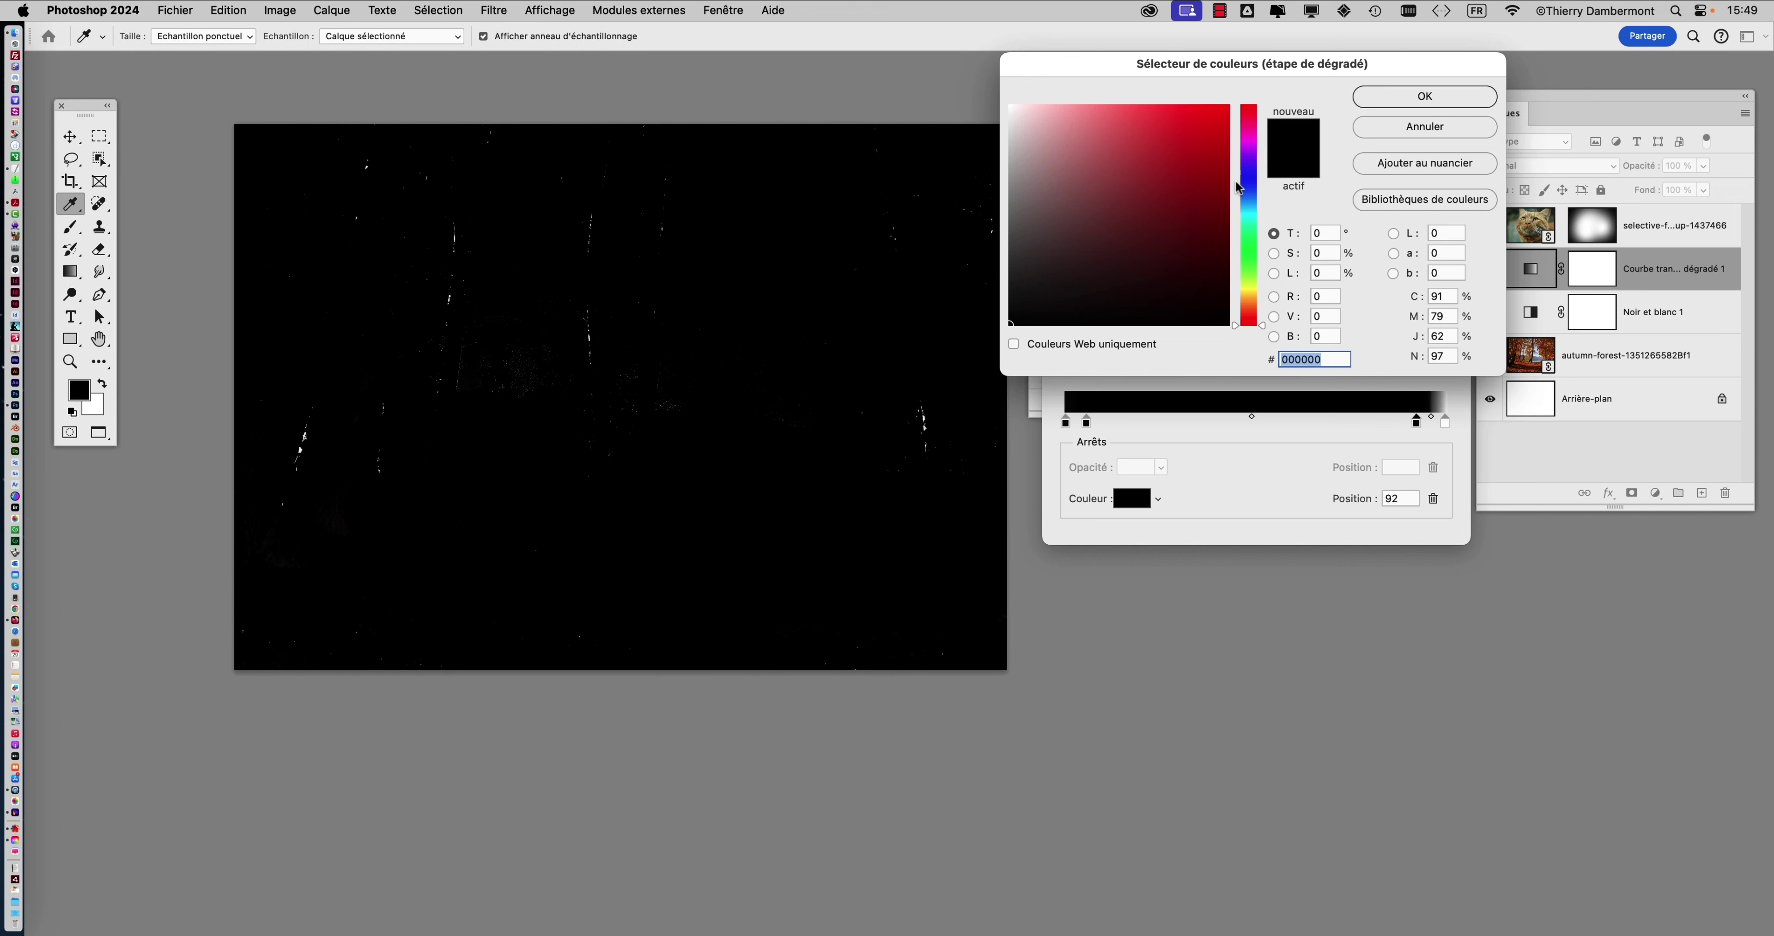
left_click(1247, 205)
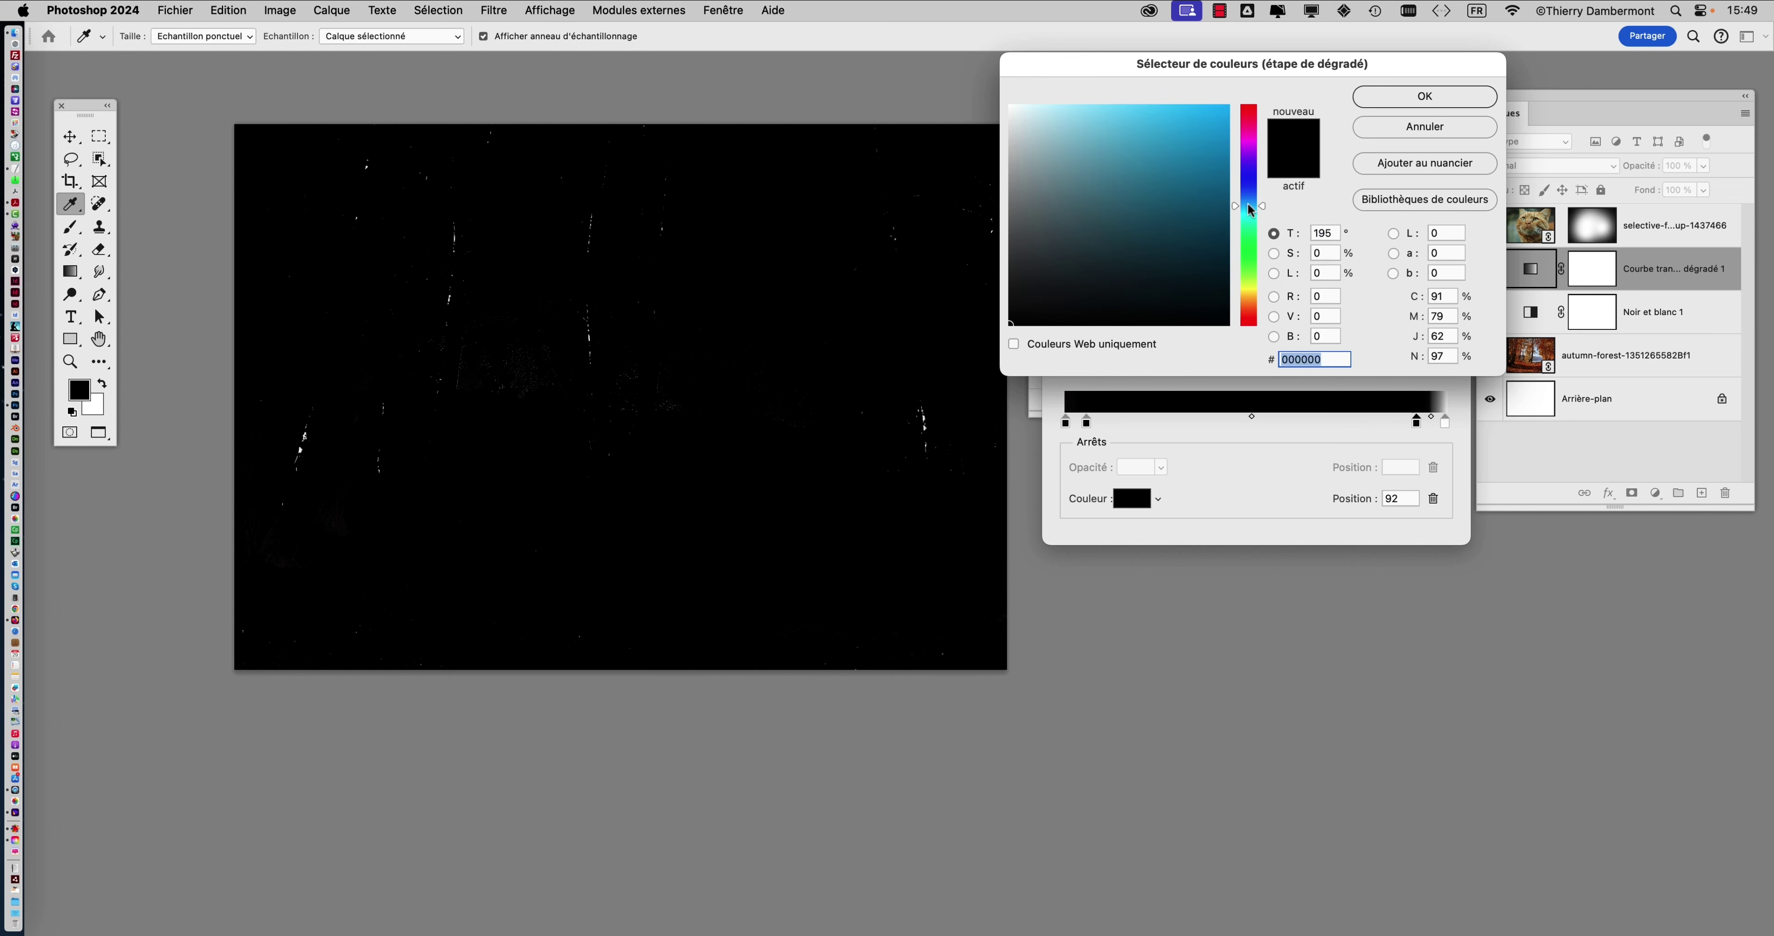
left_click(1170, 122)
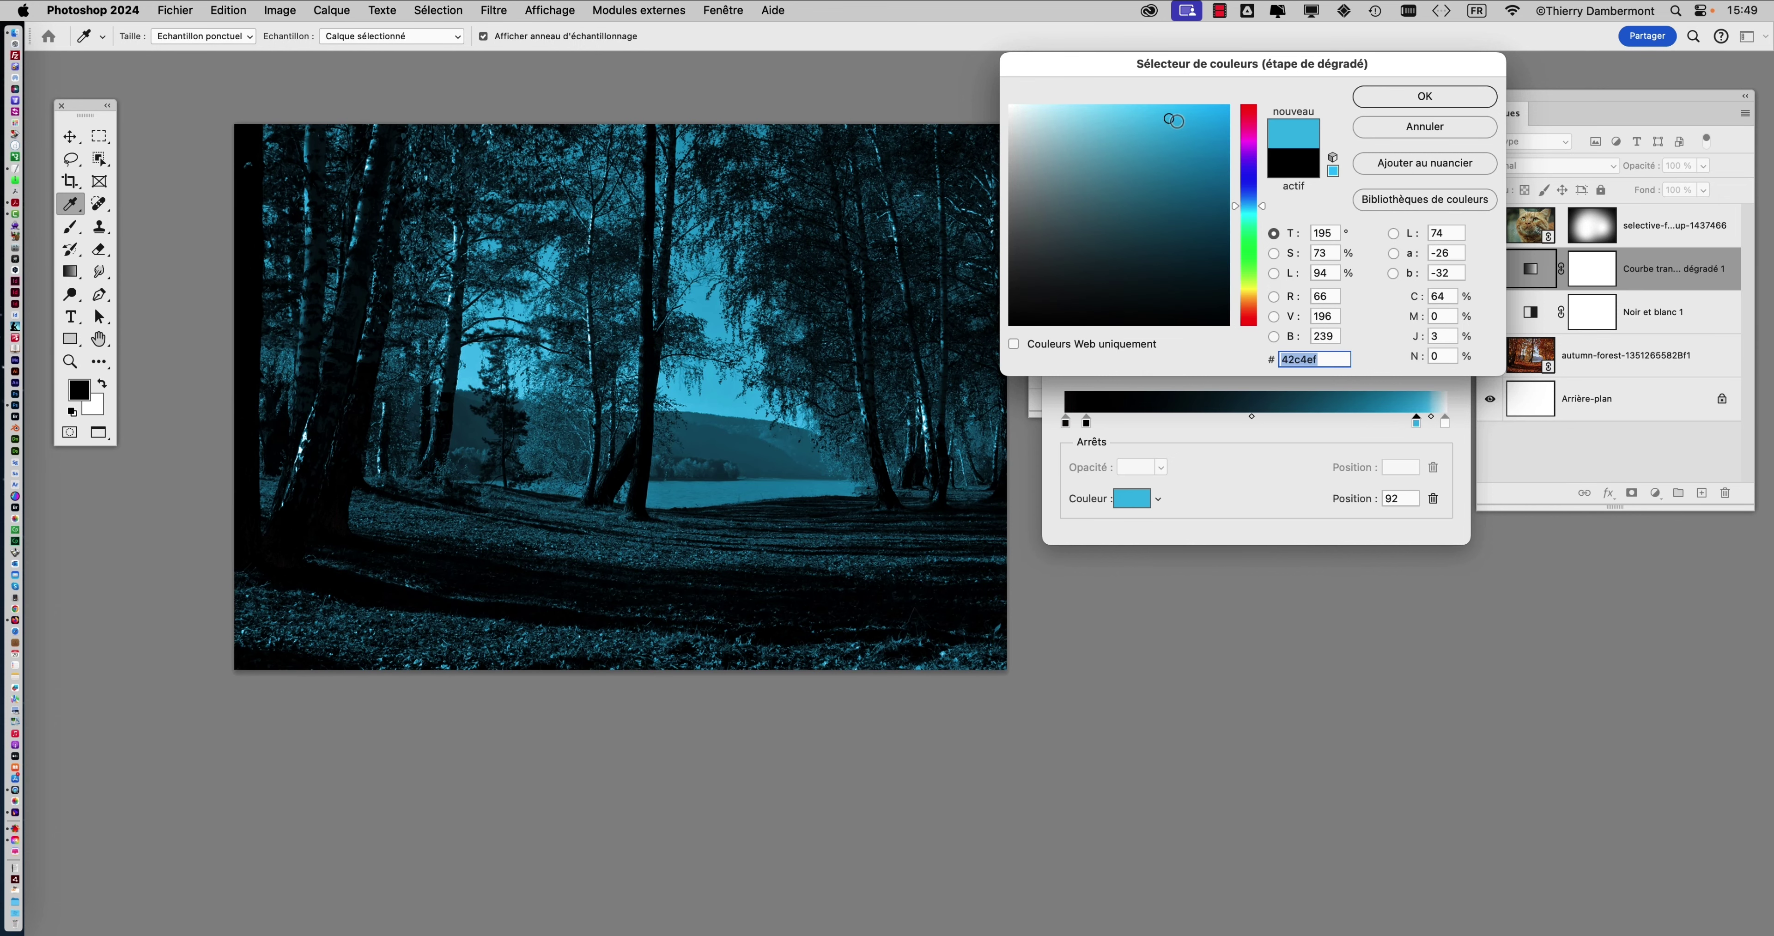
left_click(1399, 96)
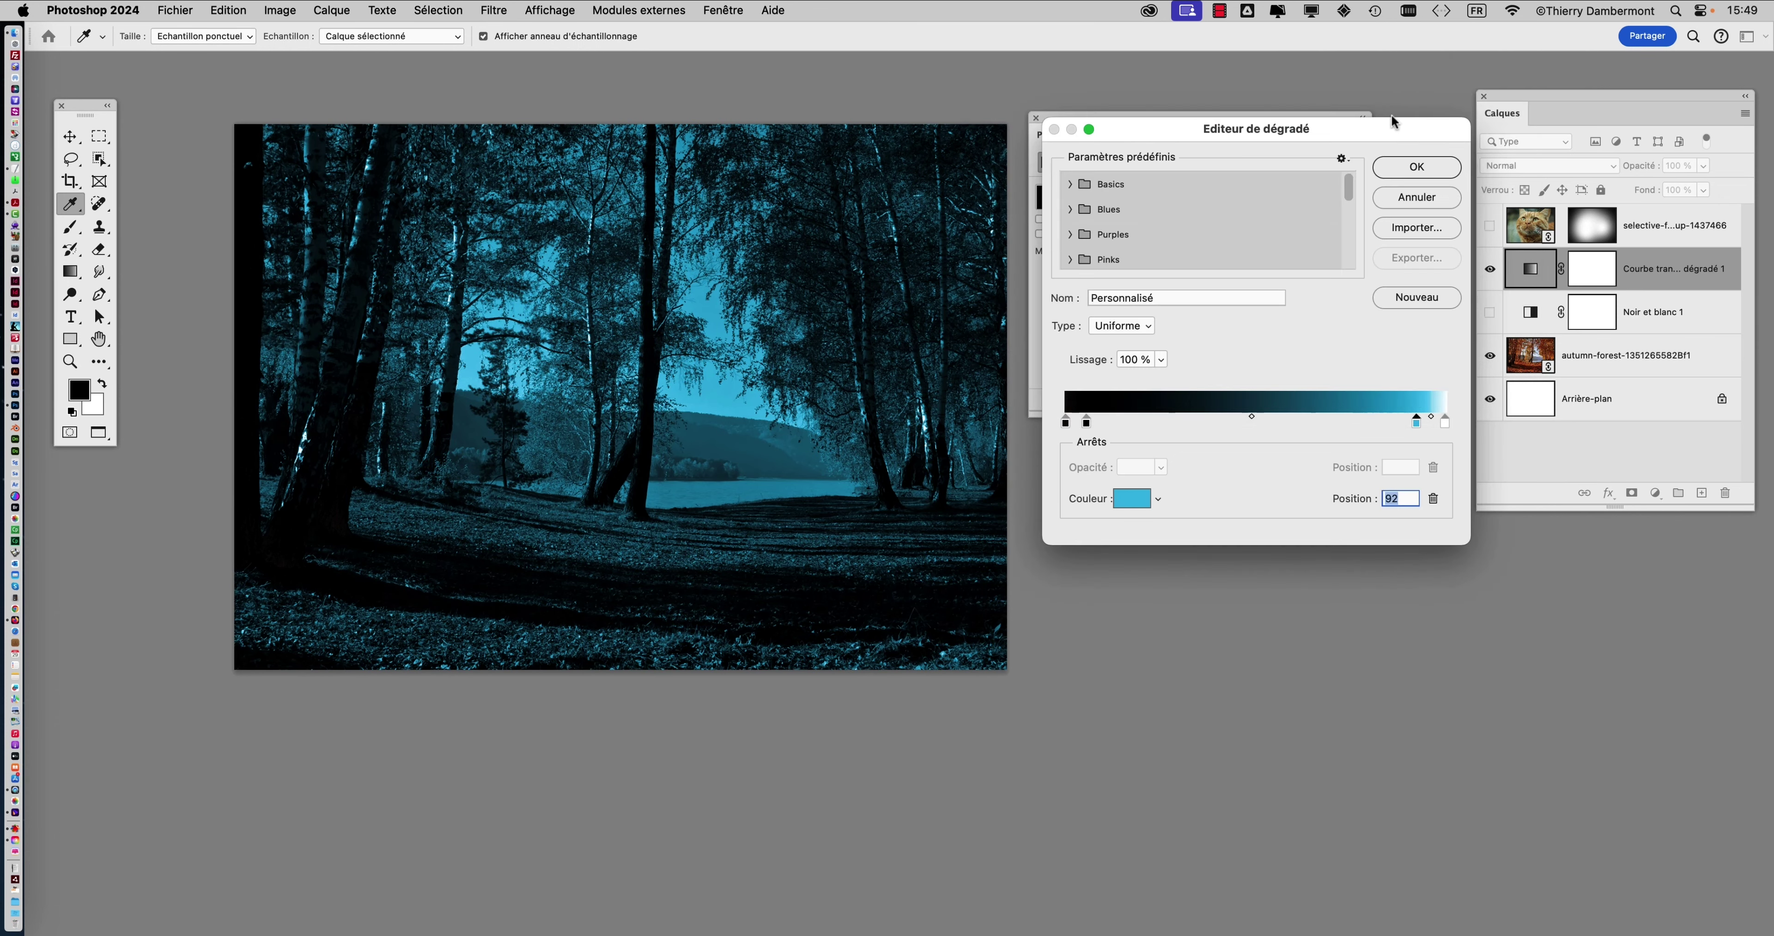